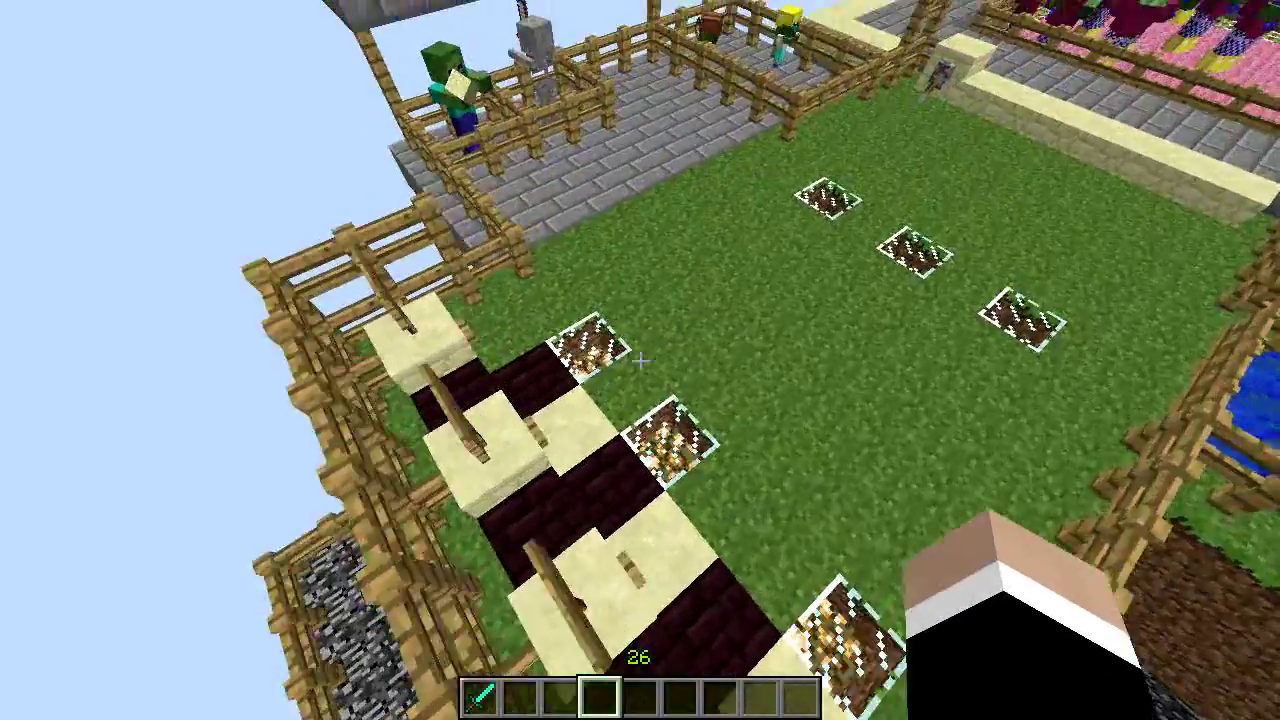
Circle the pink-floored pen to examine the creeper-headed zombies with diamond swords and the spawner above them
{"action": "key", "text": "w"}
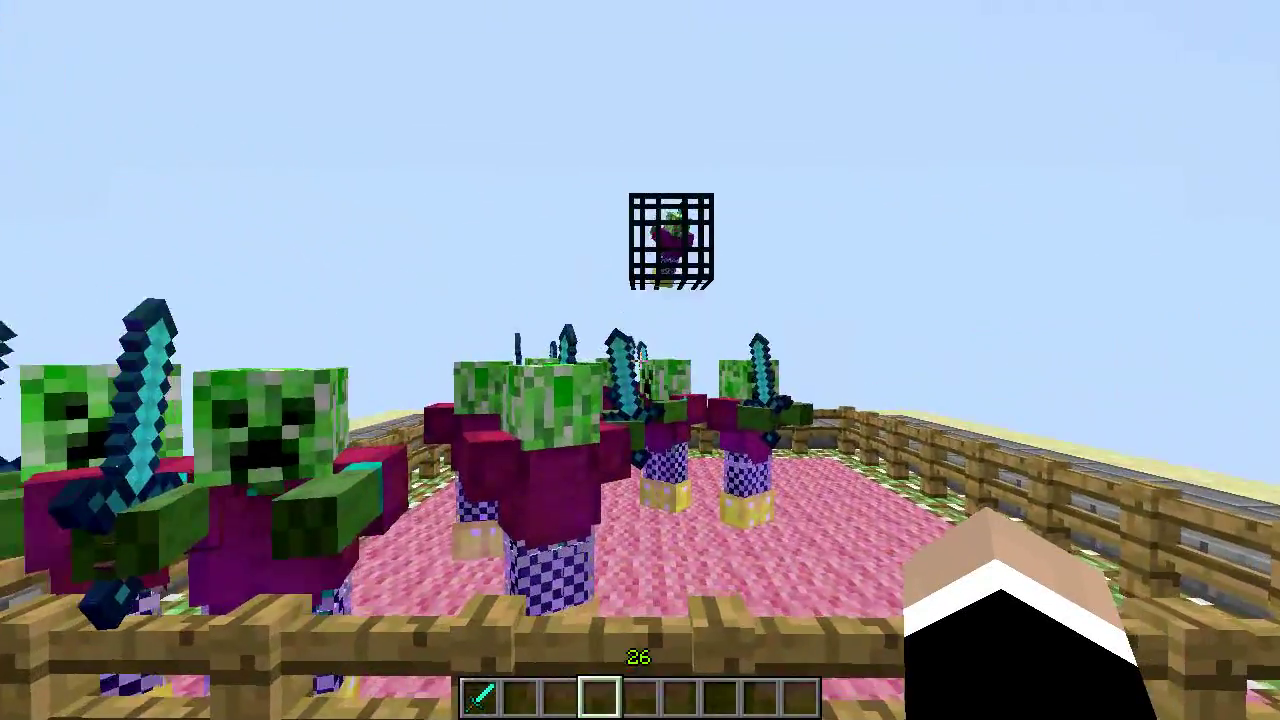
{"action": "key", "text": "d"}
{"action": "key", "text": "a"}
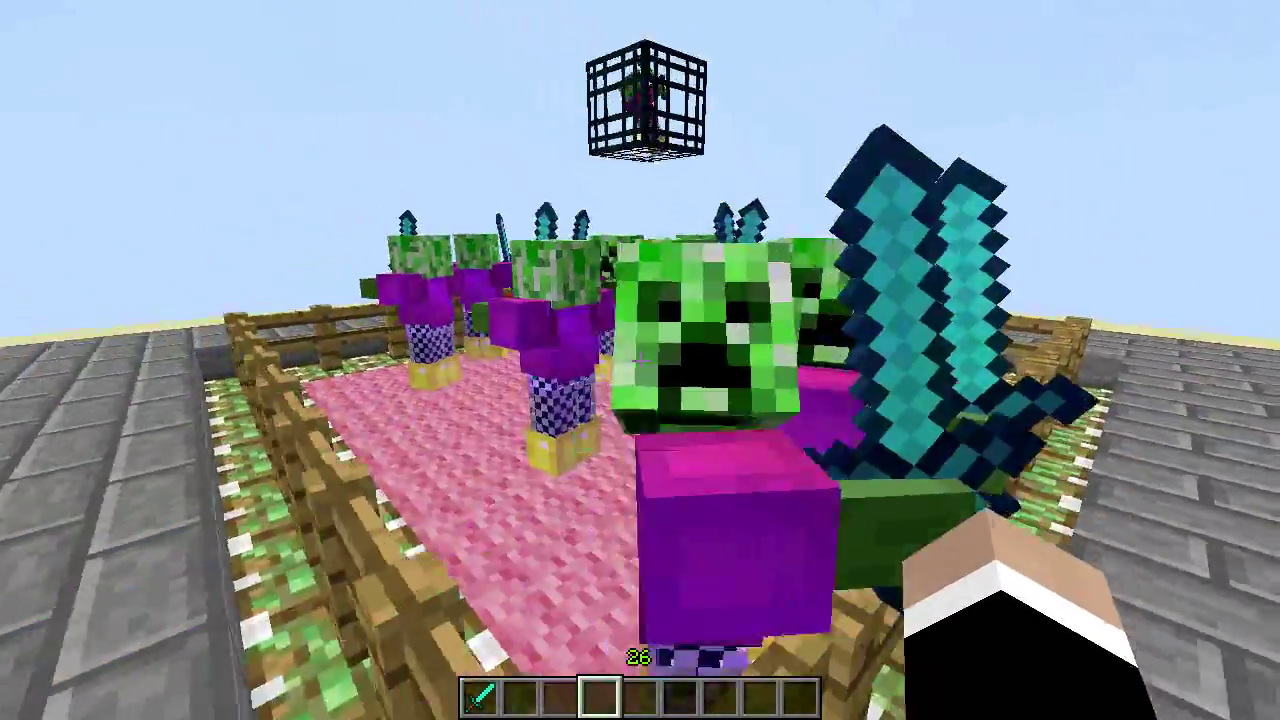
{"action": "key", "text": "w"}
{"action": "key", "text": "s"}
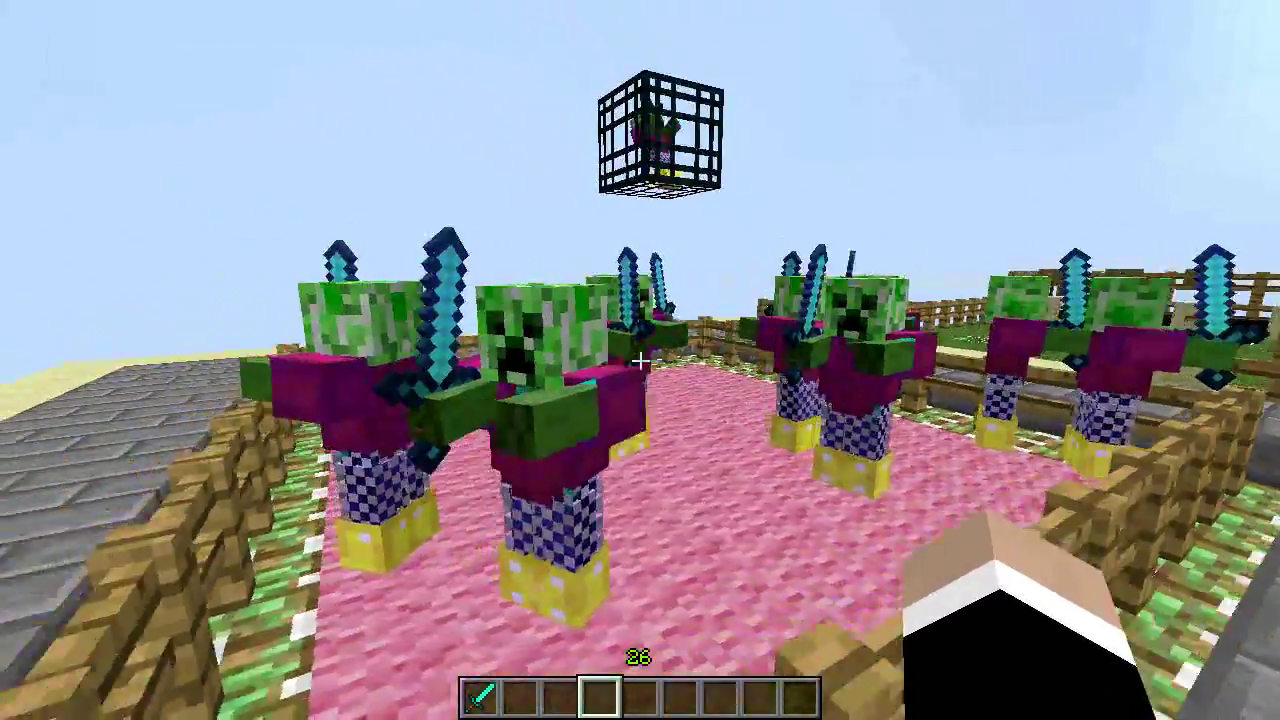
{"action": "key", "text": "w"}
{"action": "key", "text": "d"}
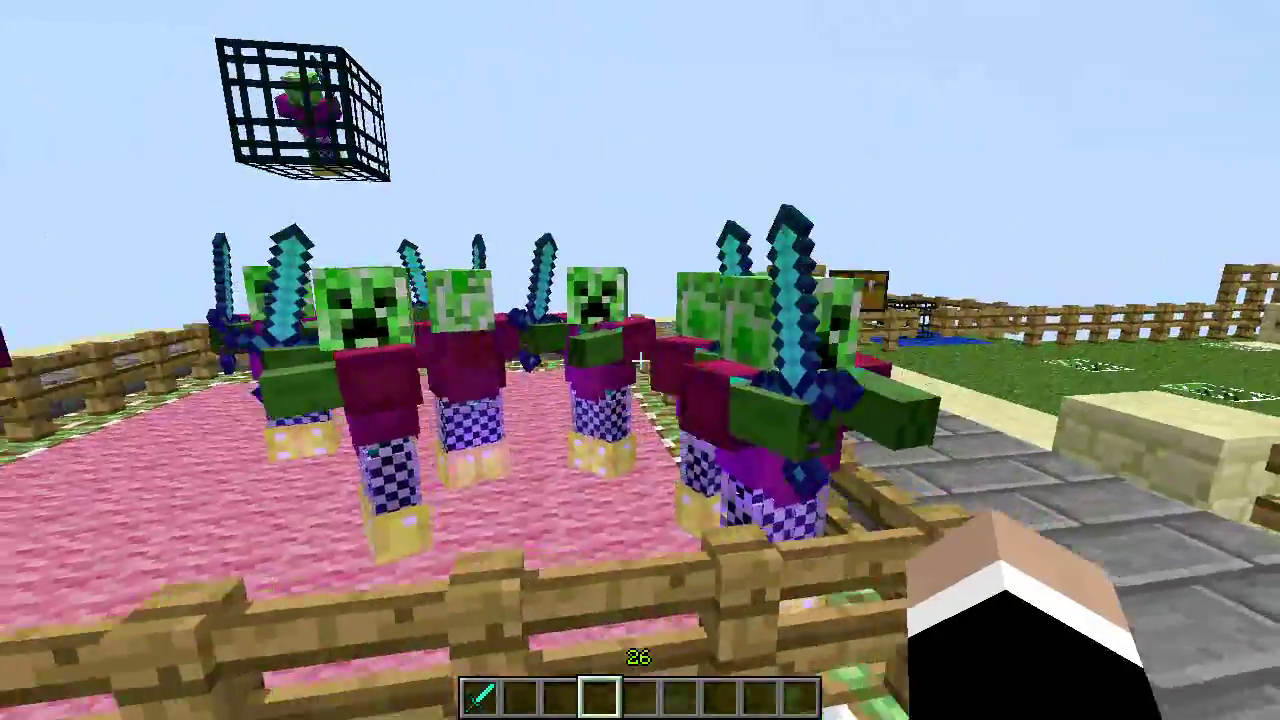
{"action": "key", "text": "space"}
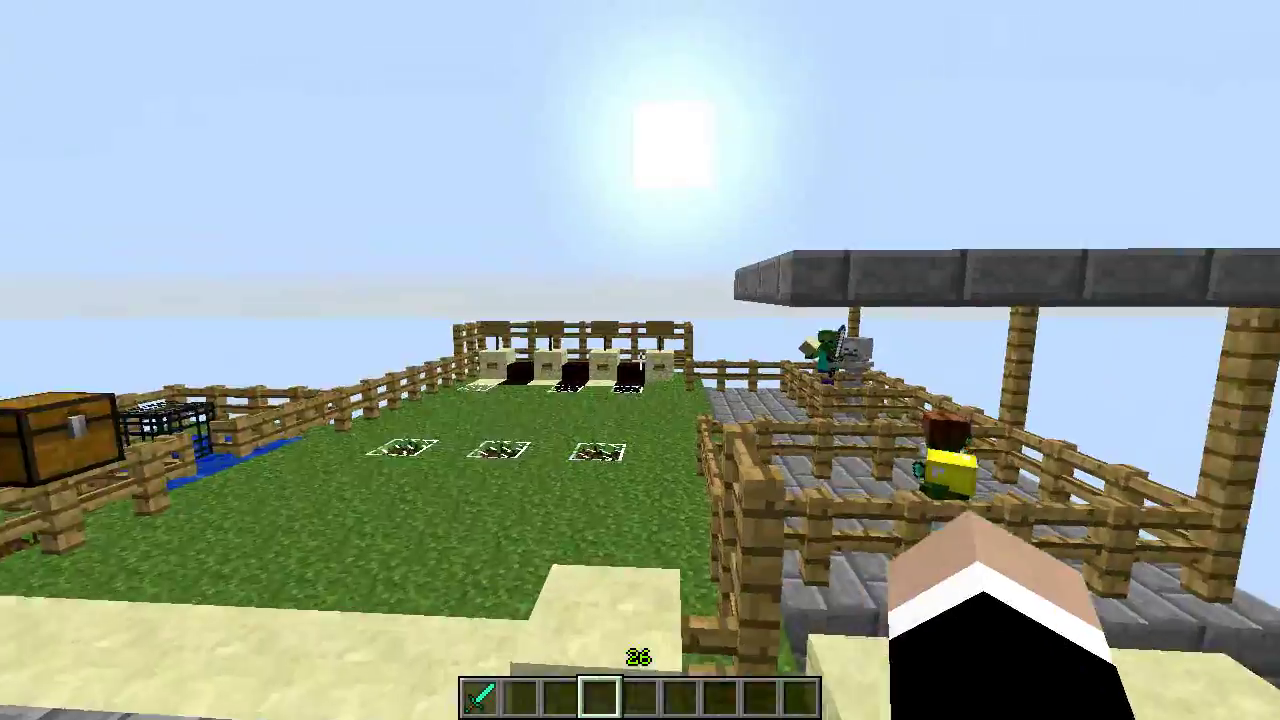
Cross the lawn to the labelled command buttons, switch to Survival mode and check the player's inventory
{"action": "key", "text": "w"}
{"action": "key", "text": "w"}
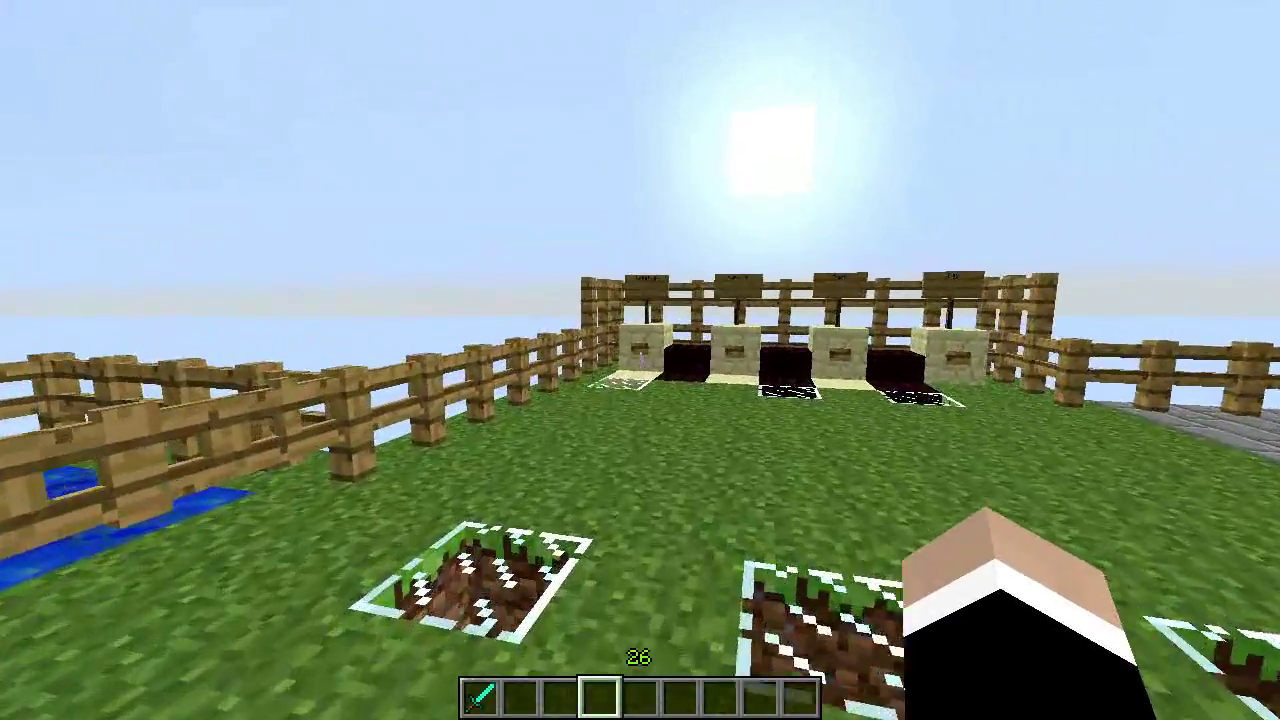
{"action": "key", "text": "w"}
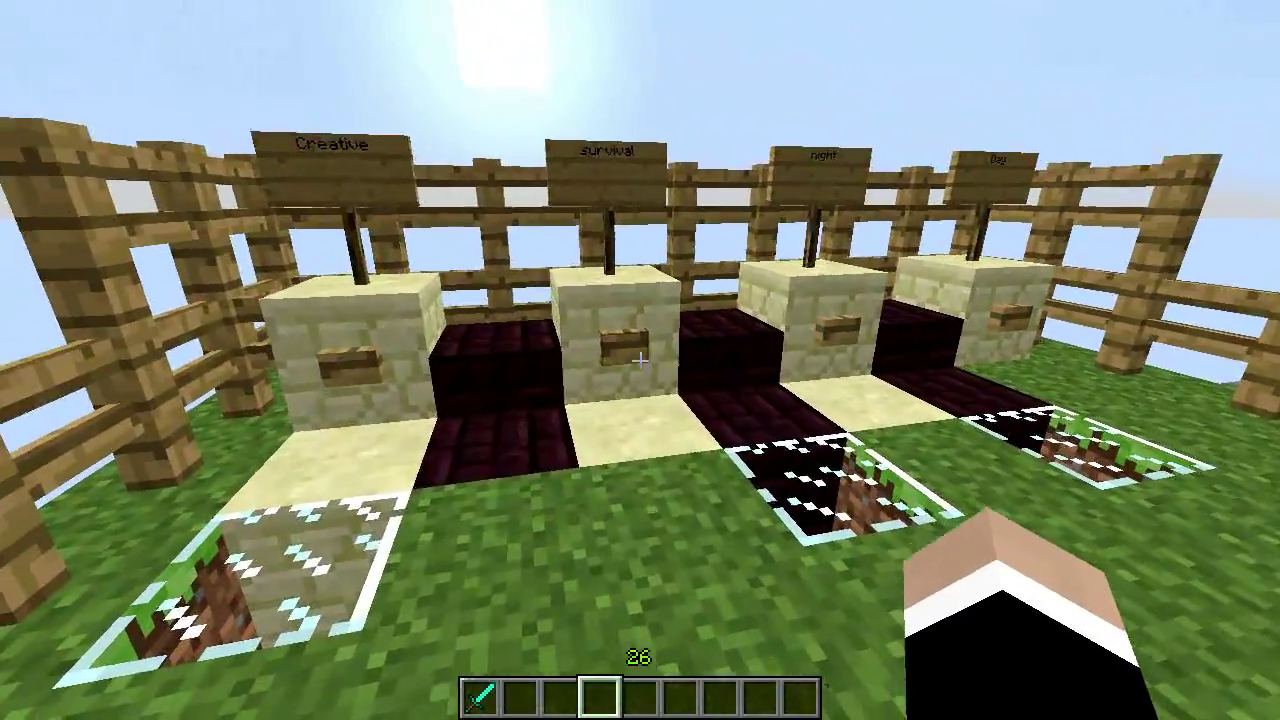
{"action": "right_click", "coordinate": [640, 360]}
{"action": "key", "text": "e"}
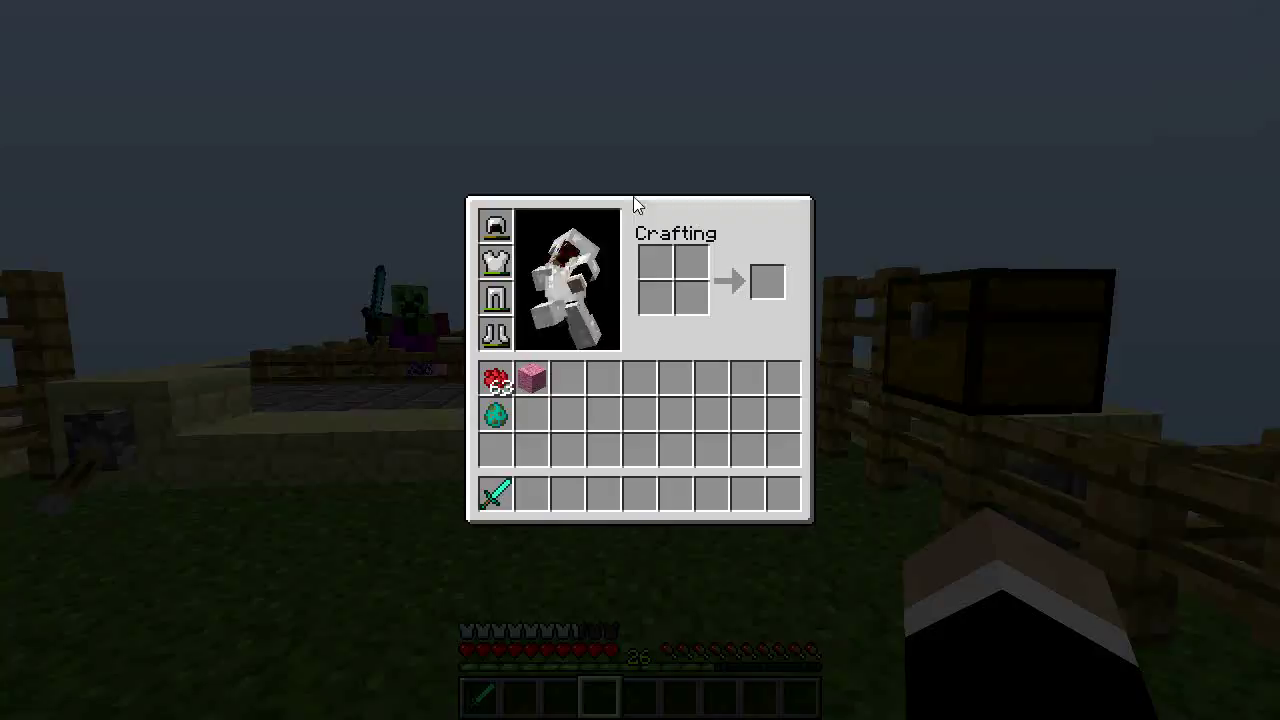
{"action": "key", "text": "e"}
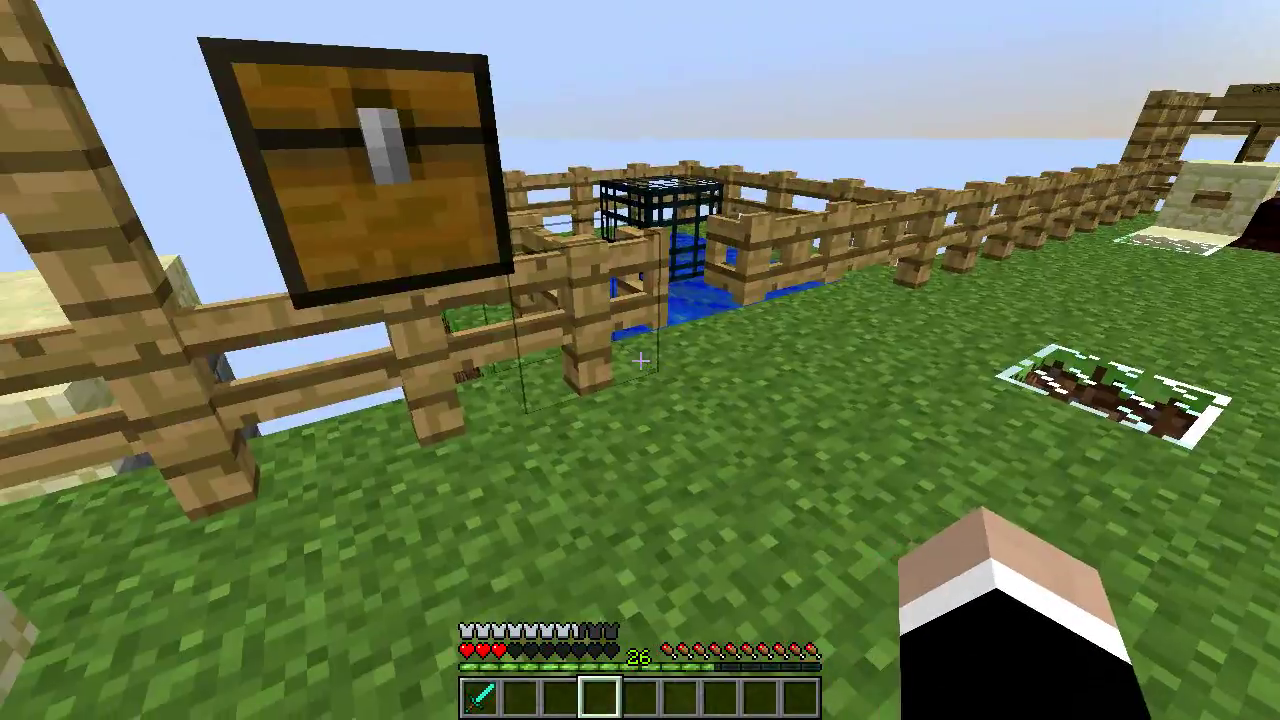
Return to the row of command buttons and switch the game to Creative mode
{"action": "key", "text": "w"}
{"action": "key", "text": "s"}
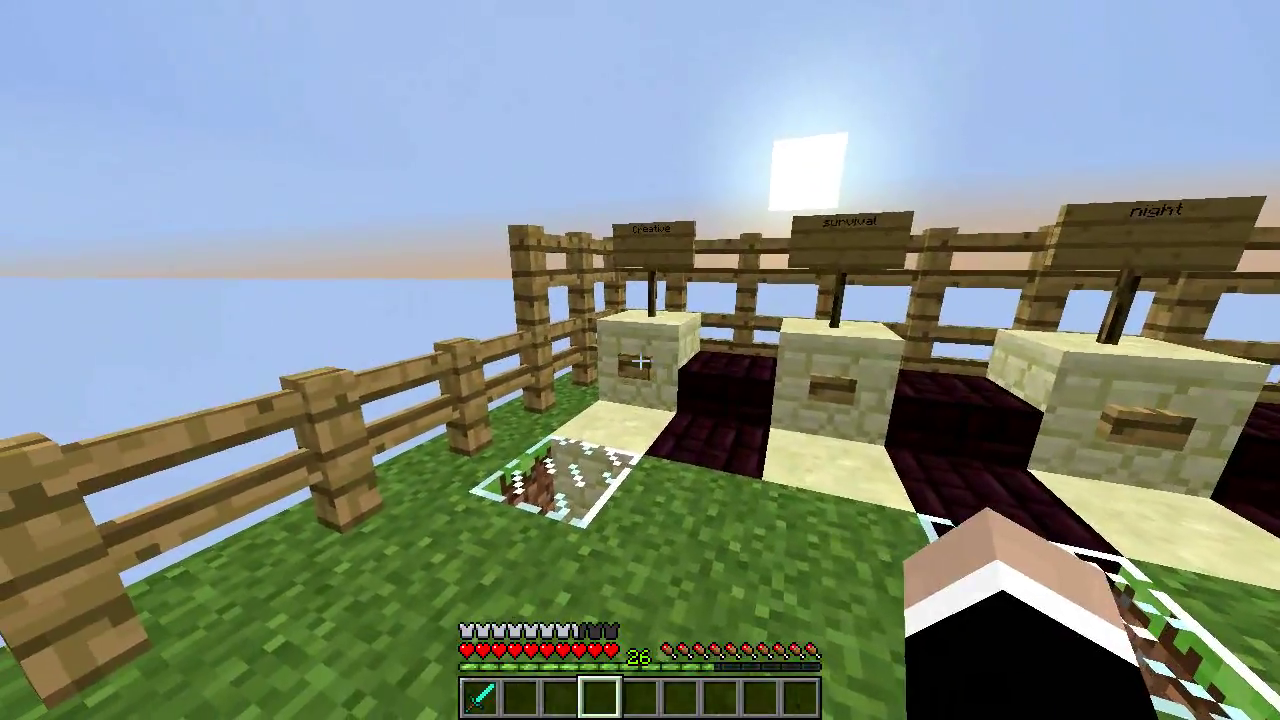
{"action": "right_click", "coordinate": [640, 360]}
Inspect the fenced mobs under the slab roof: the zombie with a sandstone block, the sword-carrying skeleton and the two baby zombie villagers
{"action": "key", "text": "w"}
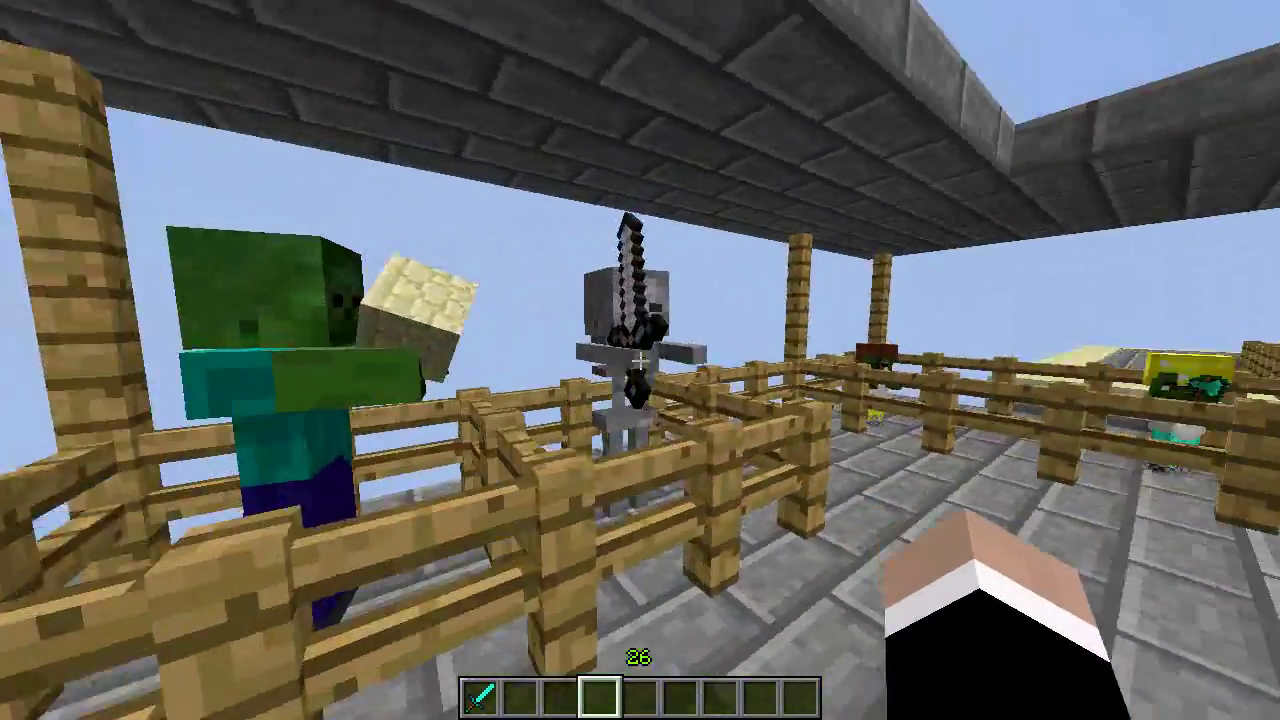
{"action": "key", "text": "d"}
{"action": "scroll", "coordinate": [640, 360], "scroll_direction": "down", "scroll_amount": 1}
{"action": "key", "text": "w"}
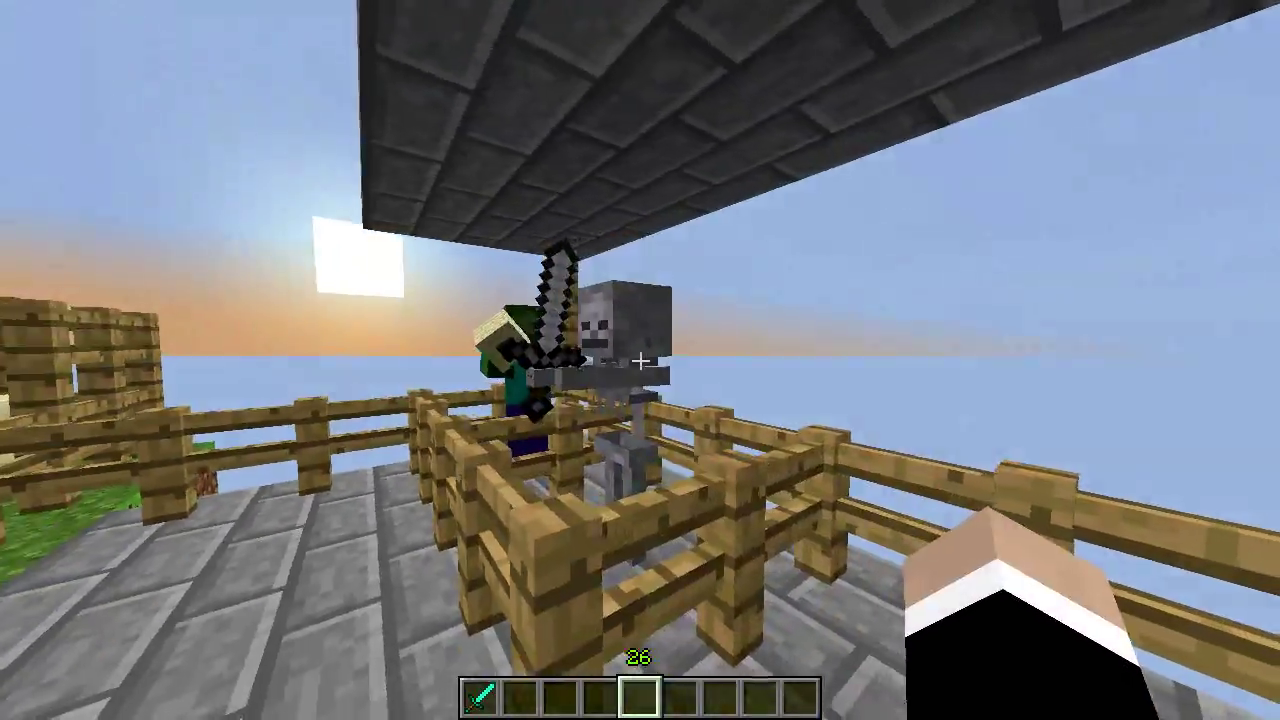
{"action": "key", "text": "s"}
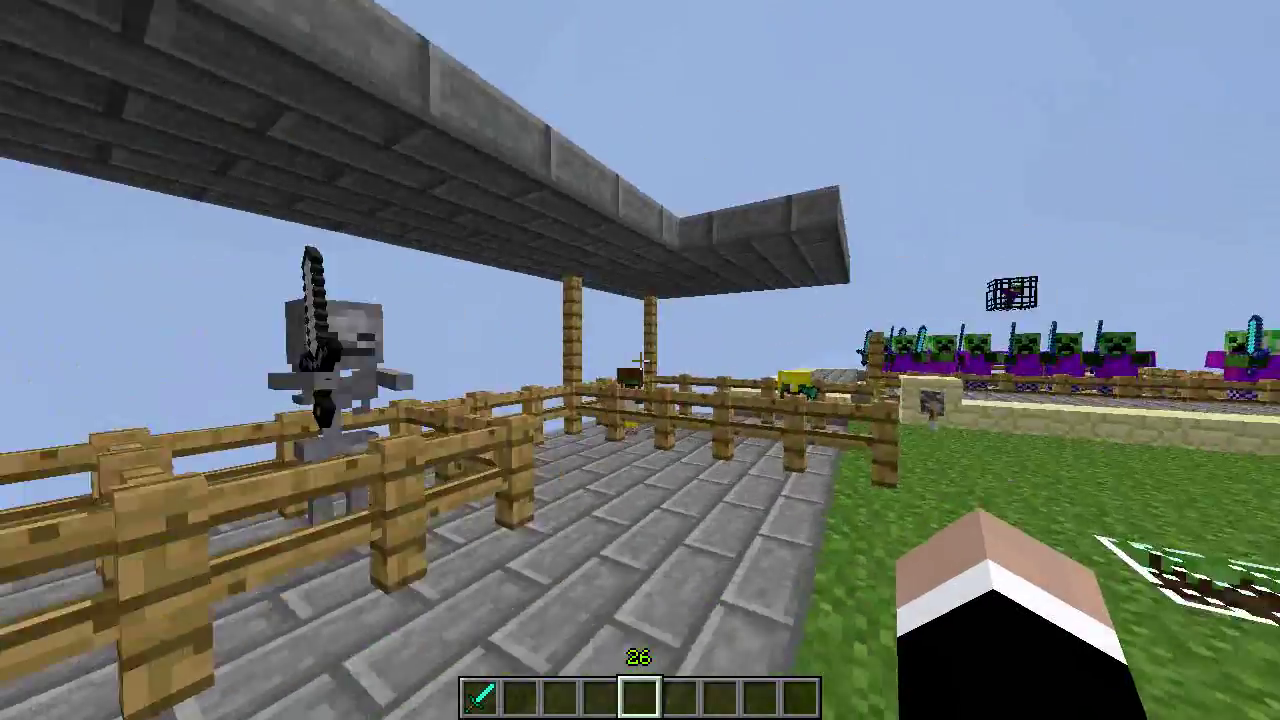
{"action": "key", "text": "w"}
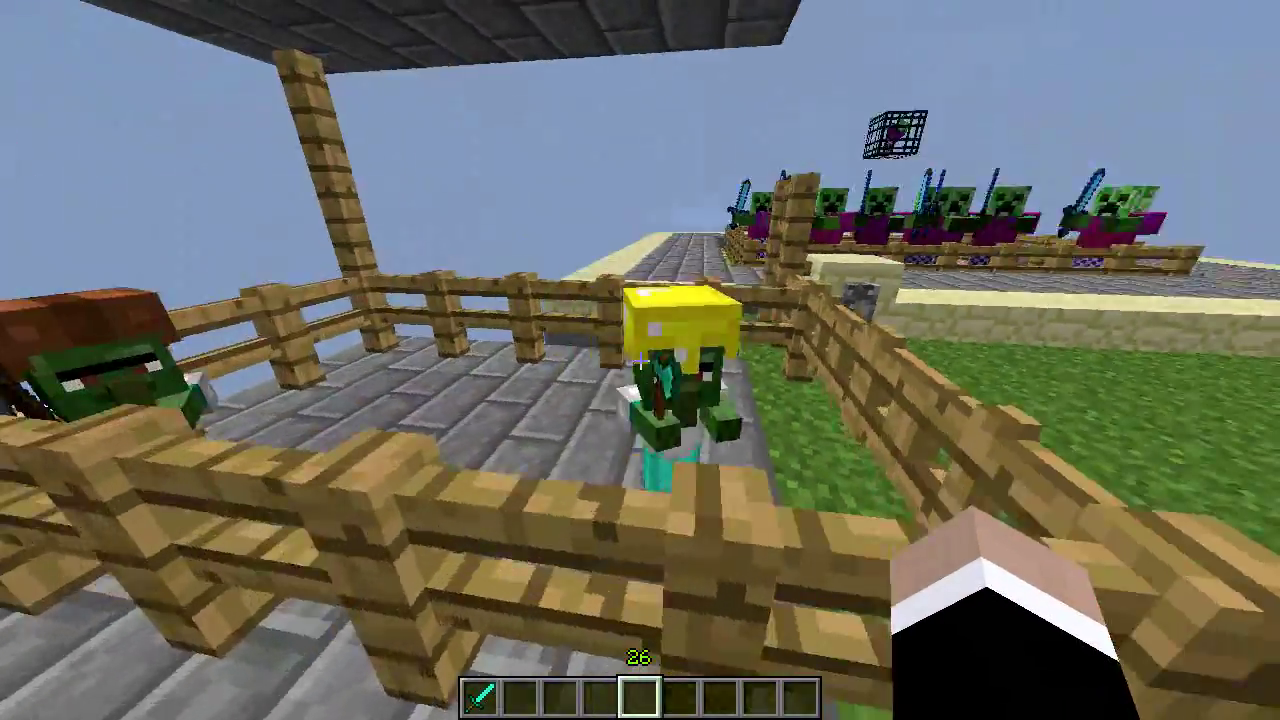
{"action": "key", "text": "d"}
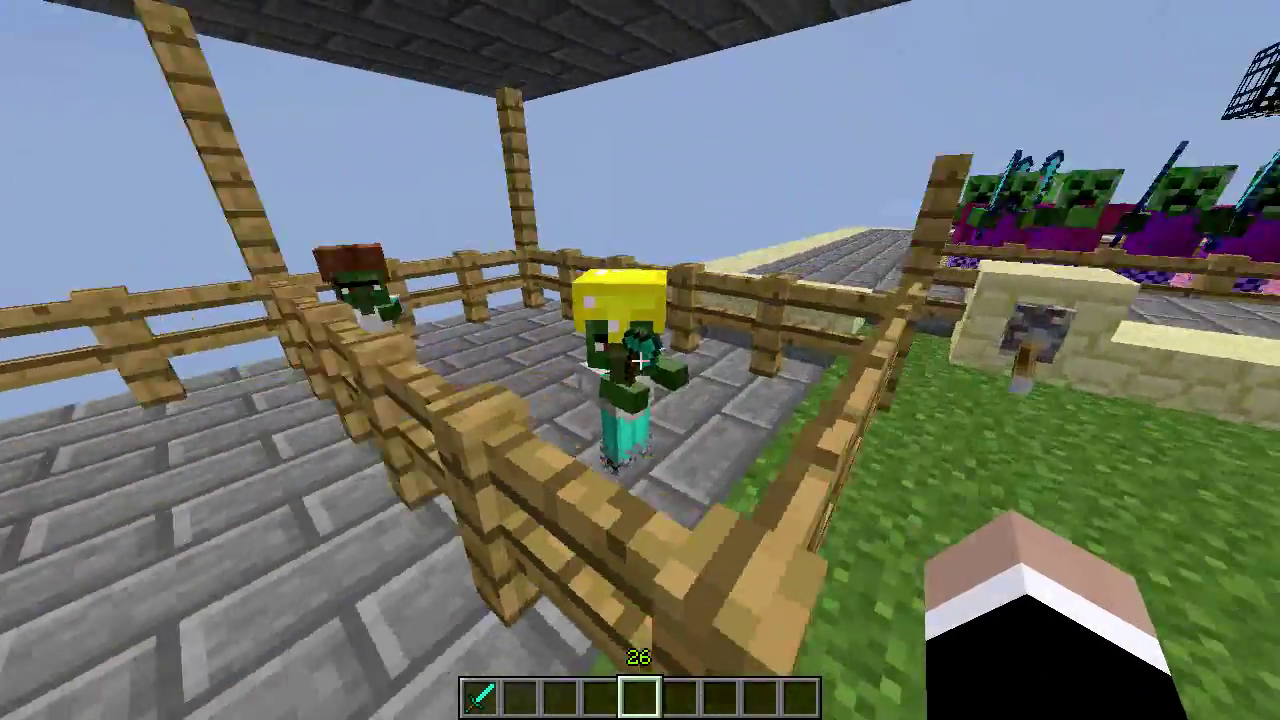
{"action": "key", "text": "w"}
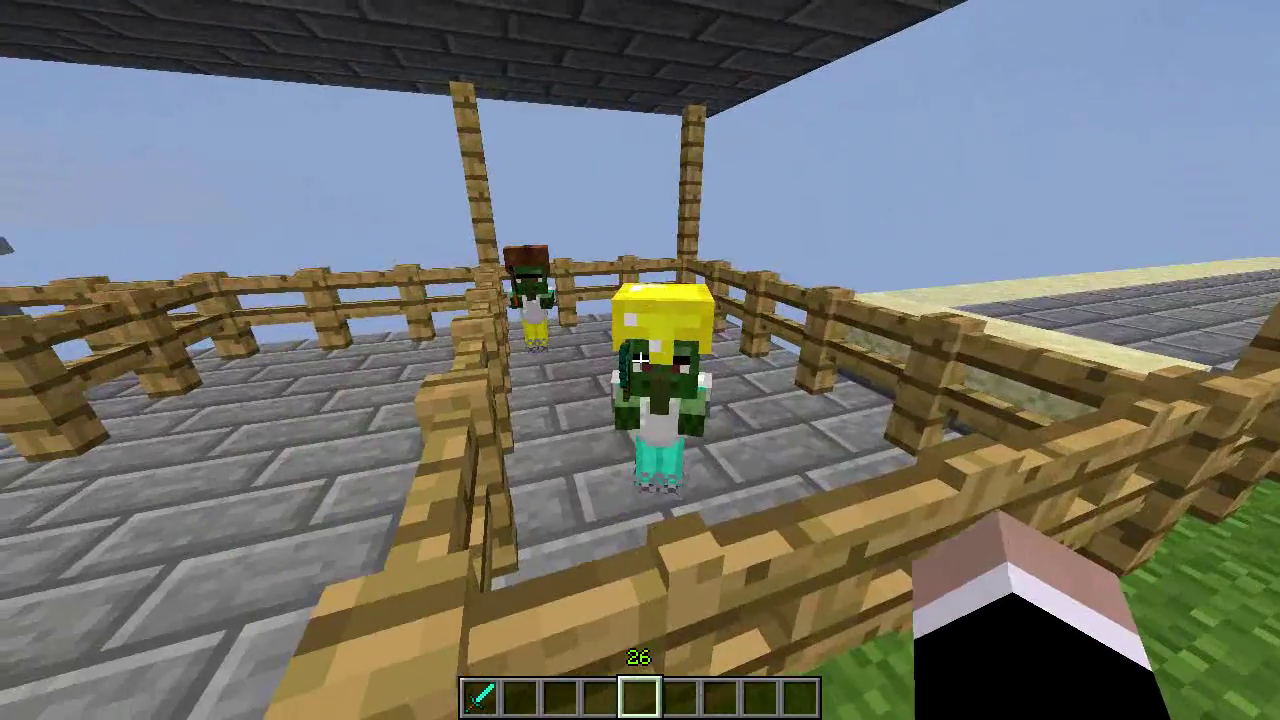
{"action": "key", "text": "c"}
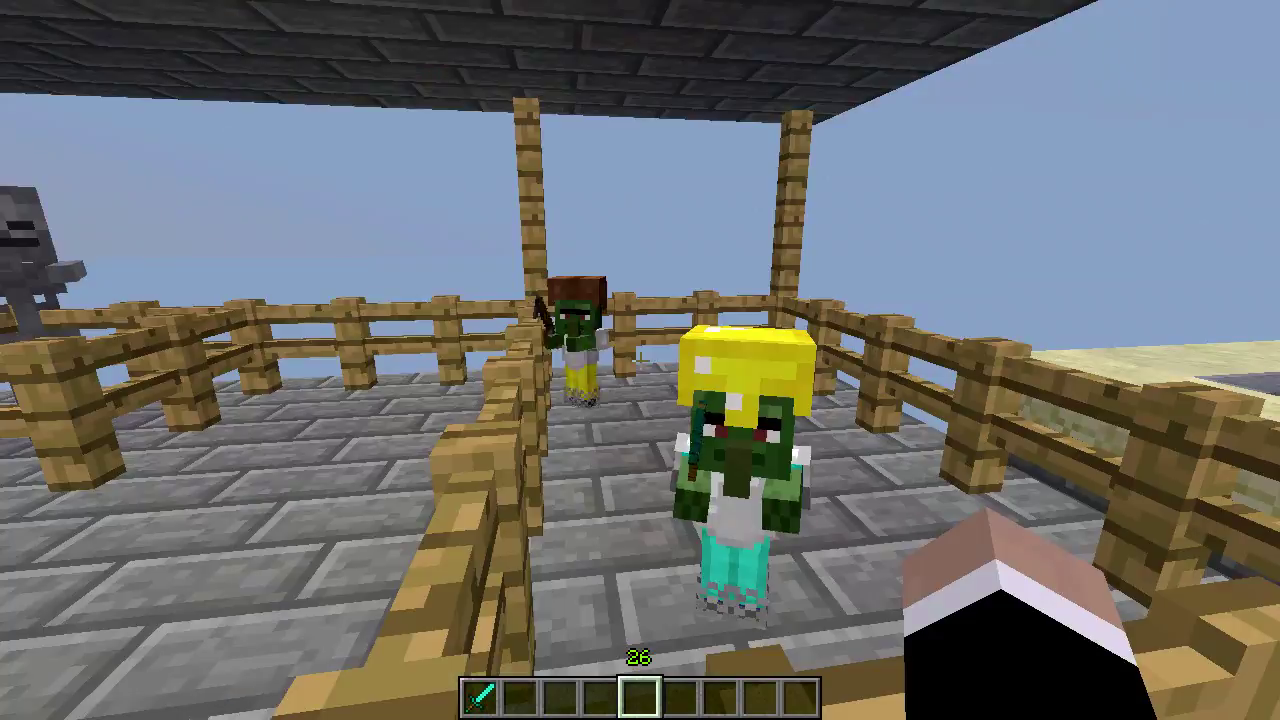
{"action": "key", "text": "w"}
{"action": "key", "text": "w"}
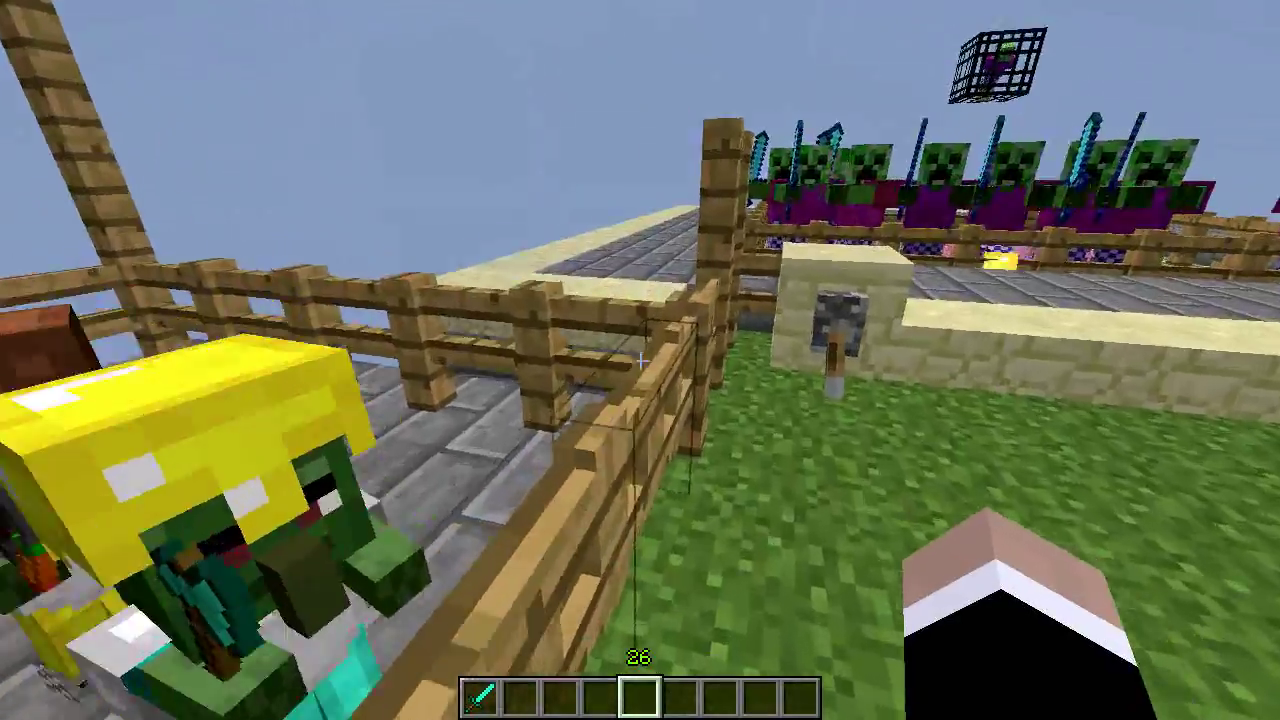
{"action": "key", "text": "s"}
Examine the spawner standing over the water in the fenced enclosure beside the lawn
{"action": "key", "text": "w"}
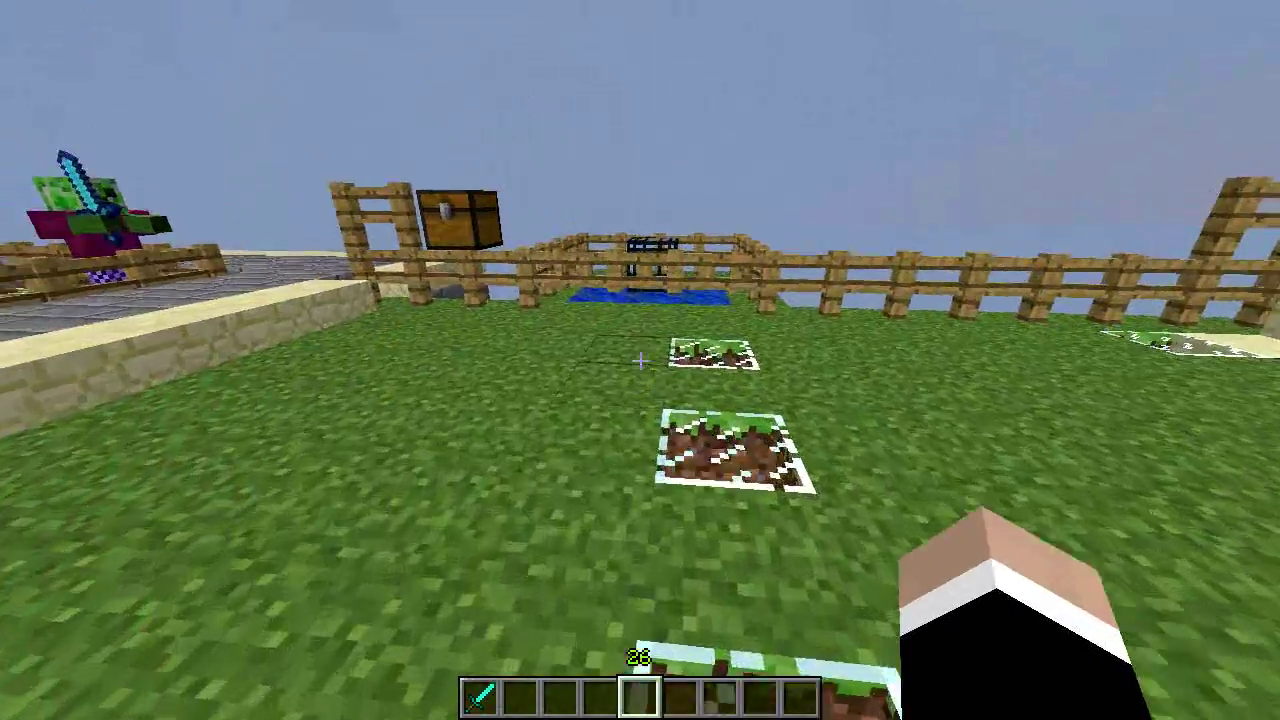
{"action": "key", "text": "w"}
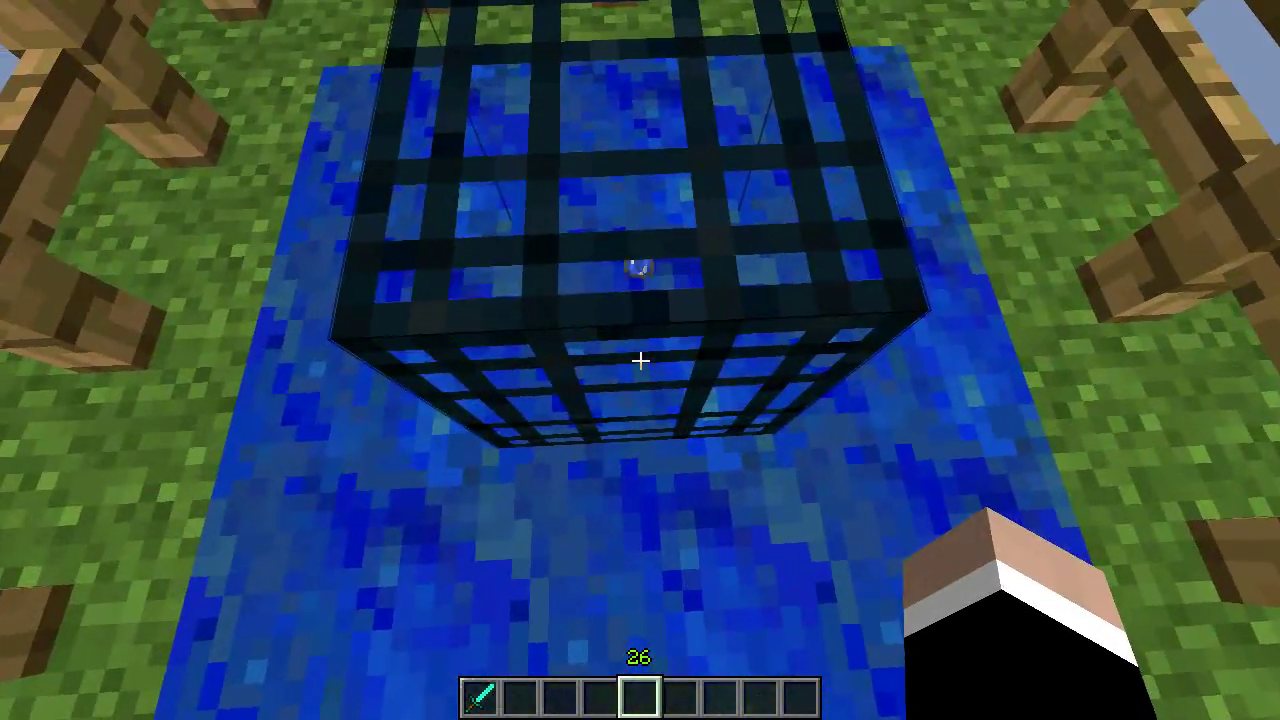
{"action": "key", "text": "s"}
{"action": "key", "text": "s"}
{"action": "key", "text": "e"}
{"action": "key", "text": "e"}
{"action": "key", "text": "w"}
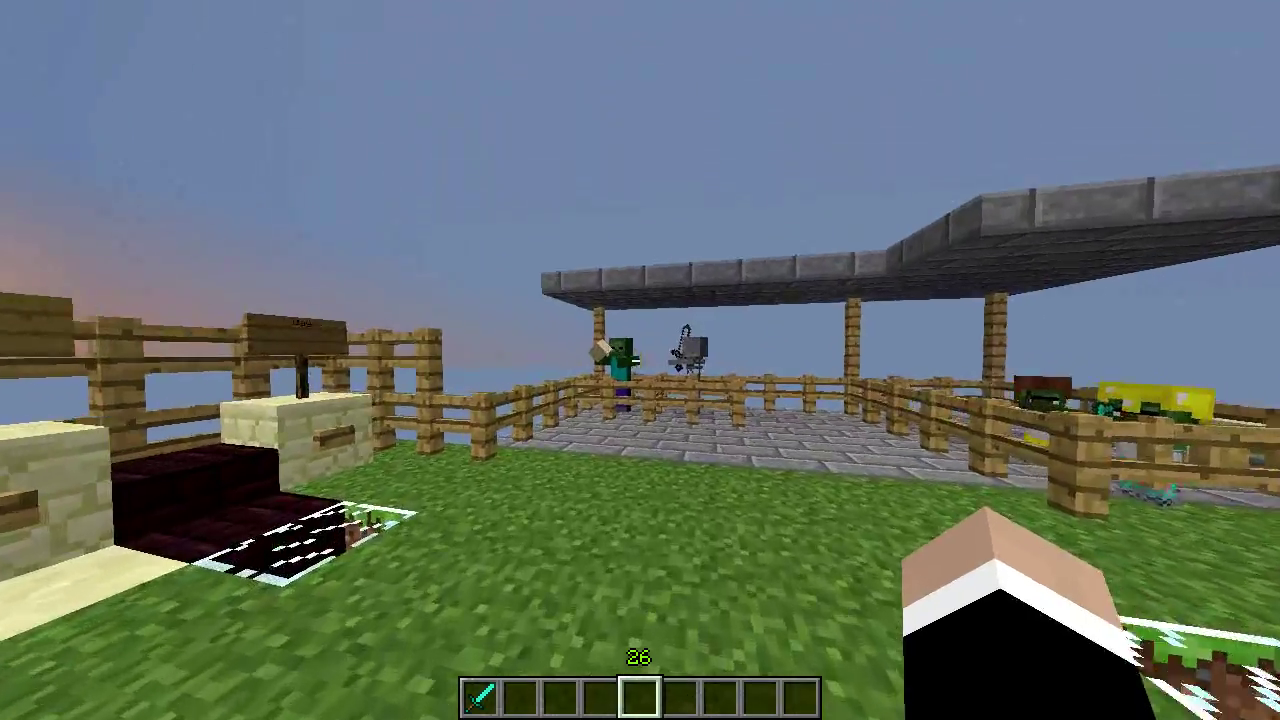
Load the hotbar with an iron helmet, chainmail chestplate, golden leggings and leather boots
{"action": "key", "text": "e"}
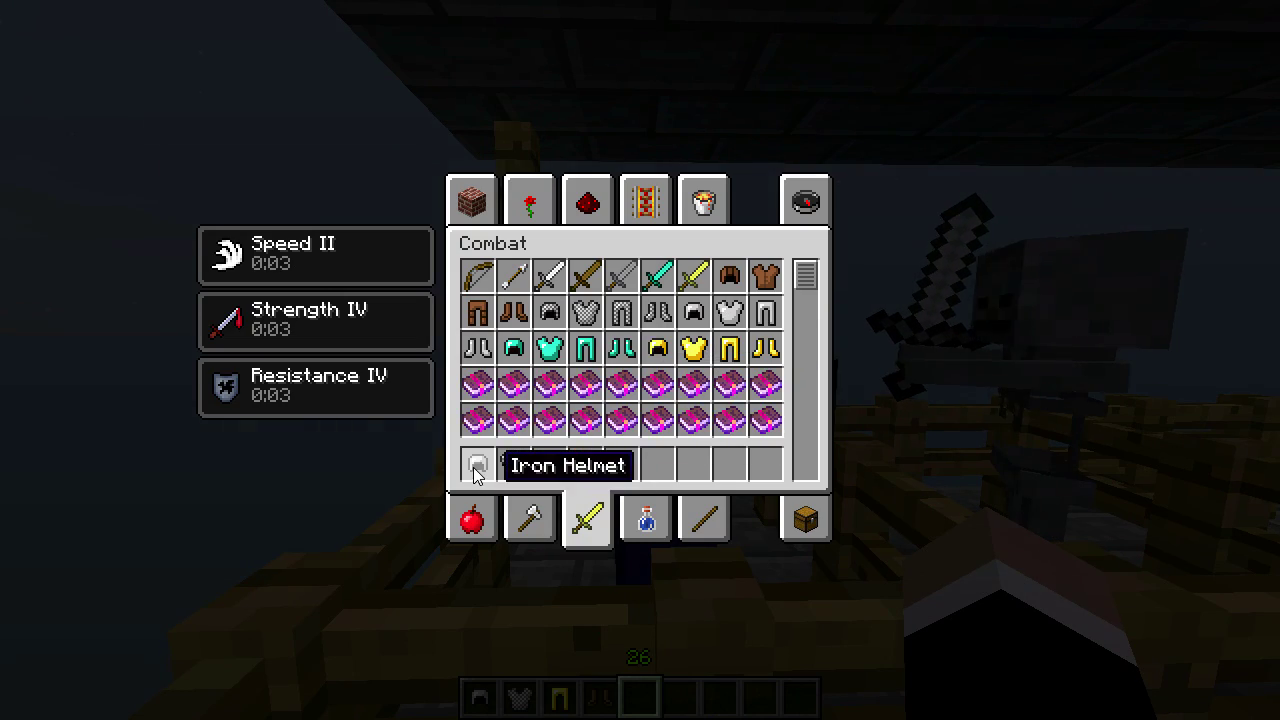
{"action": "key", "text": "e"}
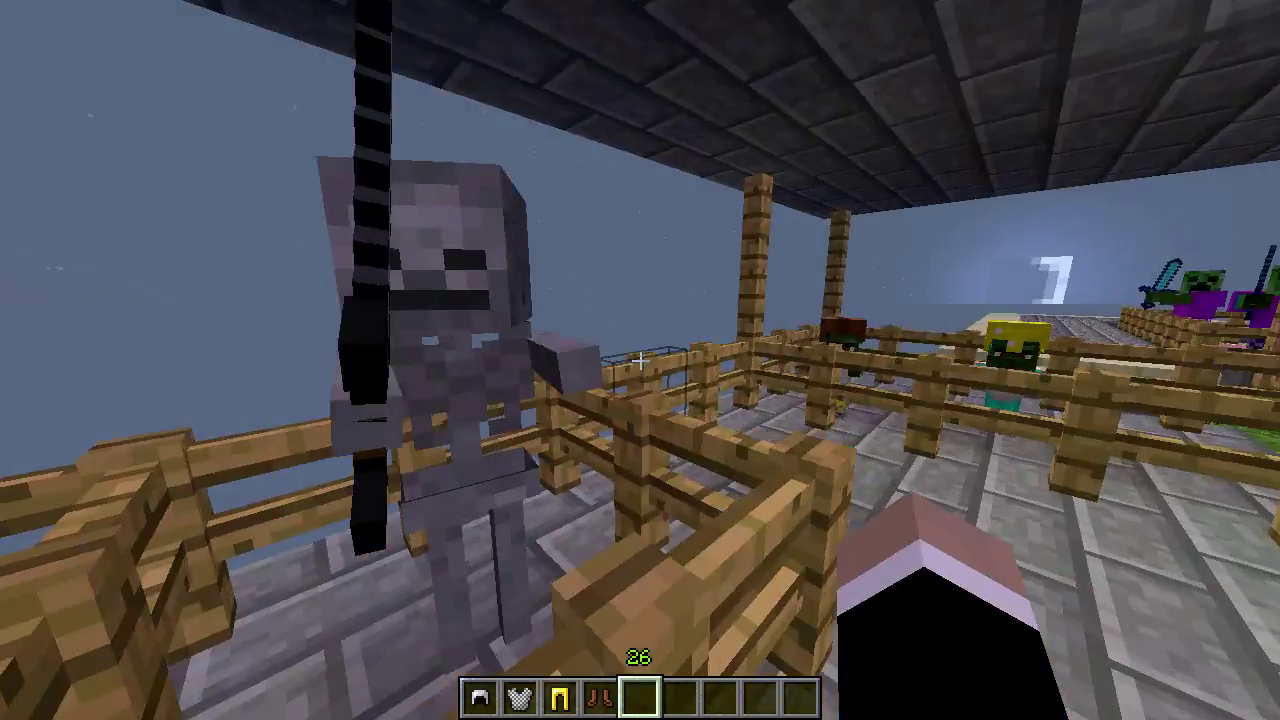
Go around to the pen of the zombie holding the sandstone block and throw it the iron helmet
{"action": "key", "text": "d"}
{"action": "key", "text": "w"}
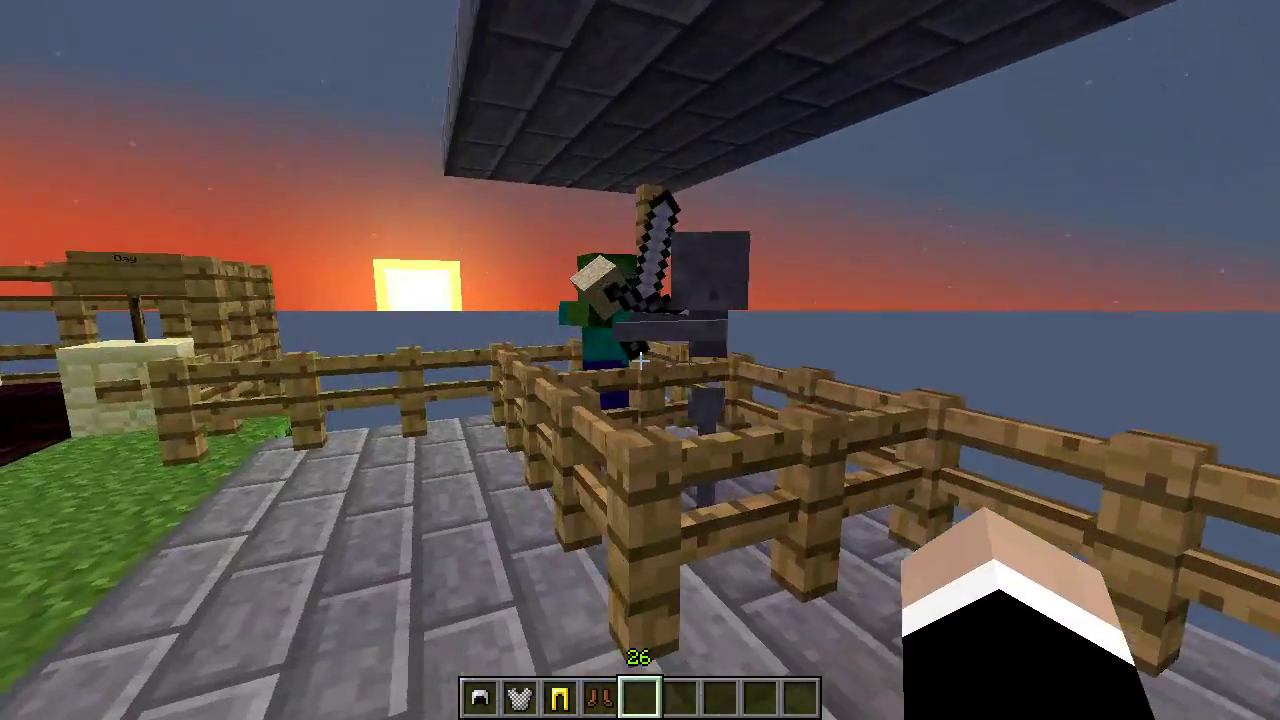
{"action": "key", "text": "w"}
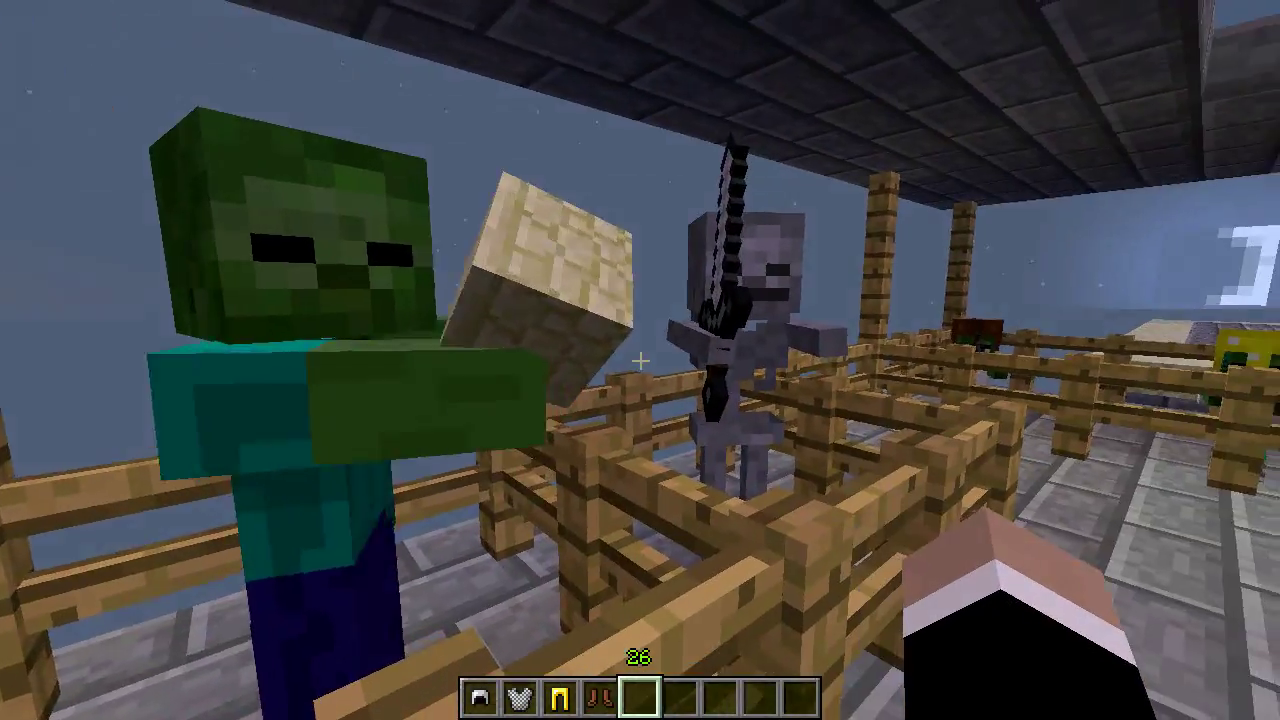
{"action": "key", "text": "w"}
{"action": "scroll", "coordinate": [640, 361], "scroll_direction": "down", "scroll_amount": 2}
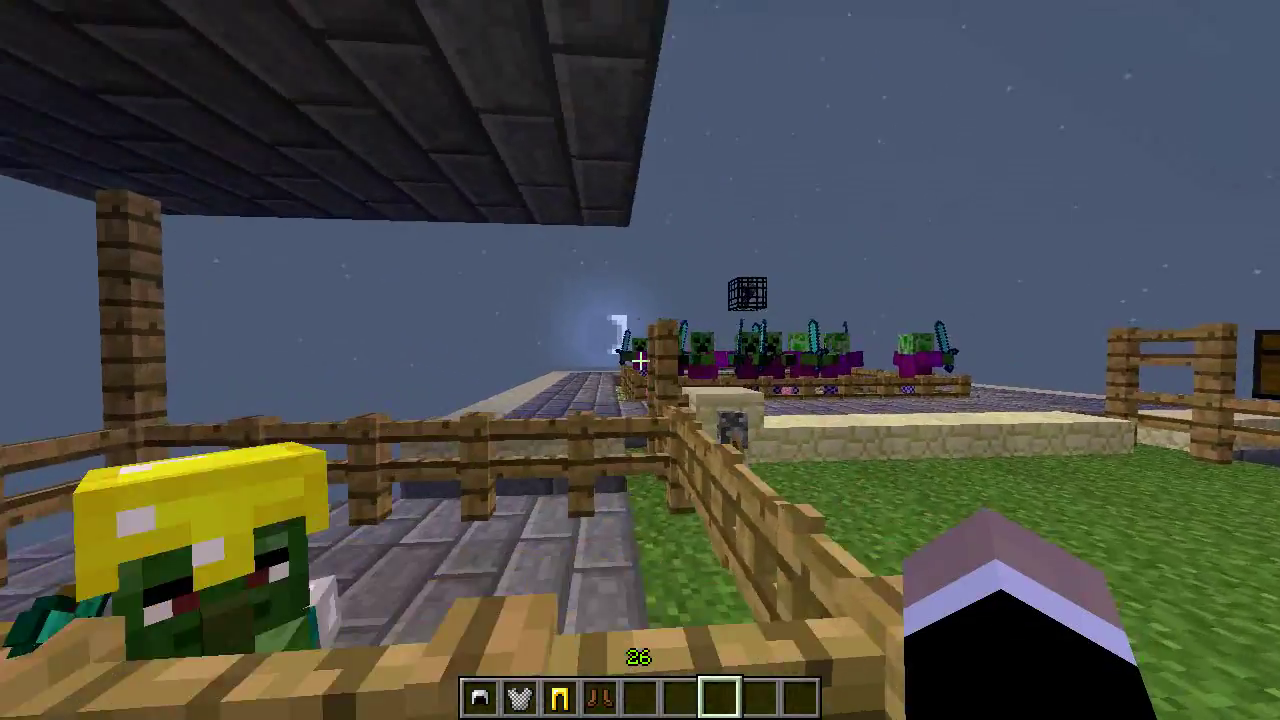
{"action": "key", "text": "w"}
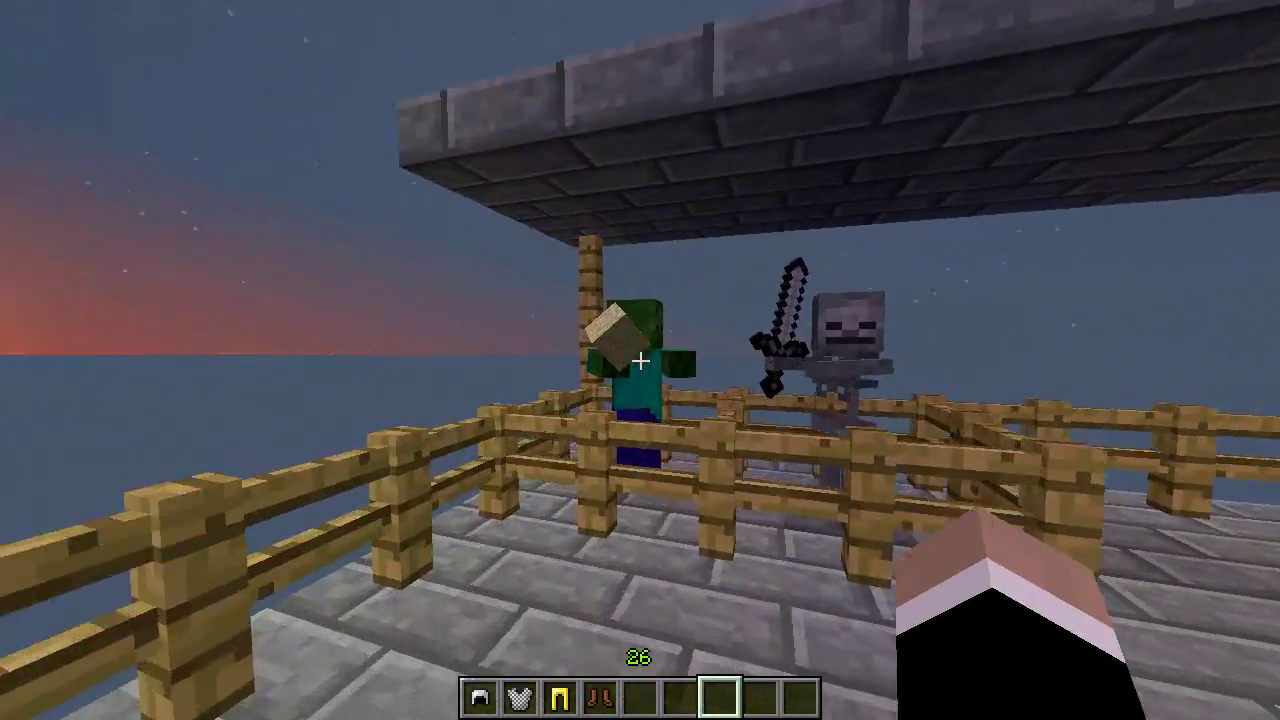
{"action": "key", "text": "1"}
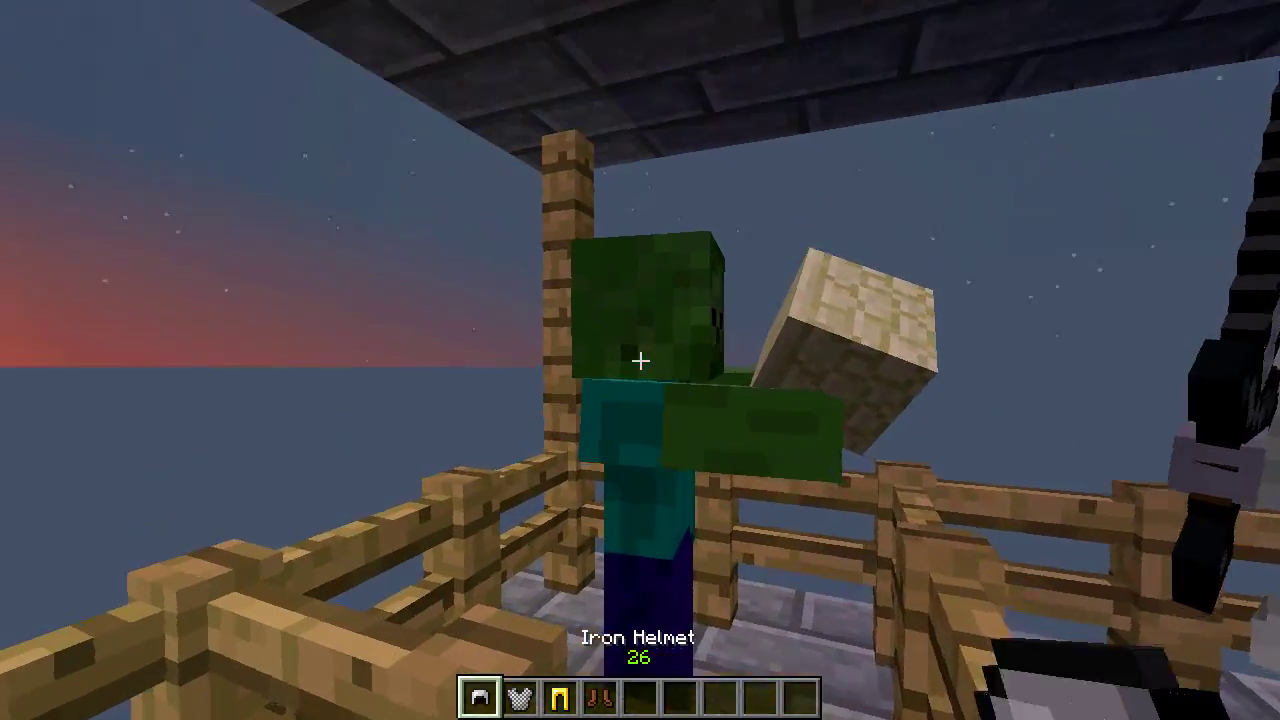
{"action": "key", "text": "q"}
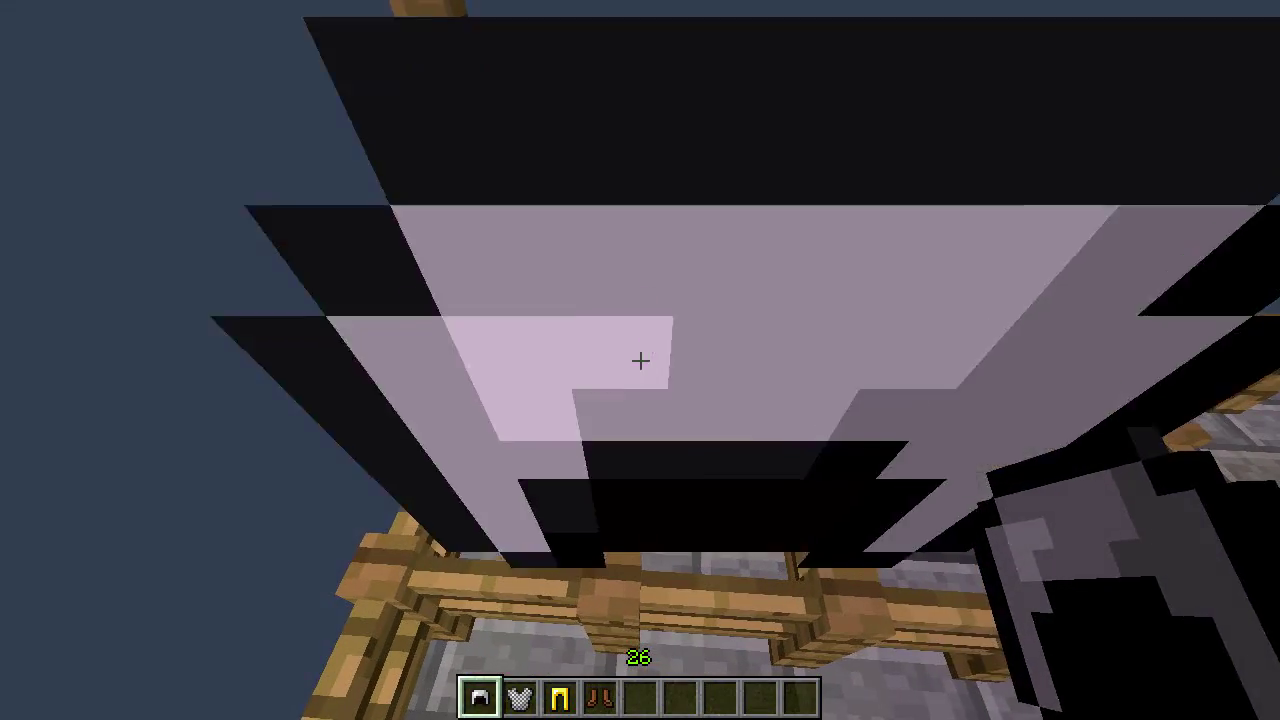
Throw the chainmail chestplate, golden leggings and leather boots to the zombie in the corner pen
{"action": "key", "text": "2"}
{"action": "key", "text": "q"}
{"action": "key", "text": "3"}
{"action": "key", "text": "q"}
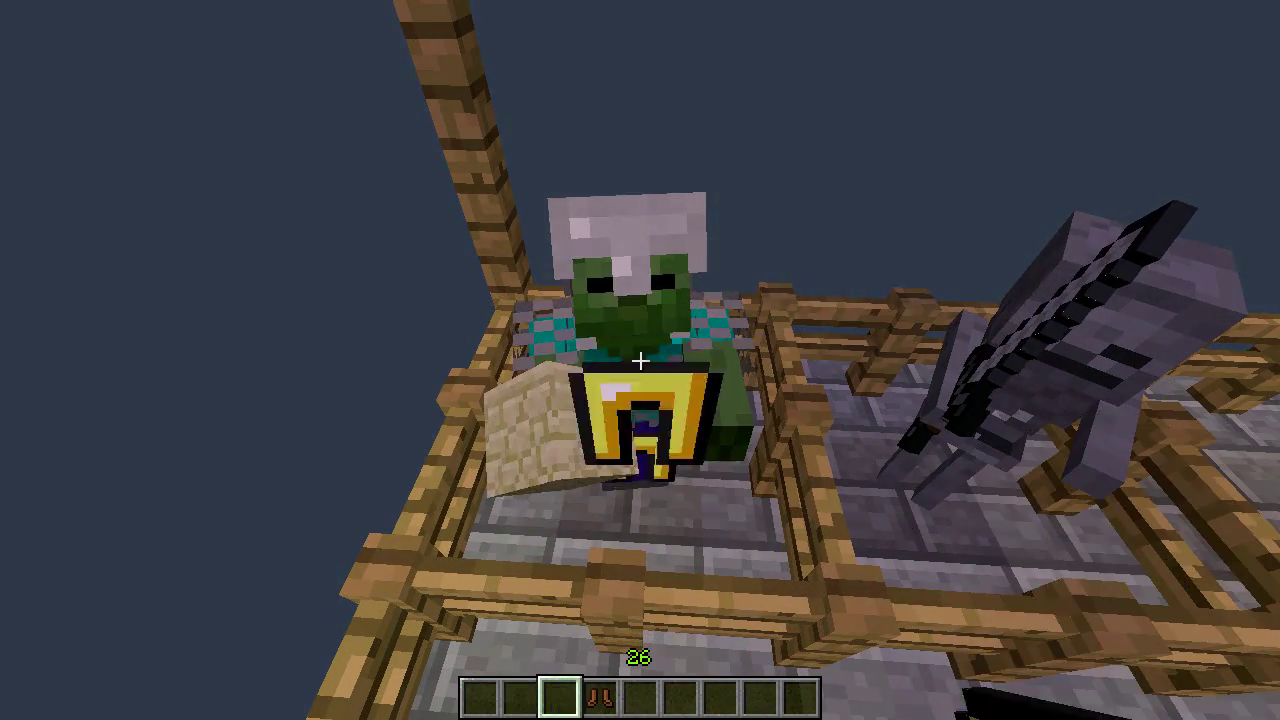
{"action": "key", "text": "4"}
{"action": "key", "text": "q"}
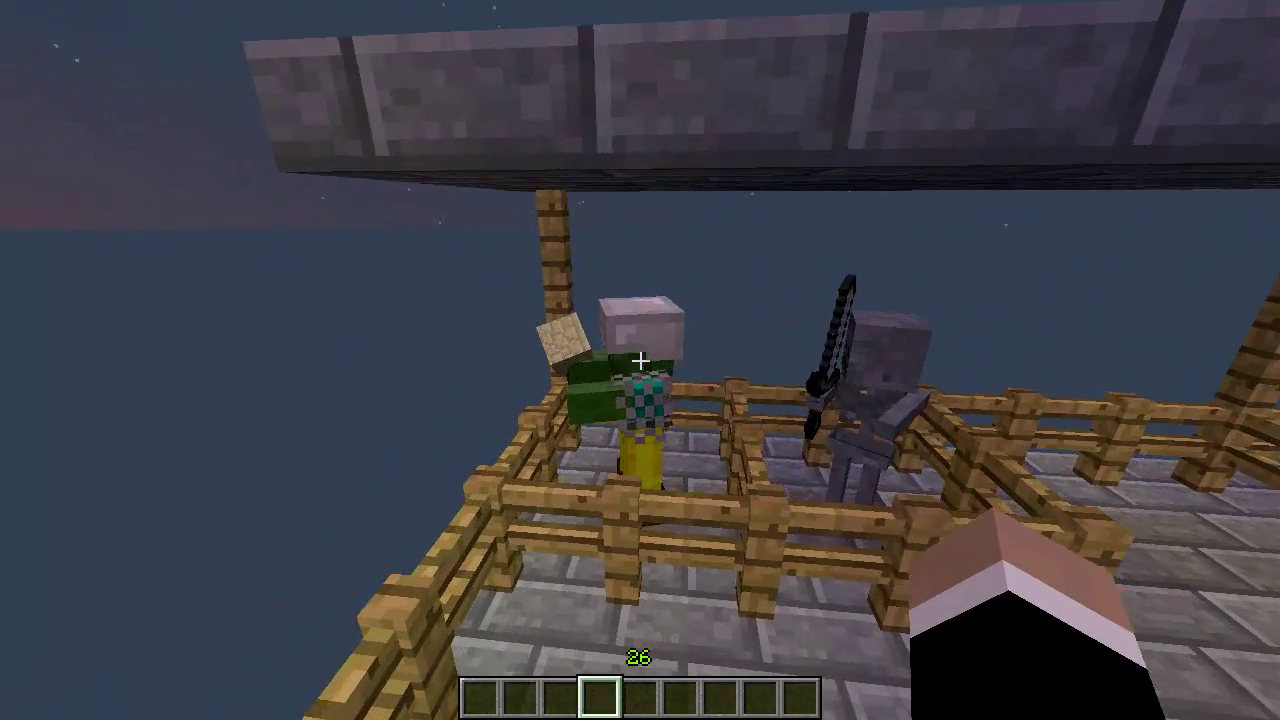
Try to arm the zombie by taking a diamond axe from the creative inventory and throwing it into the pen
{"action": "key", "text": "e"}
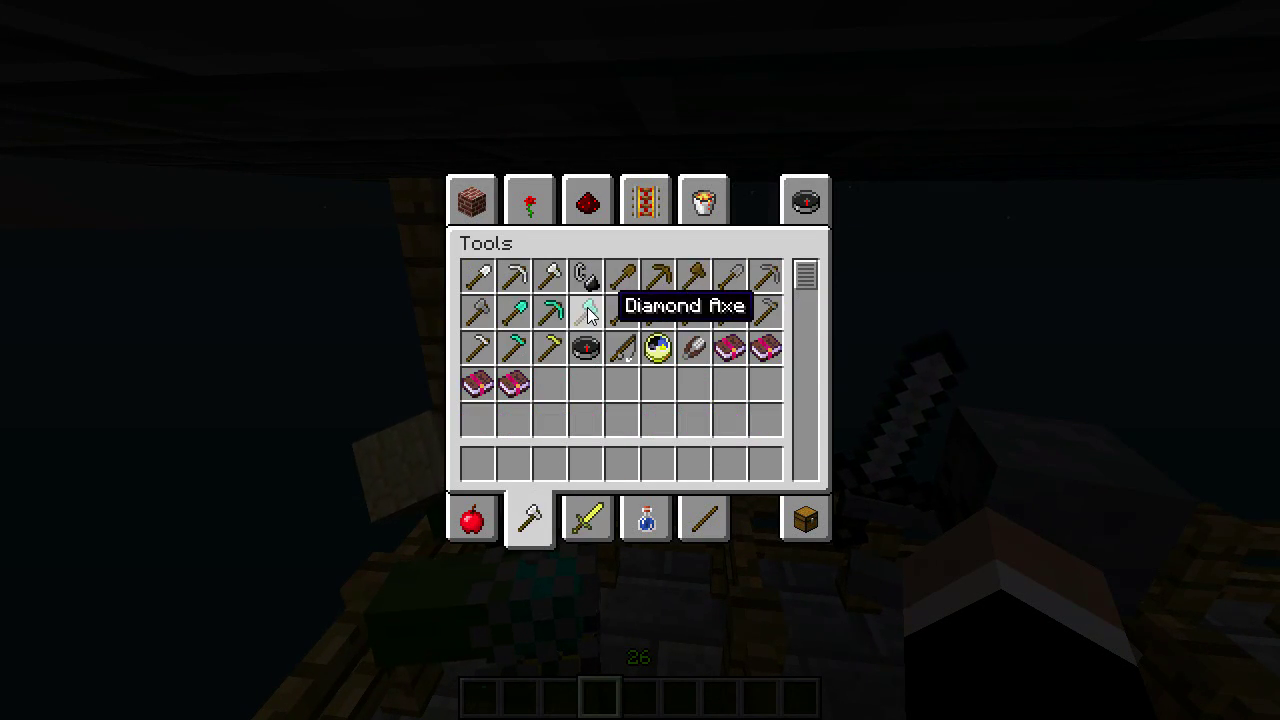
{"action": "key", "text": "1"}
{"action": "key", "text": "e"}
{"action": "key", "text": "q"}
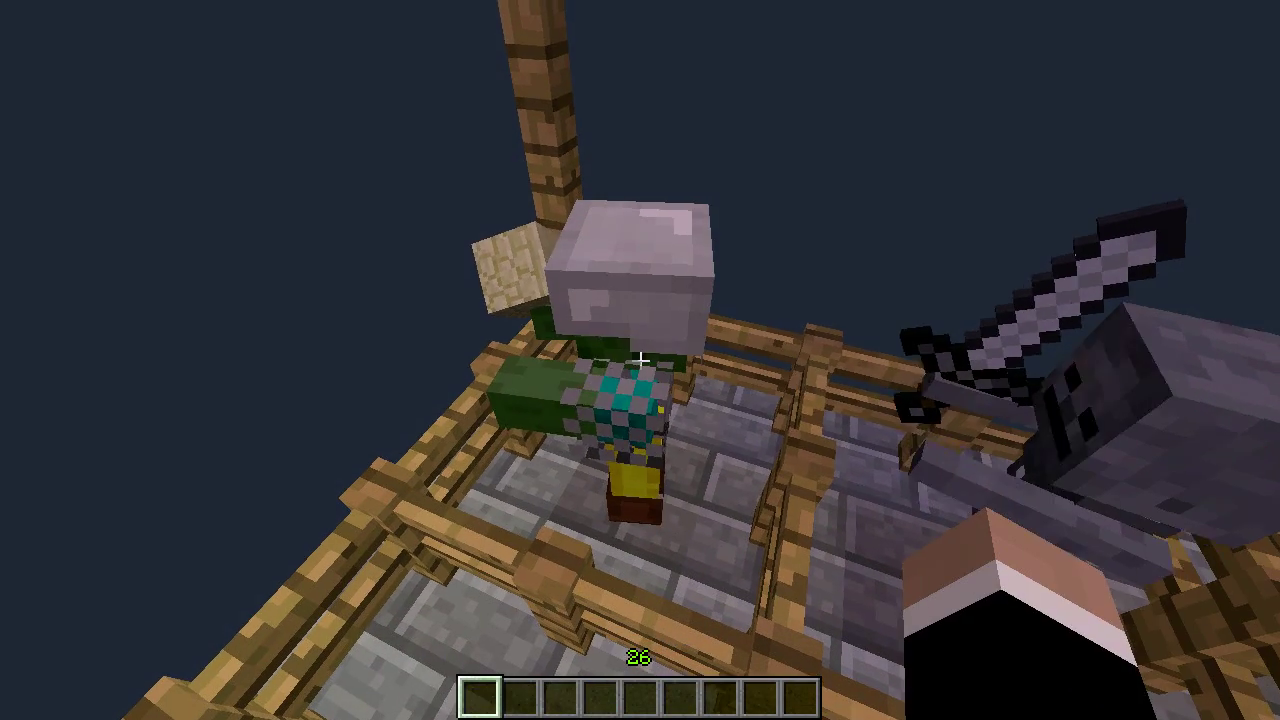
Take a diamond sword from the creative inventory and throw it to the armoured zombie
{"action": "key", "text": "e"}
{"action": "left_click", "coordinate": [585, 520]}
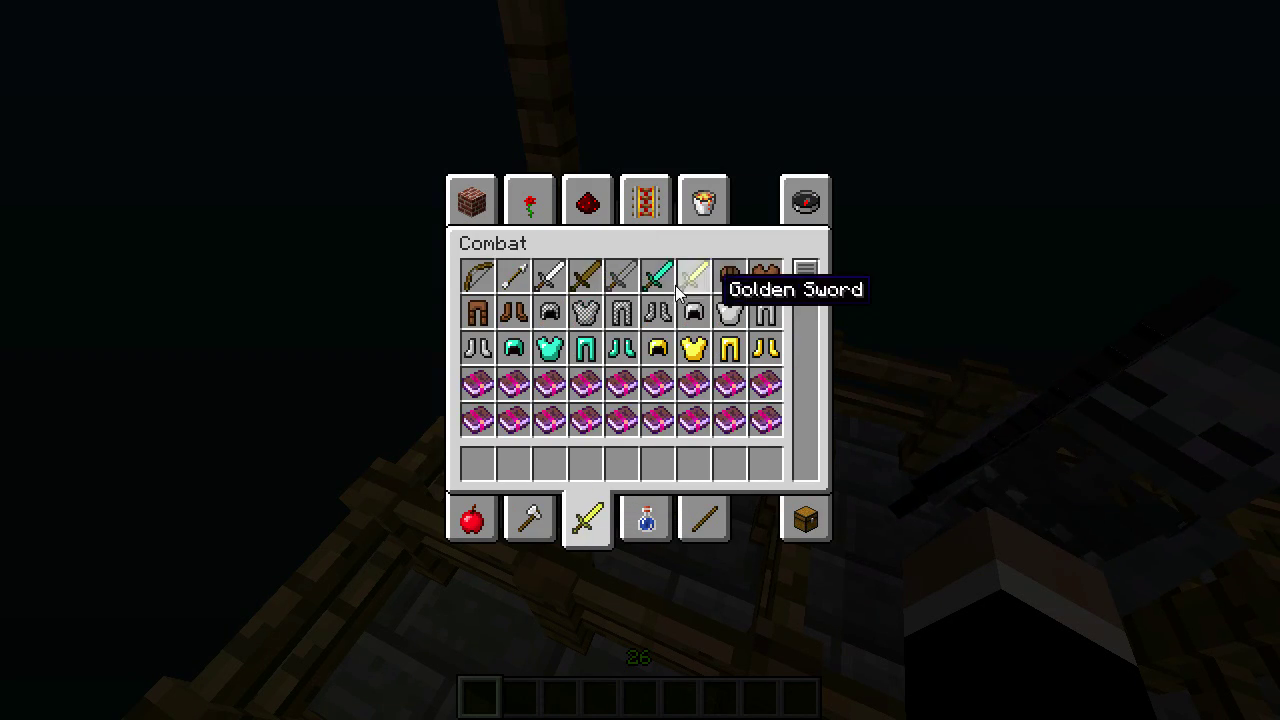
{"action": "key", "text": "e"}
{"action": "key", "text": "q"}
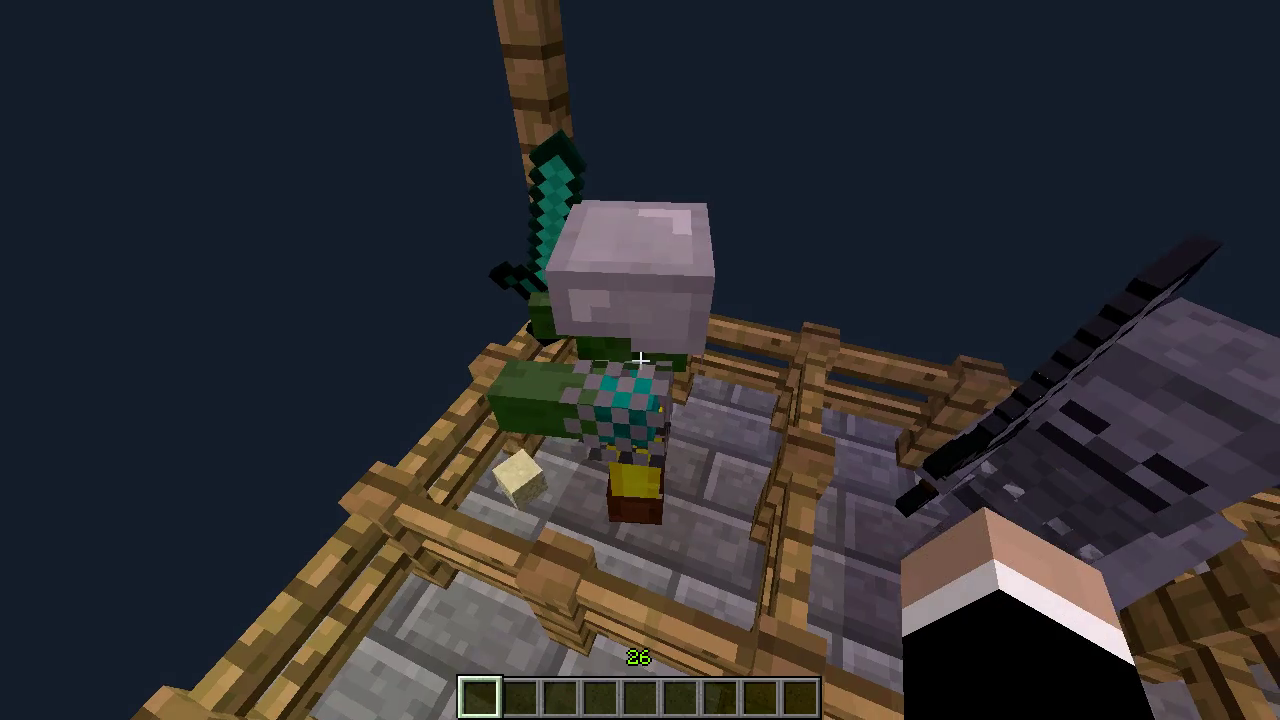
Take a diamond chestplate from the creative inventory and throw it to the sword-wielding skeleton in the neighbouring pen
{"action": "key", "text": "e"}
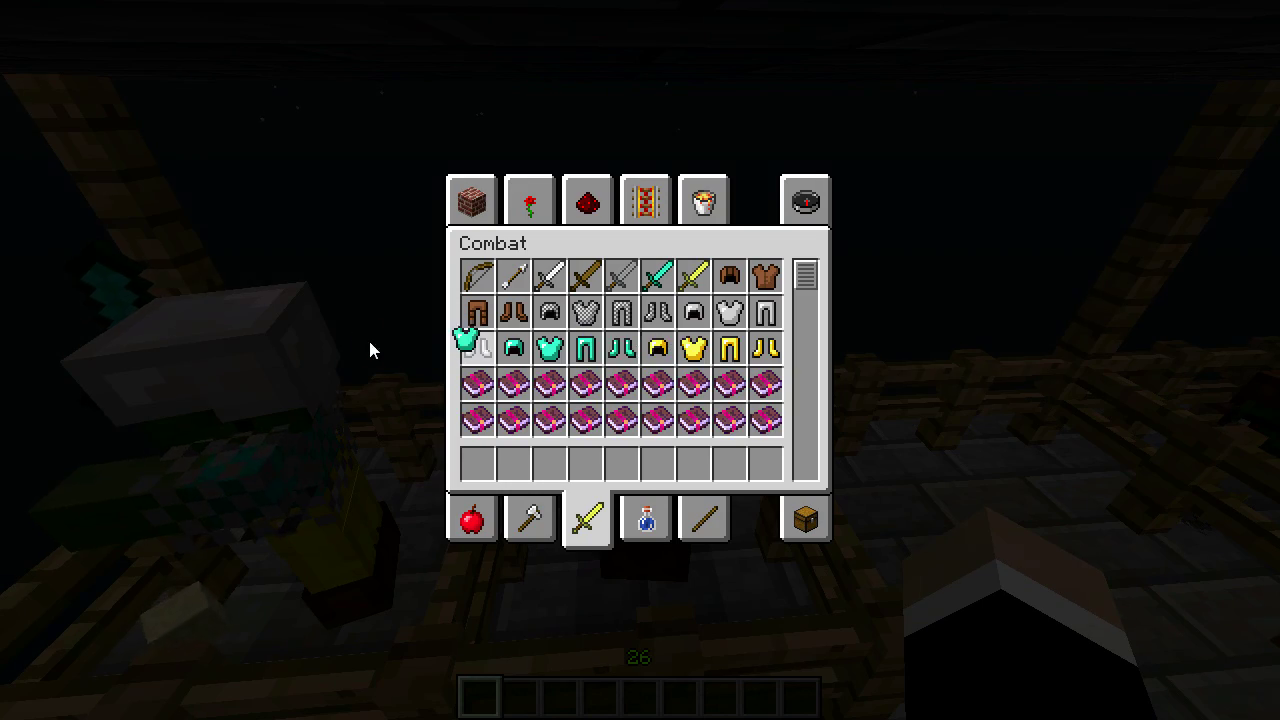
{"action": "key", "text": "e"}
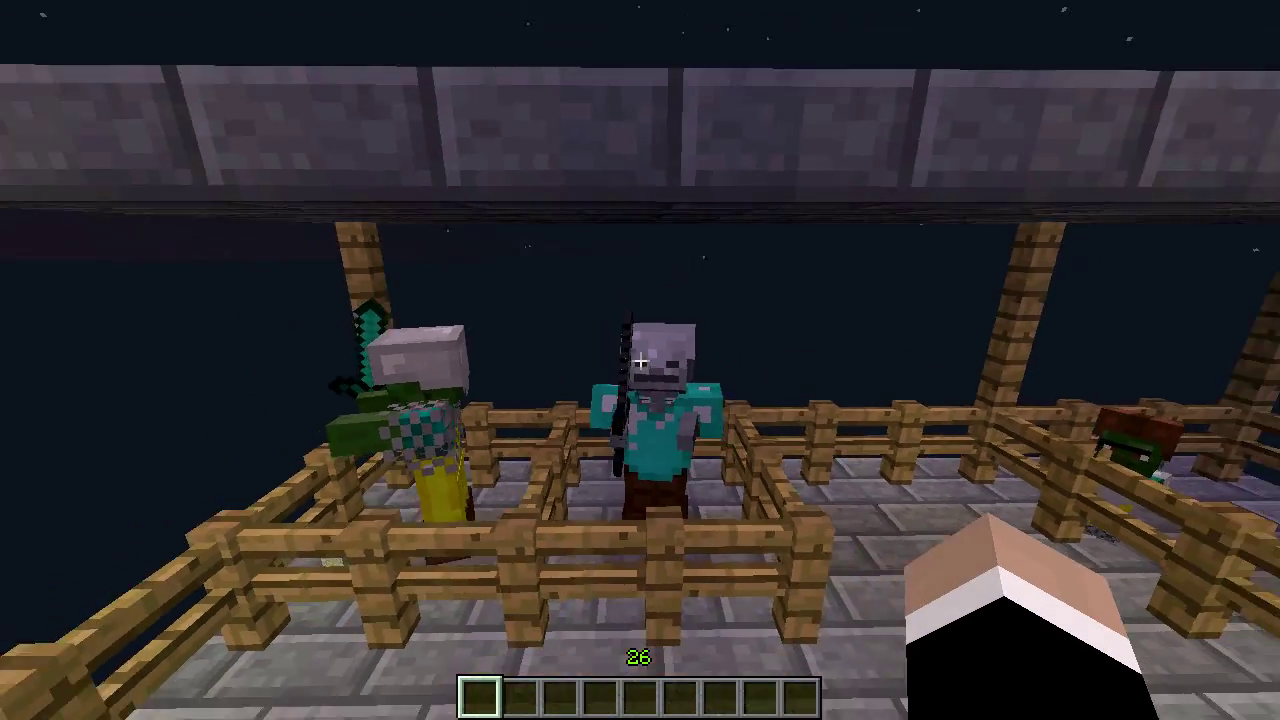
{"action": "key", "text": "s"}
{"action": "key", "text": "w"}
{"action": "key", "text": "s"}
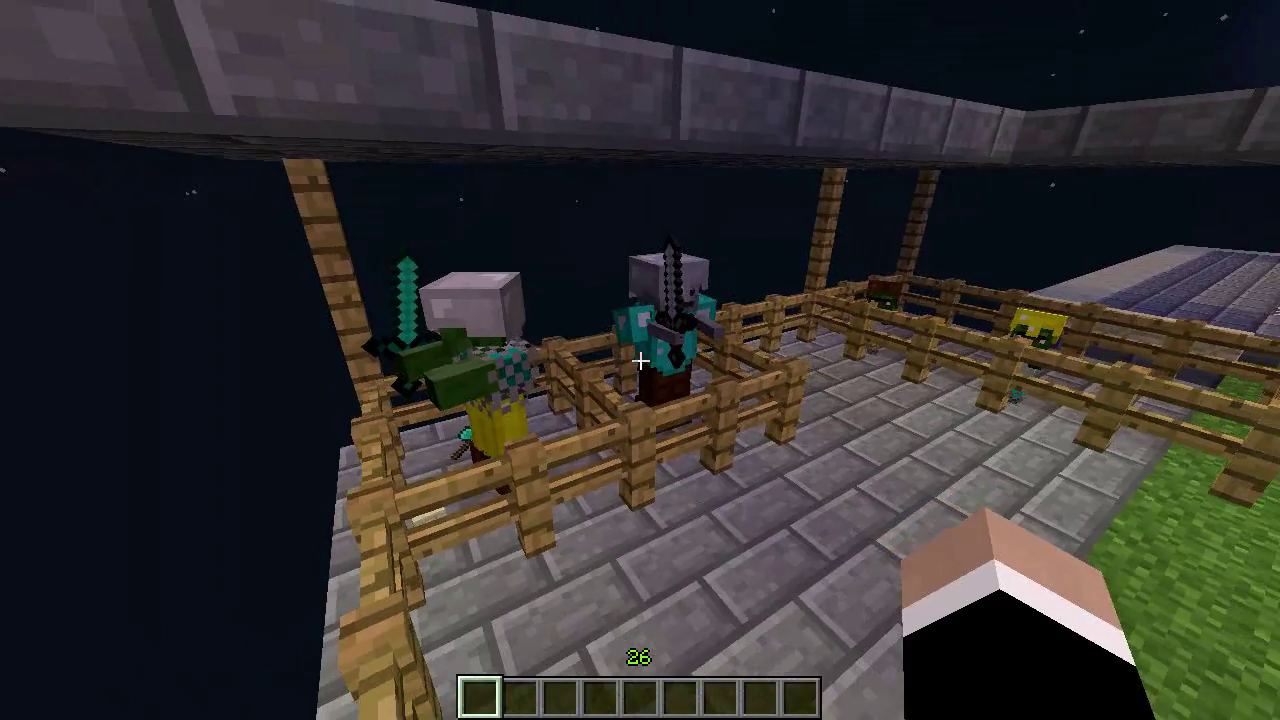
Change the world time from night to day using the TMI inventory overlay, and hide the overlay again
{"action": "key", "text": "e"}
{"action": "key", "text": "o"}
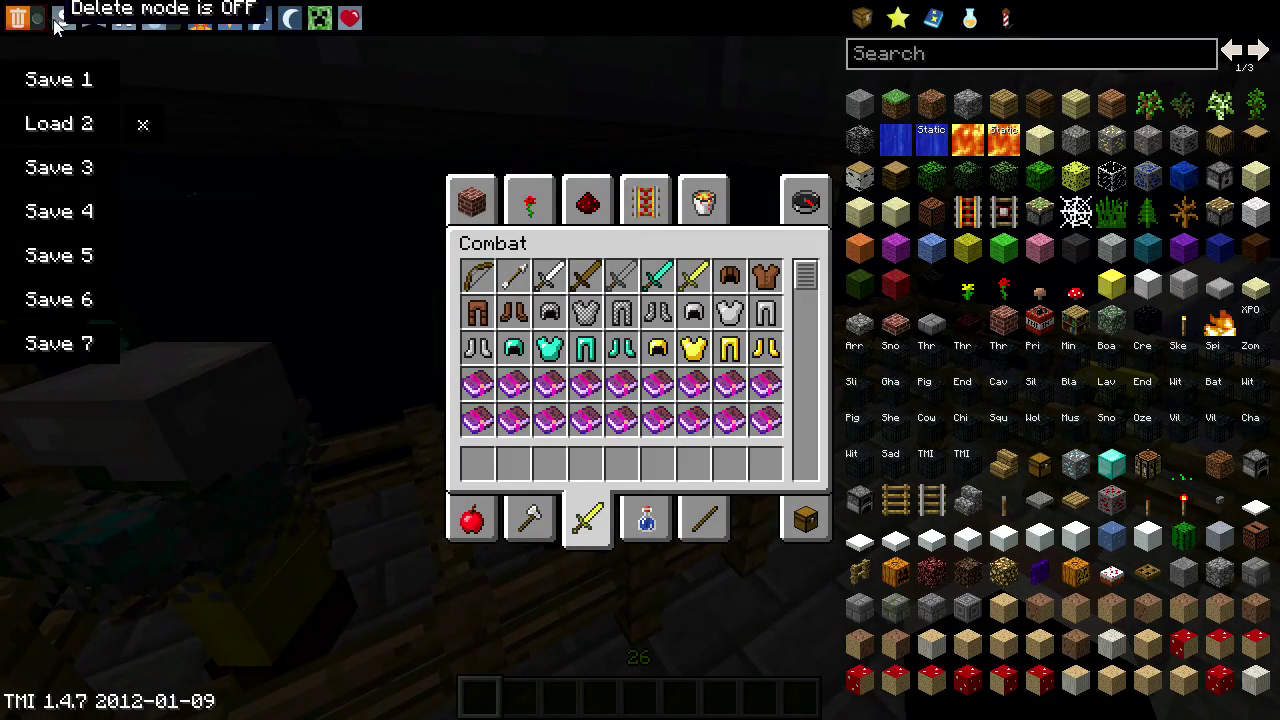
{"action": "left_click", "coordinate": [224, 24]}
{"action": "key", "text": "o"}
{"action": "key", "text": "e"}
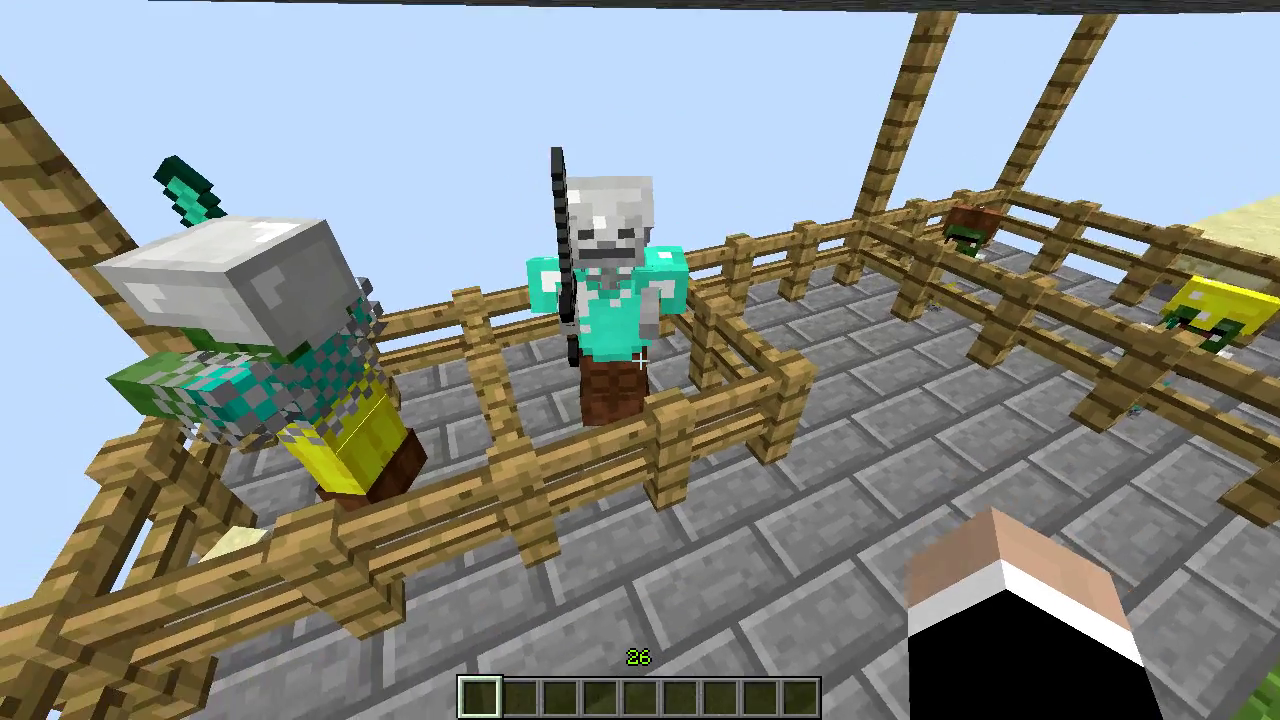
Search the creative inventory for "fire" and put a Splash Potion of Fire Resistance in the first hotbar slot
{"action": "key", "text": "e"}
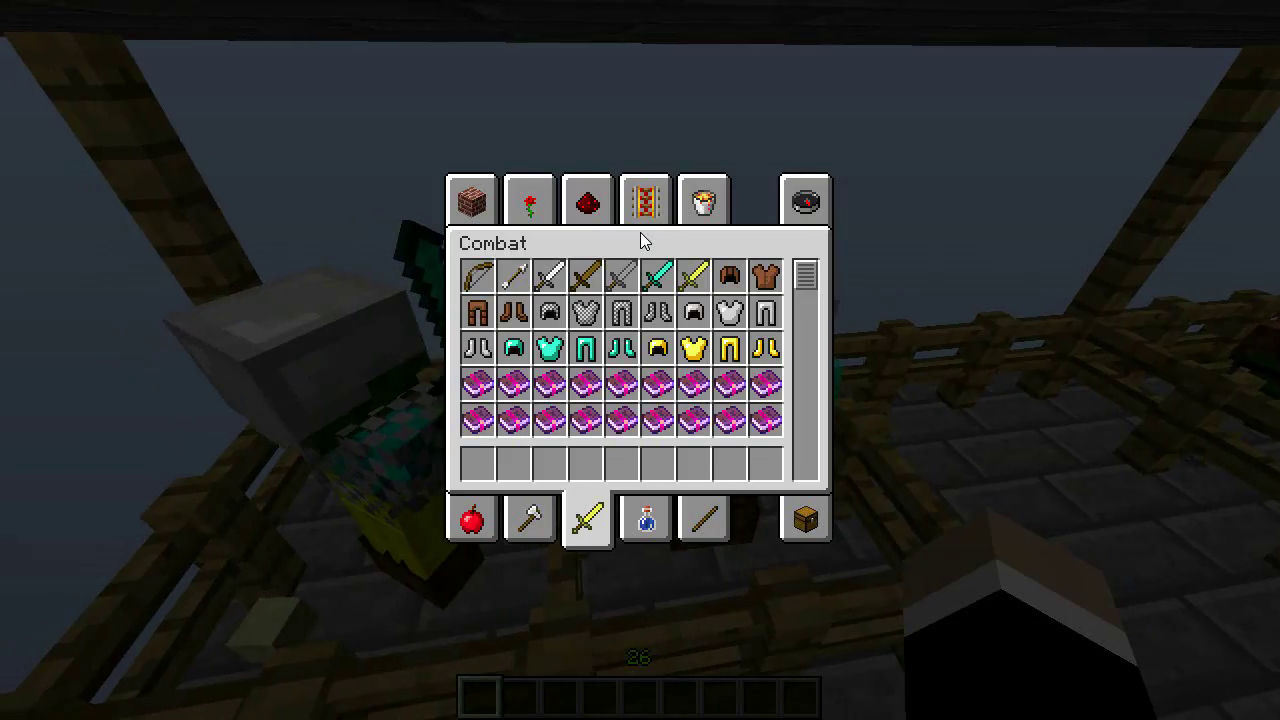
{"action": "left_click", "coordinate": [799, 186]}
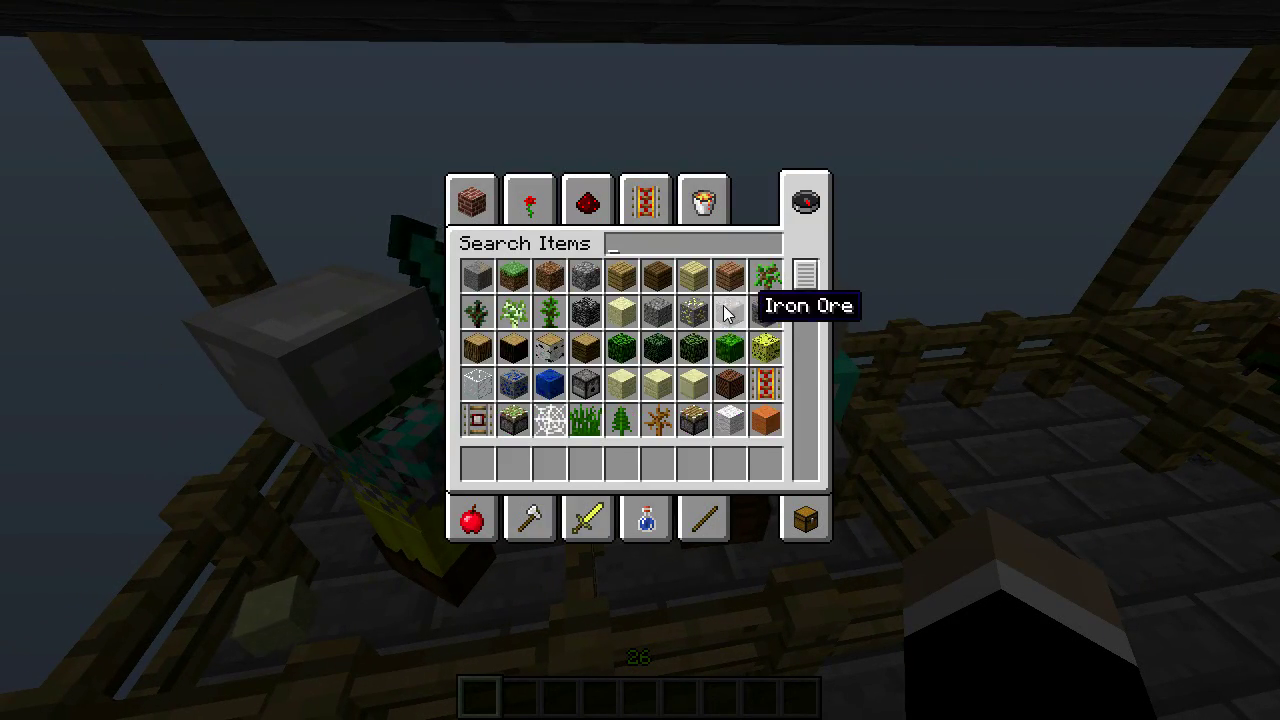
{"action": "key", "text": "e"}
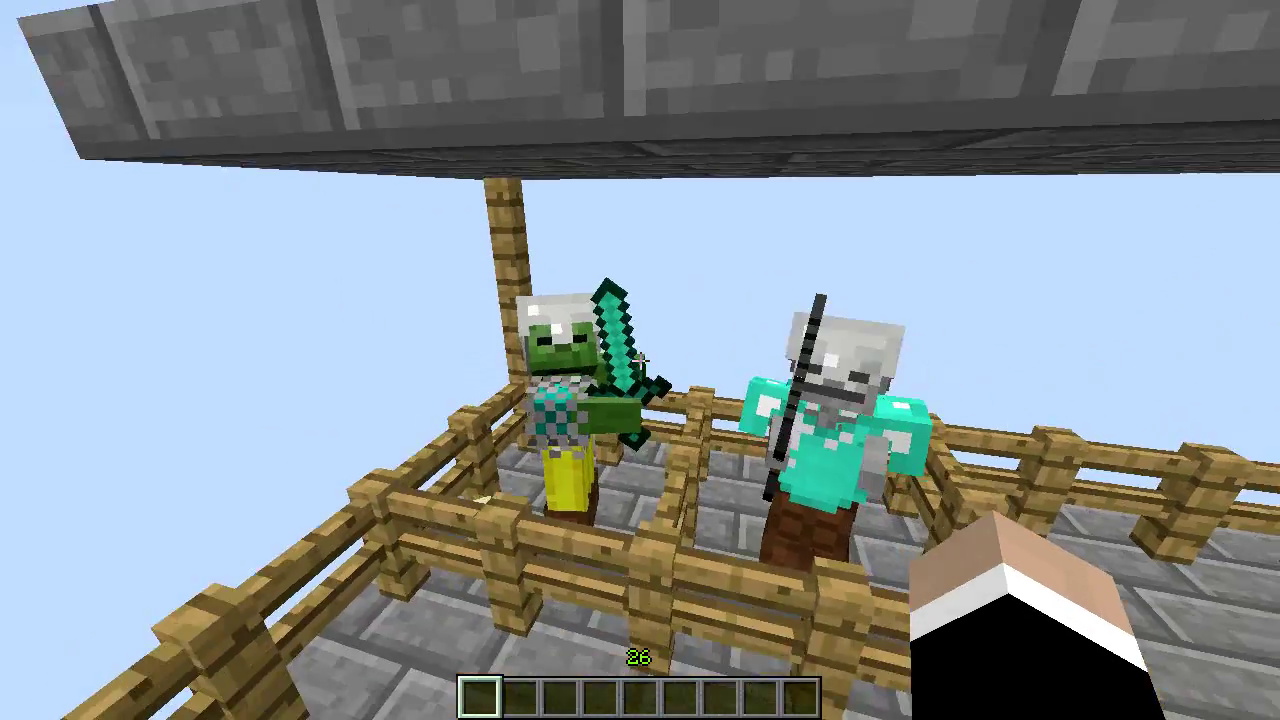
{"action": "type", "text": "e"}
{"action": "type", "text": "s"}
{"action": "key", "text": "BackSpace"}
{"action": "type", "text": "fir"}
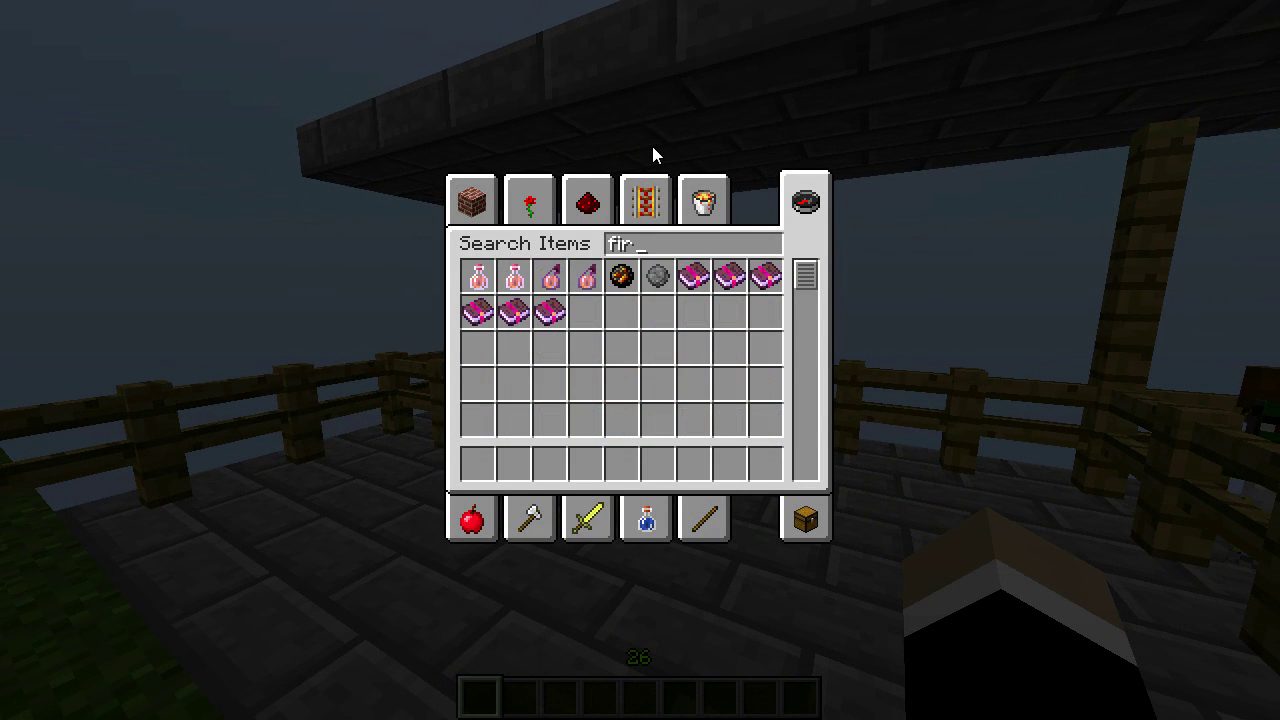
{"action": "type", "text": "e1"}
Search the creative inventory for "speed" and put a speed splash potion in the second hotbar slot
{"action": "key", "text": "BackSpace"}
{"action": "key", "text": "BackSpace"}
{"action": "key", "text": "BackSpace"}
{"action": "key", "text": "BackSpace"}
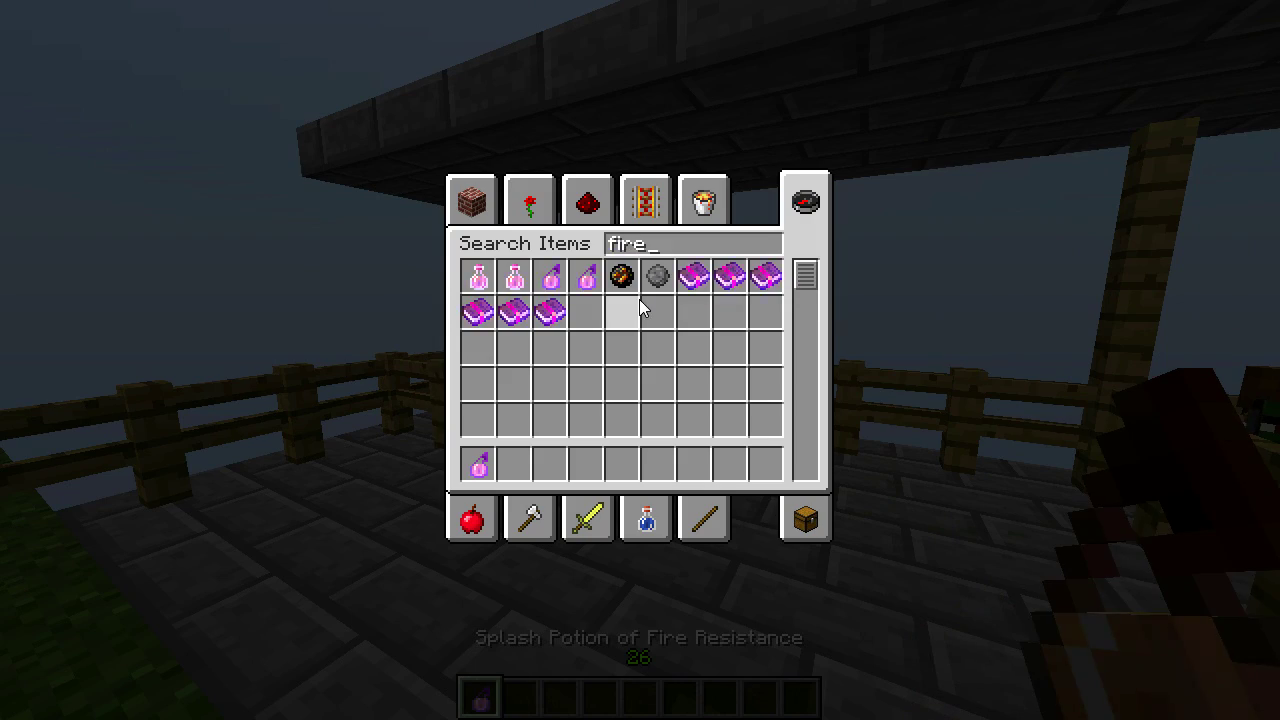
{"action": "type", "text": "speed2"}
{"action": "key", "text": "Escape"}
Throw the fire resistance and speed splash potions at the armoured zombie and skeleton in their pens
{"action": "key", "text": "w"}
{"action": "right_click", "coordinate": [640, 360]}
{"action": "key", "text": "a"}
{"action": "key", "text": "2"}
{"action": "right_click", "coordinate": [640, 360]}
{"action": "right_click", "coordinate": [640, 360]}
{"action": "key", "text": "1"}
{"action": "right_click", "coordinate": [640, 360]}
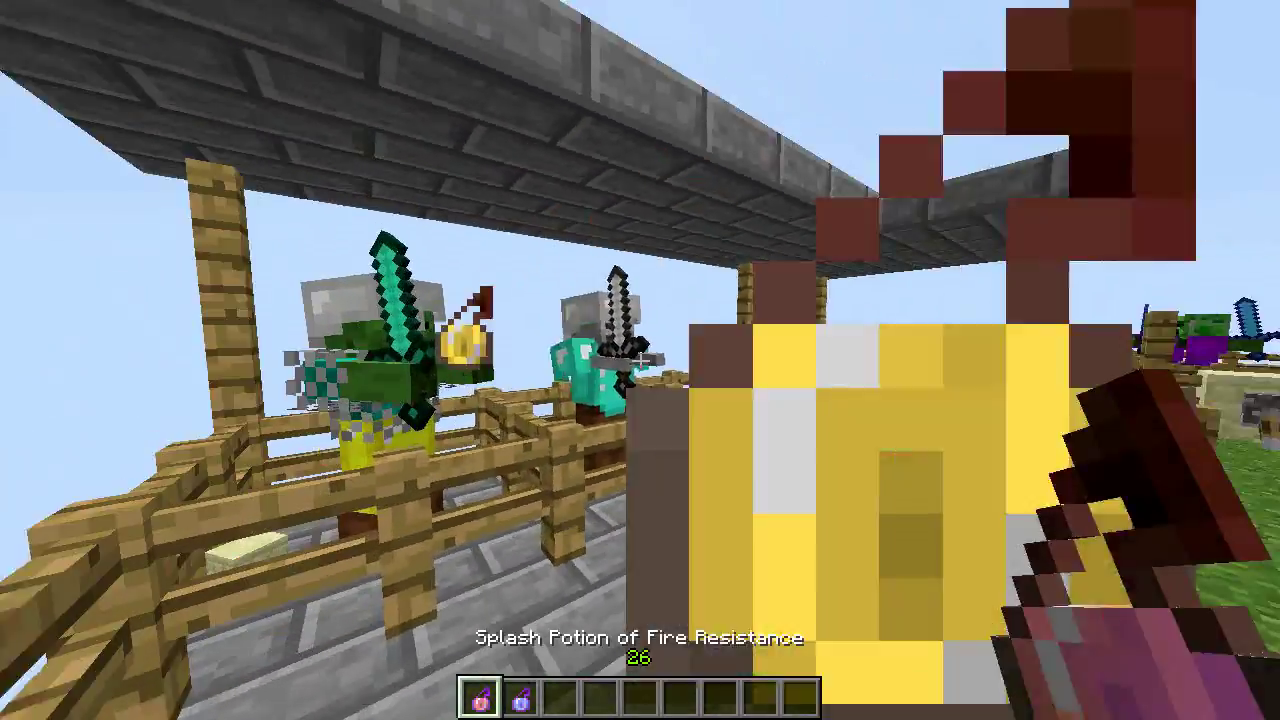
Browse the full creative item list, take a melon block and drop it out of the hotbar
{"action": "key", "text": "e"}
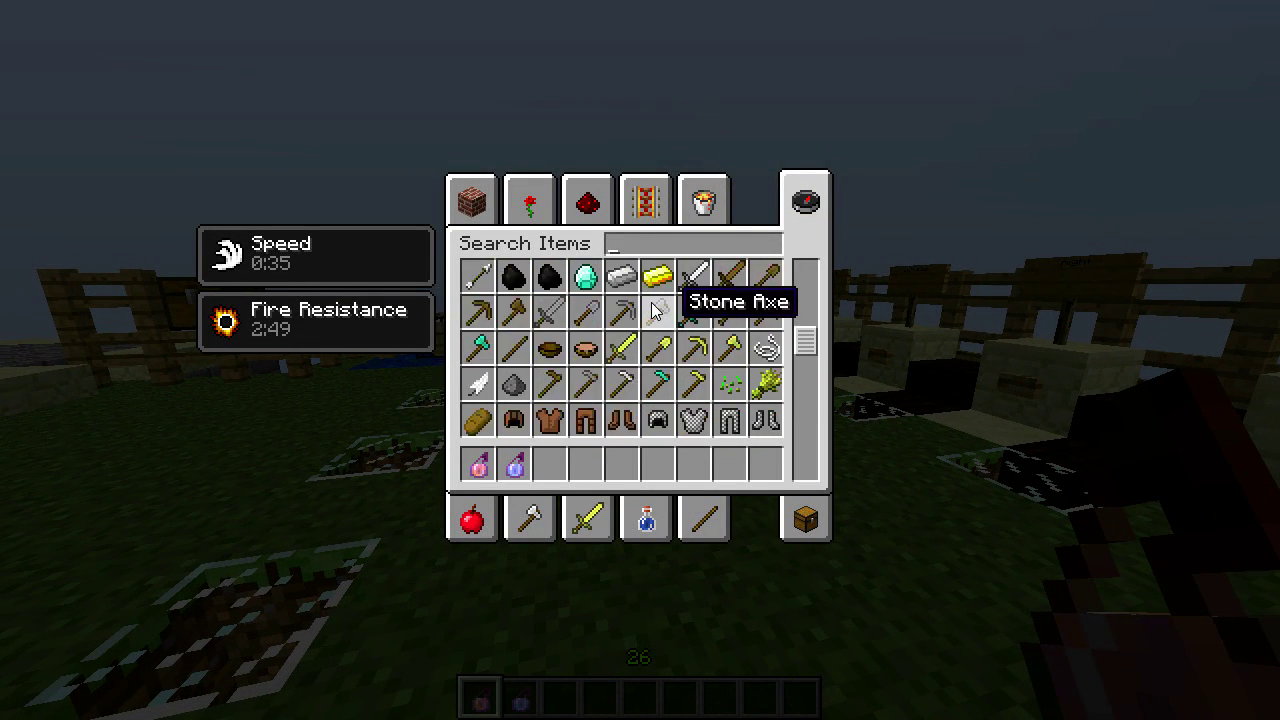
{"action": "scroll", "coordinate": [655, 312], "scroll_direction": "down", "scroll_amount": 2}
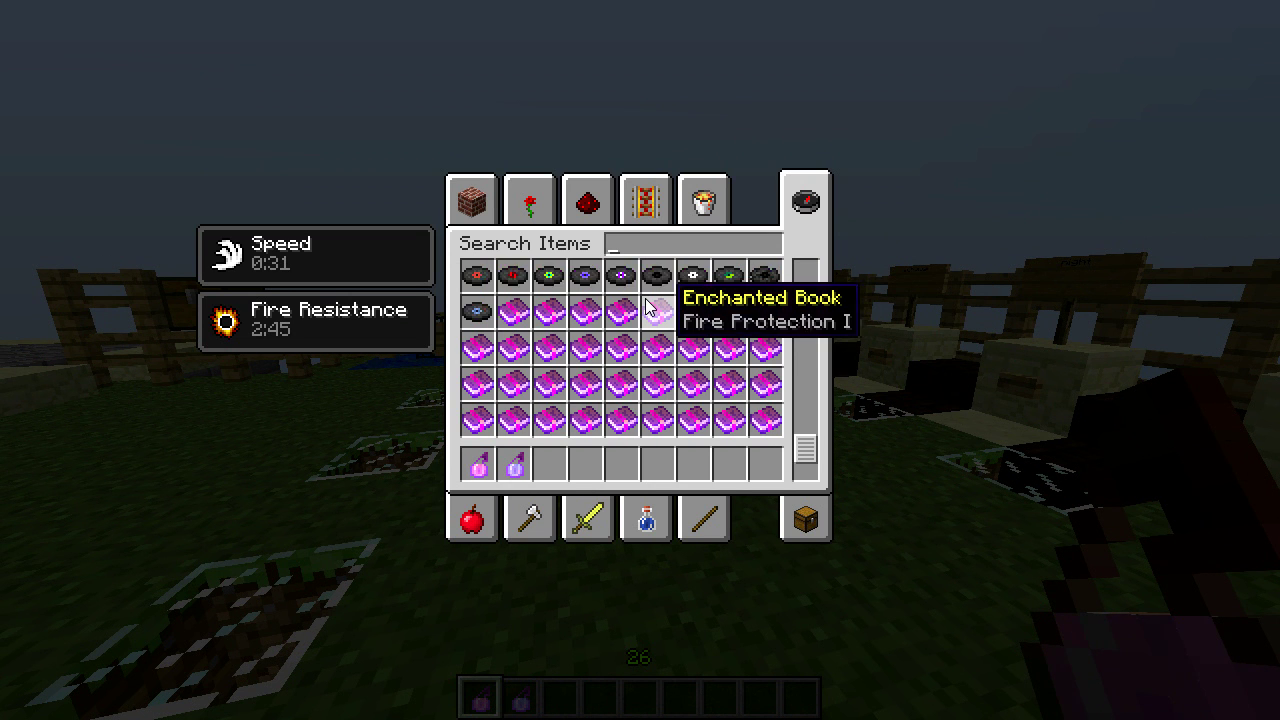
{"action": "scroll", "coordinate": [785, 450], "scroll_direction": "up", "scroll_amount": 15}
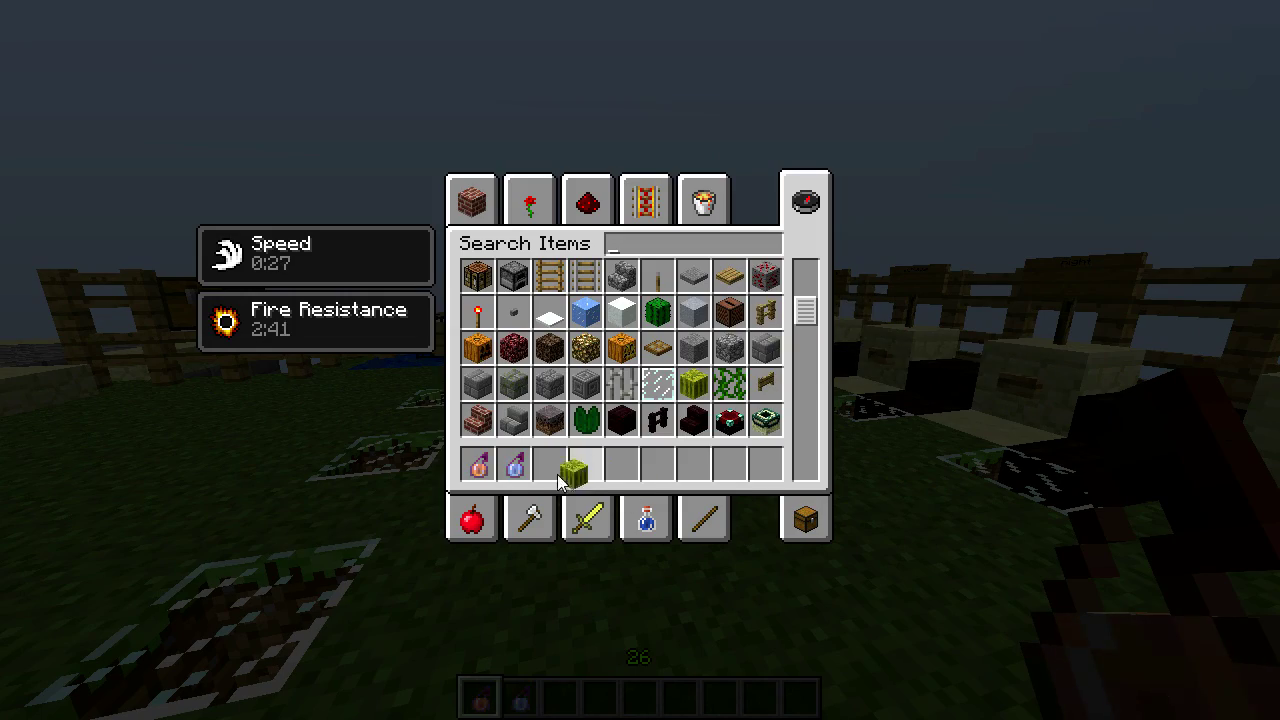
{"action": "key", "text": "e"}
{"action": "key", "text": "3"}
{"action": "key", "text": "ctrl+q"}
{"action": "key", "text": "2"}
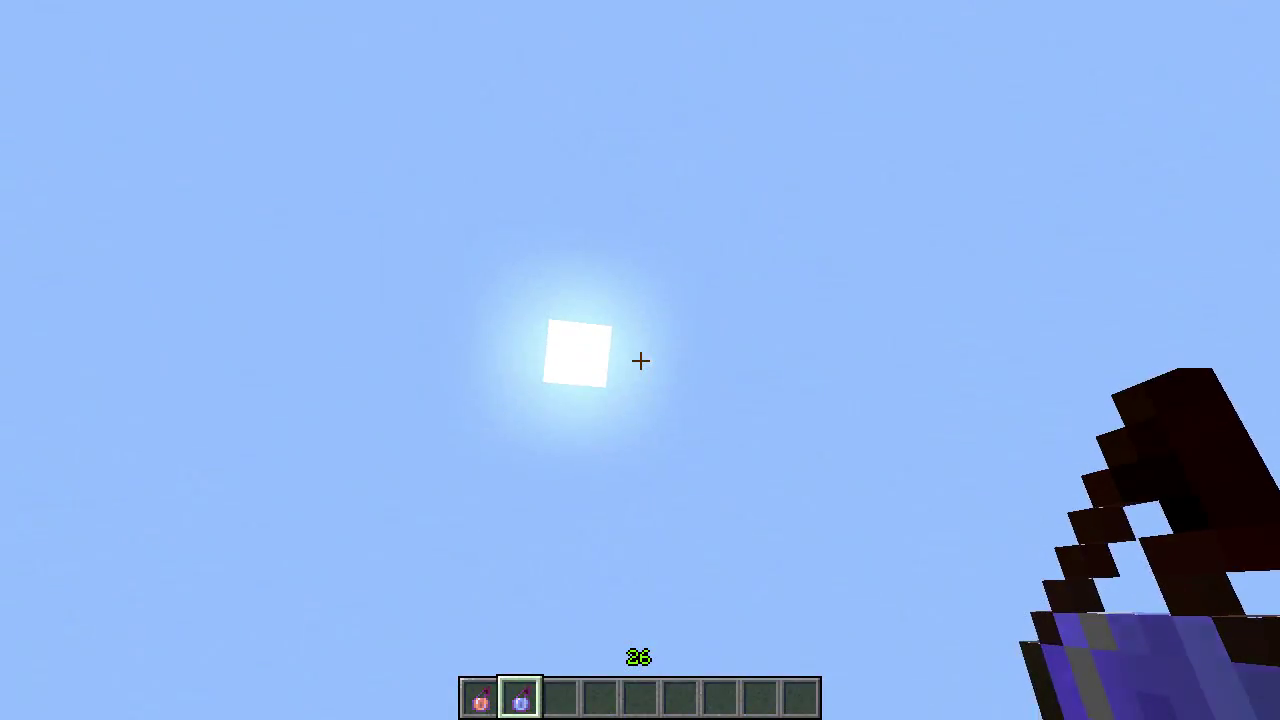
Switch to MCEdit and examine the world's pink-floored arena, the mob pens and the spawner on the grass platform
{"action": "key", "text": "Escape"}
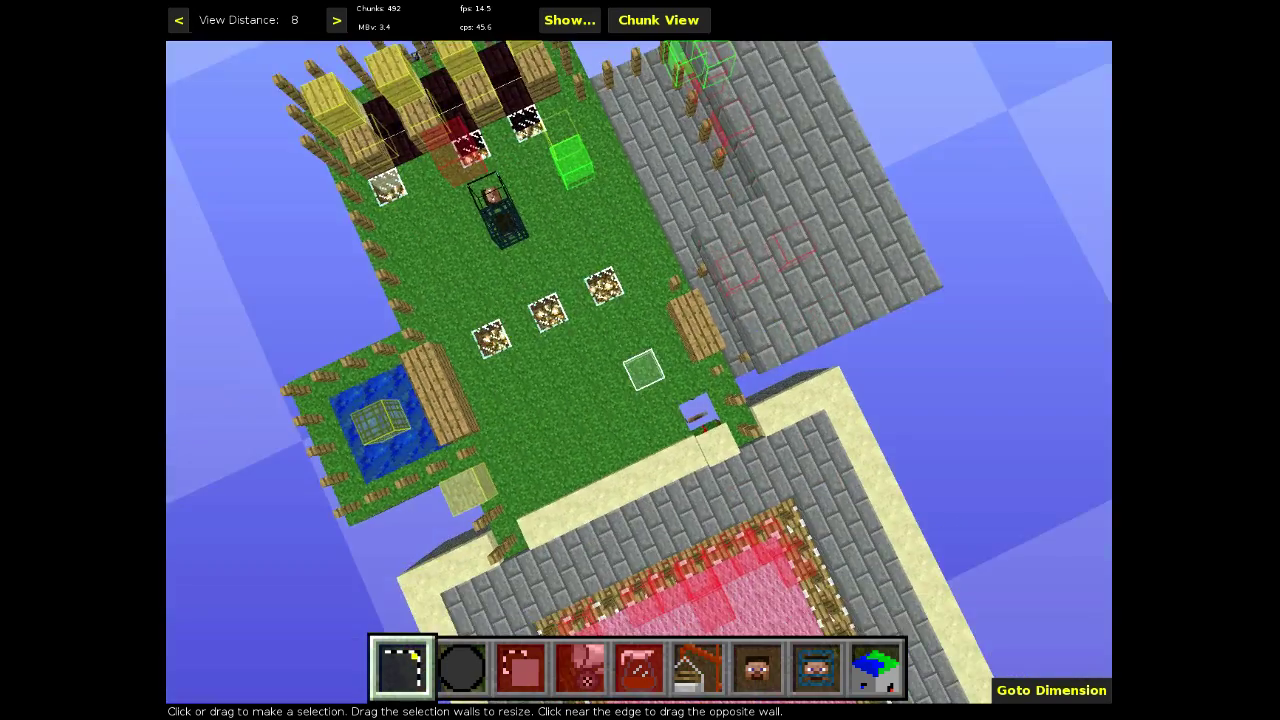
{"action": "key", "text": "s"}
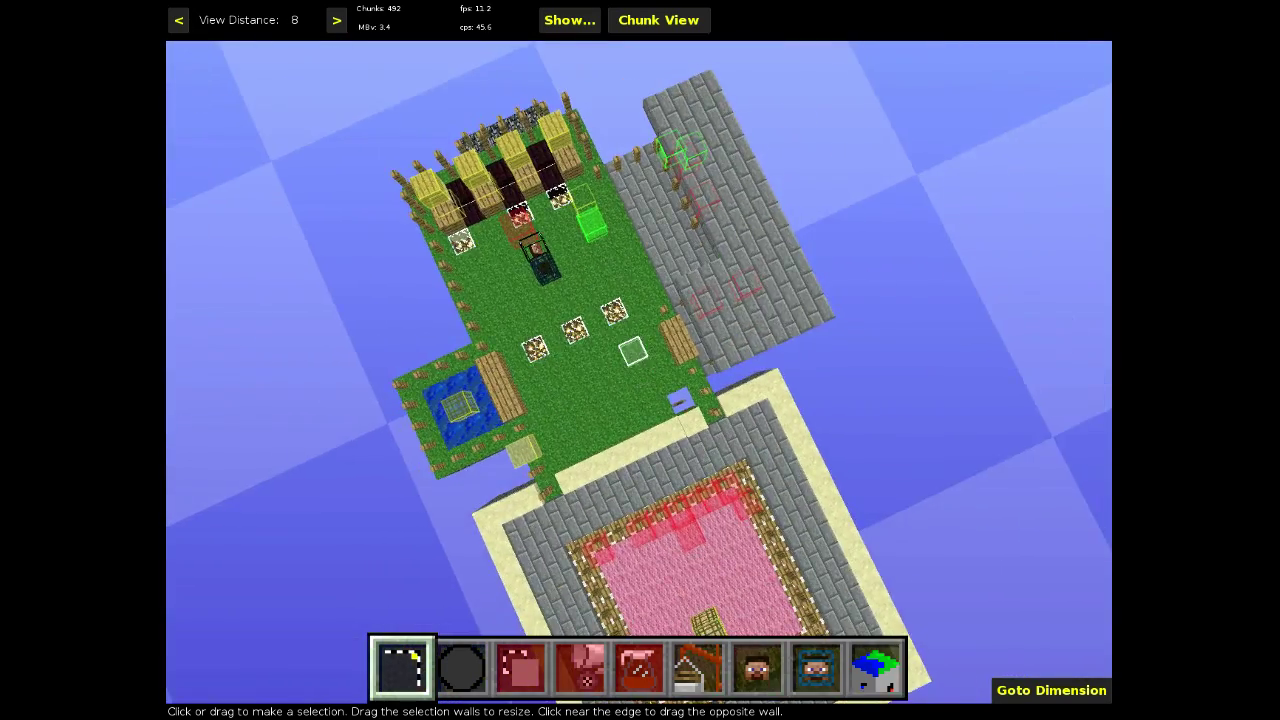
{"action": "key", "text": "w"}
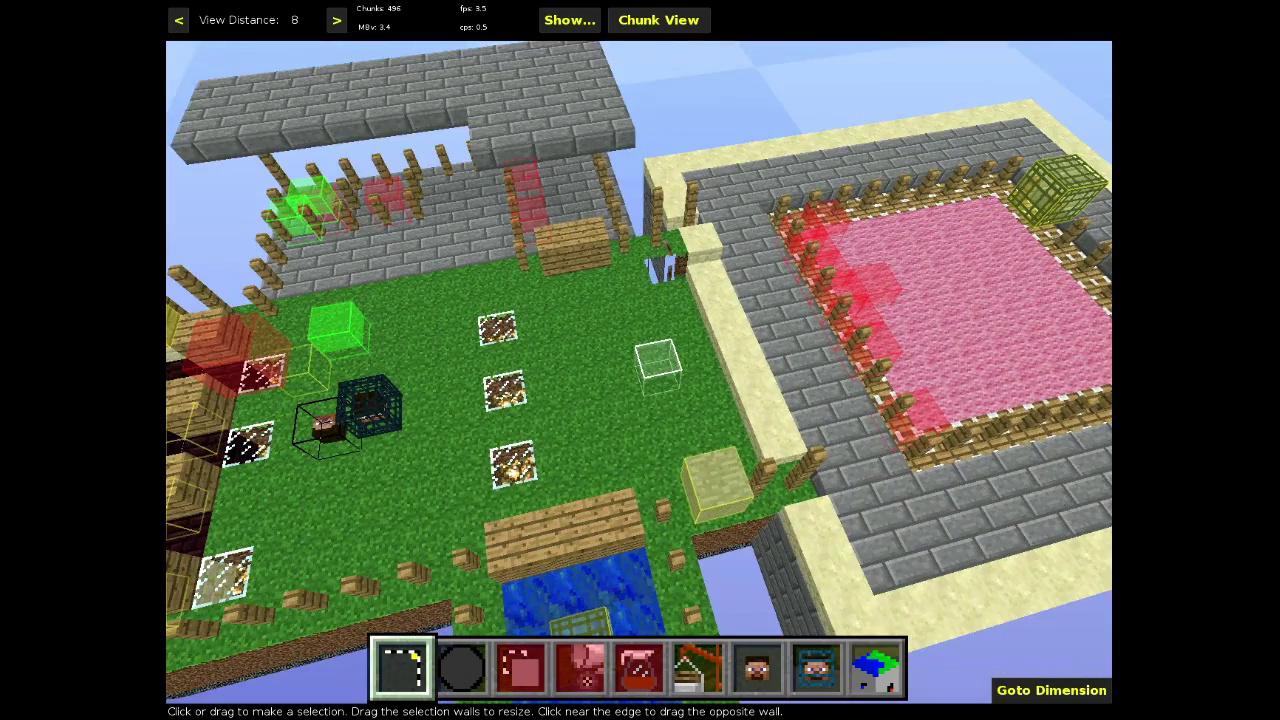
{"action": "key", "text": "w"}
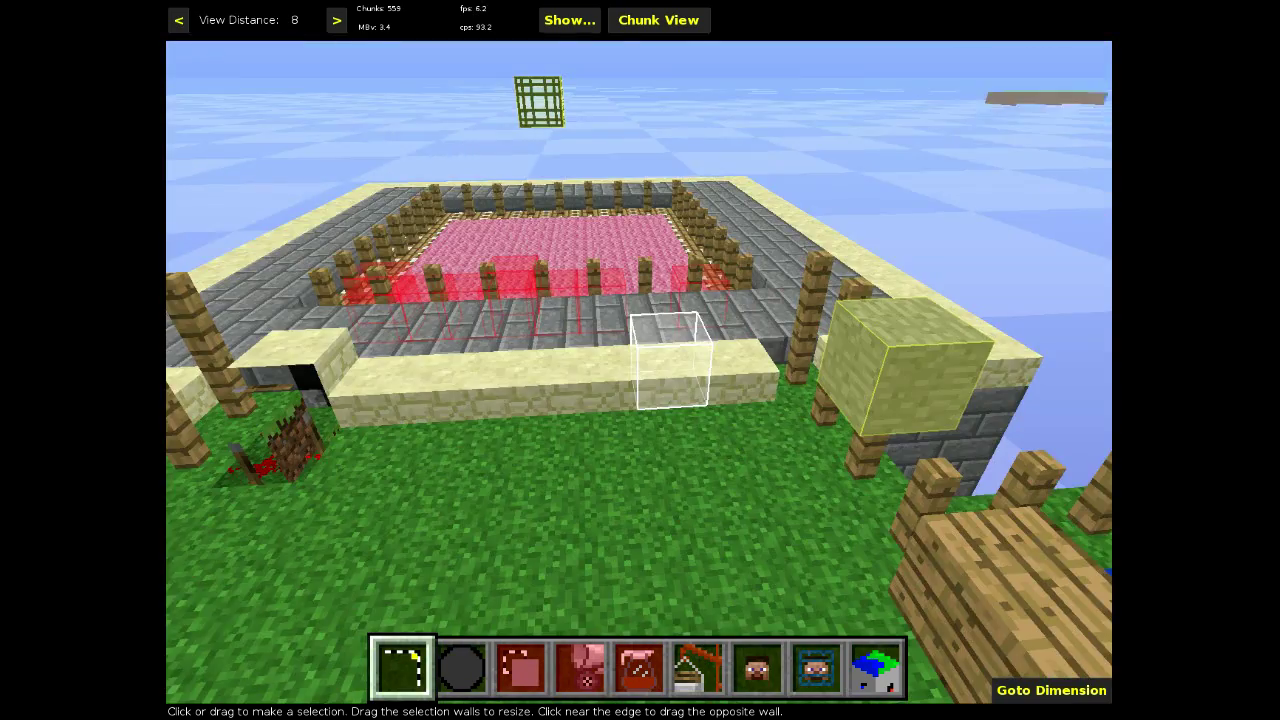
{"action": "key", "text": "w"}
{"action": "key", "text": "s"}
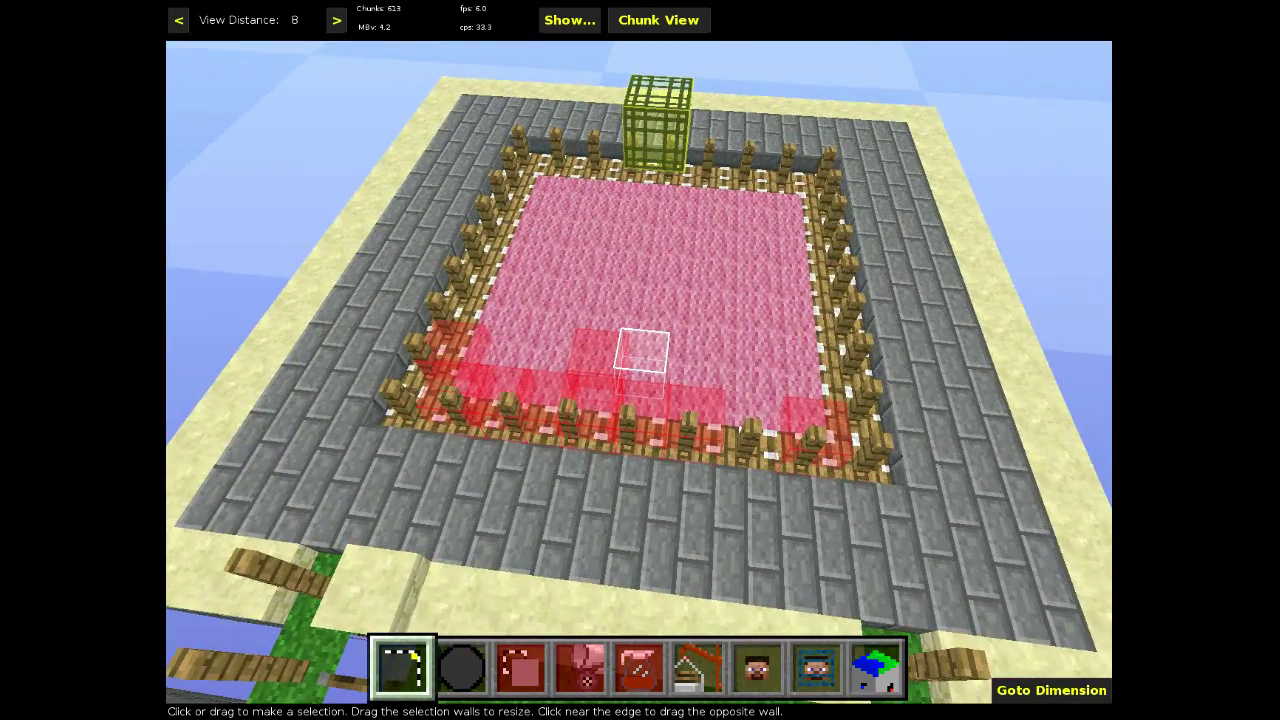
{"action": "key", "text": "s"}
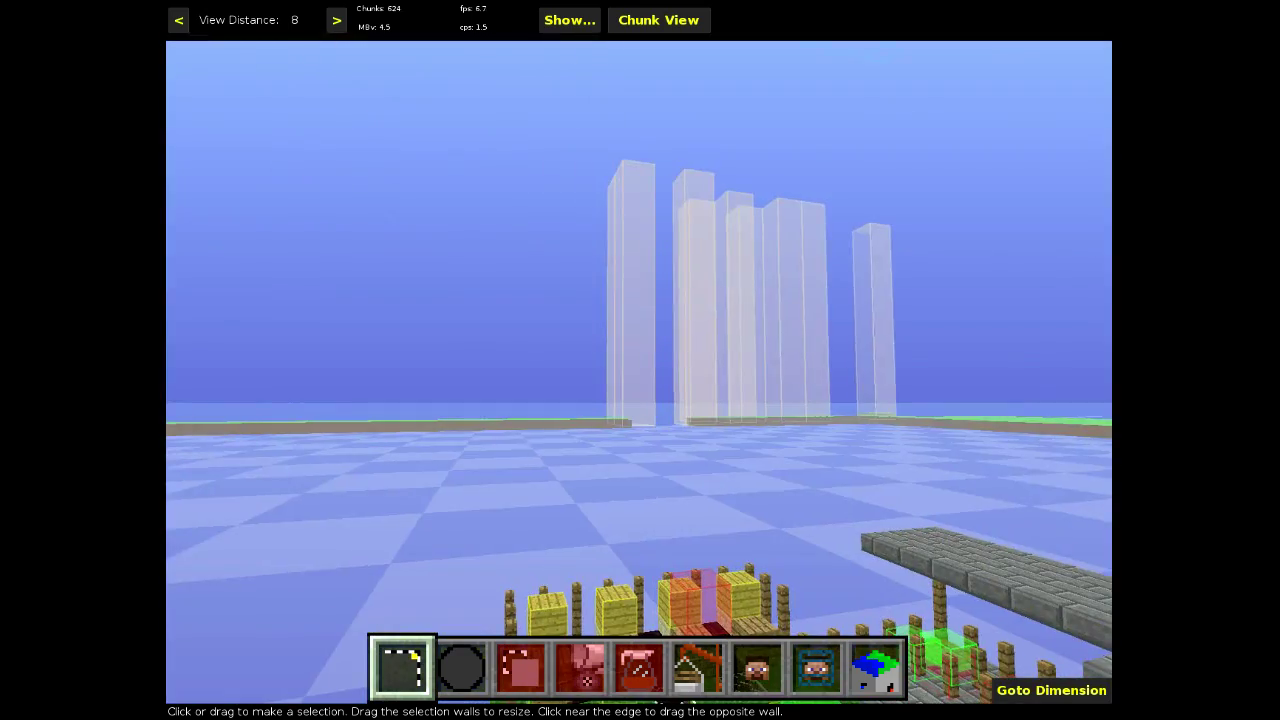
{"action": "key", "text": "w"}
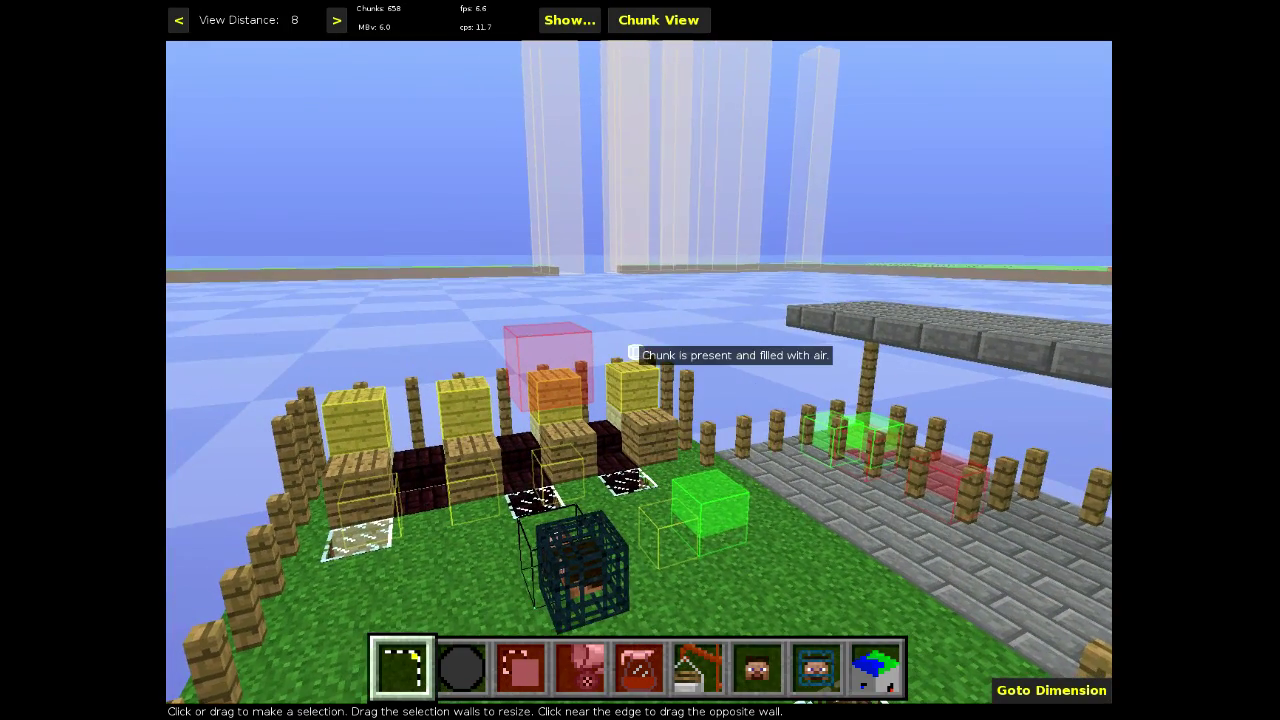
{"action": "key", "text": "w"}
{"action": "right_click_drag", "start_coordinate": [610, 330], "coordinate": [537, 284]}
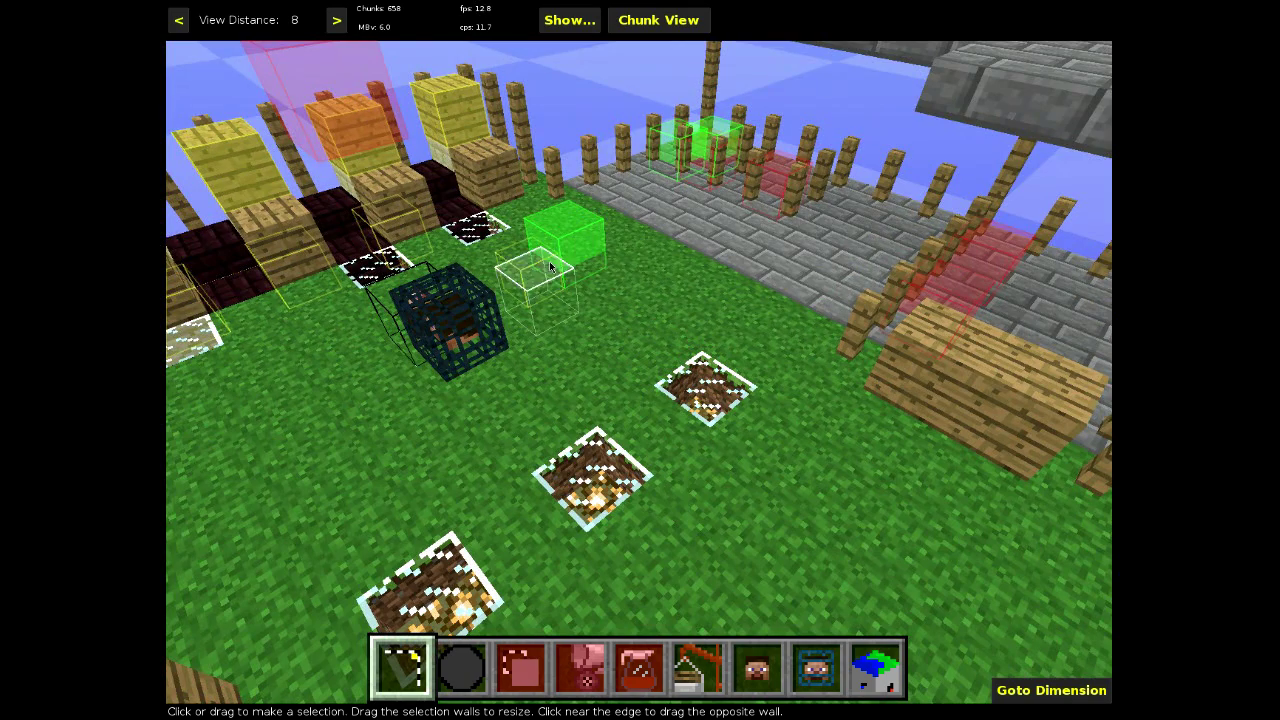
{"action": "right_click", "coordinate": [700, 131]}
{"action": "key", "text": "s"}
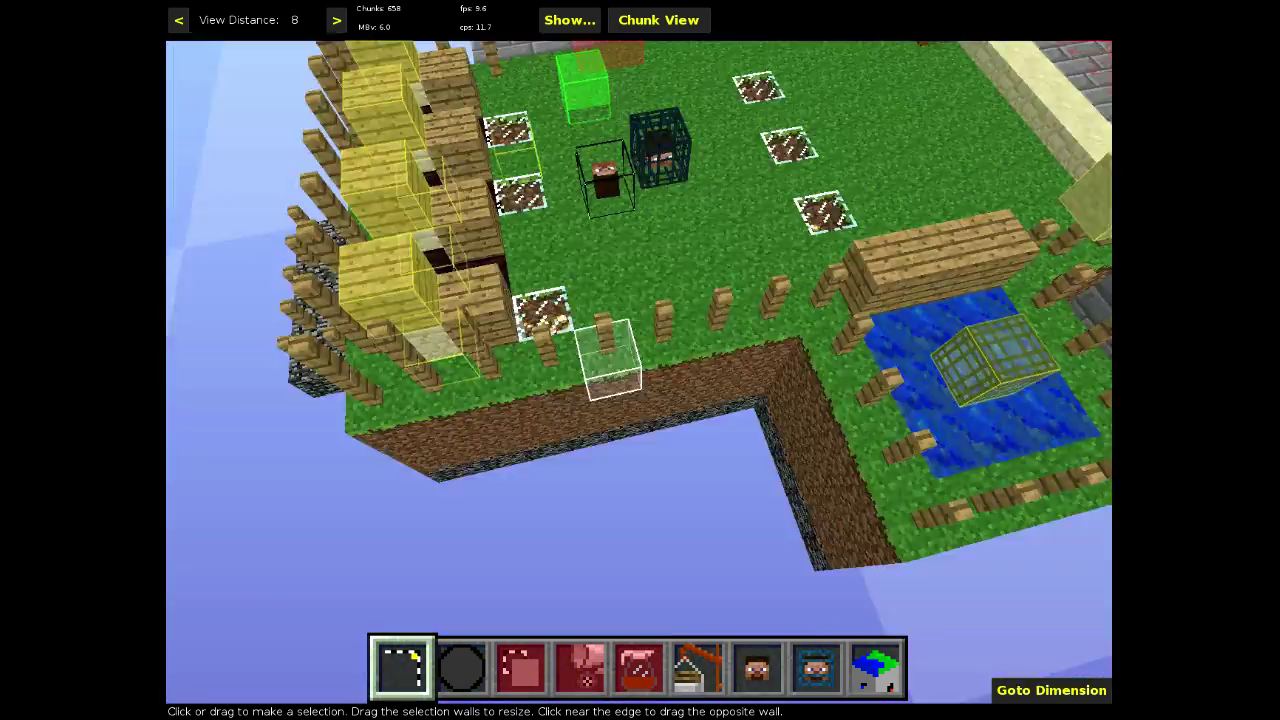
{"action": "key", "text": "w"}
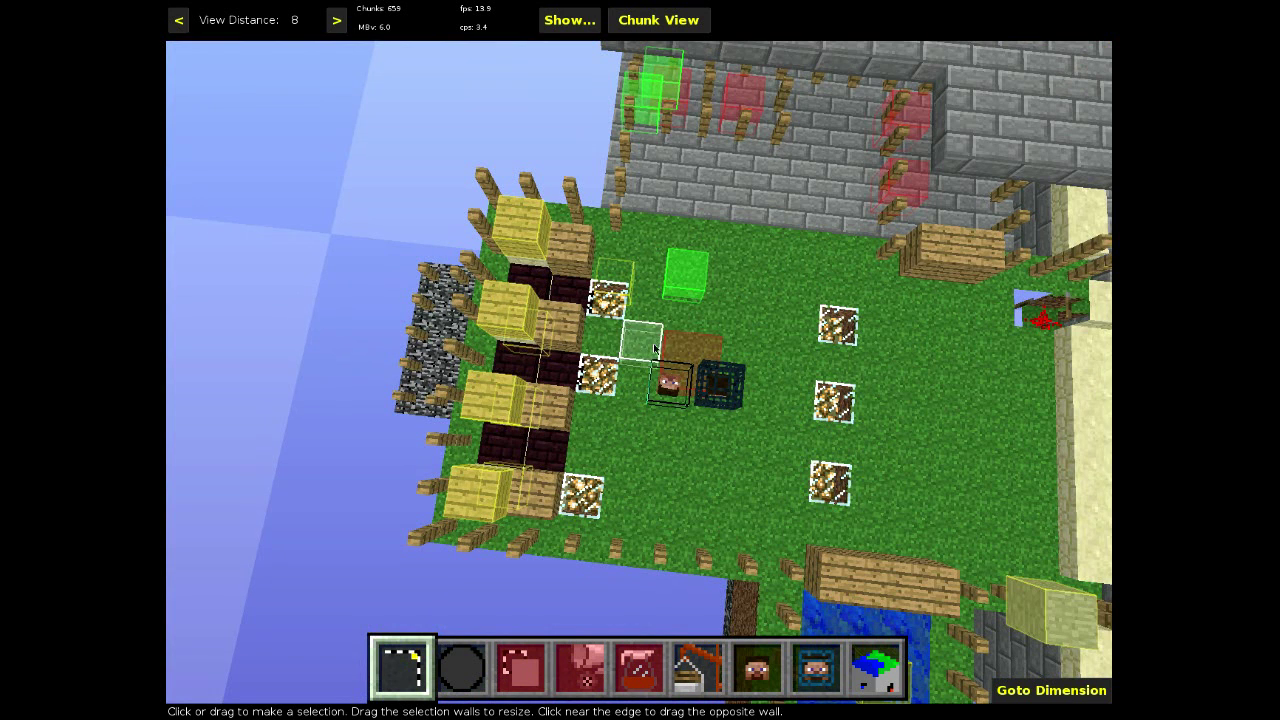
{"action": "left_click", "coordinate": [680, 350]}
{"action": "left_click", "coordinate": [703, 432]}
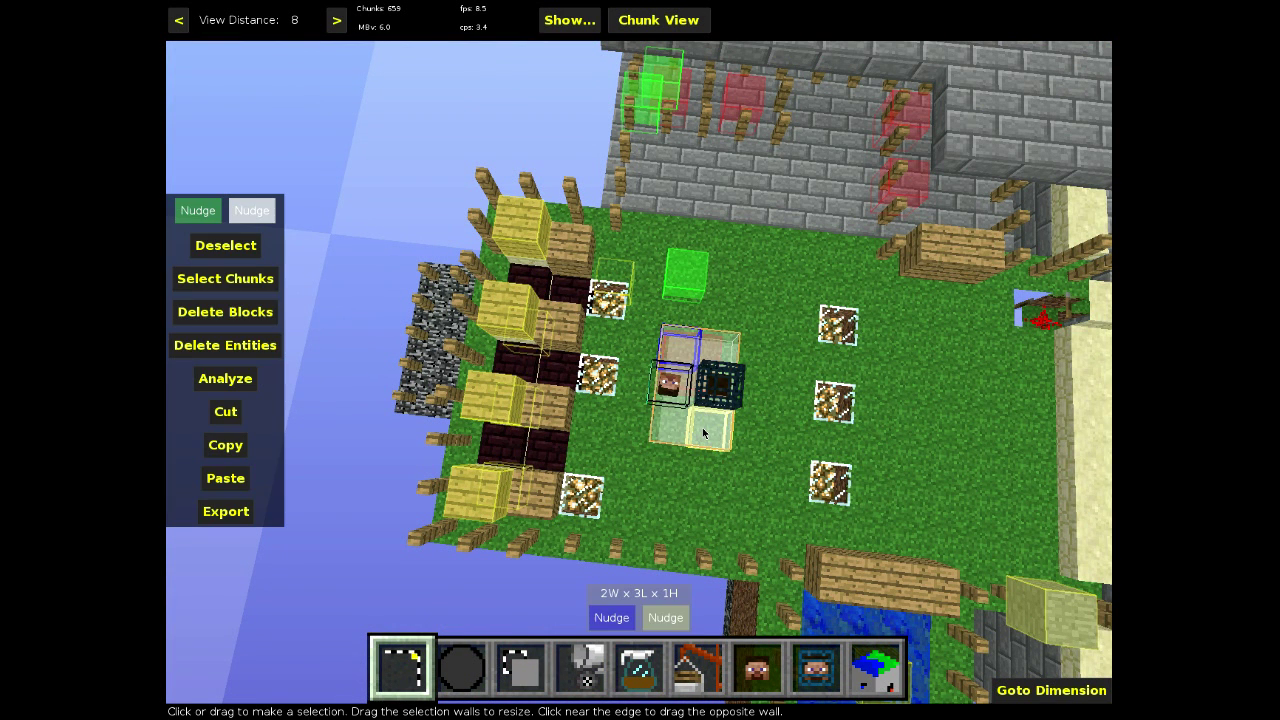
{"action": "left_click", "coordinate": [638, 347]}
{"action": "left_click", "coordinate": [630, 420]}
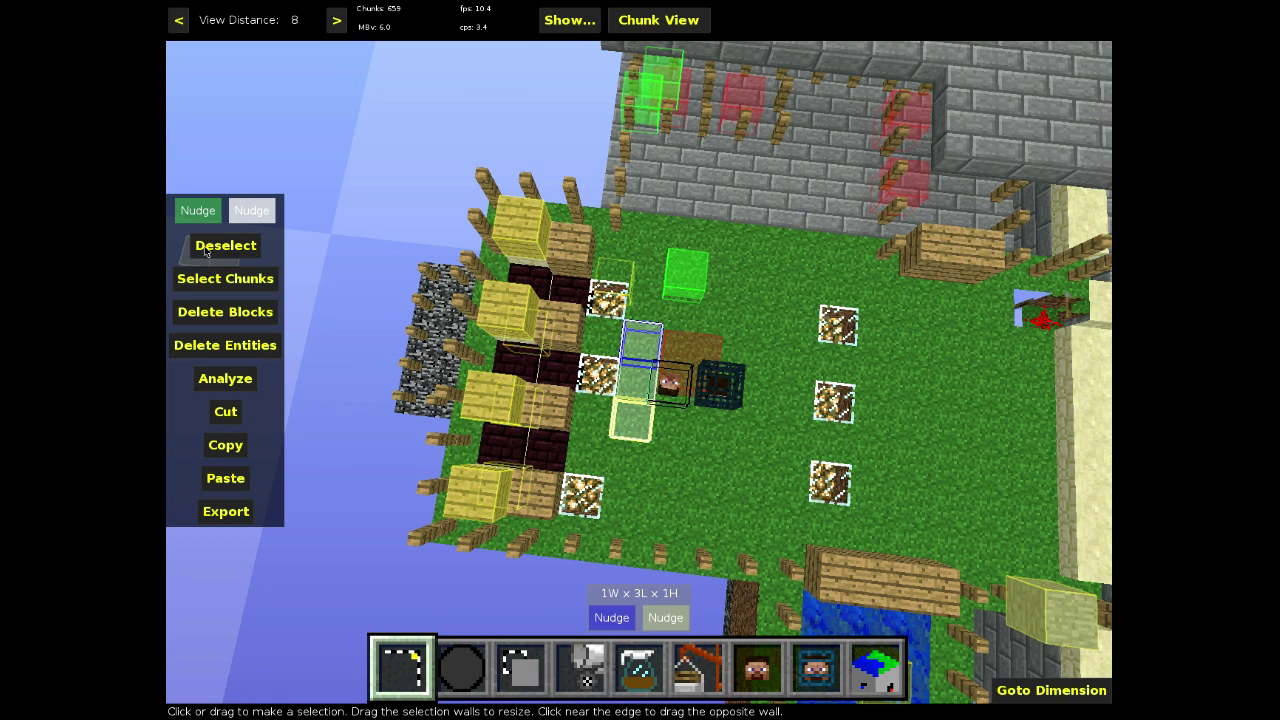
{"action": "left_click", "coordinate": [206, 251]}
Select a 4W x 3L x 1H block region around the spawner and the player head on the grass platform
{"action": "left_click", "coordinate": [643, 344]}
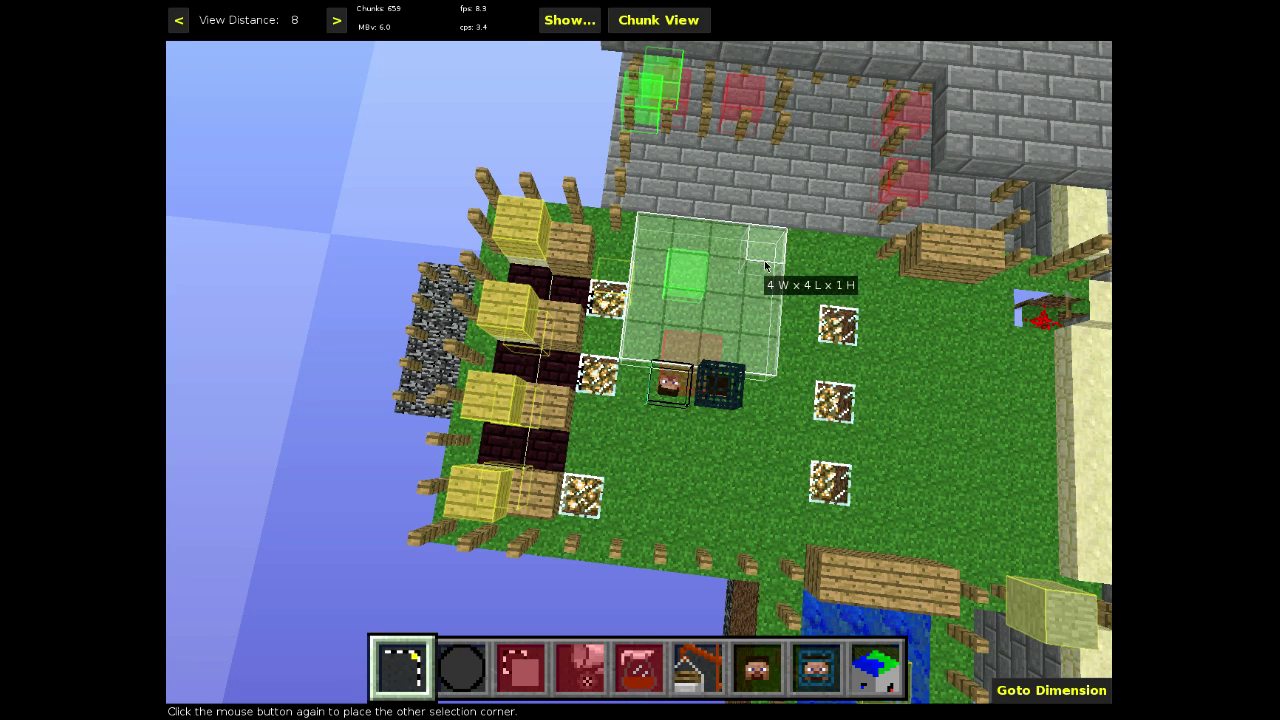
{"action": "left_click", "coordinate": [747, 451]}
{"action": "right_click", "coordinate": [786, 398]}
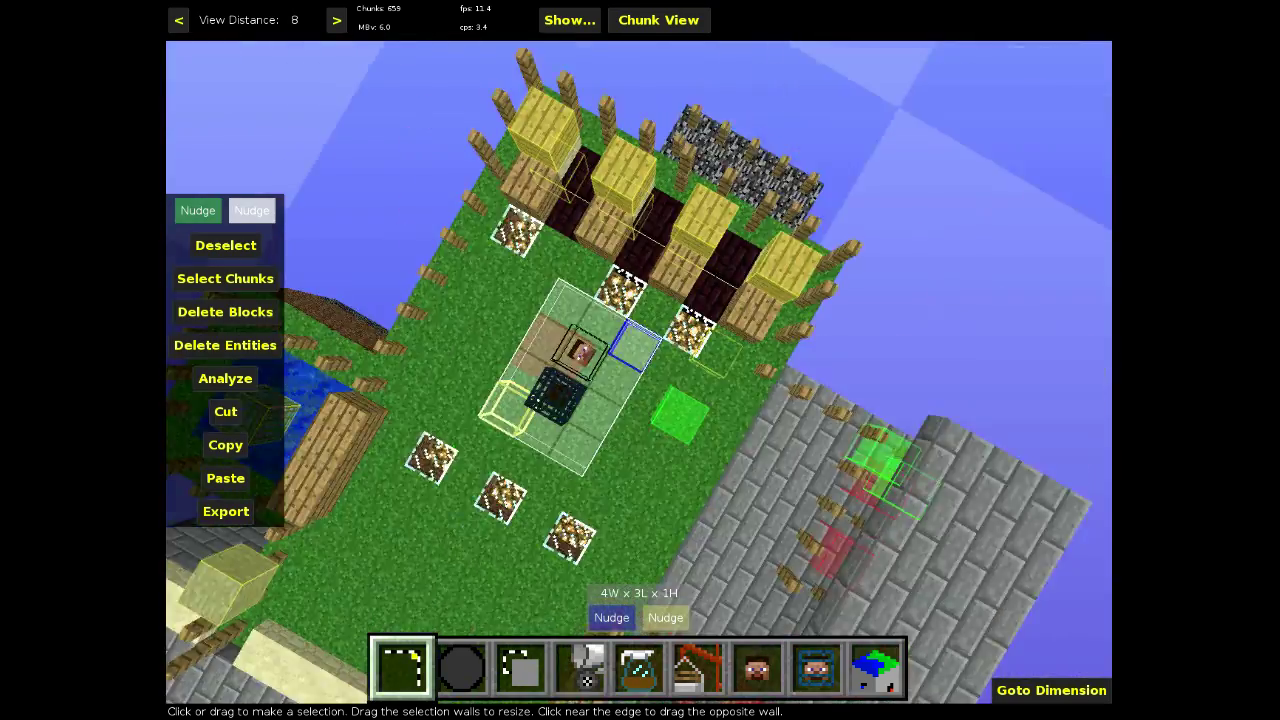
Examine the selected region around the spawner and the surrounding platforms from several angles
{"action": "key", "text": "w"}
{"action": "key", "text": "s"}
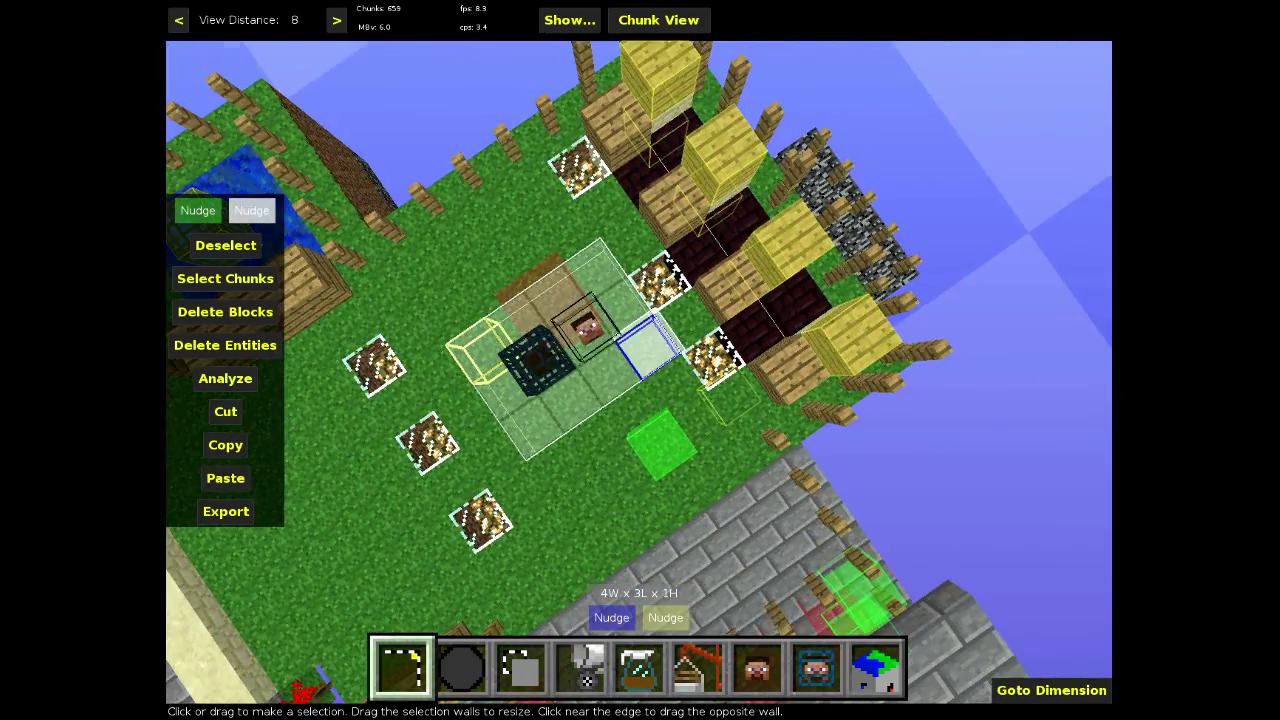
{"action": "key", "text": "s"}
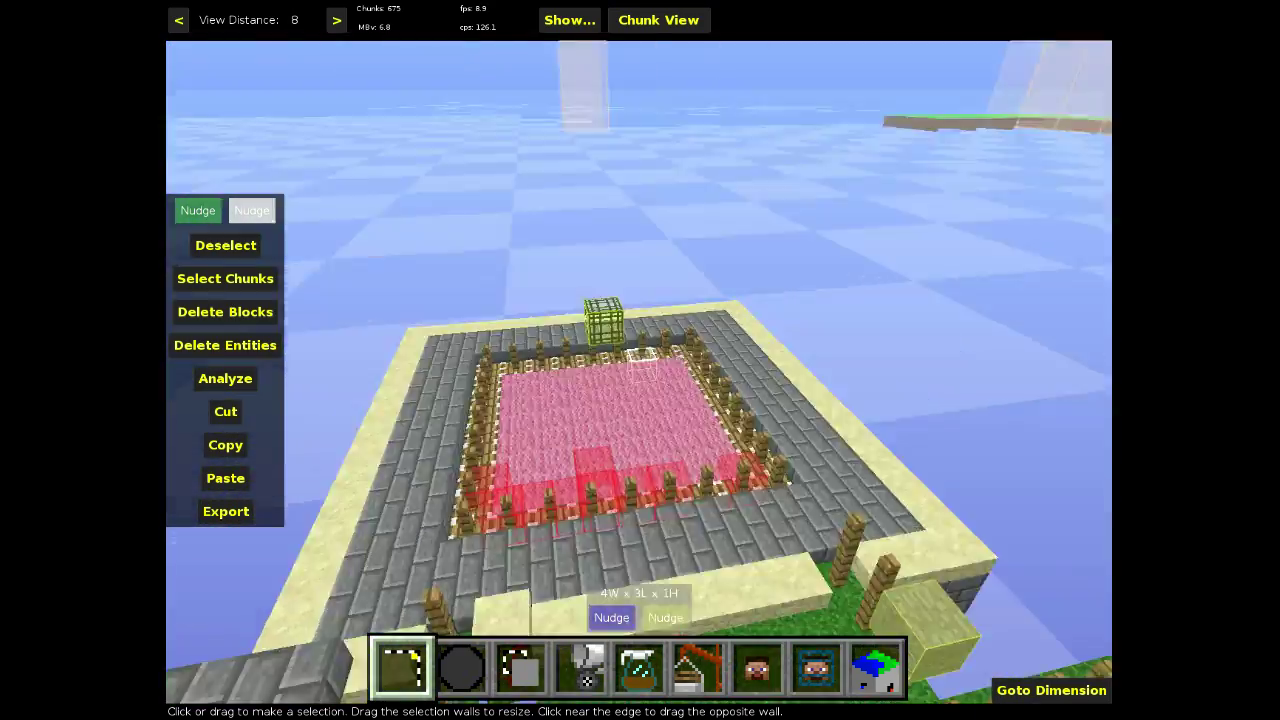
{"action": "key", "text": "s"}
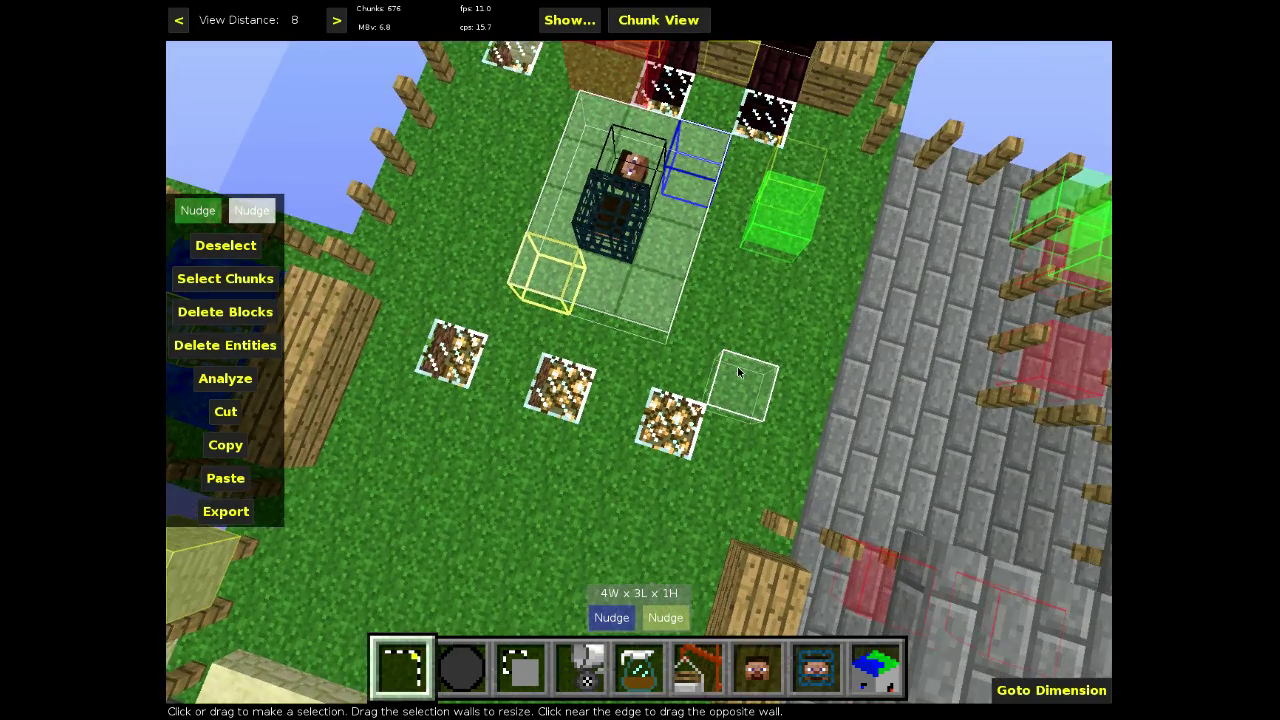
{"action": "key", "text": "w"}
{"action": "key", "text": "a"}
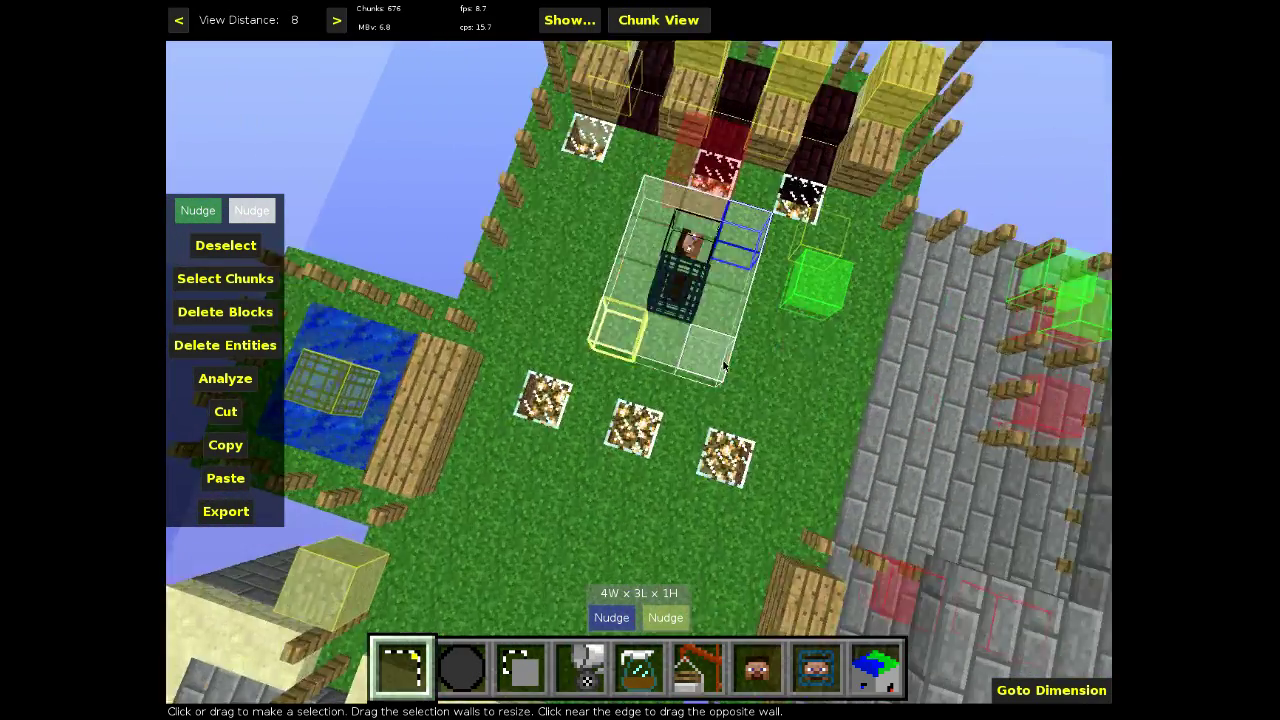
{"action": "key", "text": "s"}
{"action": "key", "text": "d"}
{"action": "key", "text": "w"}
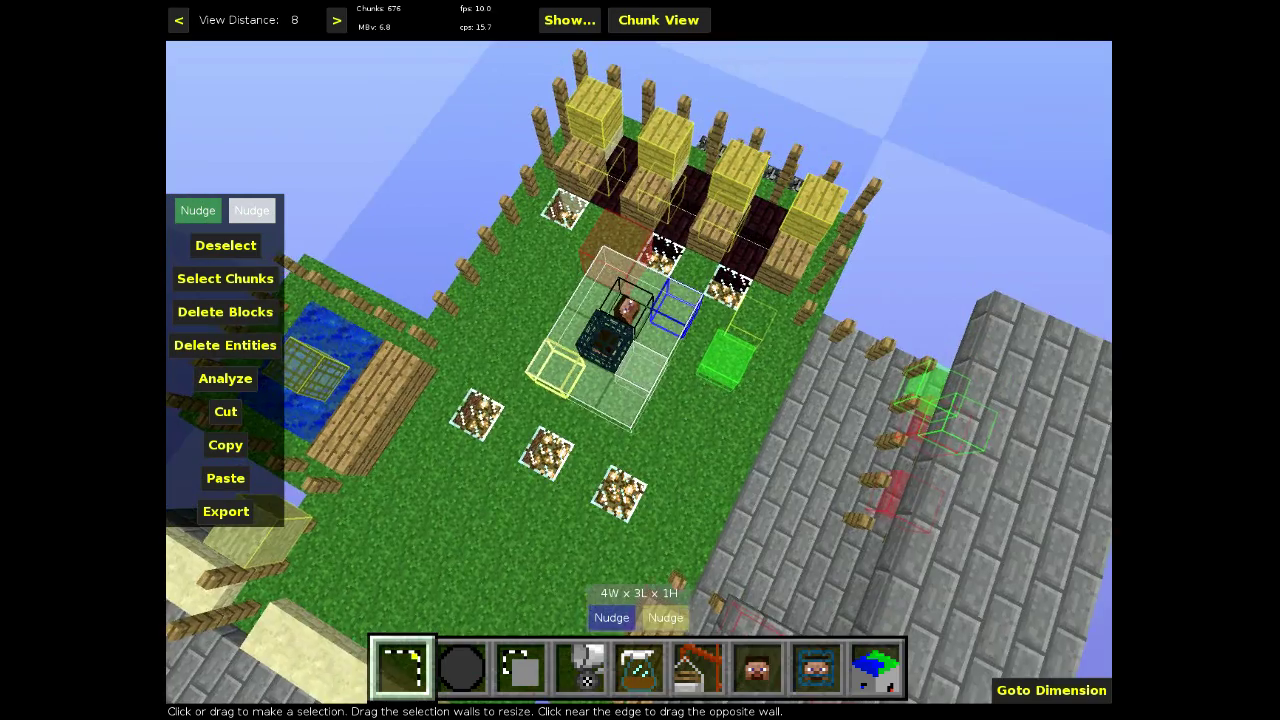
{"action": "key", "text": "w"}
{"action": "key", "text": "a"}
{"action": "key", "text": "w"}
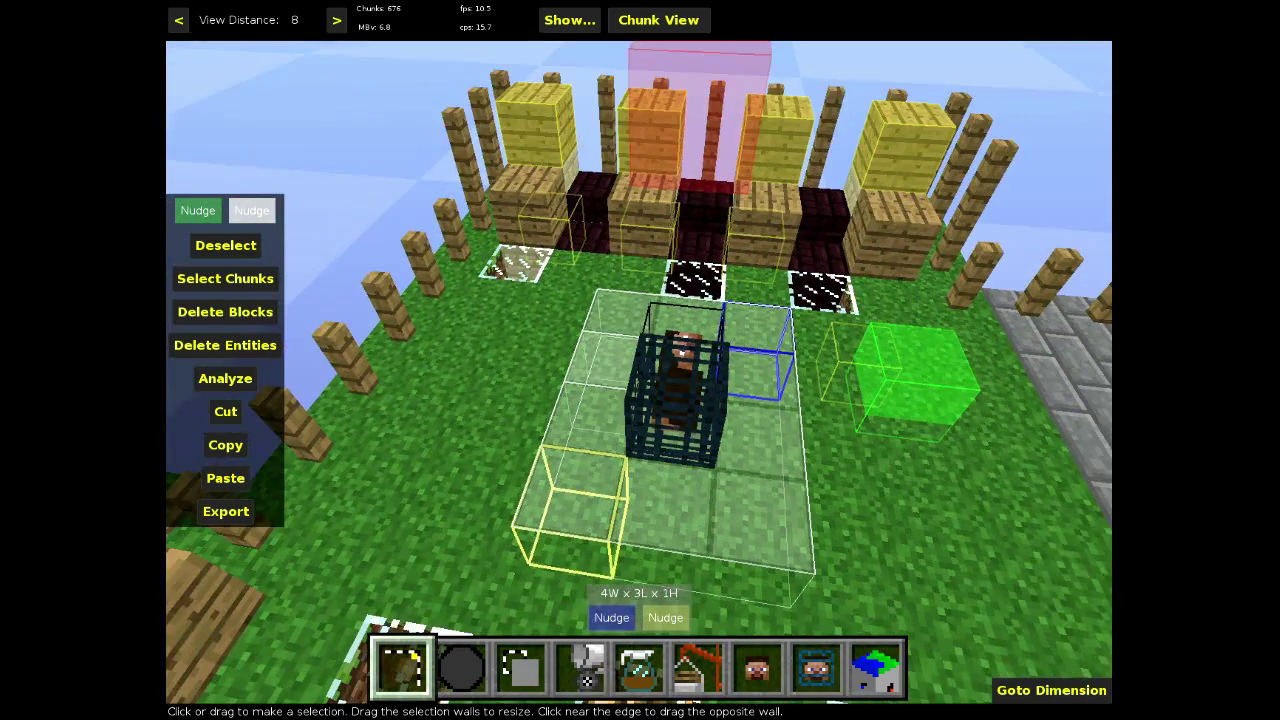
Extend the selection around the spawner and player head upward to 4W x 3L x 5H
{"action": "key", "text": "a"}
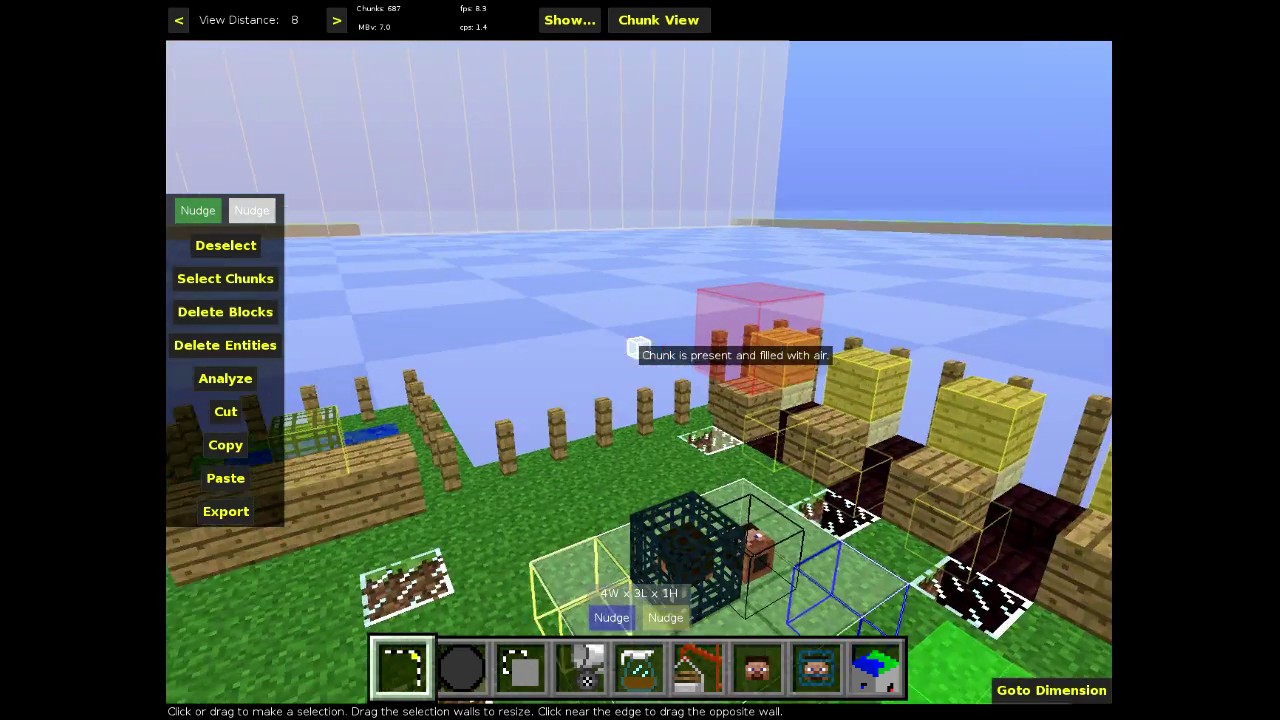
{"action": "right_click", "coordinate": [640, 351]}
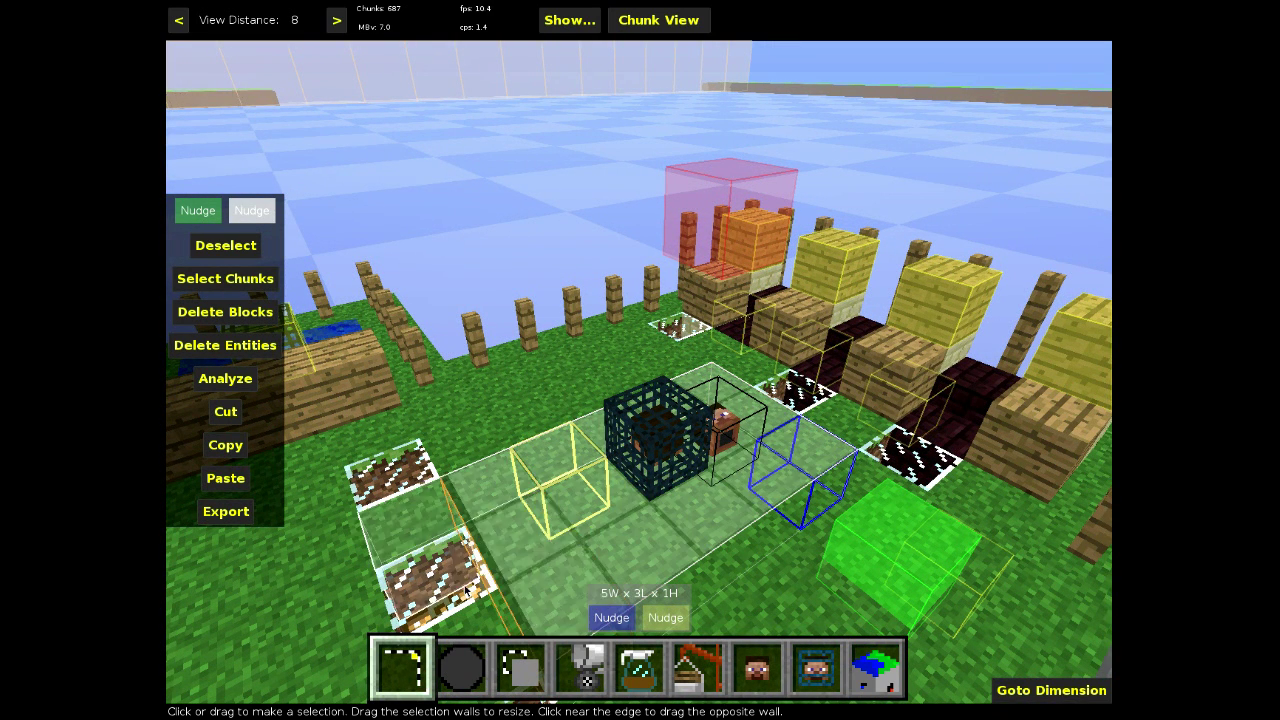
{"action": "left_click_drag", "start_coordinate": [615, 513], "coordinate": [602, 182]}
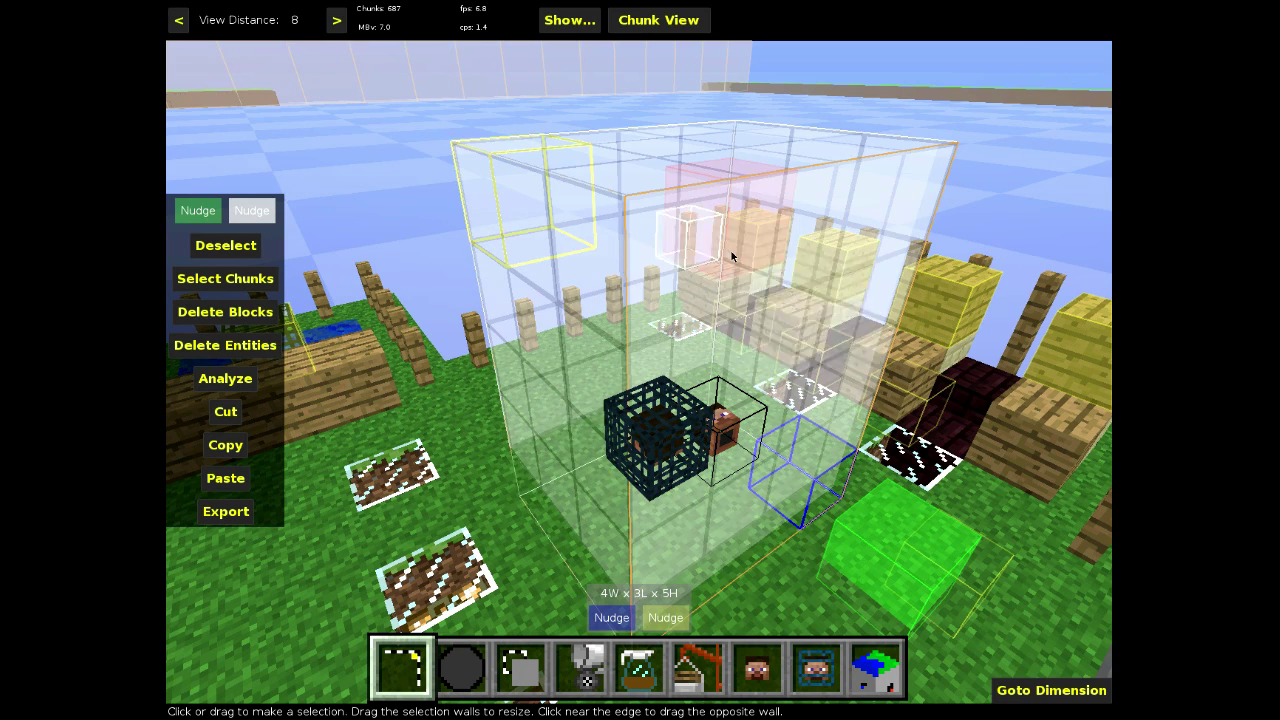
Choose the Create Spawners filter for the selected region and enable Include position data
{"action": "right_click", "coordinate": [626, 260]}
{"action": "key", "text": "a"}
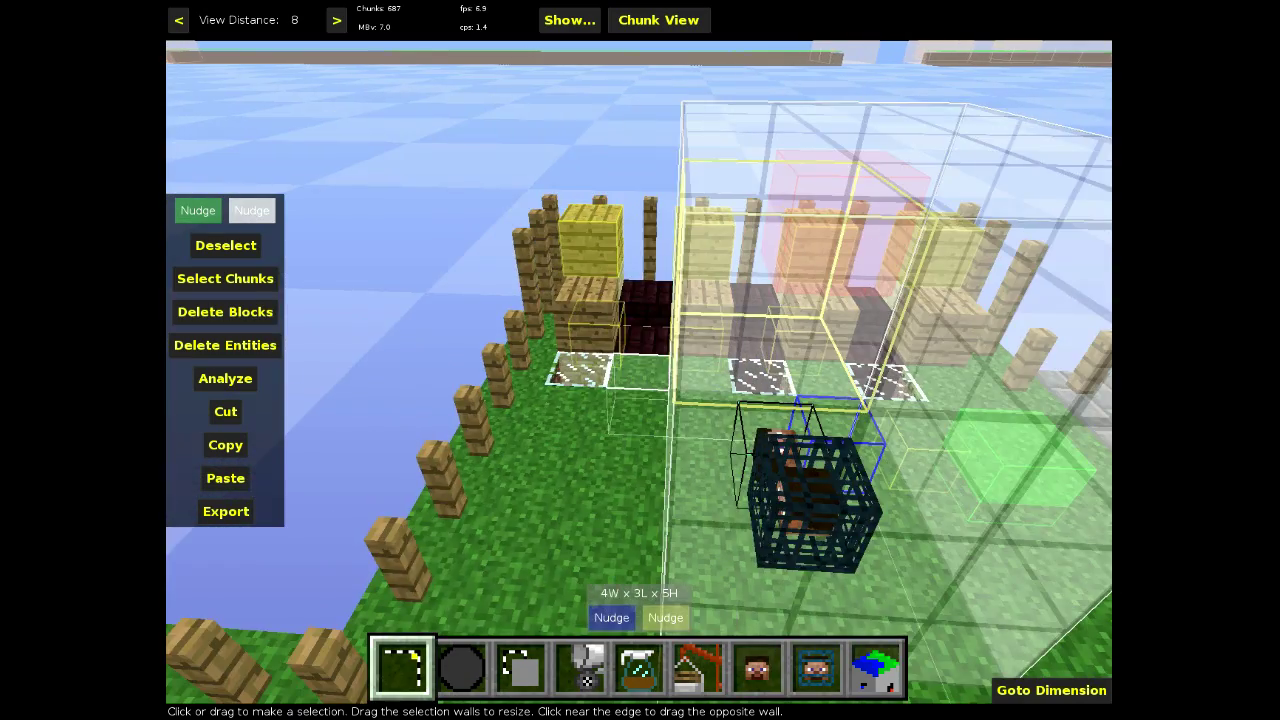
{"action": "key", "text": "d"}
{"action": "key", "text": "w"}
{"action": "key", "text": "s"}
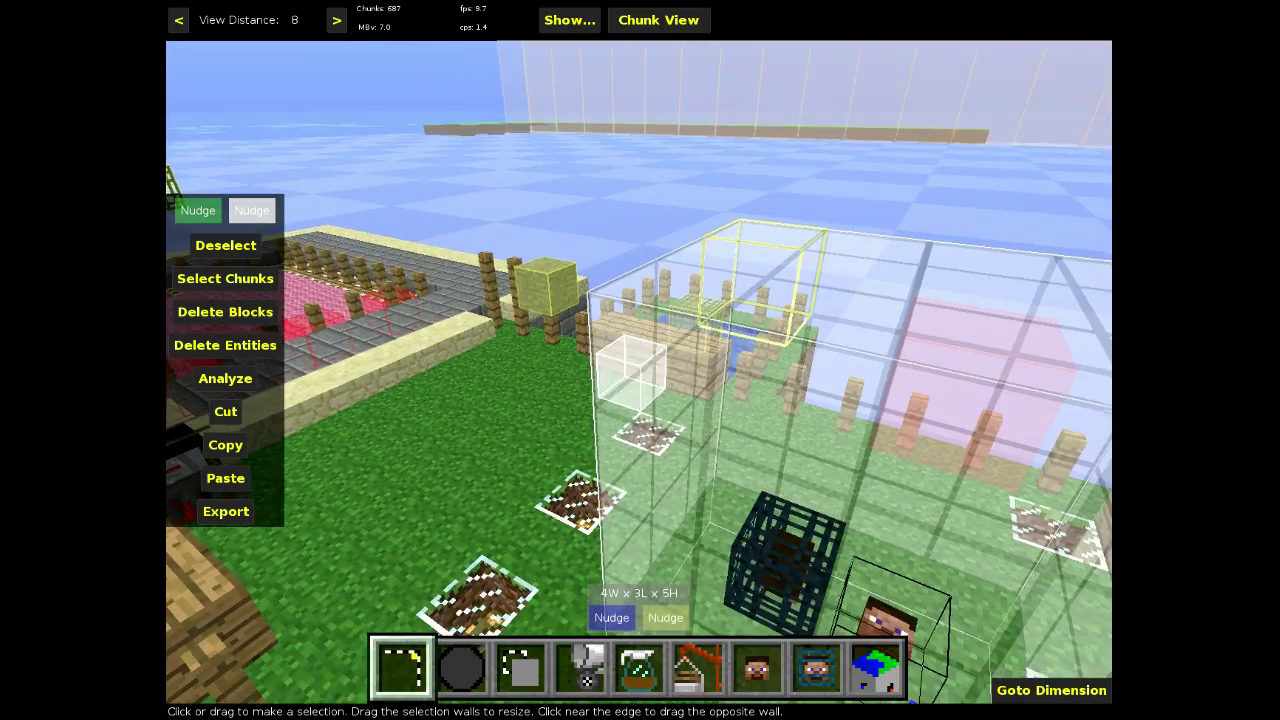
{"action": "key", "text": "d"}
{"action": "right_click", "coordinate": [639, 371]}
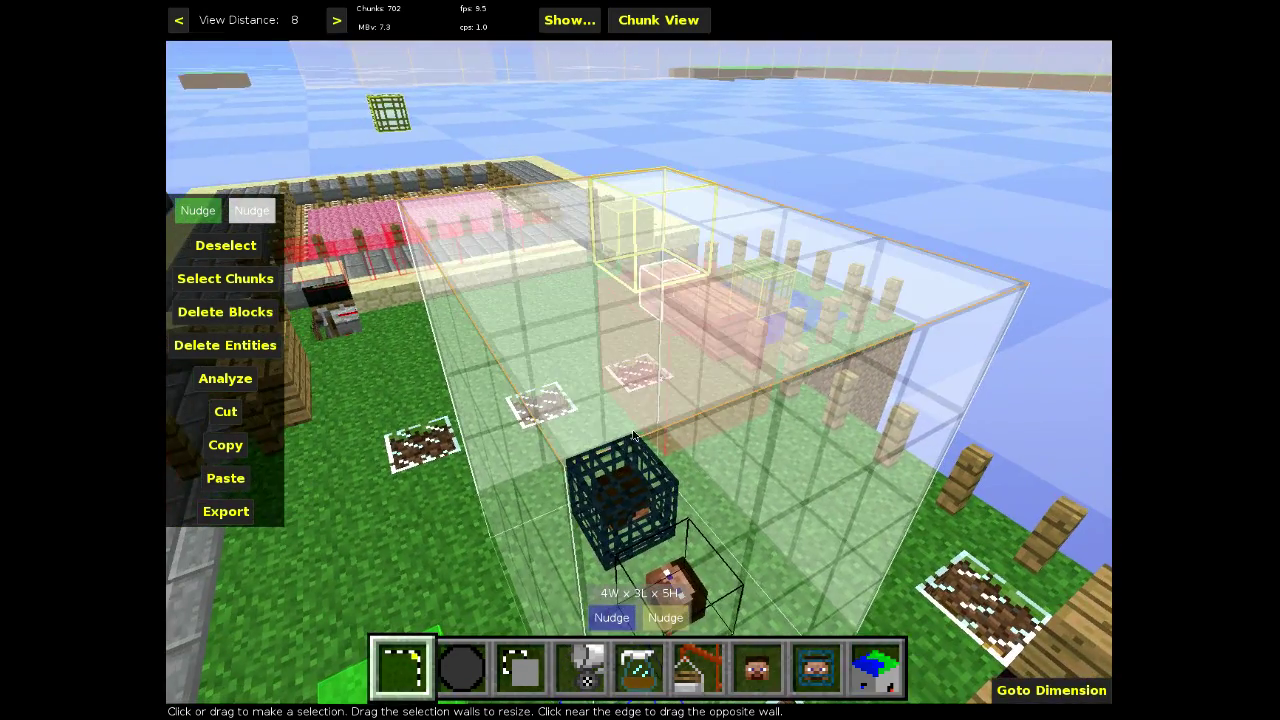
{"action": "left_click", "coordinate": [640, 668]}
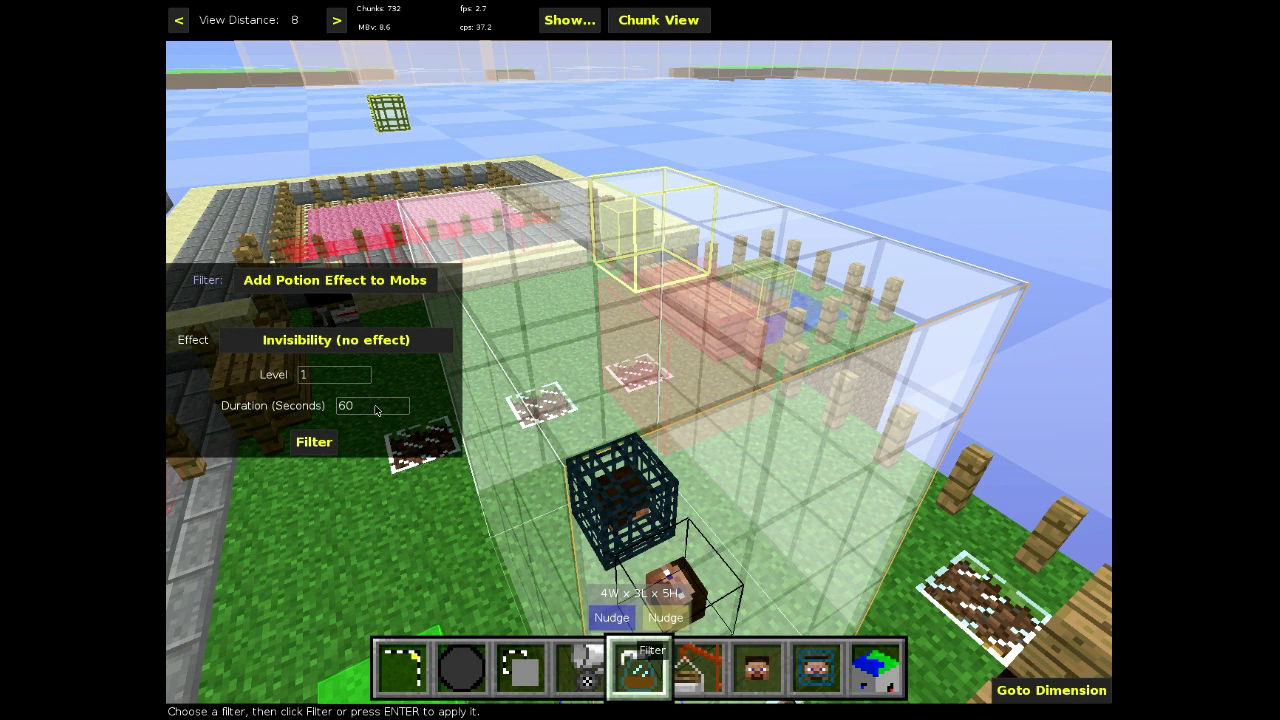
{"action": "left_click", "coordinate": [289, 291]}
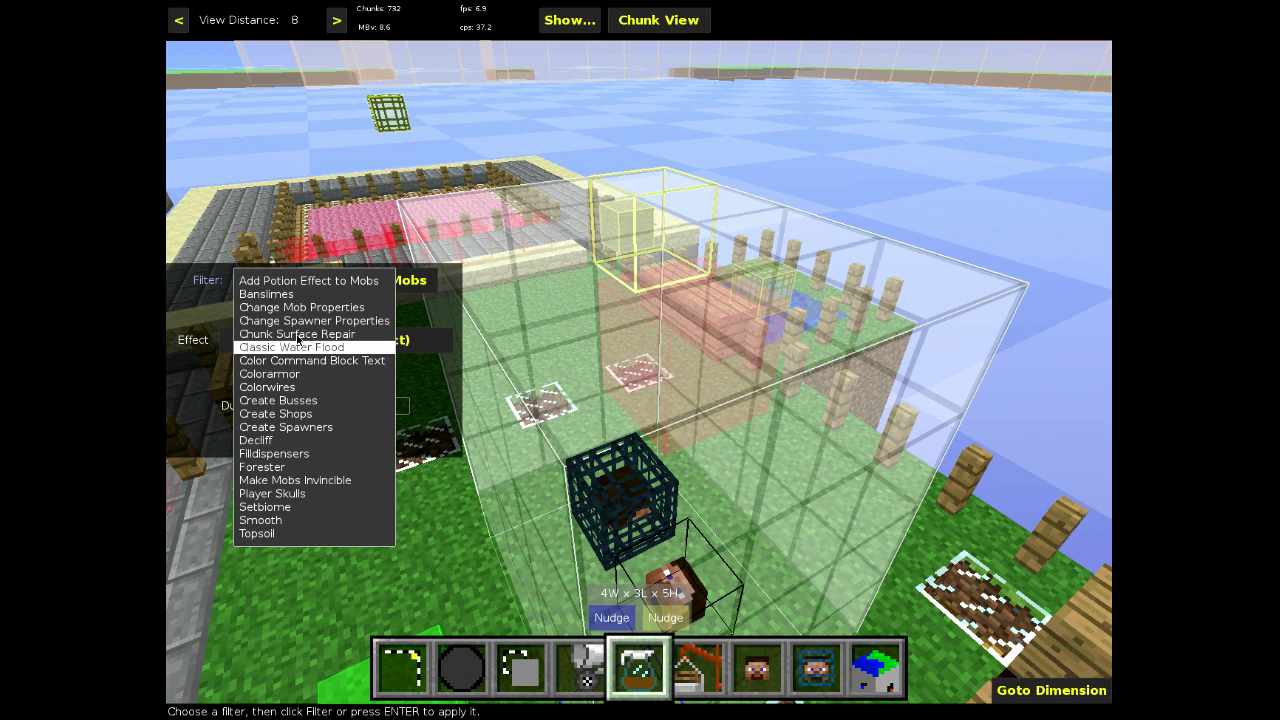
{"action": "left_click", "coordinate": [305, 427]}
{"action": "left_click", "coordinate": [356, 373]}
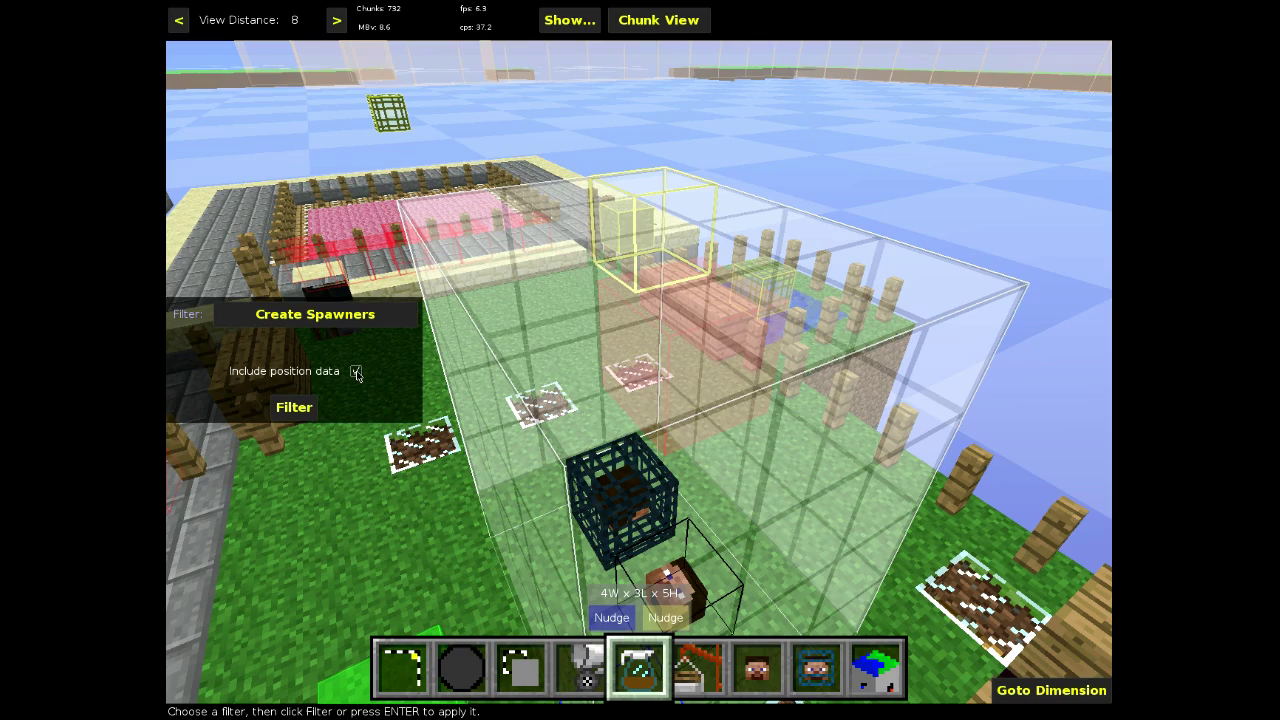
Run the Create Spawners filter on the 4W x 3L x 5H region around the old spawner
{"action": "right_click", "coordinate": [437, 222]}
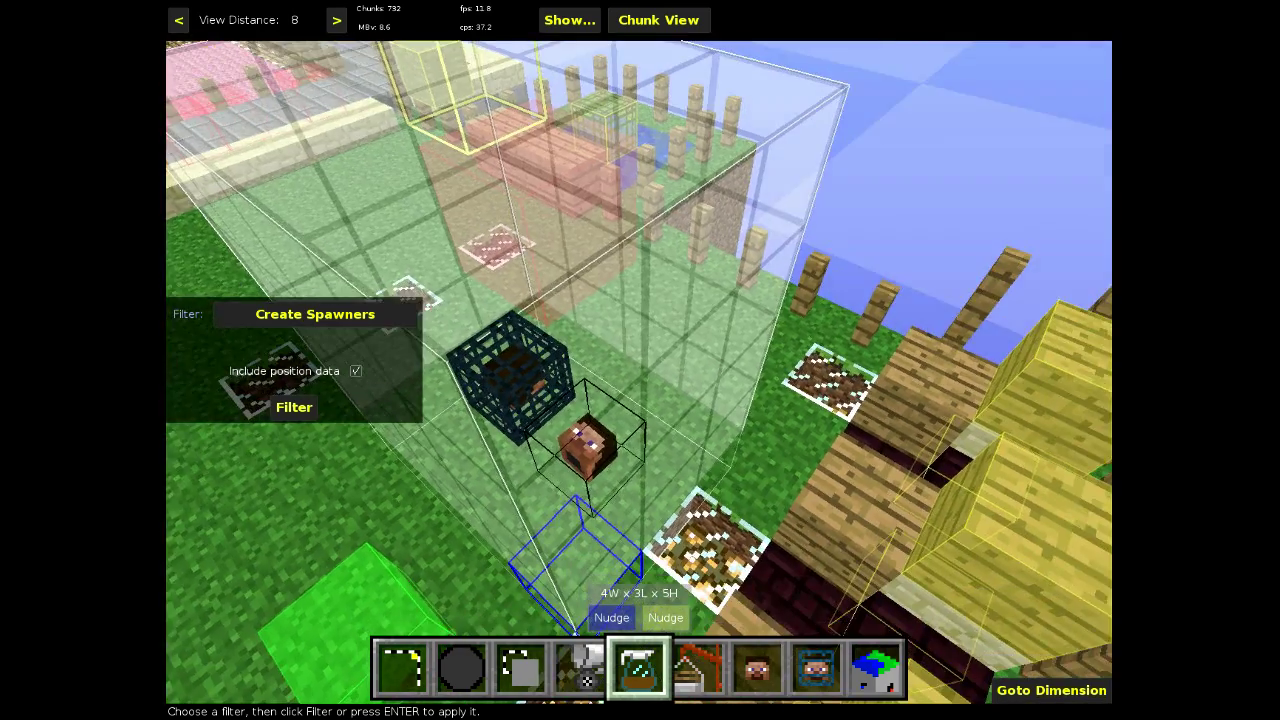
{"action": "key", "text": "a"}
{"action": "key", "text": "s"}
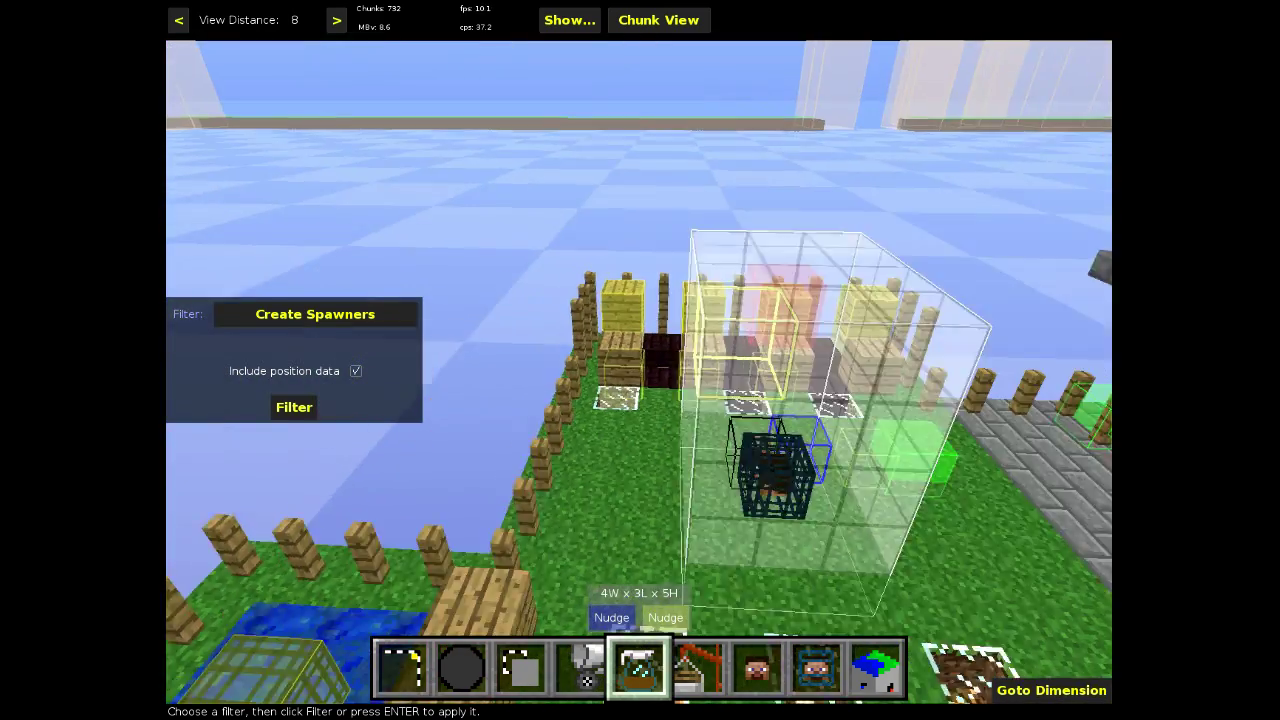
{"action": "key", "text": "w"}
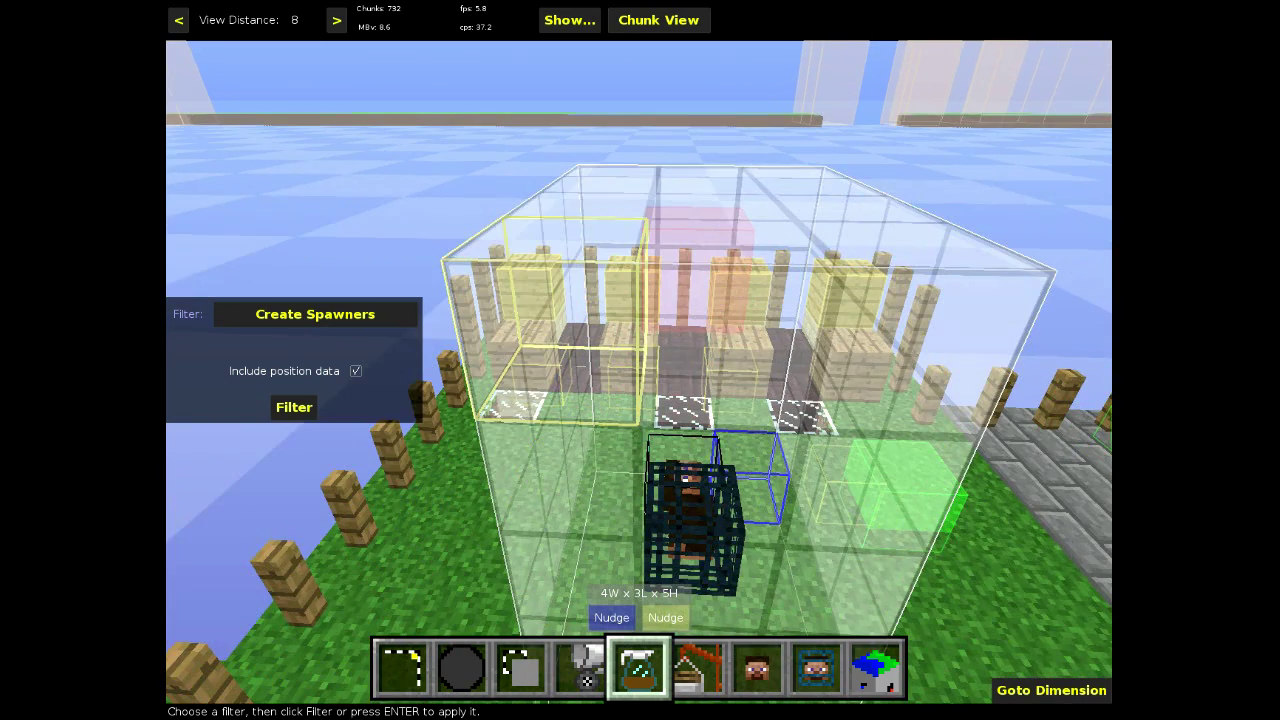
{"action": "key", "text": "s"}
{"action": "right_click", "coordinate": [401, 301]}
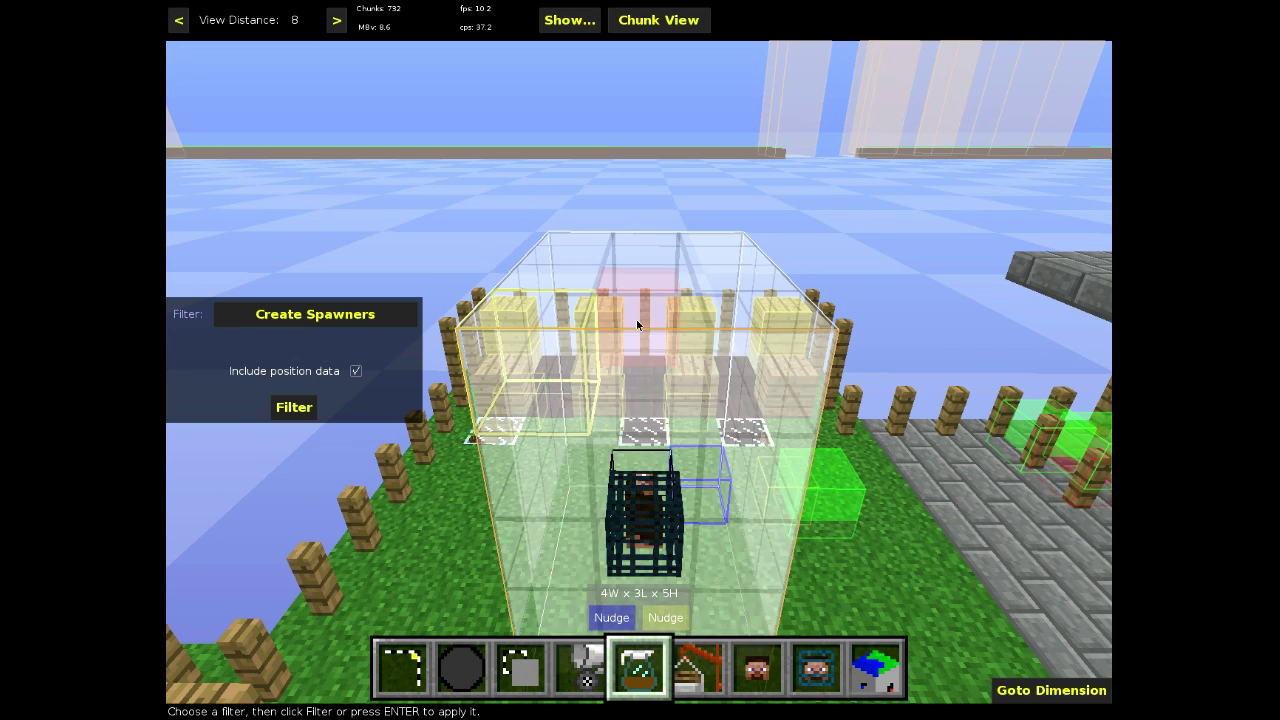
{"action": "left_click", "coordinate": [294, 407]}
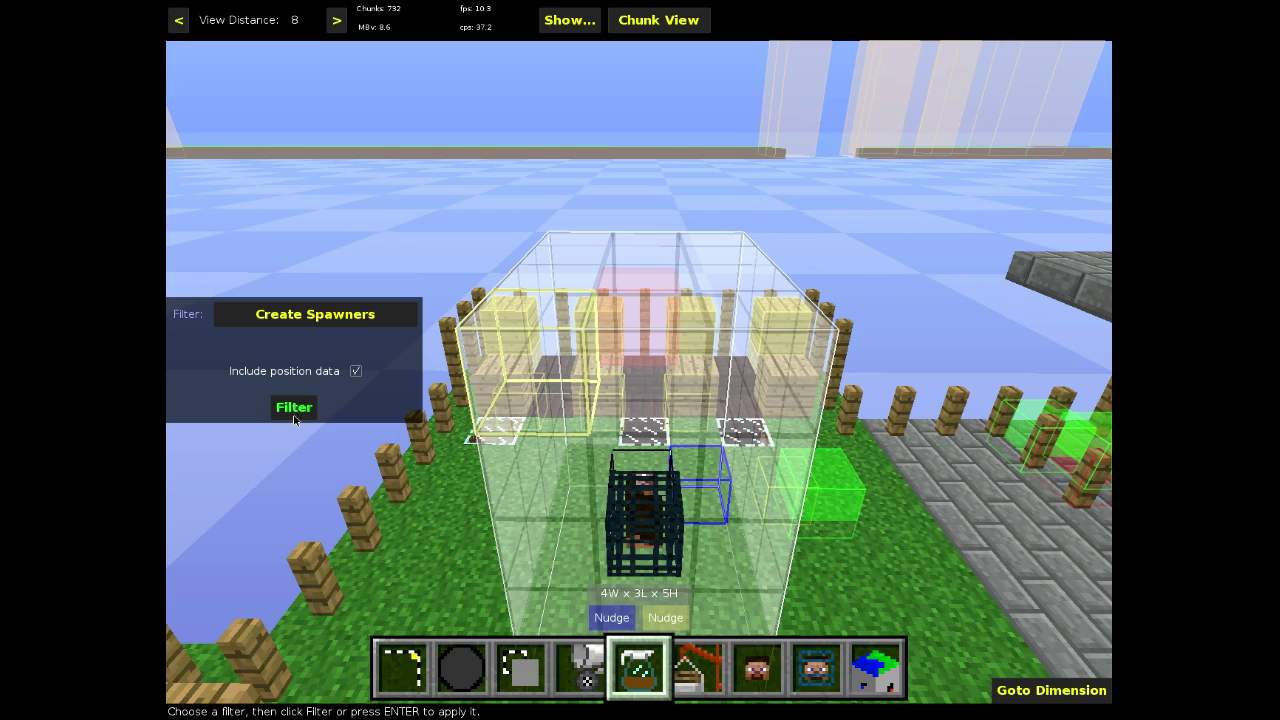
{"action": "right_click_drag", "start_coordinate": [497, 149], "coordinate": [400, 180]}
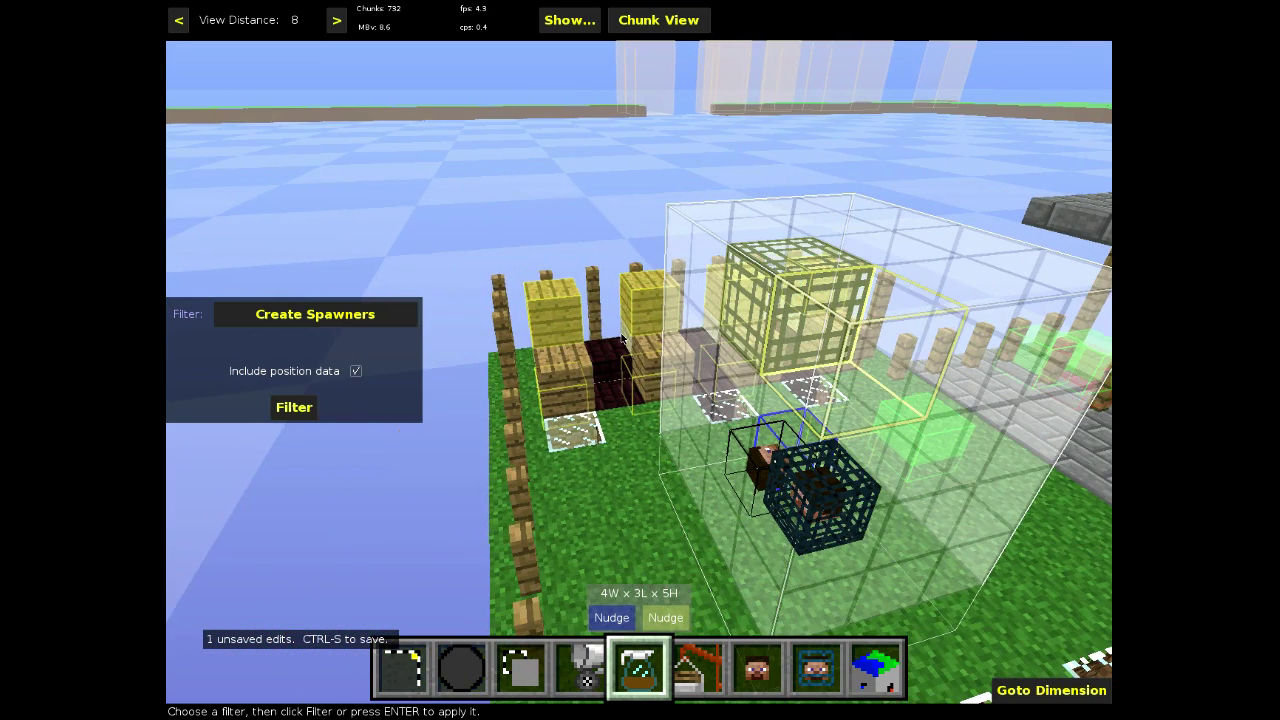
Clear the region selection and select only the new ThrownPotion spawner block as 1W x 1L x 1H
{"action": "key", "text": "1"}
{"action": "left_click", "coordinate": [229, 240]}
{"action": "key", "text": "d"}
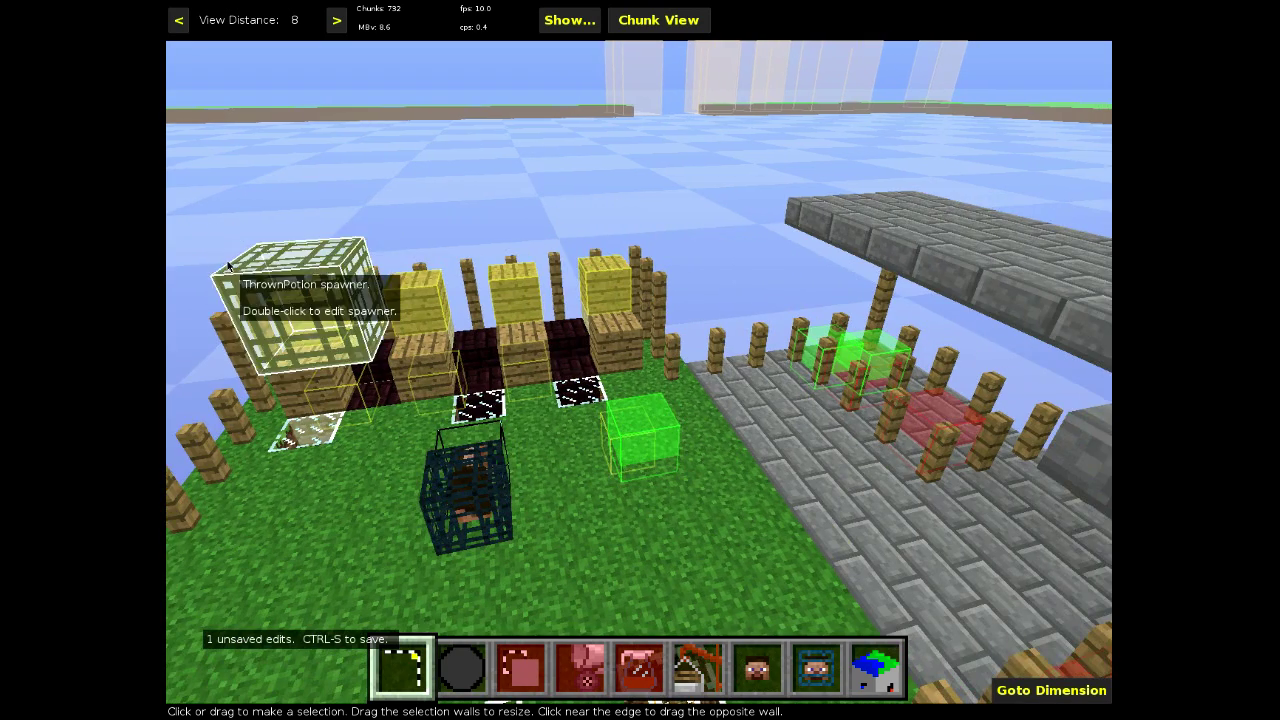
{"action": "key", "text": "a"}
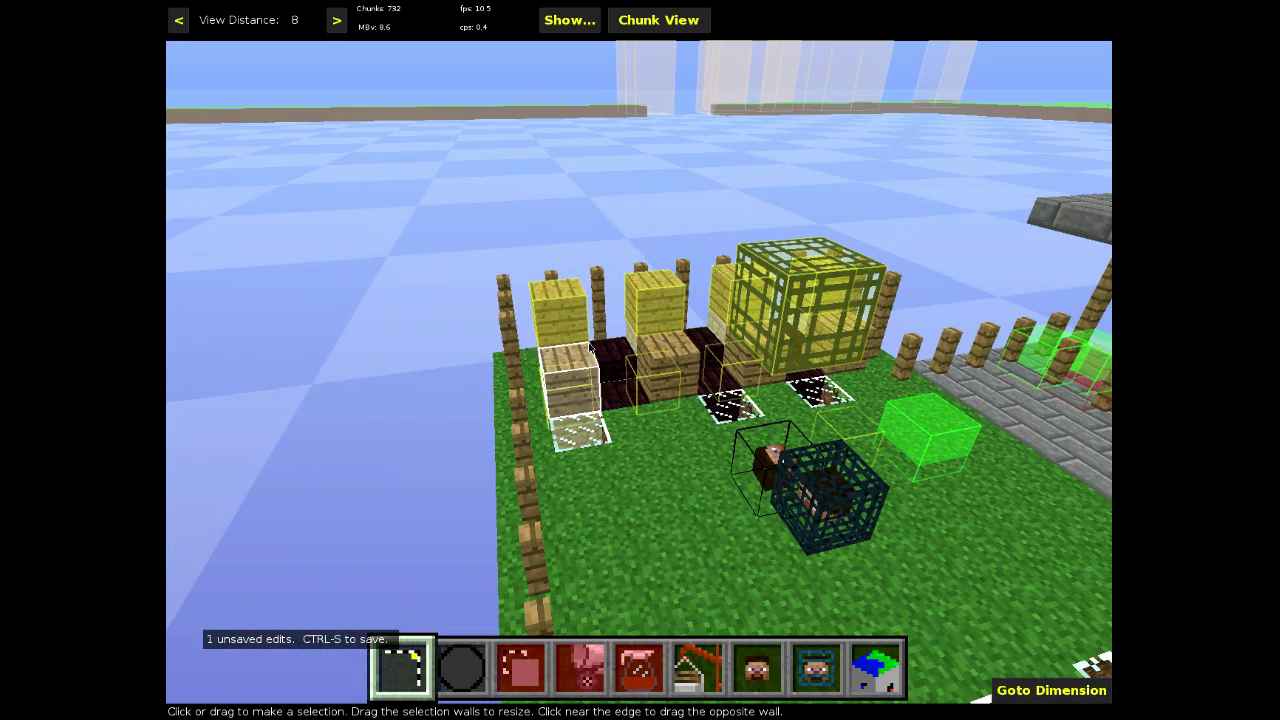
{"action": "left_click", "coordinate": [788, 318]}
{"action": "left_click", "coordinate": [788, 318]}
Nudge the ThrownPotion spawner block one block sideways toward the stone-brick platform, trying the other nudge directions too
{"action": "left_click", "coordinate": [193, 212]}
{"action": "key", "text": "d"}
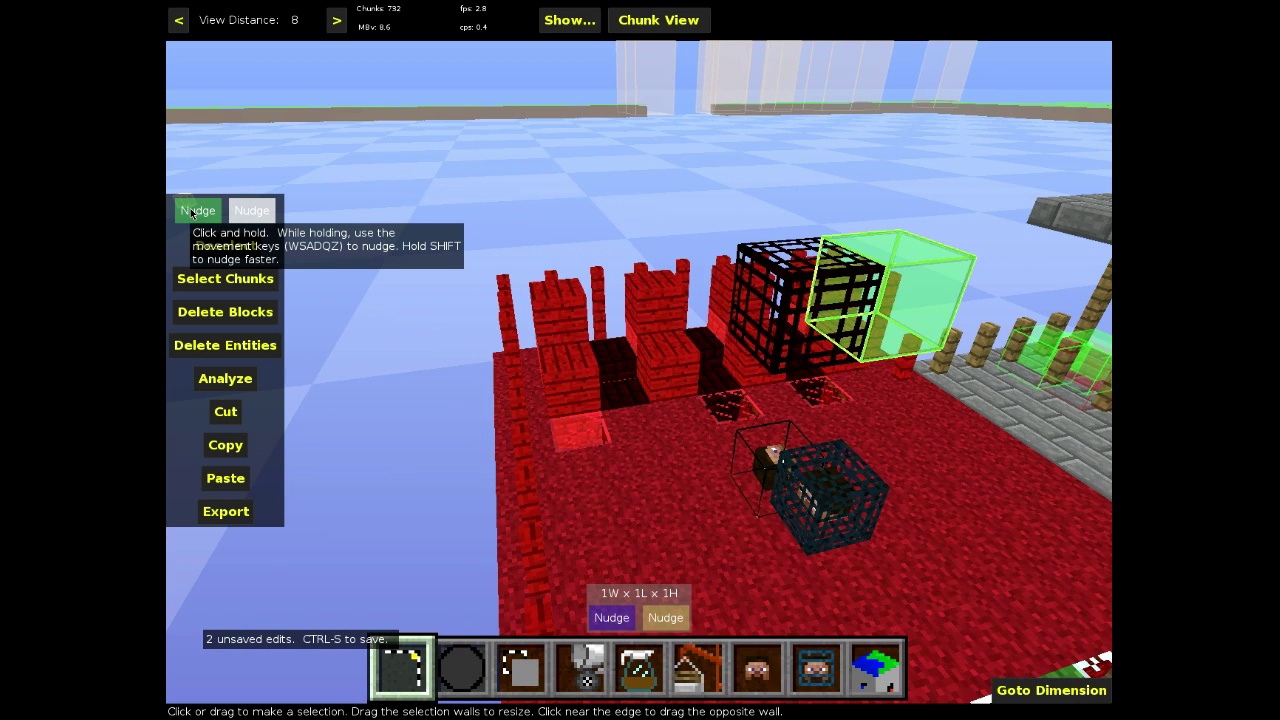
{"action": "key", "text": "w"}
{"action": "key", "text": "s"}
{"action": "key", "text": "z"}
{"action": "key", "text": "q"}
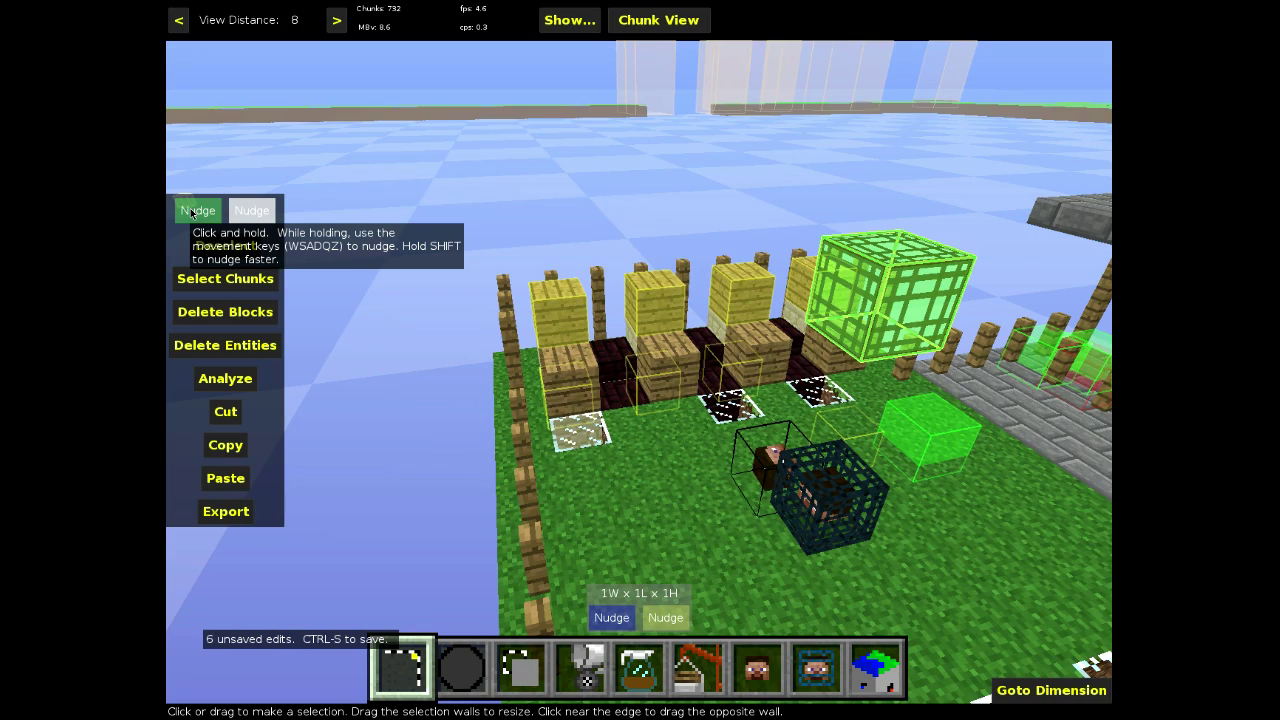
{"action": "key", "text": "d"}
Look over the moved spawner and nearby platform from several angles and clear the block selection
{"action": "right_click", "coordinate": [496, 290]}
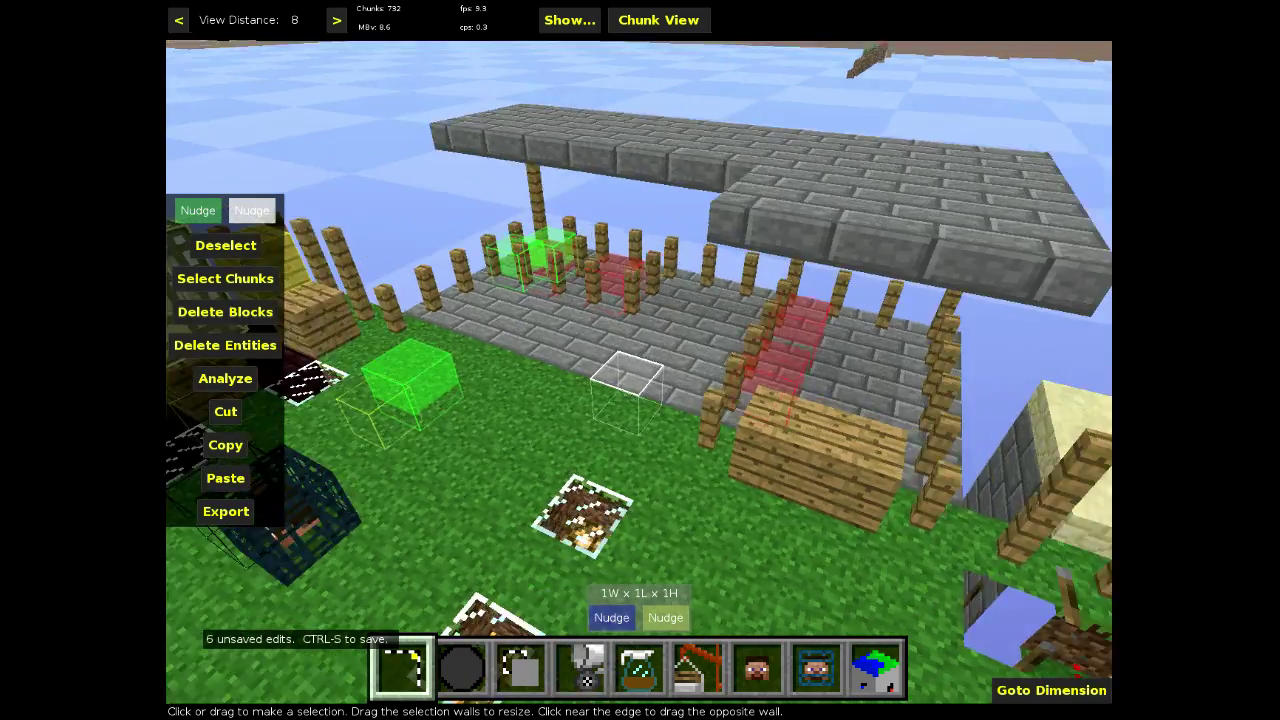
{"action": "key", "text": "s"}
{"action": "key", "text": "d"}
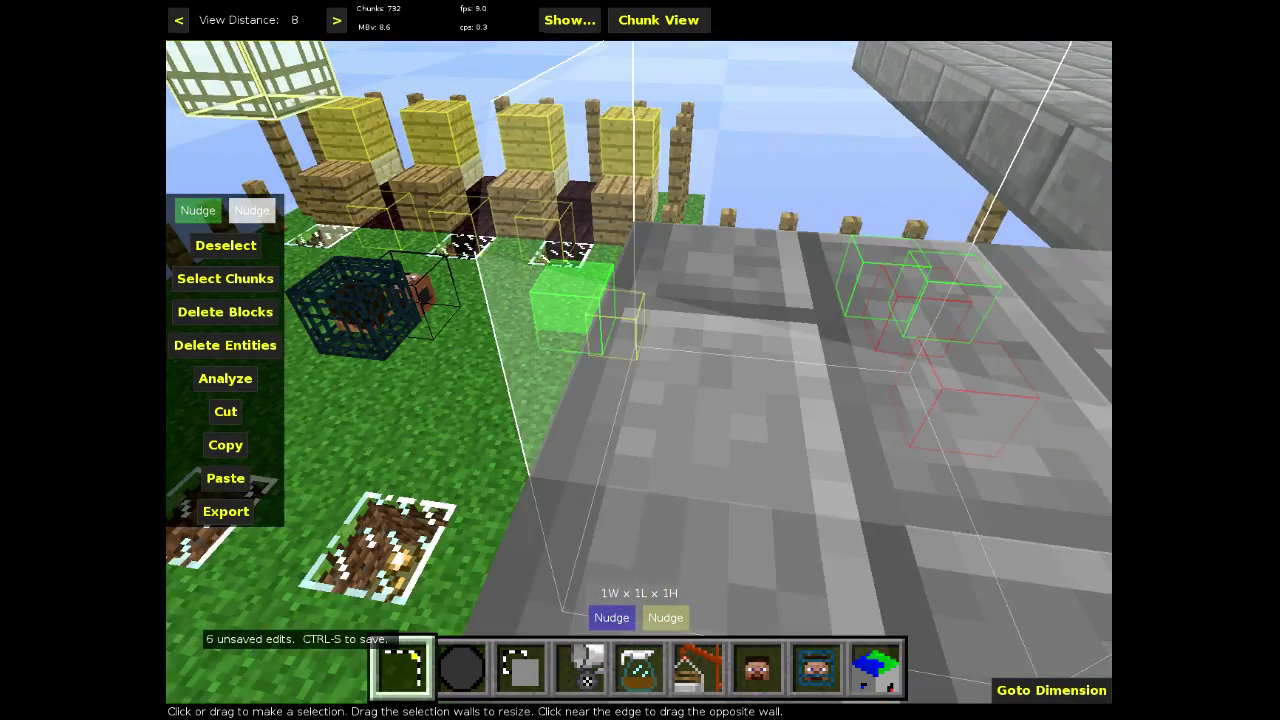
{"action": "key", "text": "a"}
{"action": "key", "text": "s"}
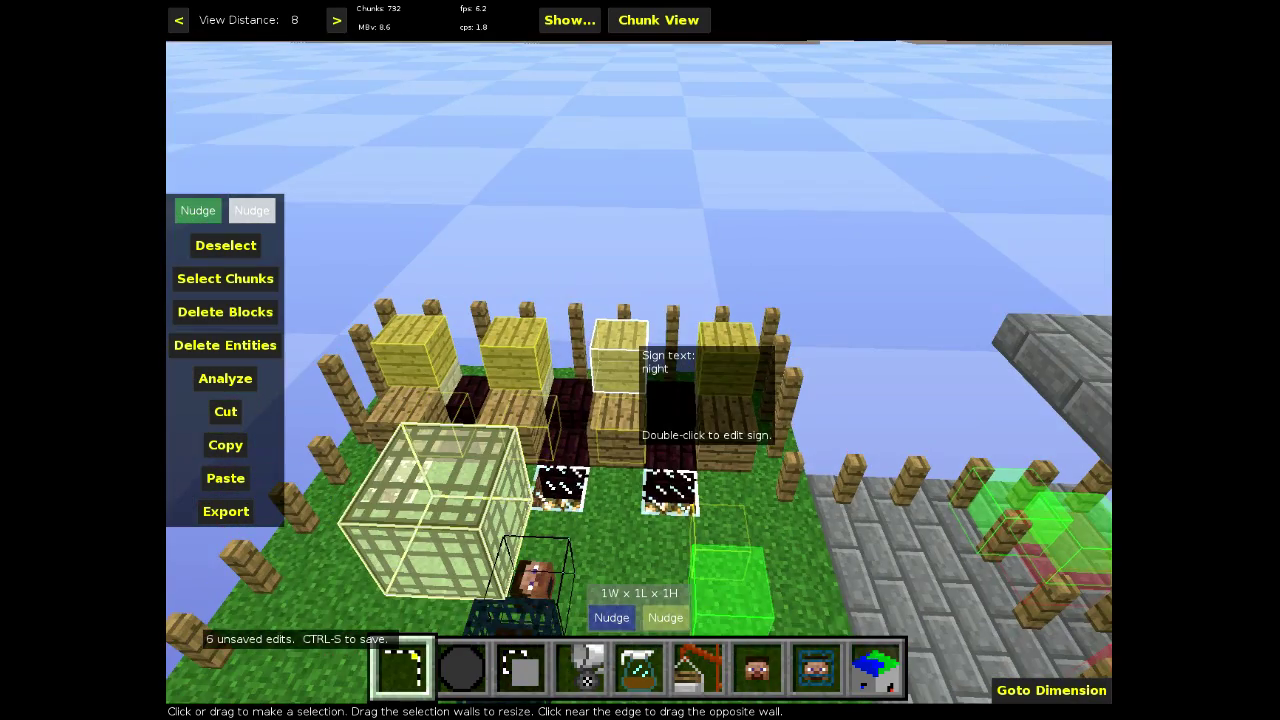
{"action": "key", "text": "a"}
{"action": "right_click", "coordinate": [639, 360]}
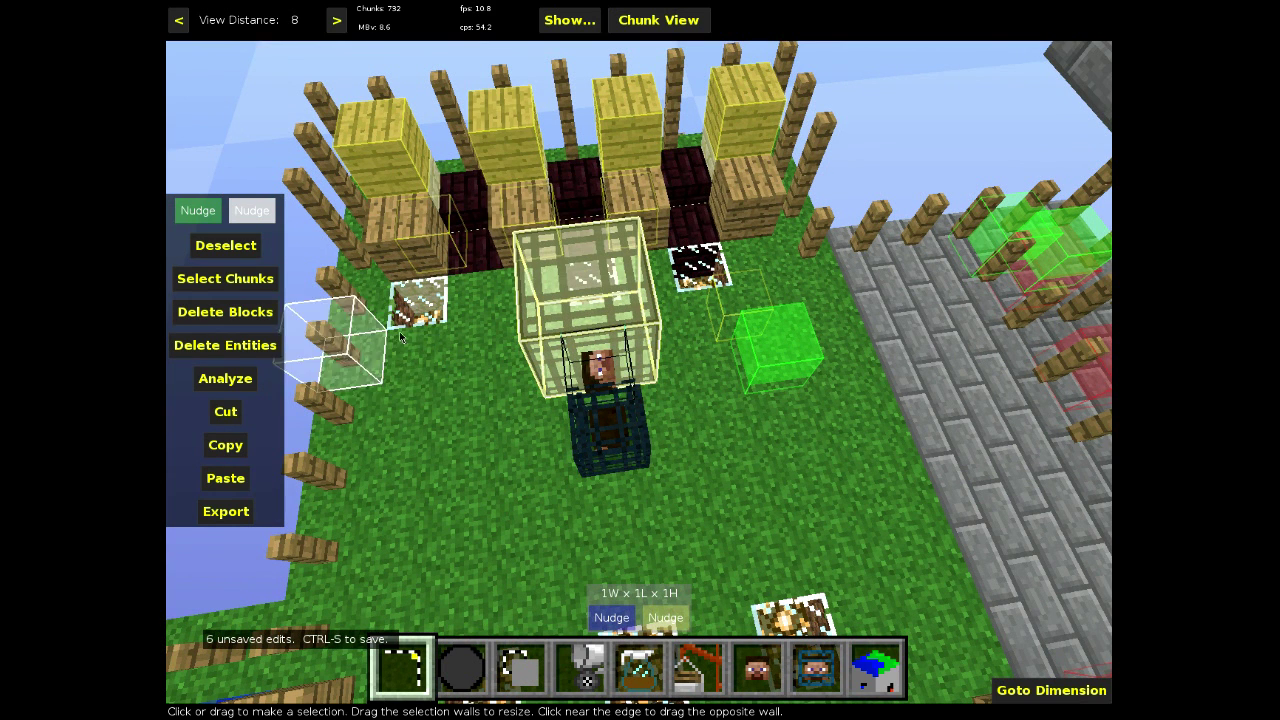
{"action": "left_click", "coordinate": [225, 245]}
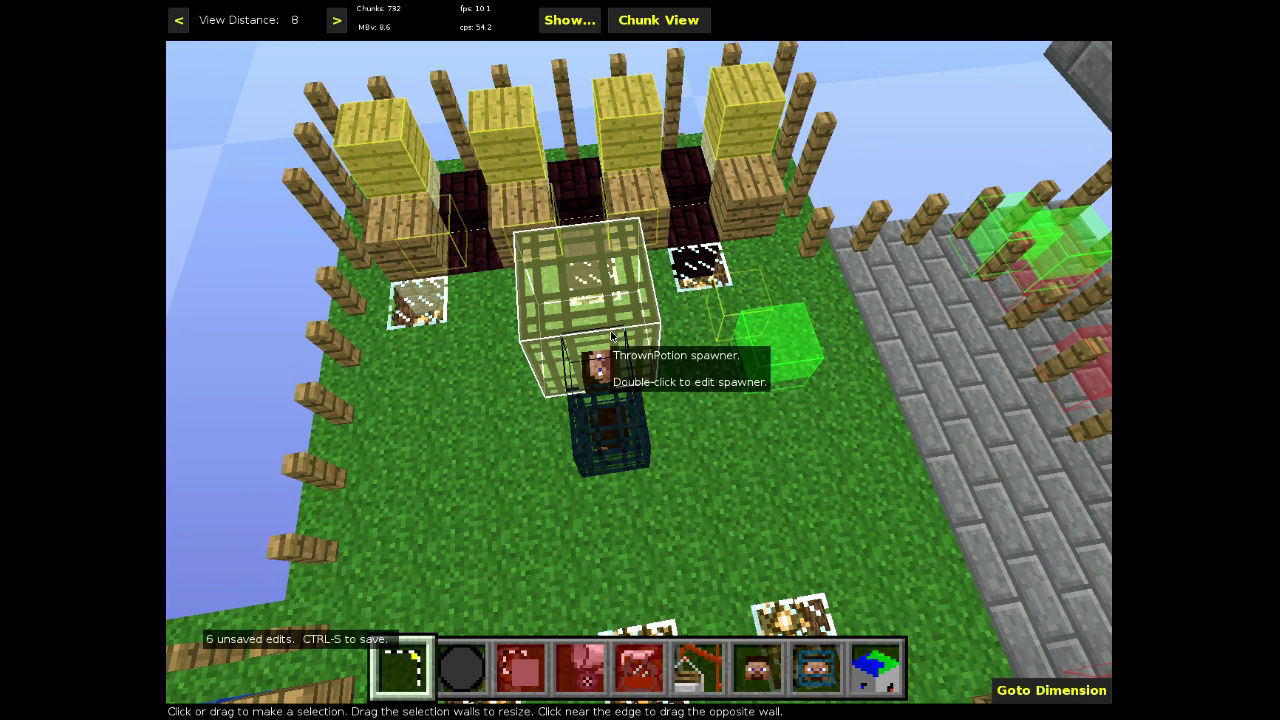
{"action": "left_click", "coordinate": [602, 287]}
{"action": "key", "text": "ctrl+r"}
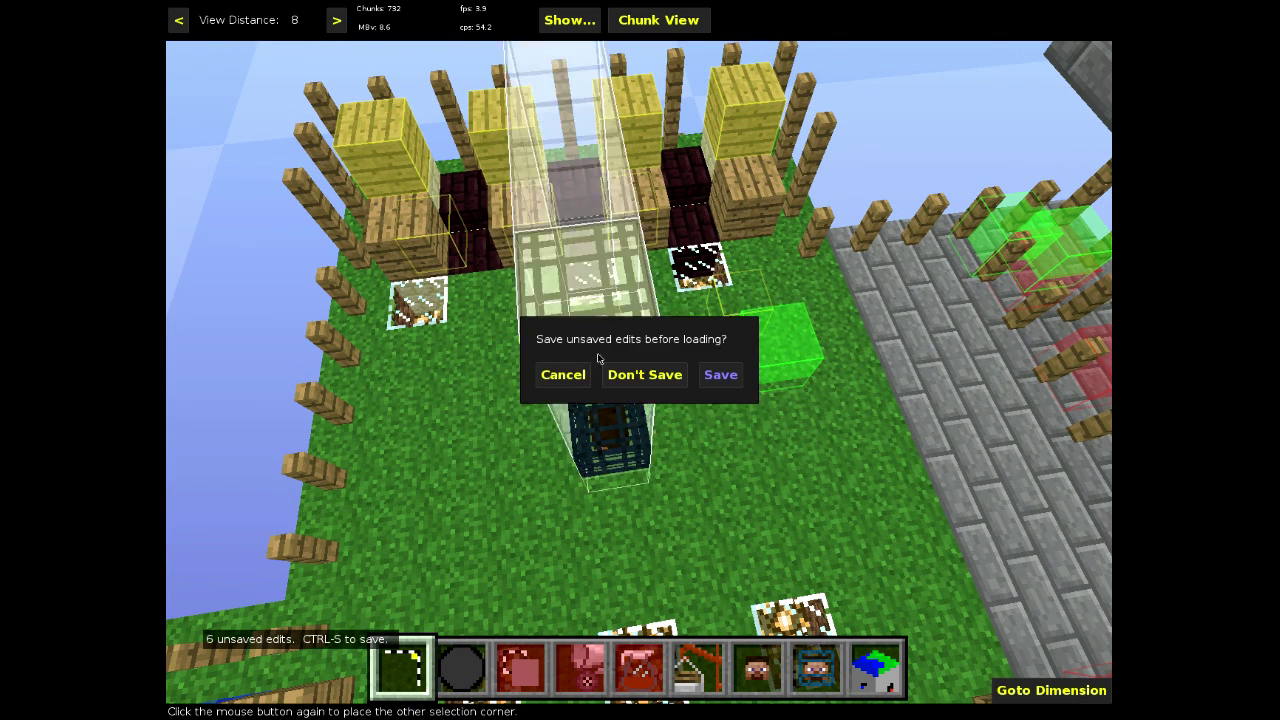
{"action": "left_click", "coordinate": [563, 374]}
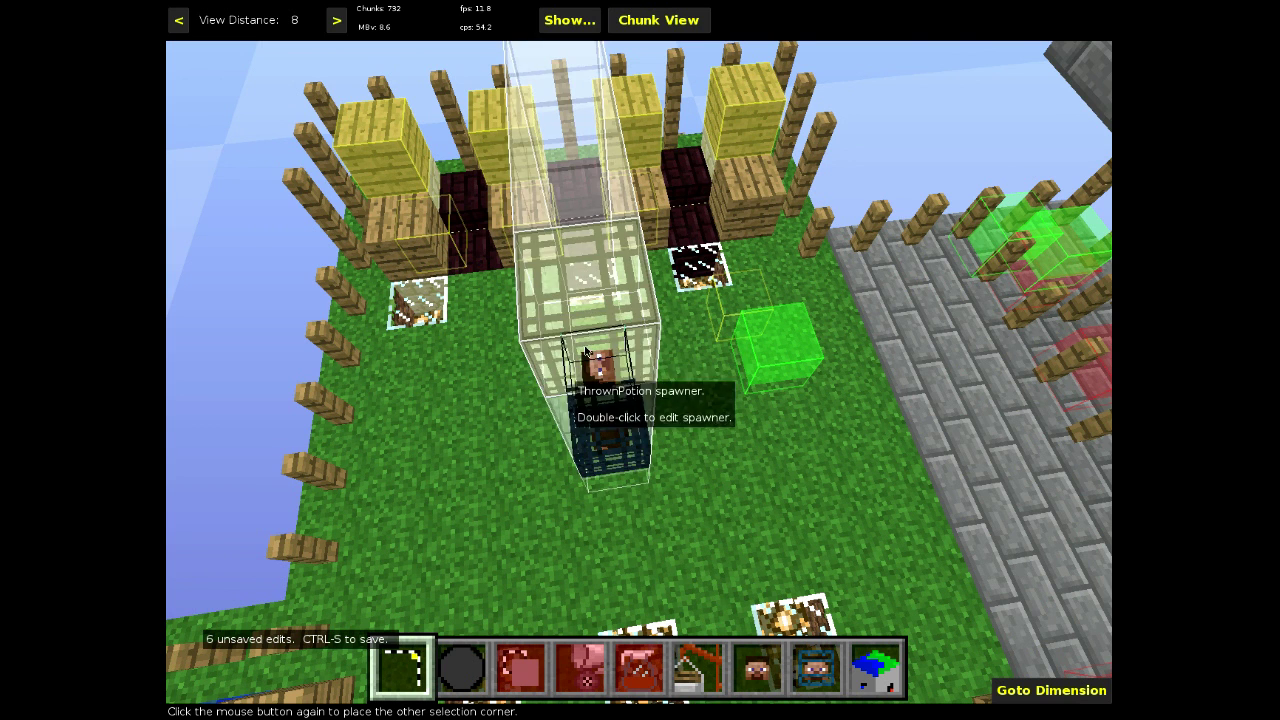
{"action": "left_click", "coordinate": [587, 350]}
{"action": "left_click_drag", "start_coordinate": [588, 346], "coordinate": [589, 343]}
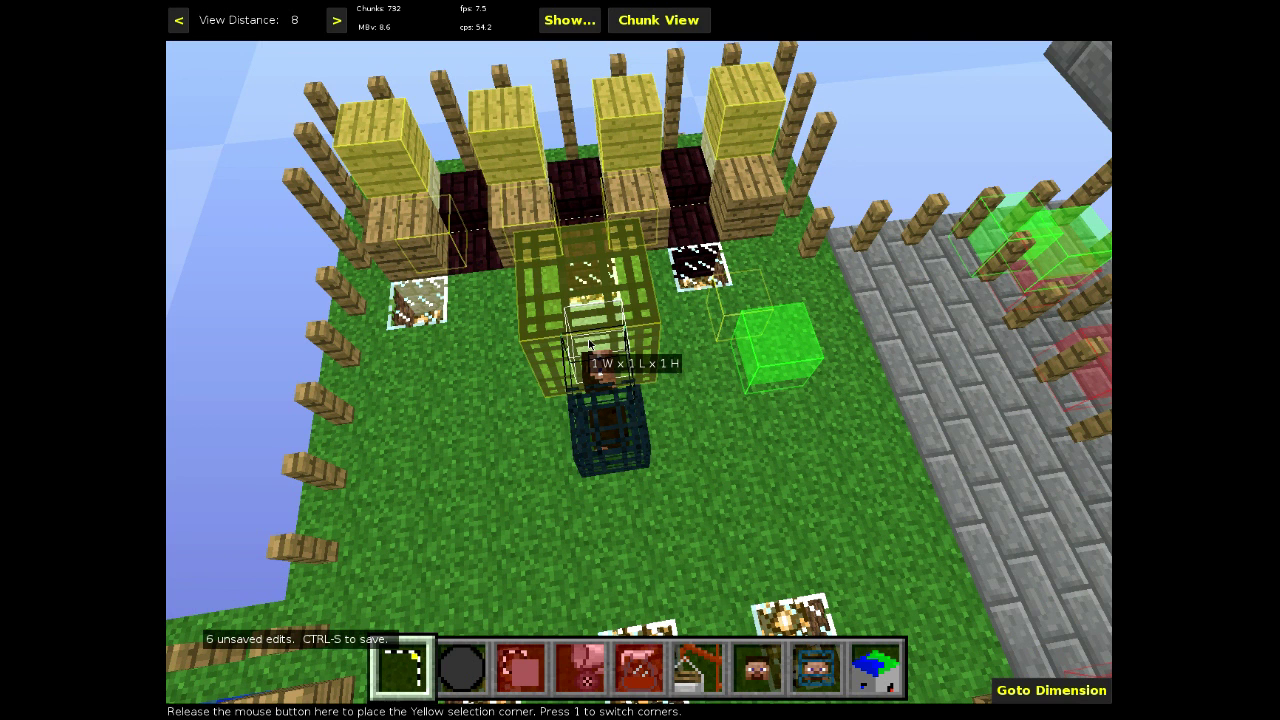
{"action": "left_click", "coordinate": [592, 340]}
{"action": "right_click", "coordinate": [631, 334]}
{"action": "key", "text": "a"}
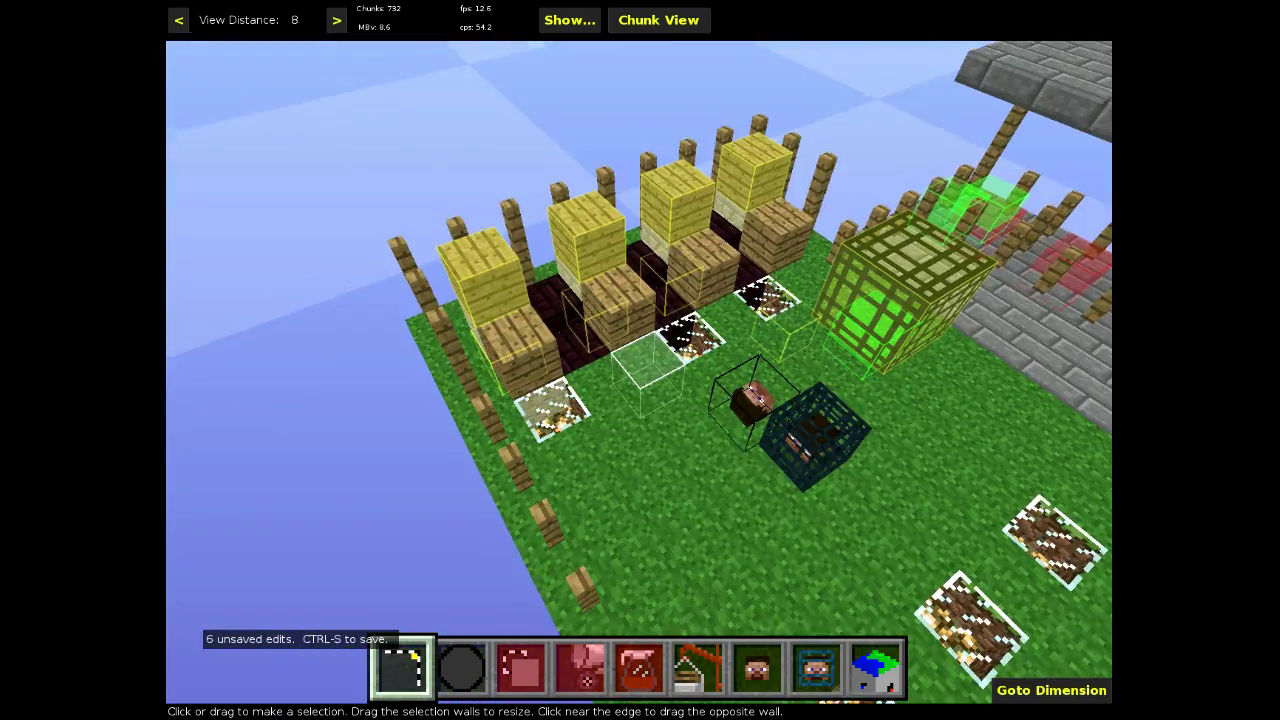
{"action": "left_click", "coordinate": [662, 420]}
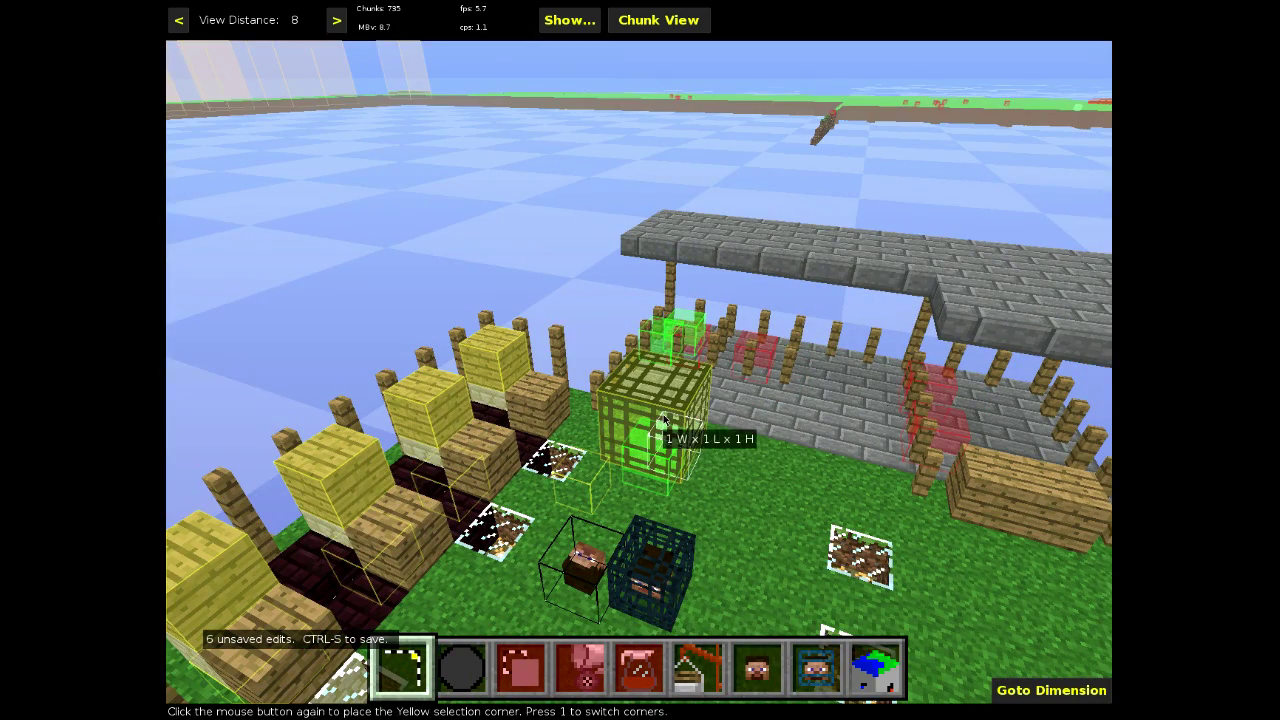
{"action": "left_click", "coordinate": [662, 420]}
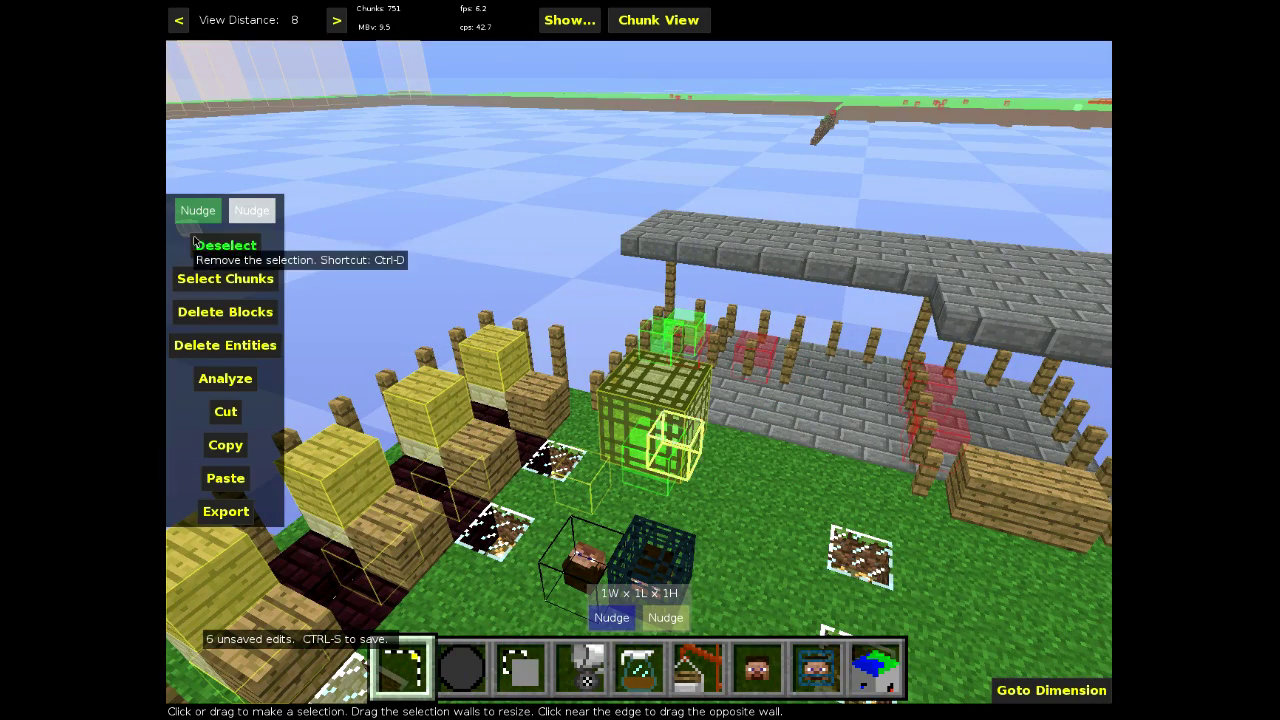
{"action": "left_click", "coordinate": [194, 238]}
{"action": "double_click", "coordinate": [658, 431]}
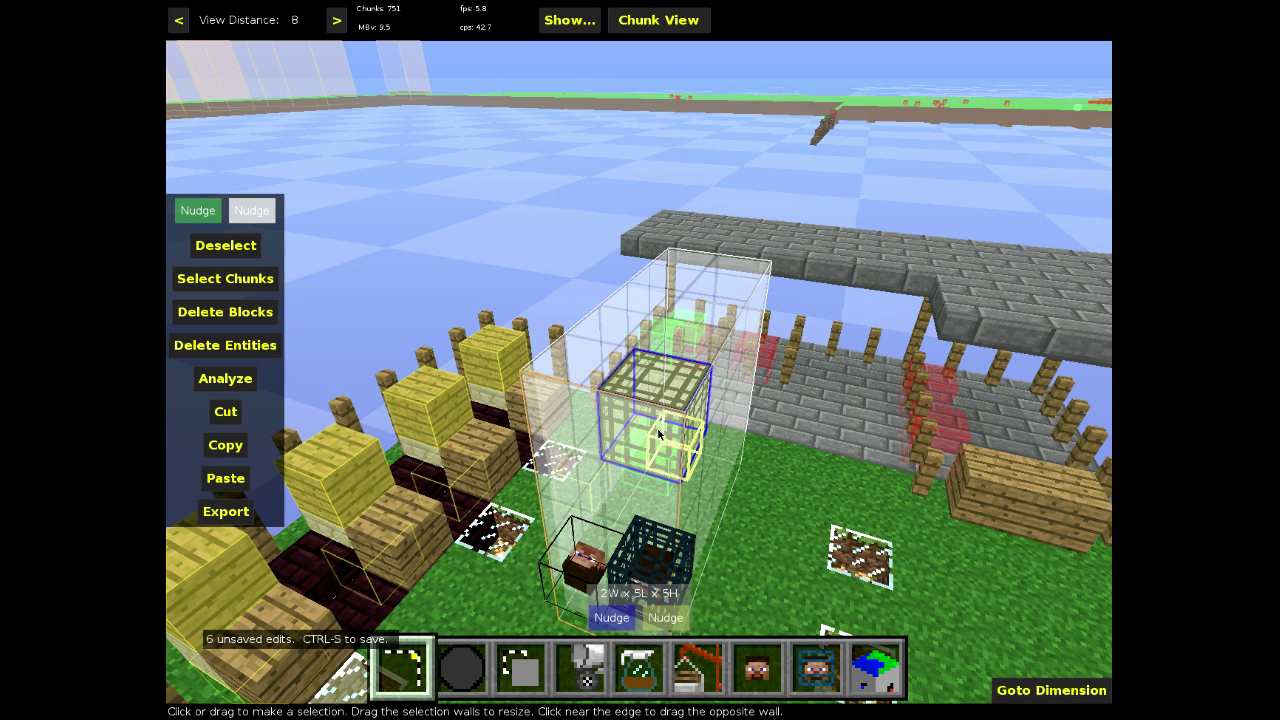
{"action": "left_click", "coordinate": [658, 434]}
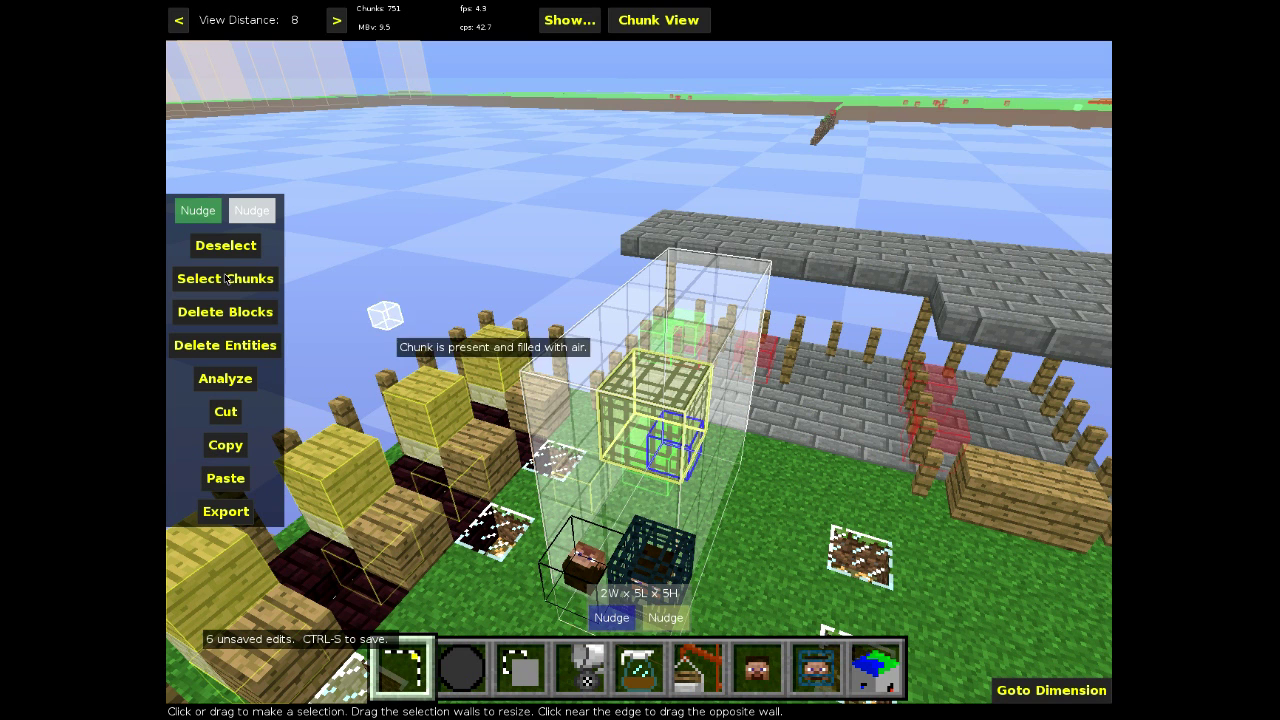
{"action": "left_click", "coordinate": [200, 243]}
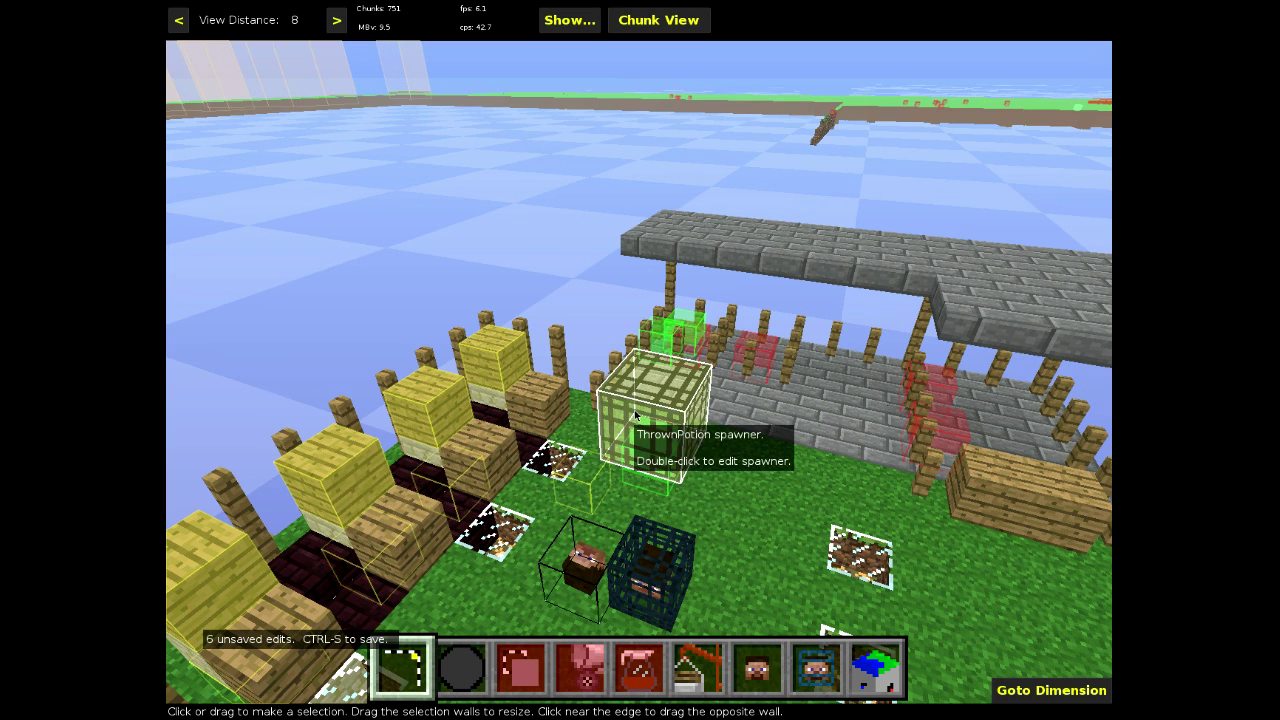
Select only the ThrownPotion spawner block as 1W x 1L x 1H and choose the Change Spawner Properties filter
{"action": "left_click", "coordinate": [636, 416]}
{"action": "left_click", "coordinate": [636, 416]}
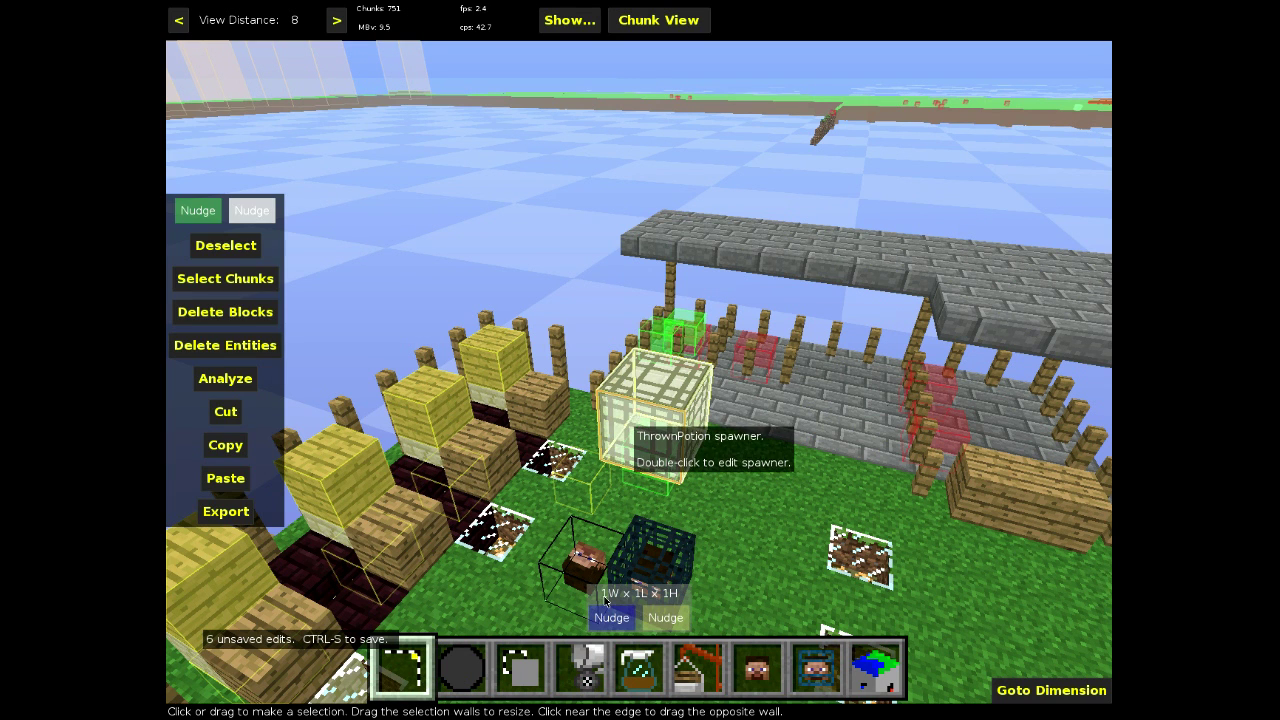
{"action": "left_click", "coordinate": [638, 665]}
{"action": "left_click", "coordinate": [280, 314]}
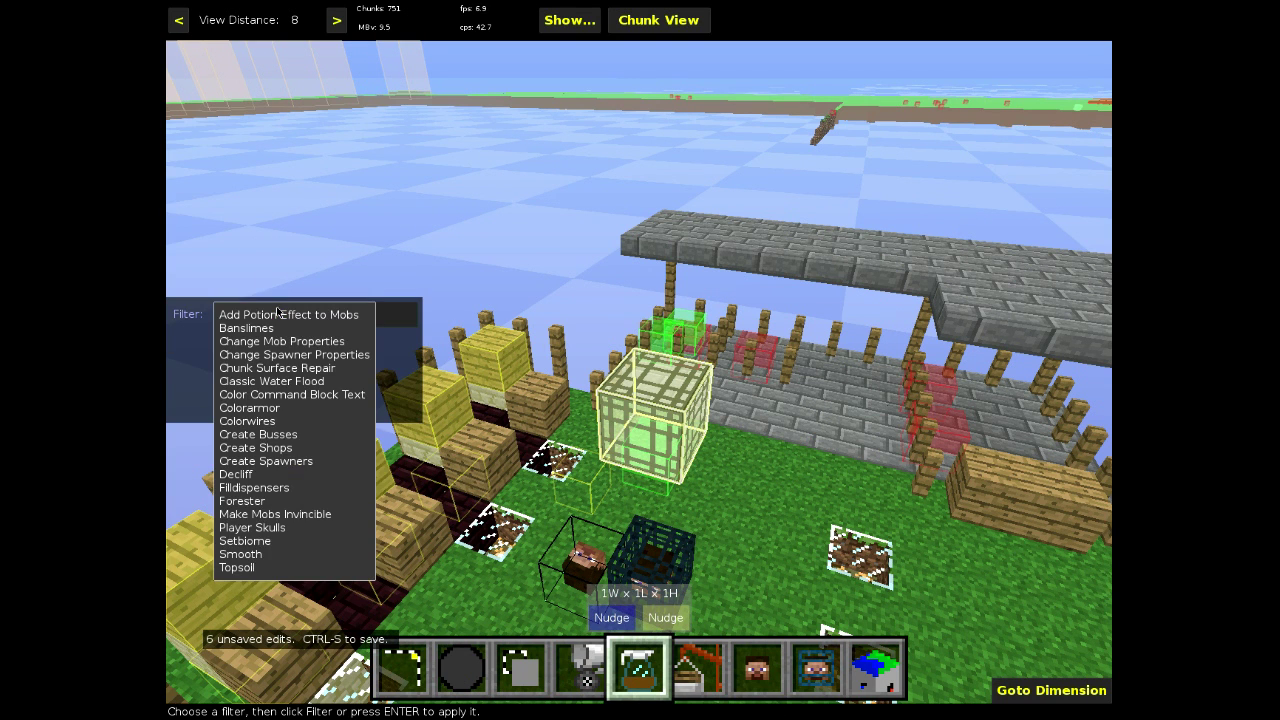
{"action": "left_click", "coordinate": [309, 356]}
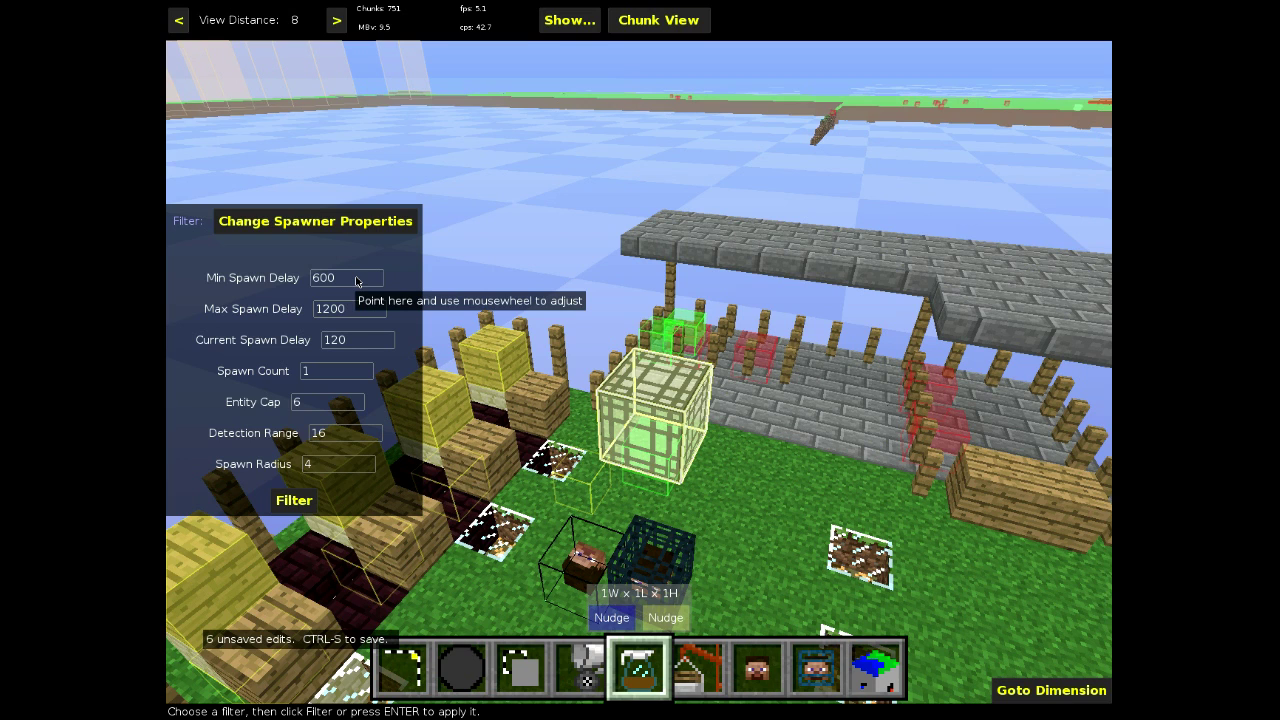
Set the spawner's Min, Max and Current Spawn Delay to 2 and its Spawn Count to 5
{"action": "key", "text": "BackSpace"}
{"action": "key", "text": "BackSpace"}
{"action": "key", "text": "BackSpace"}
{"action": "key", "text": "Tab"}
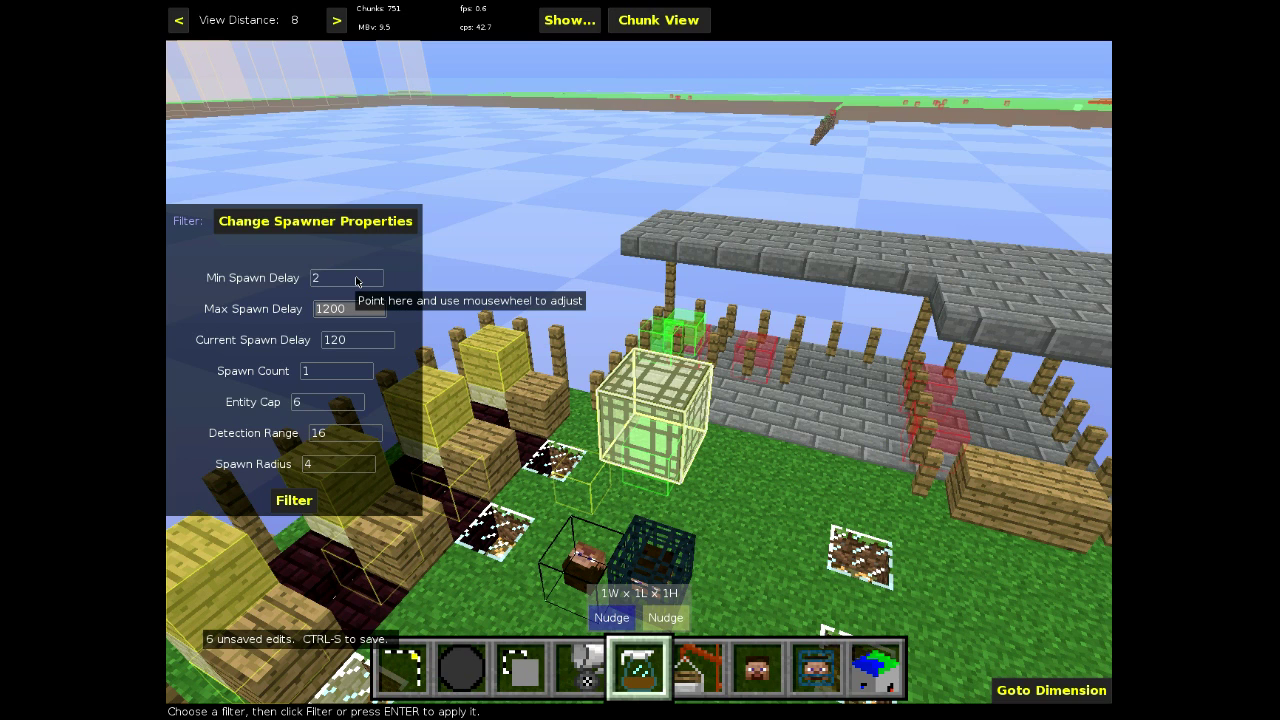
{"action": "type", "text": "2"}
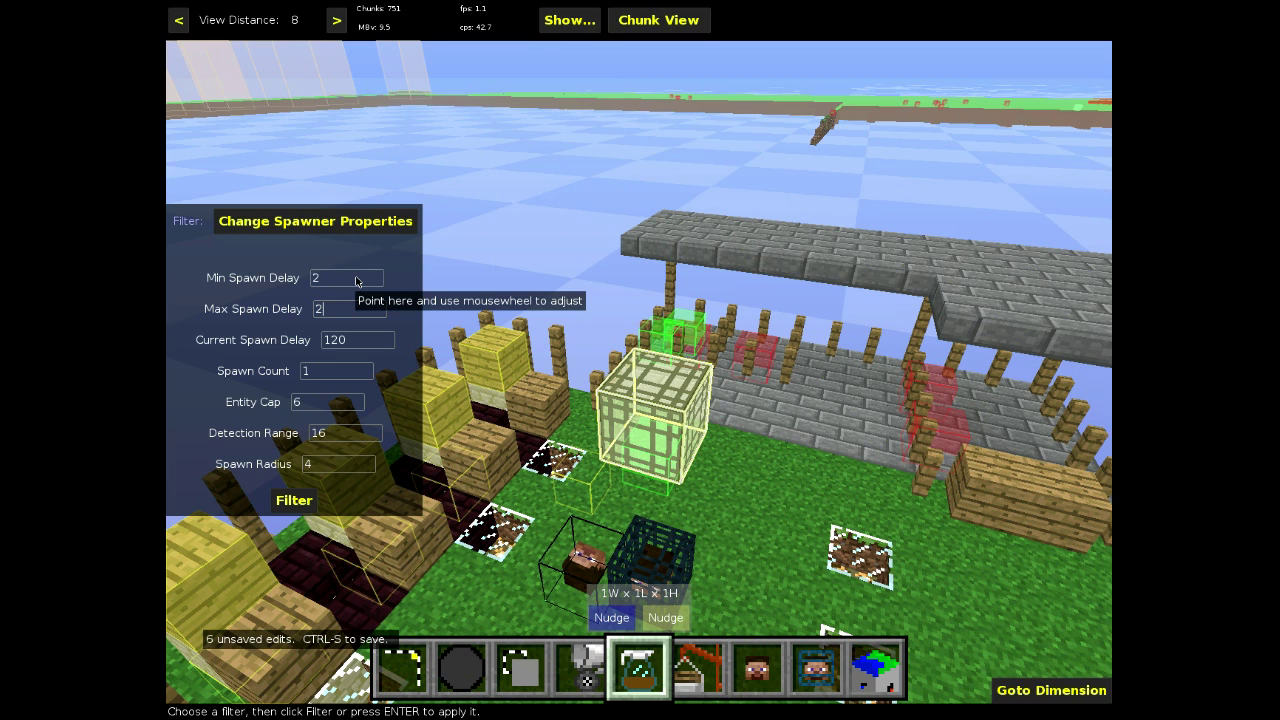
{"action": "key", "text": "Tab"}
{"action": "type", "text": "2"}
{"action": "key", "text": "Tab"}
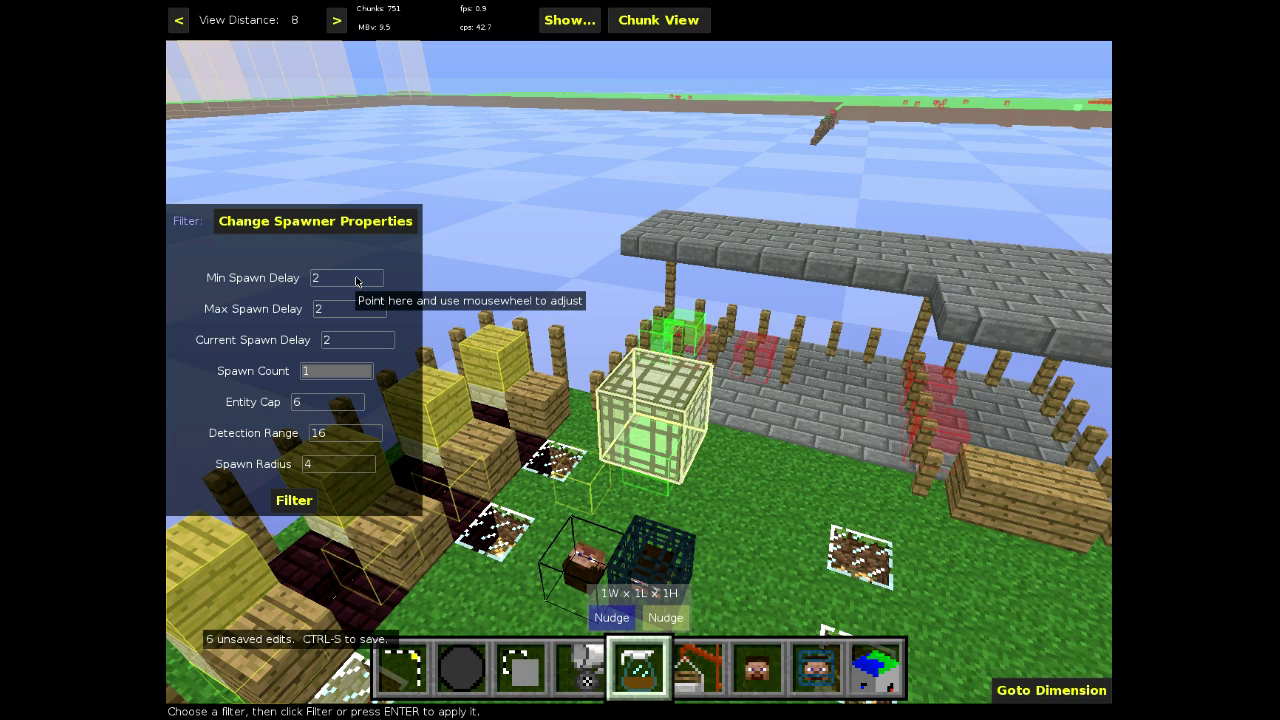
{"action": "type", "text": "5"}
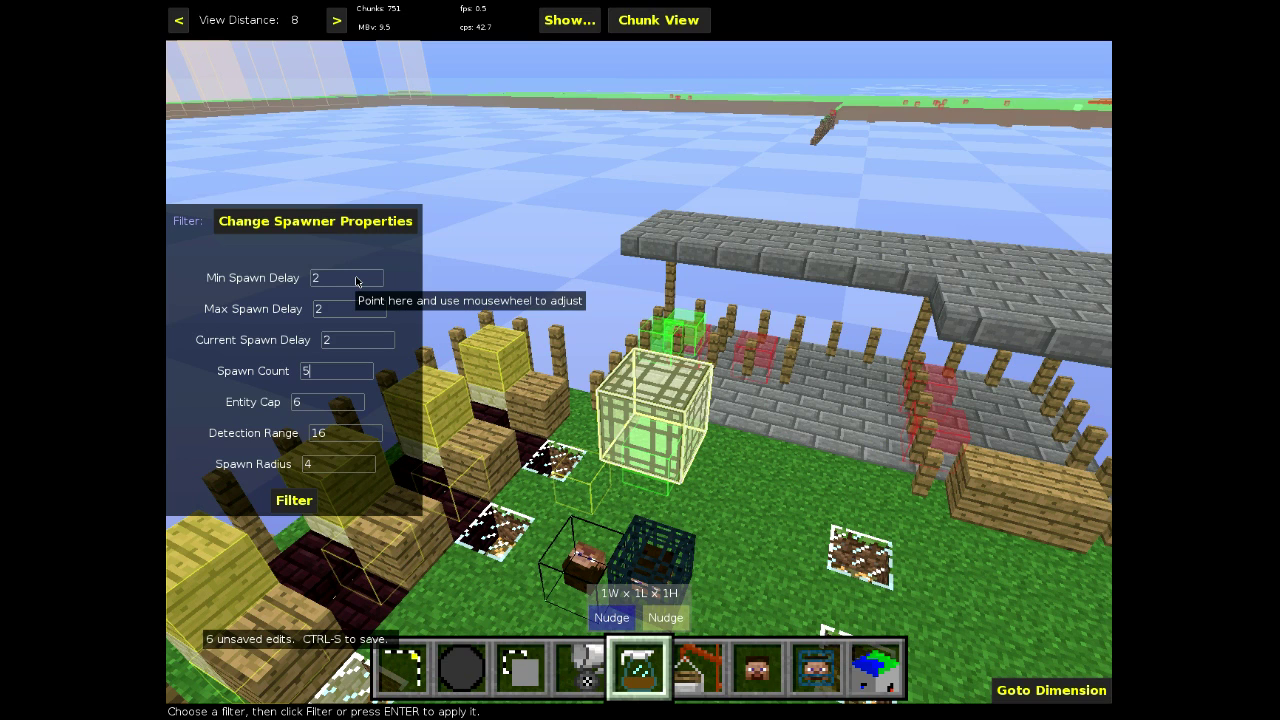
{"action": "key", "text": "Tab"}
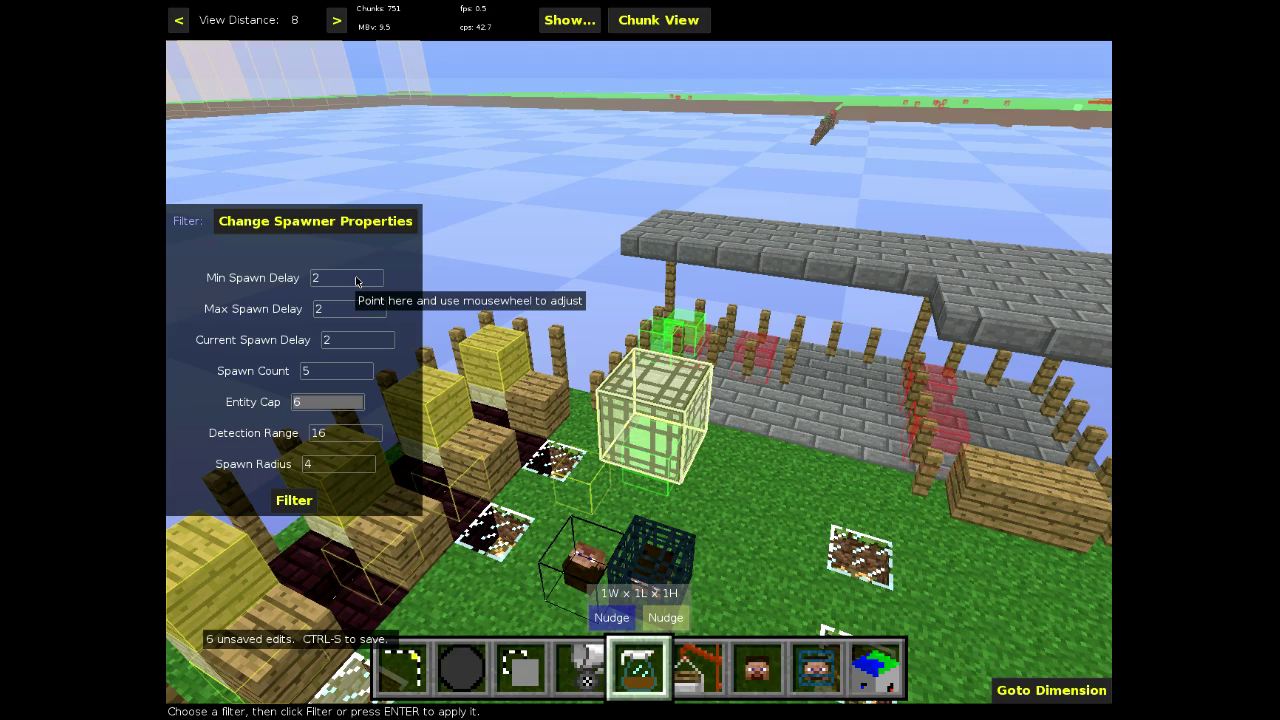
Apply the Change Spawner Properties filter with a Detection Range of 4 and save the world
{"action": "right_click", "coordinate": [603, 314]}
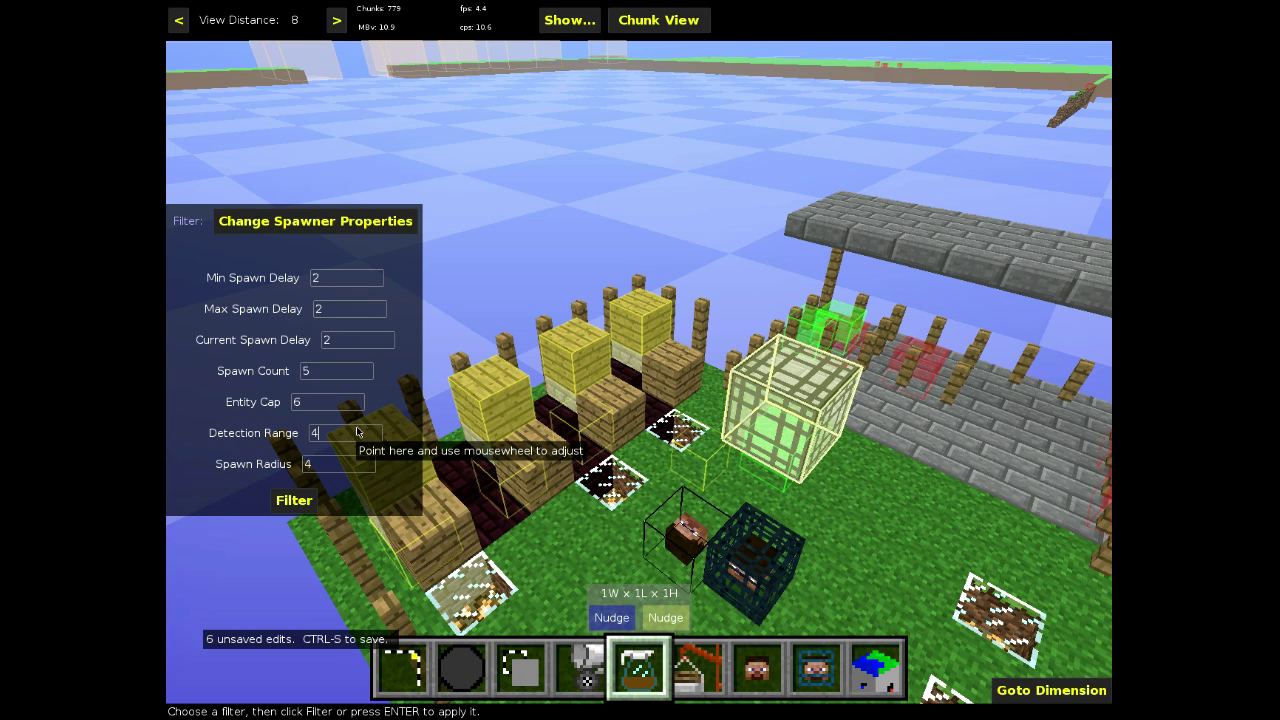
{"action": "left_click", "coordinate": [296, 498]}
{"action": "key", "text": "Escape"}
{"action": "key", "text": "ctrl+s"}
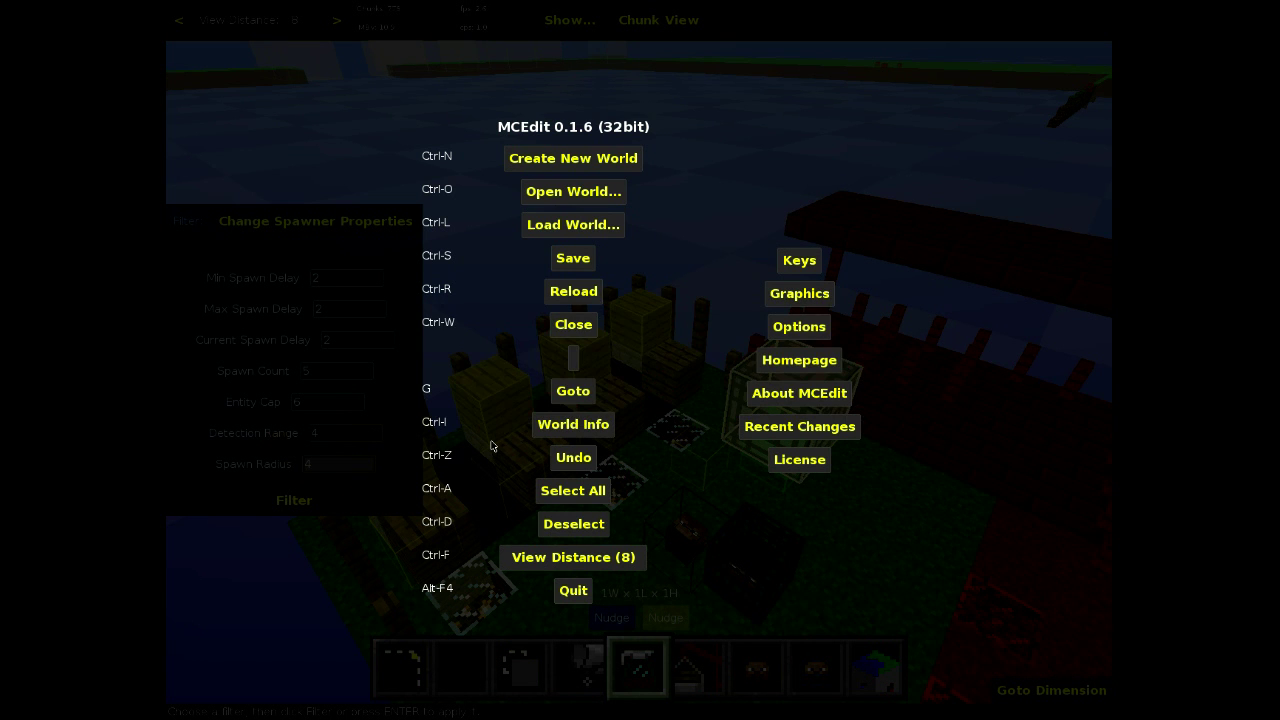
{"action": "key", "text": "Escape"}
Switch to Minecraft and look over the ThrownPotion spawner from below and from farther back
{"action": "key", "text": "d"}
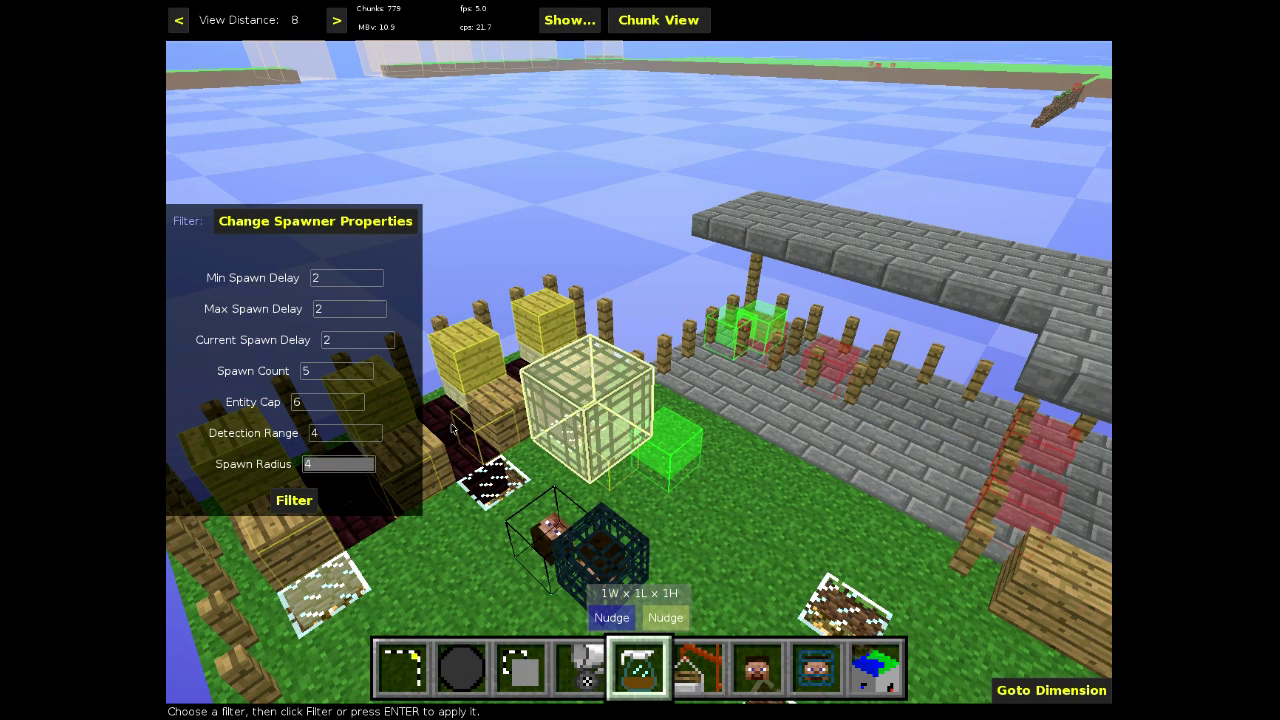
{"action": "right_click", "coordinate": [452, 428]}
{"action": "key", "text": "d"}
{"action": "key", "text": "Escape"}
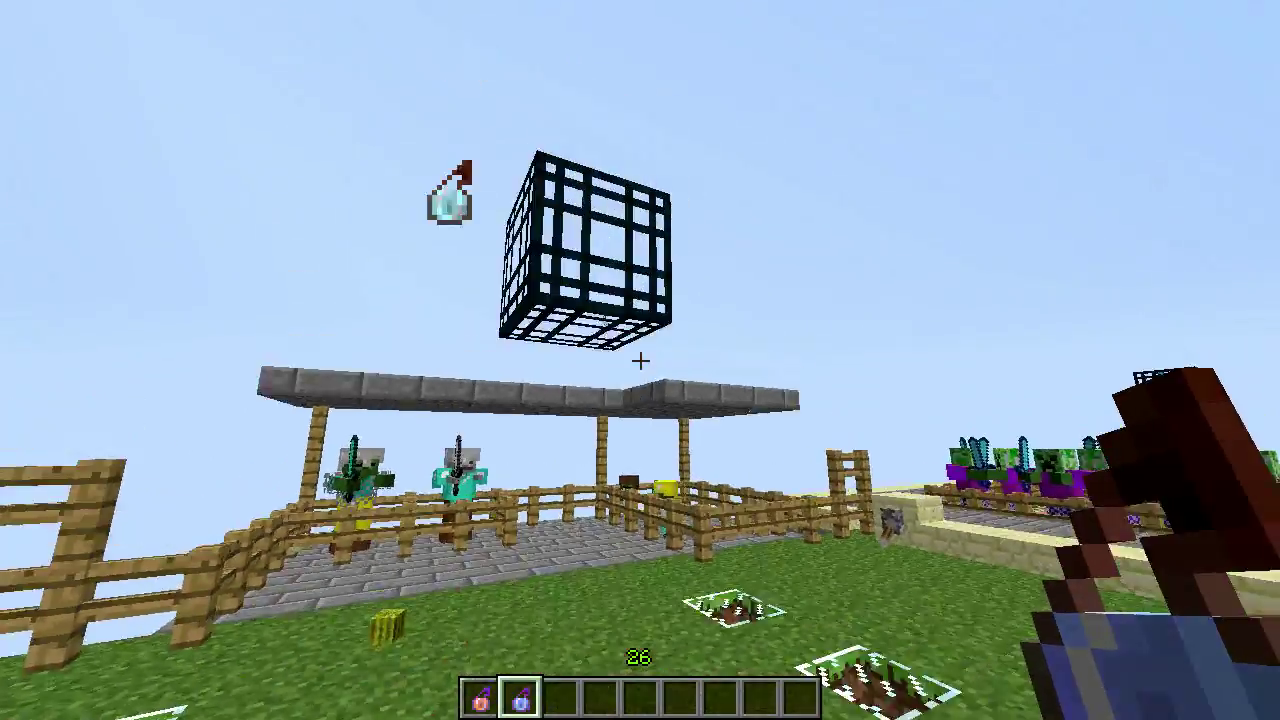
{"action": "key", "text": "space"}
{"action": "key", "text": "s"}
{"action": "scroll", "coordinate": [640, 360], "scroll_direction": "down", "scroll_amount": 1}
{"action": "key", "text": "d"}
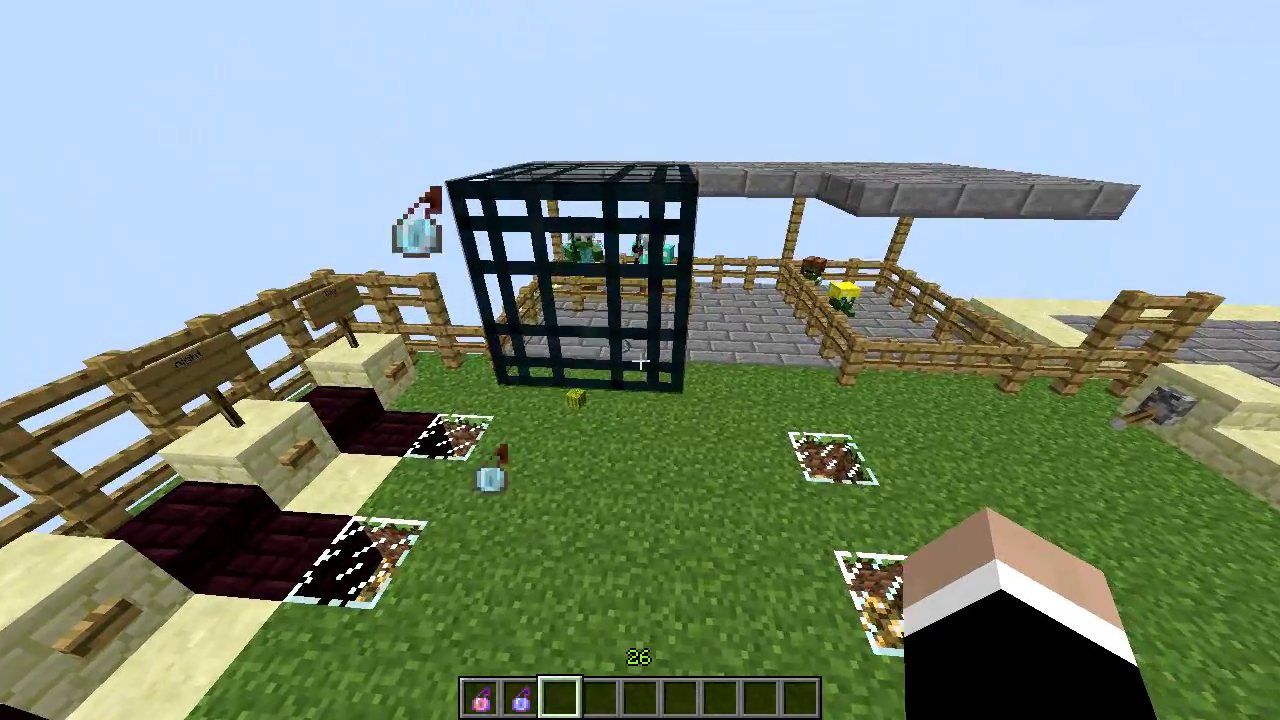
Set Particles to All in the animation settings and approach the spawner in the fenced blue pool
{"action": "key", "text": "Escape"}
{"action": "left_click", "coordinate": [537, 359]}
{"action": "left_click", "coordinate": [474, 330]}
{"action": "left_click", "coordinate": [484, 375]}
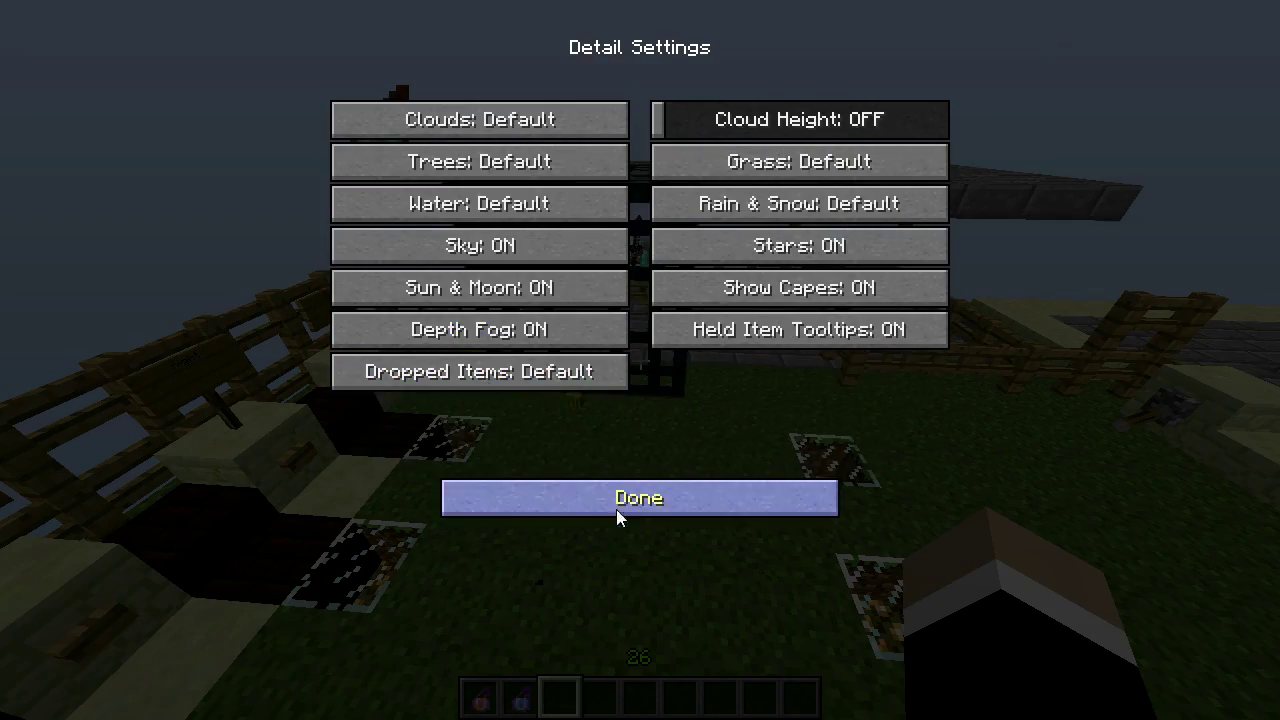
{"action": "left_click", "coordinate": [616, 510]}
{"action": "left_click", "coordinate": [531, 411]}
{"action": "left_click", "coordinate": [534, 375]}
{"action": "key", "text": "Escape"}
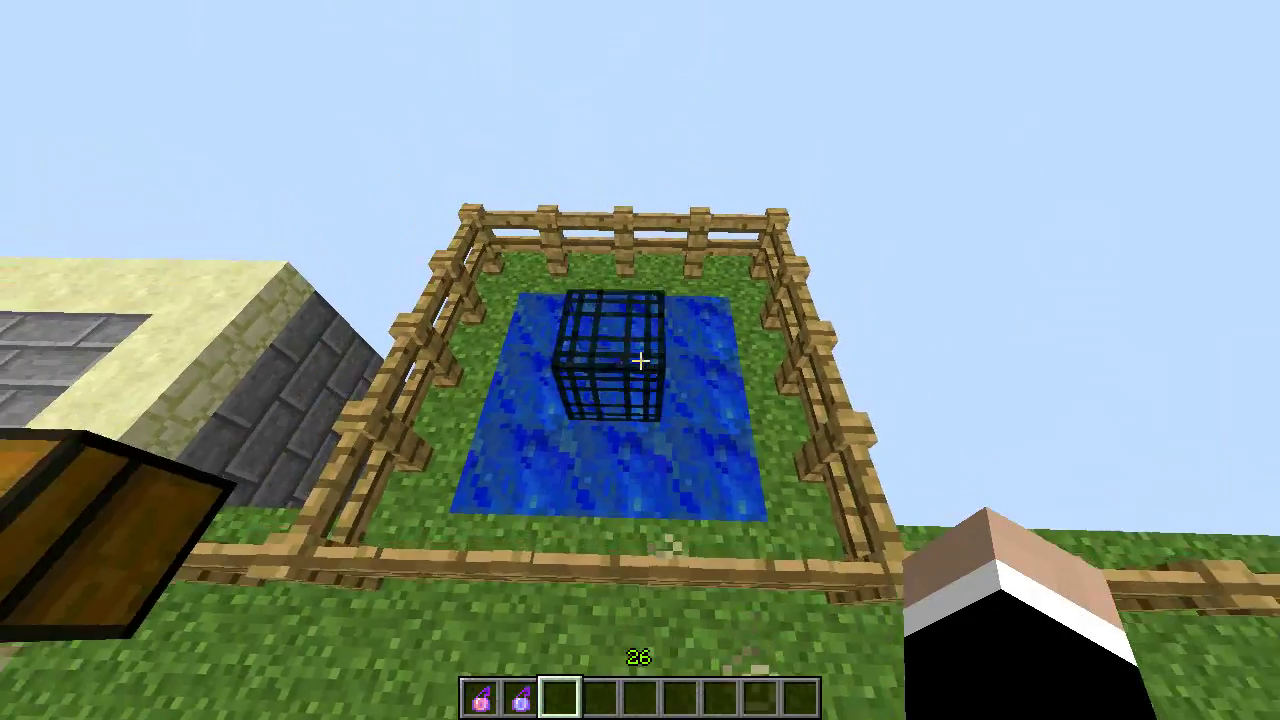
{"action": "key", "text": "w"}
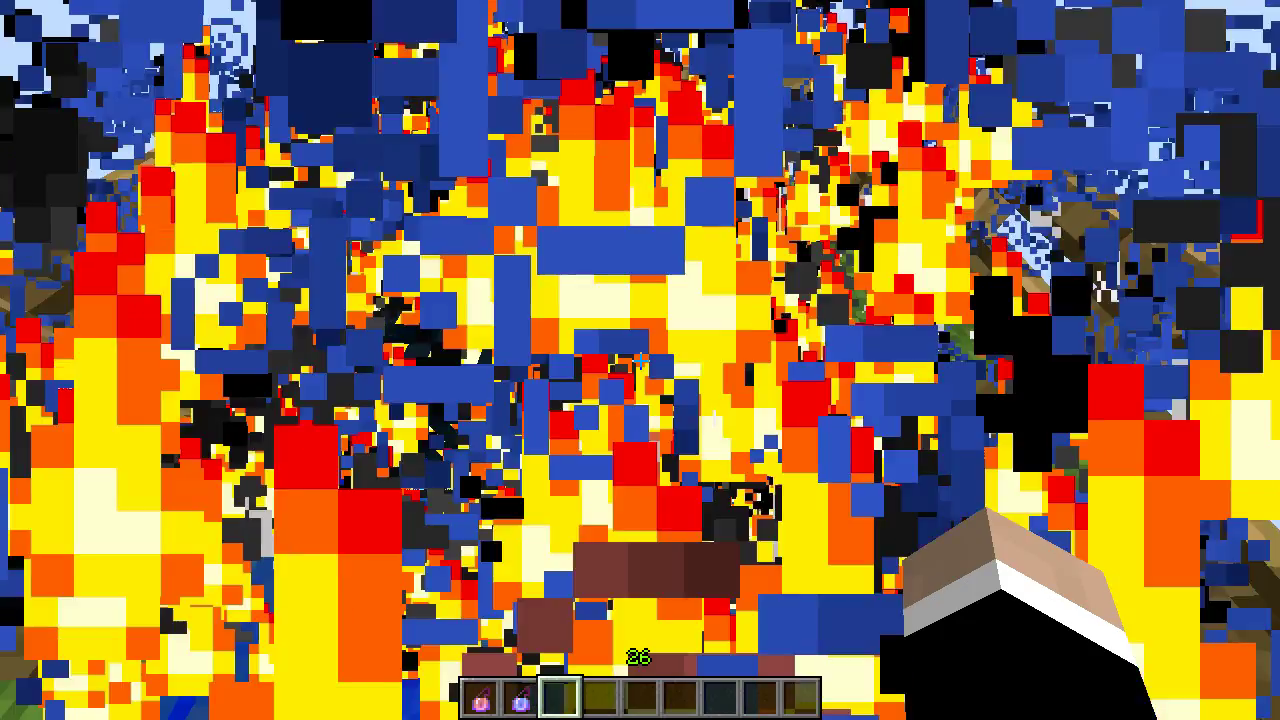
Set Particles to Minimal in the animation settings and return to flying over the build
{"action": "key", "text": "Escape"}
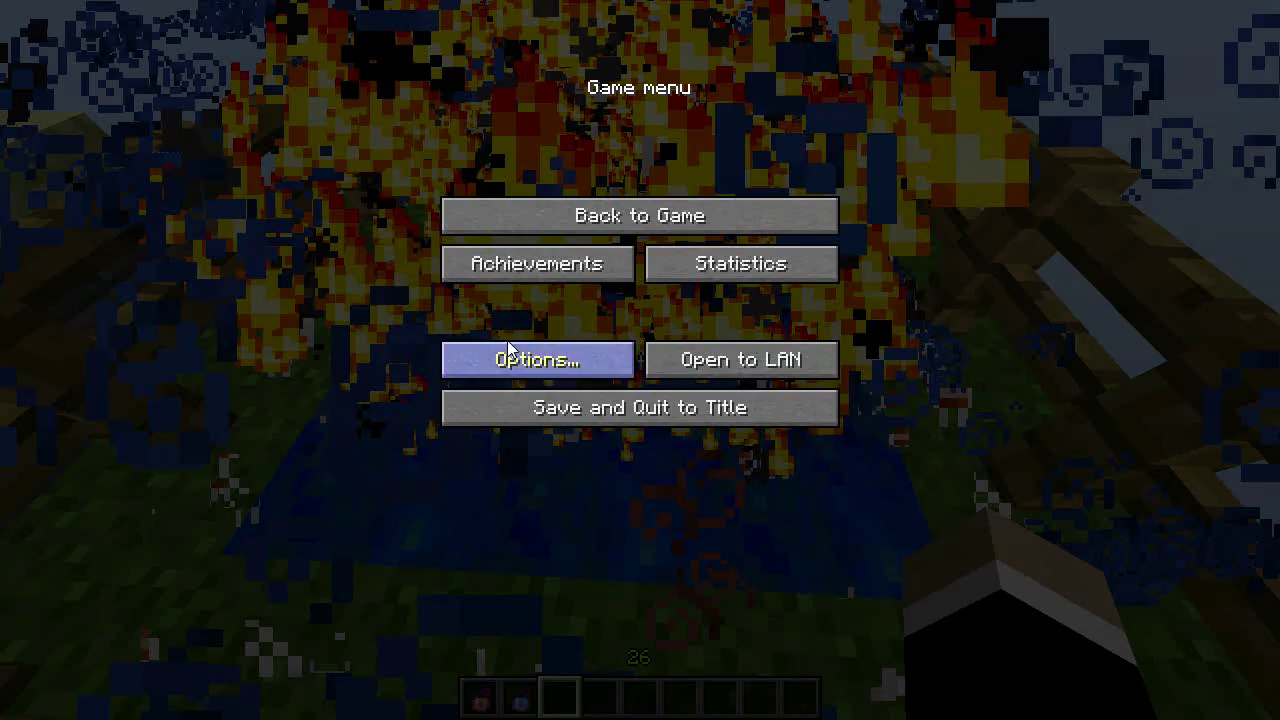
{"action": "left_click", "coordinate": [510, 355]}
{"action": "left_click", "coordinate": [513, 323]}
{"action": "left_click", "coordinate": [514, 414]}
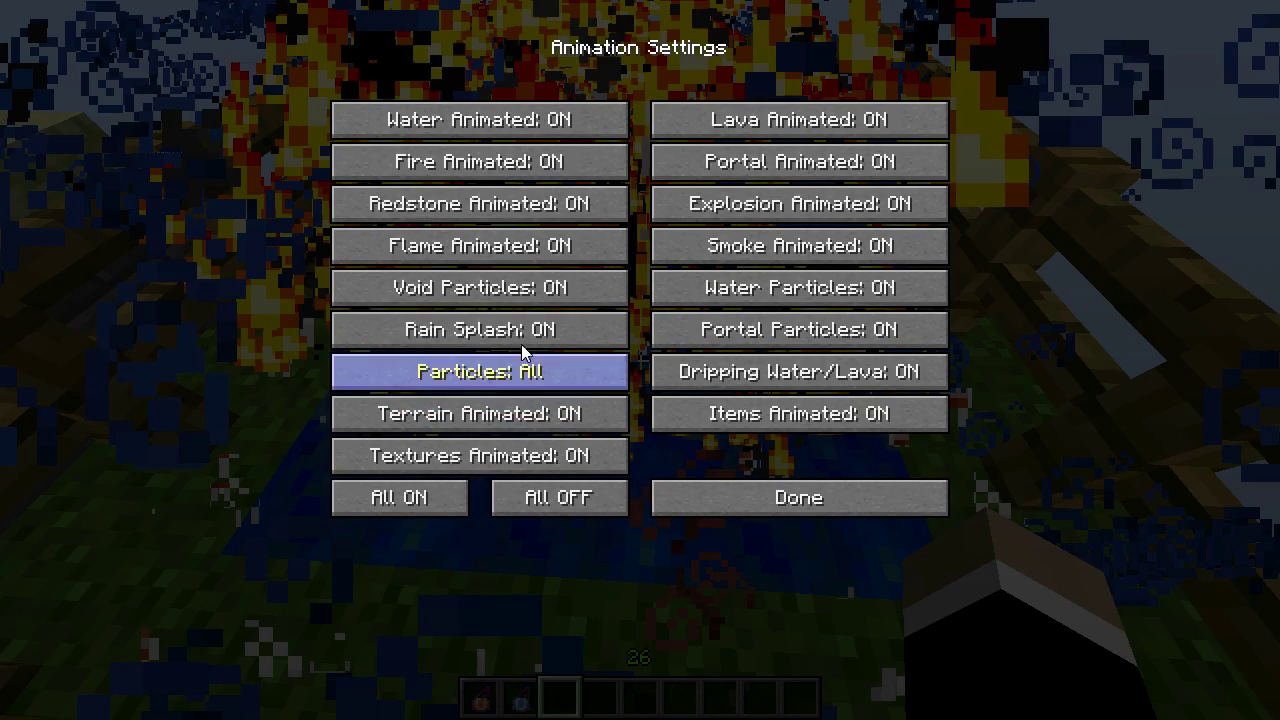
{"action": "left_click", "coordinate": [512, 372]}
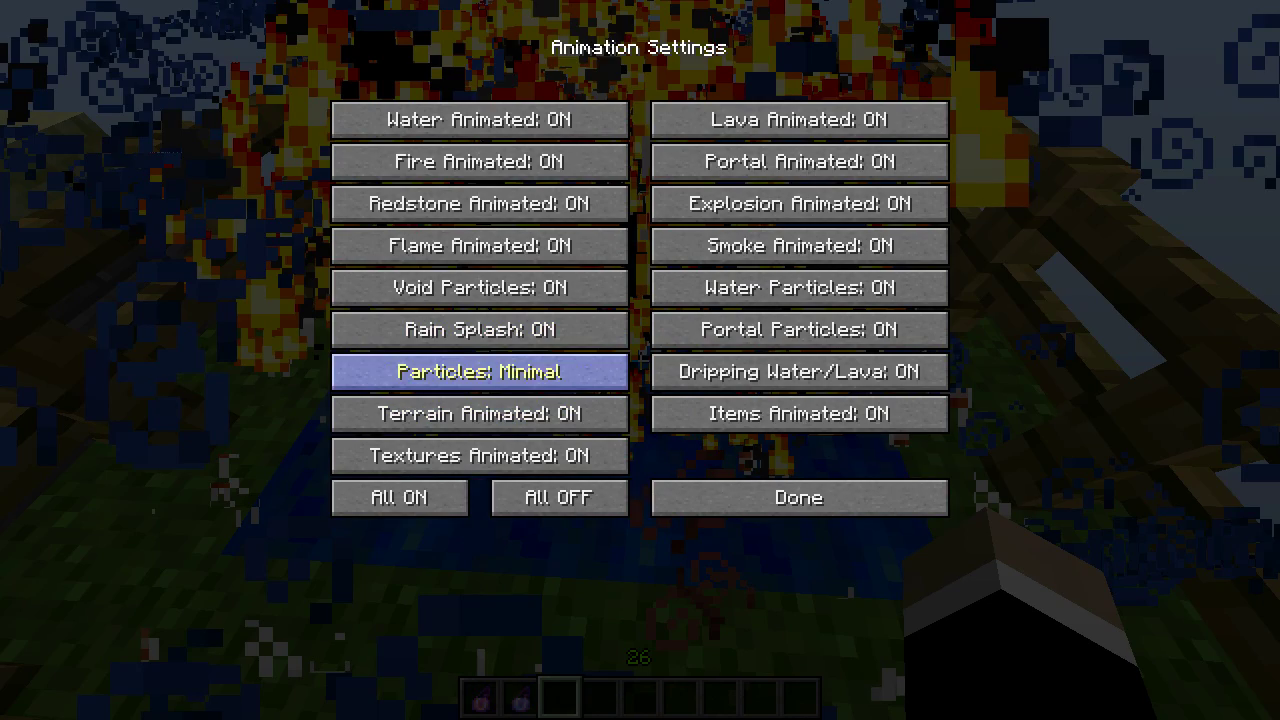
{"action": "key", "text": "Escape"}
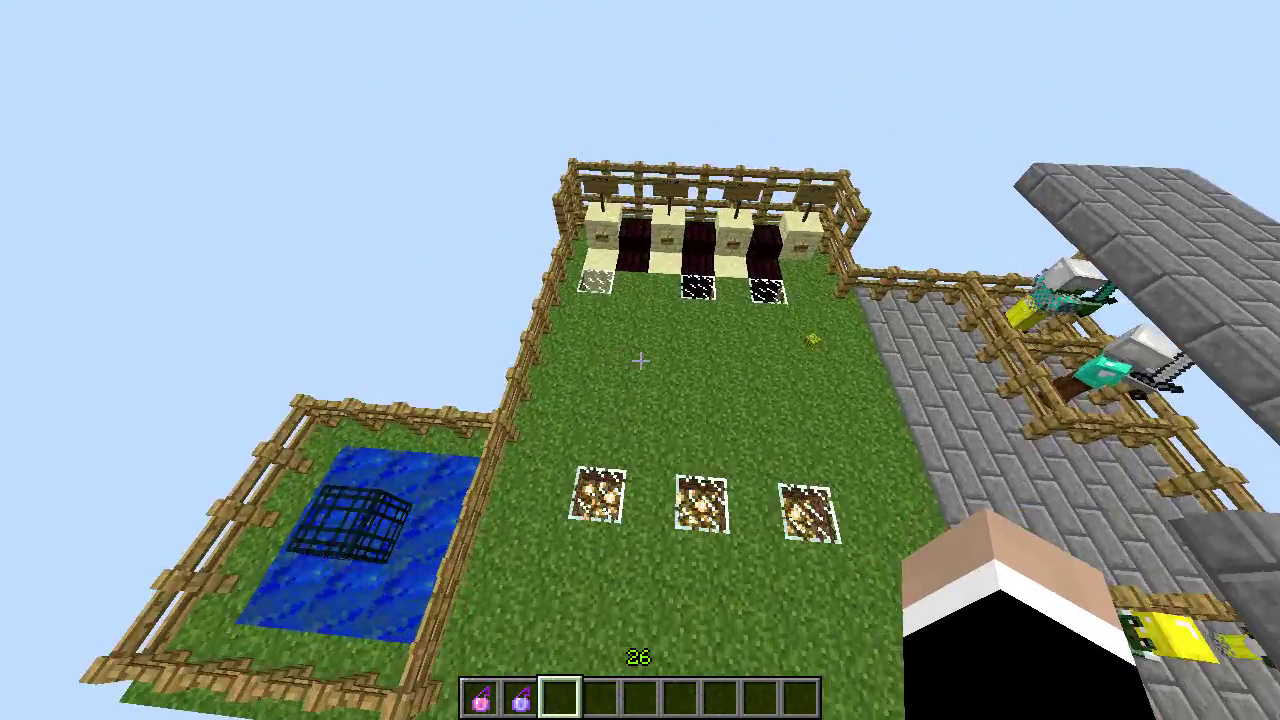
{"action": "key", "text": "shift"}
{"action": "key", "text": "w"}
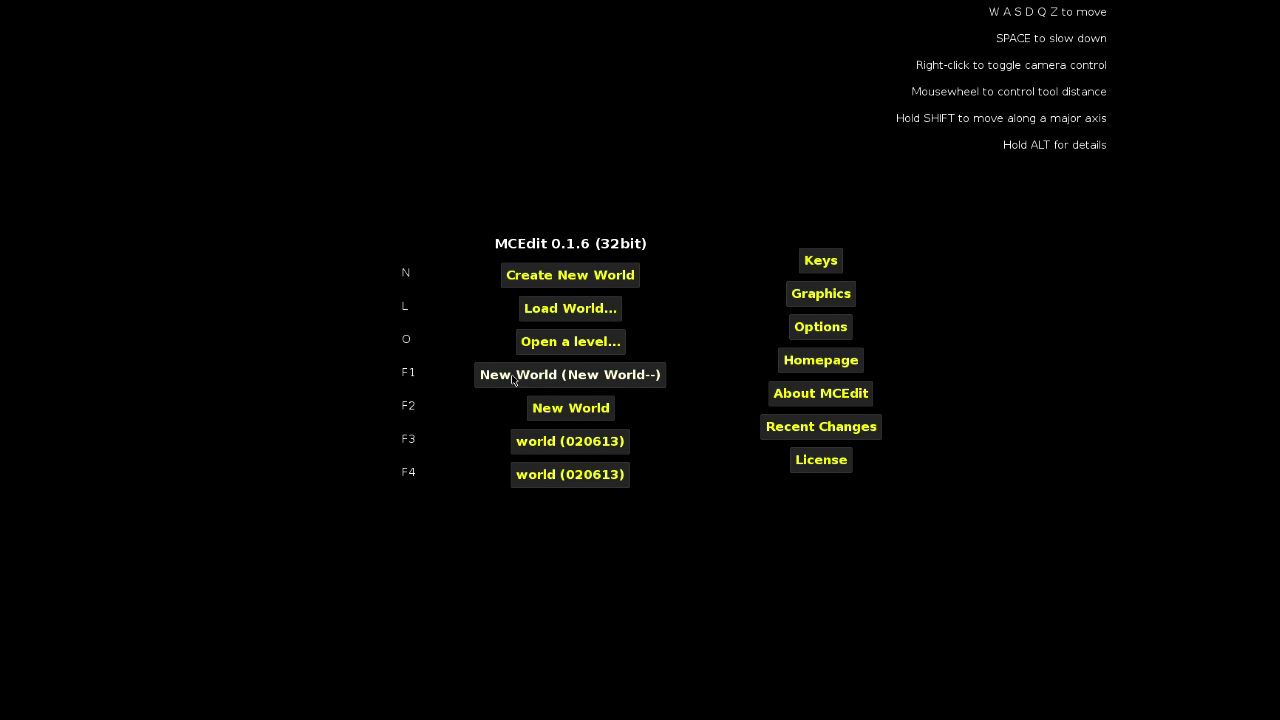
Open New World (New World--) in MCEdit and select a 3W x 3L x 2H region around the green item marker on the grass
{"action": "left_click", "coordinate": [590, 377]}
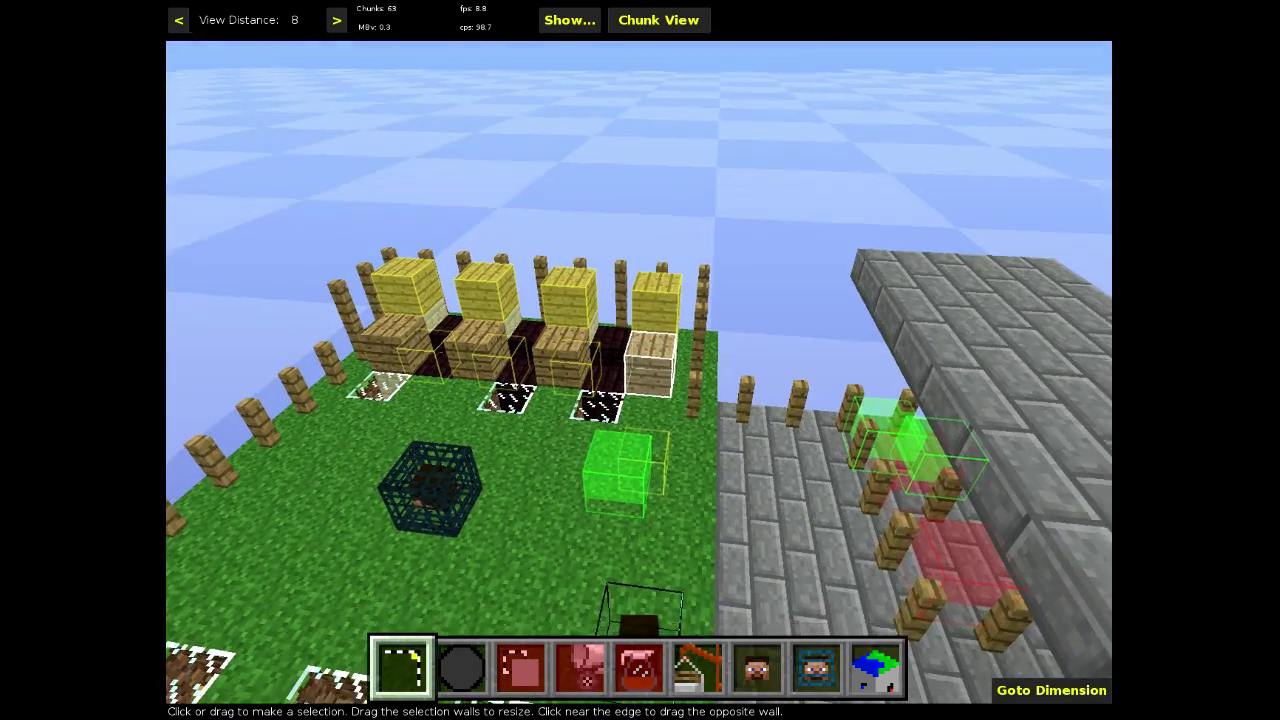
{"action": "key", "text": "w"}
{"action": "right_click", "coordinate": [639, 372]}
{"action": "left_click", "coordinate": [566, 328]}
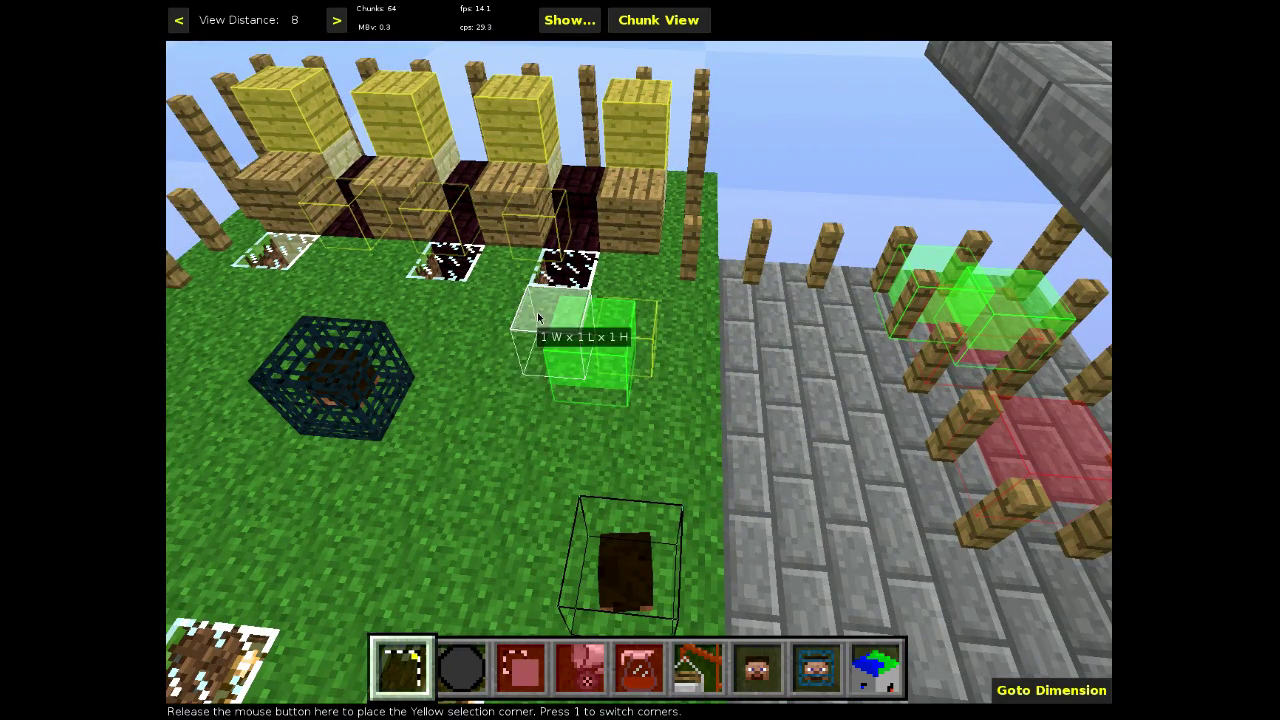
{"action": "left_click", "coordinate": [675, 417]}
{"action": "left_click_drag", "start_coordinate": [625, 341], "coordinate": [625, 334]}
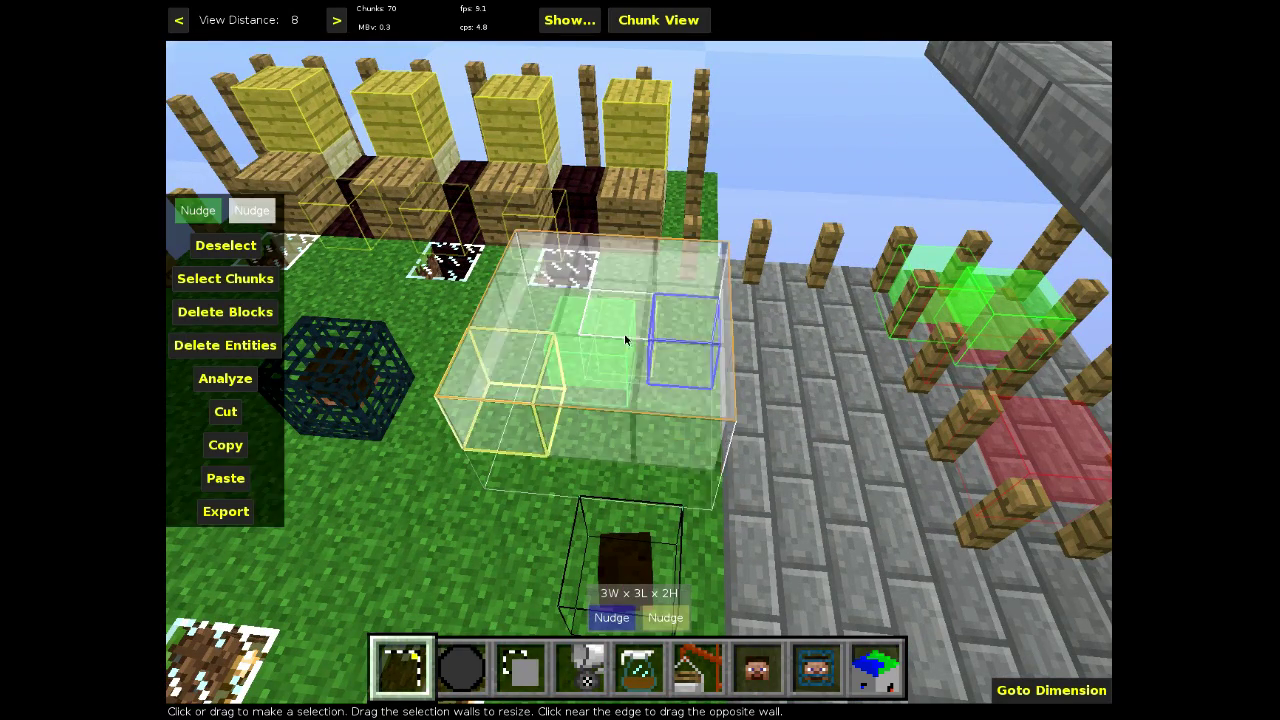
Run the Create Spawners filter on the selected region with position data included and save the world
{"action": "left_click", "coordinate": [641, 668]}
{"action": "left_click", "coordinate": [334, 278]}
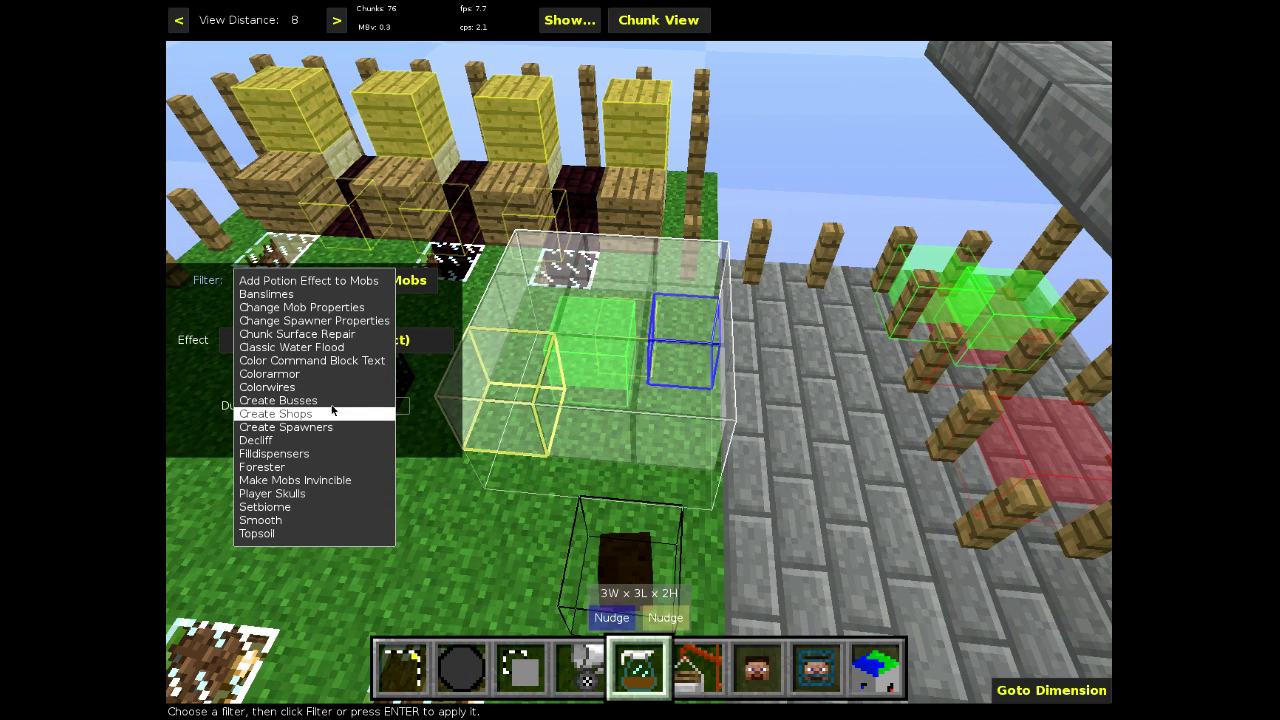
{"action": "left_click", "coordinate": [331, 427]}
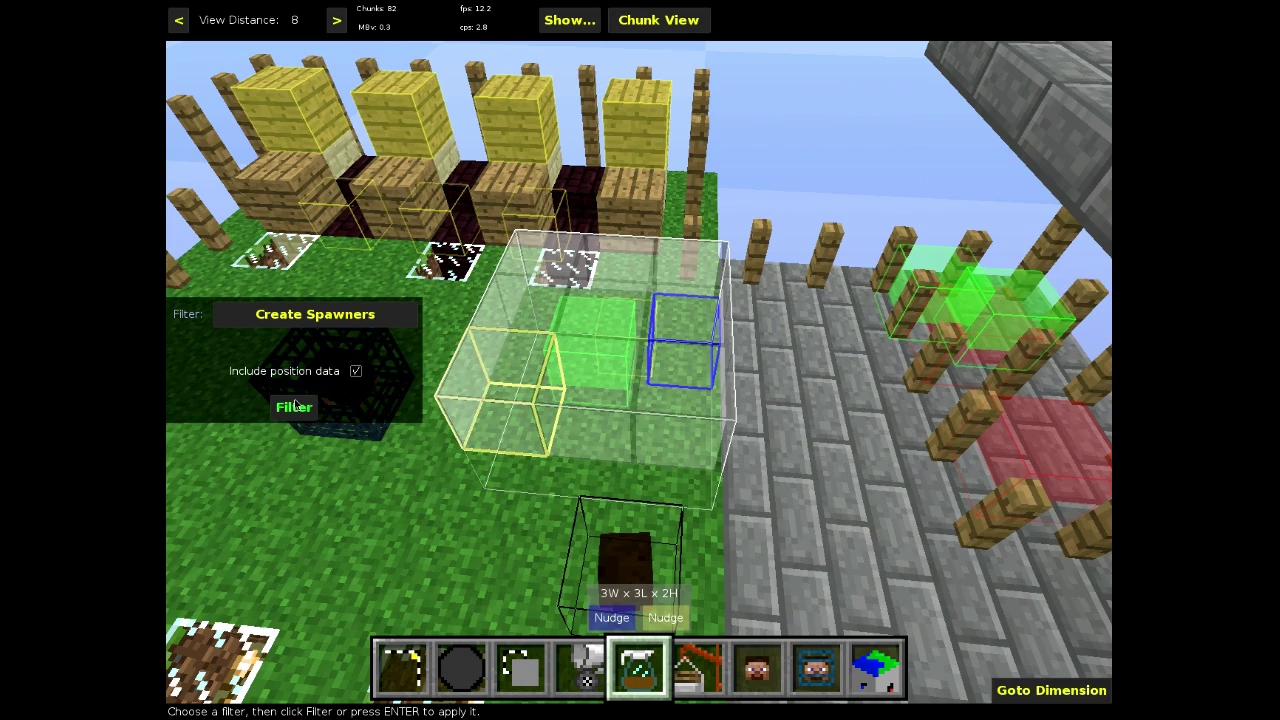
{"action": "left_click", "coordinate": [294, 406]}
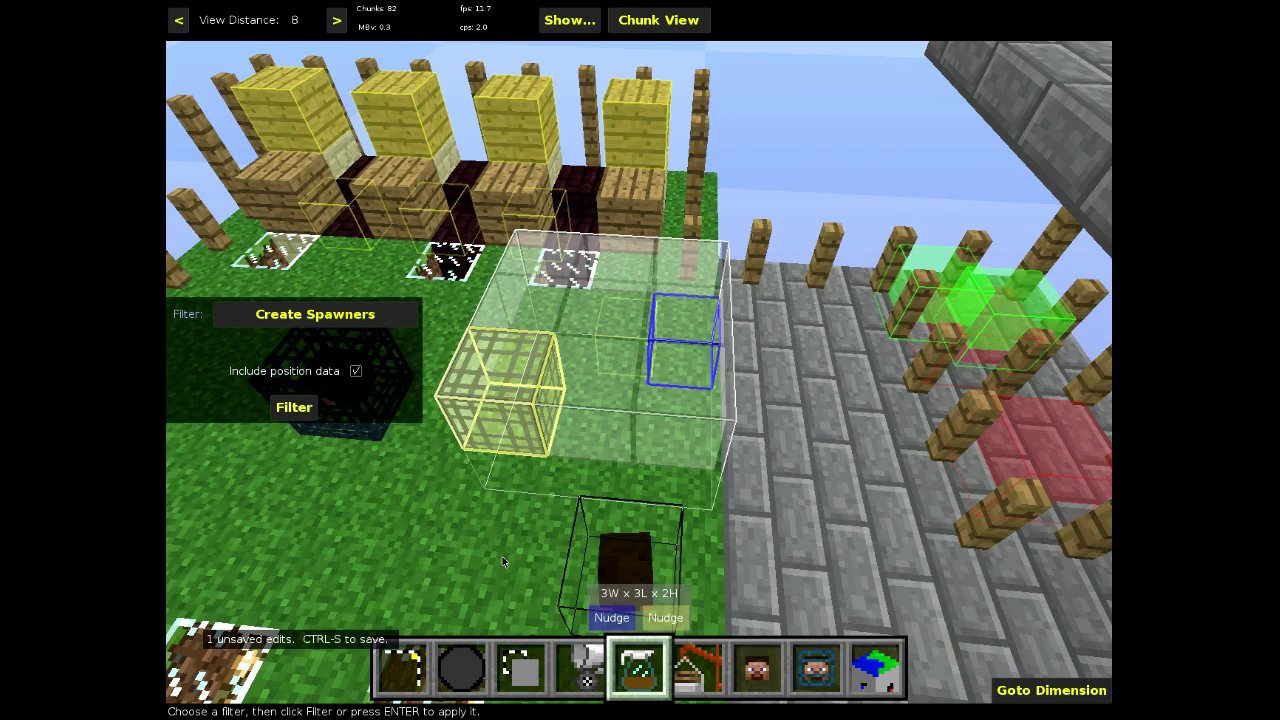
{"action": "key", "text": "ctrl+s"}
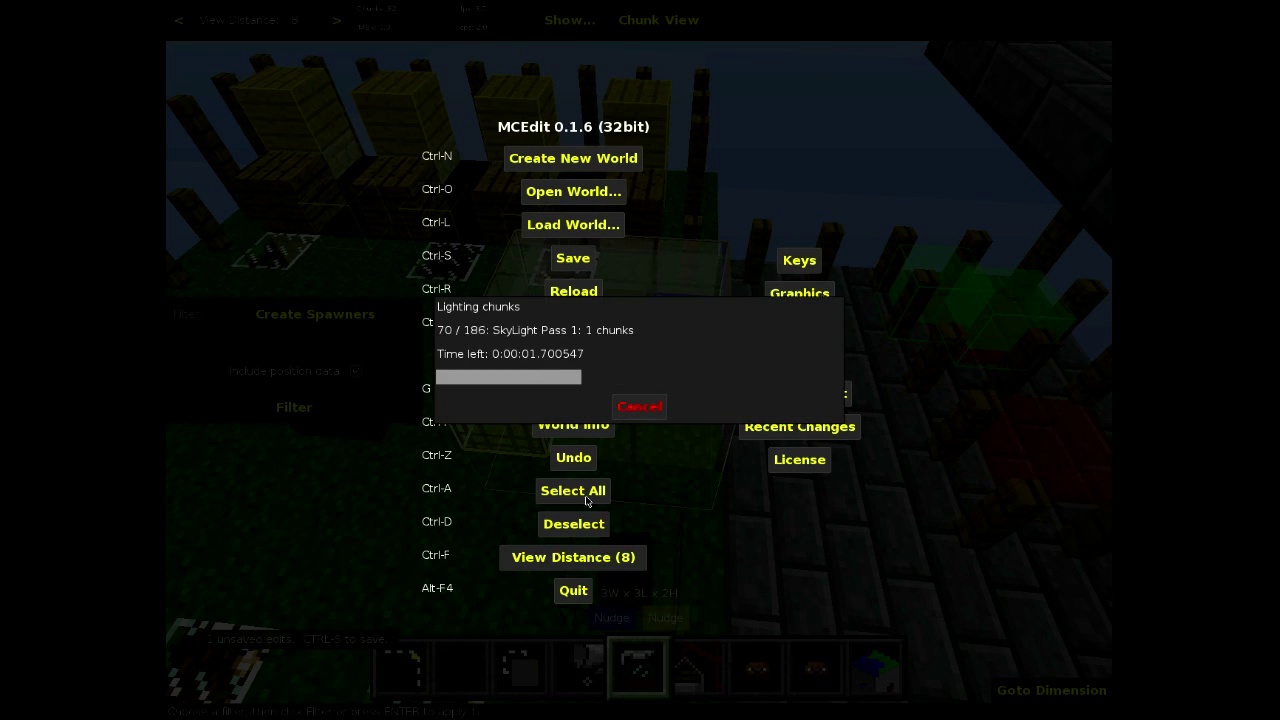
{"action": "key", "text": "1"}
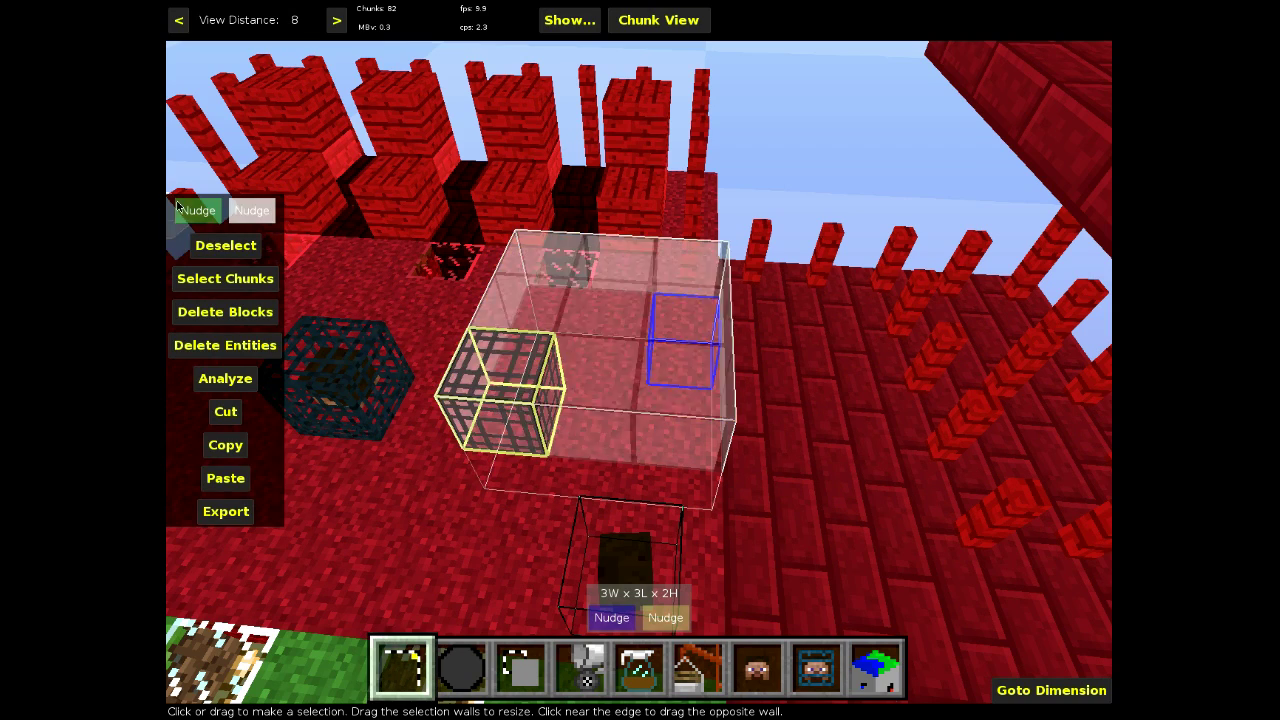
Clear the region selection, open the new spawner's entity list and keep Item as its type
{"action": "key", "text": "ctrl+d"}
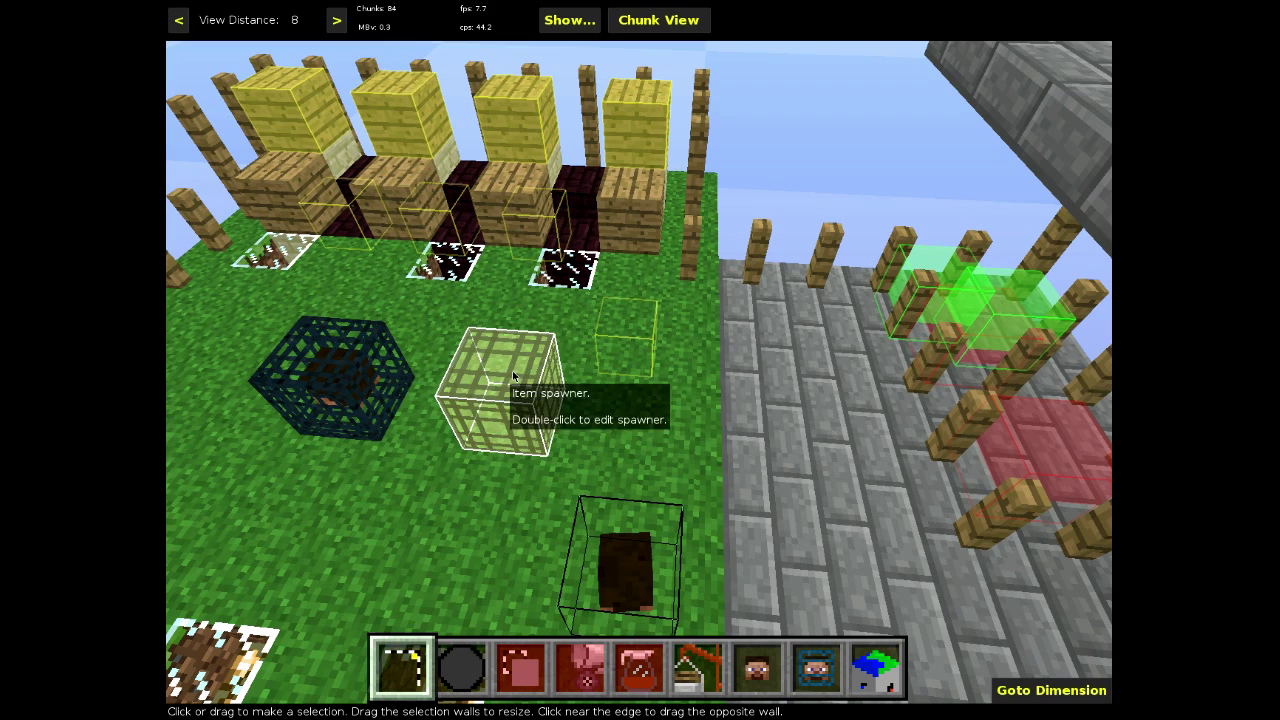
{"action": "double_click", "coordinate": [513, 375]}
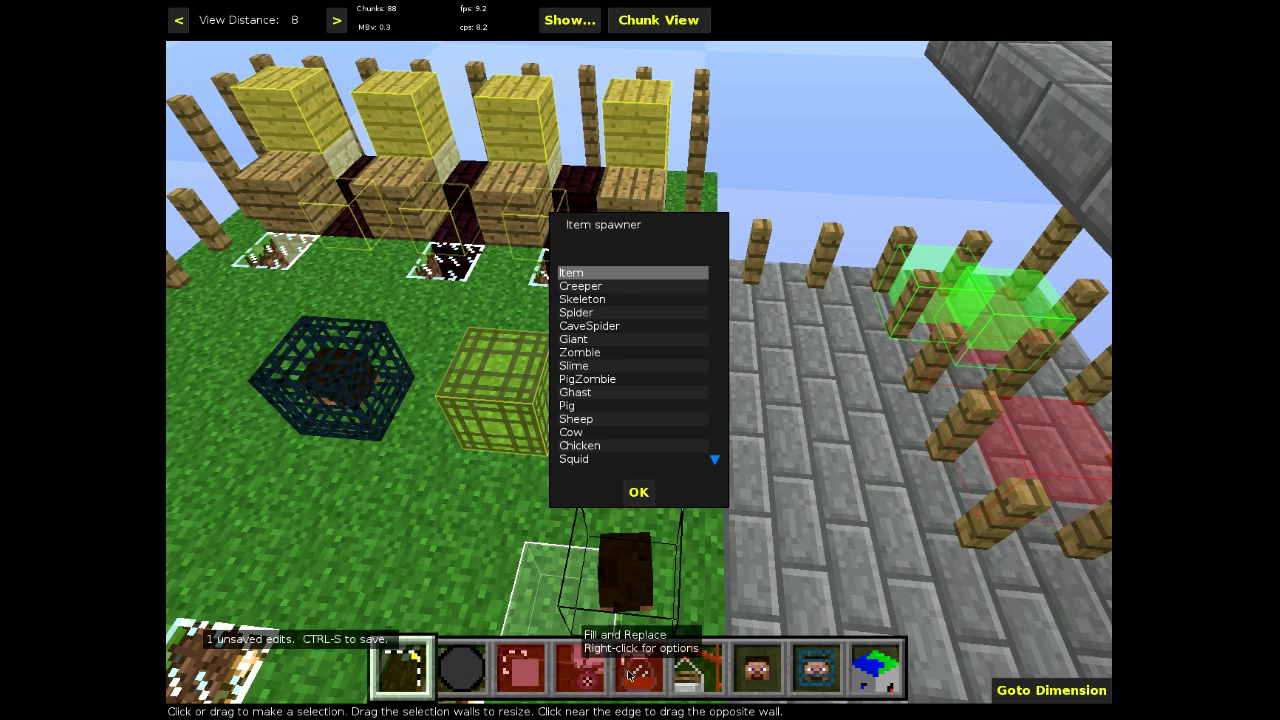
{"action": "left_click", "coordinate": [638, 491]}
{"action": "left_click", "coordinate": [515, 412]}
{"action": "left_click", "coordinate": [515, 412]}
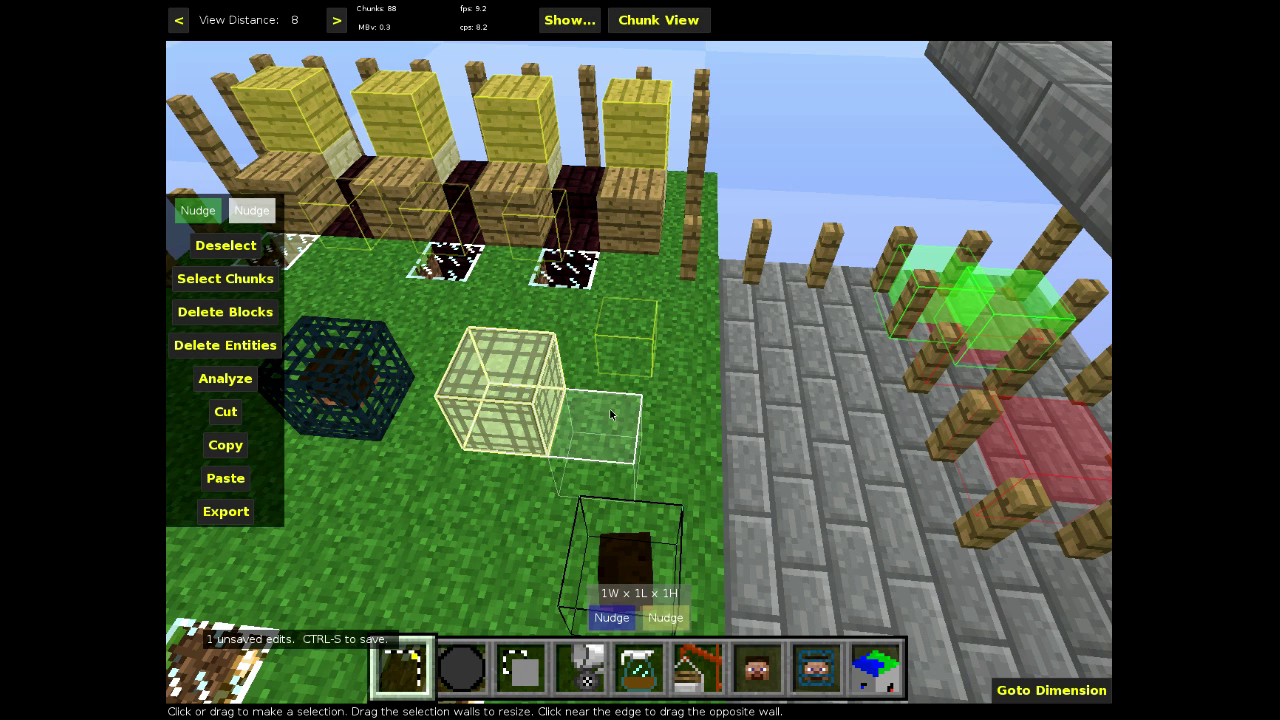
{"action": "left_click", "coordinate": [230, 247]}
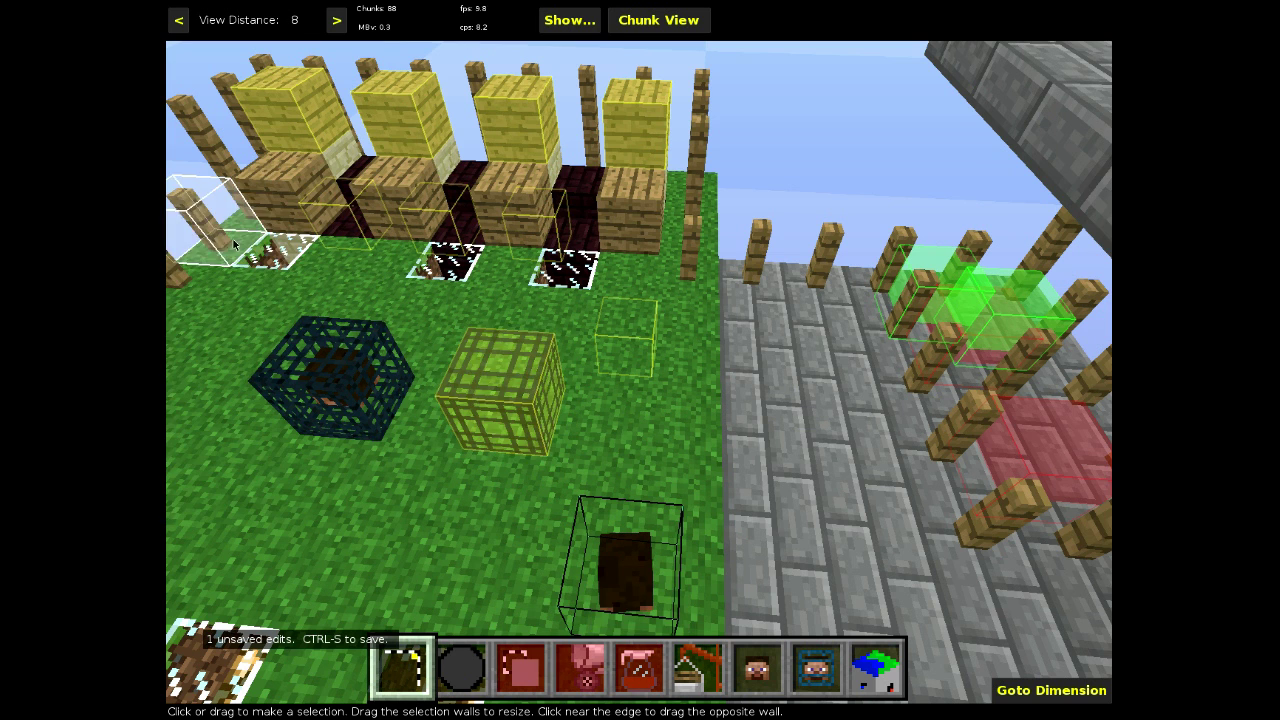
{"action": "left_click", "coordinate": [512, 413]}
{"action": "left_click", "coordinate": [511, 411]}
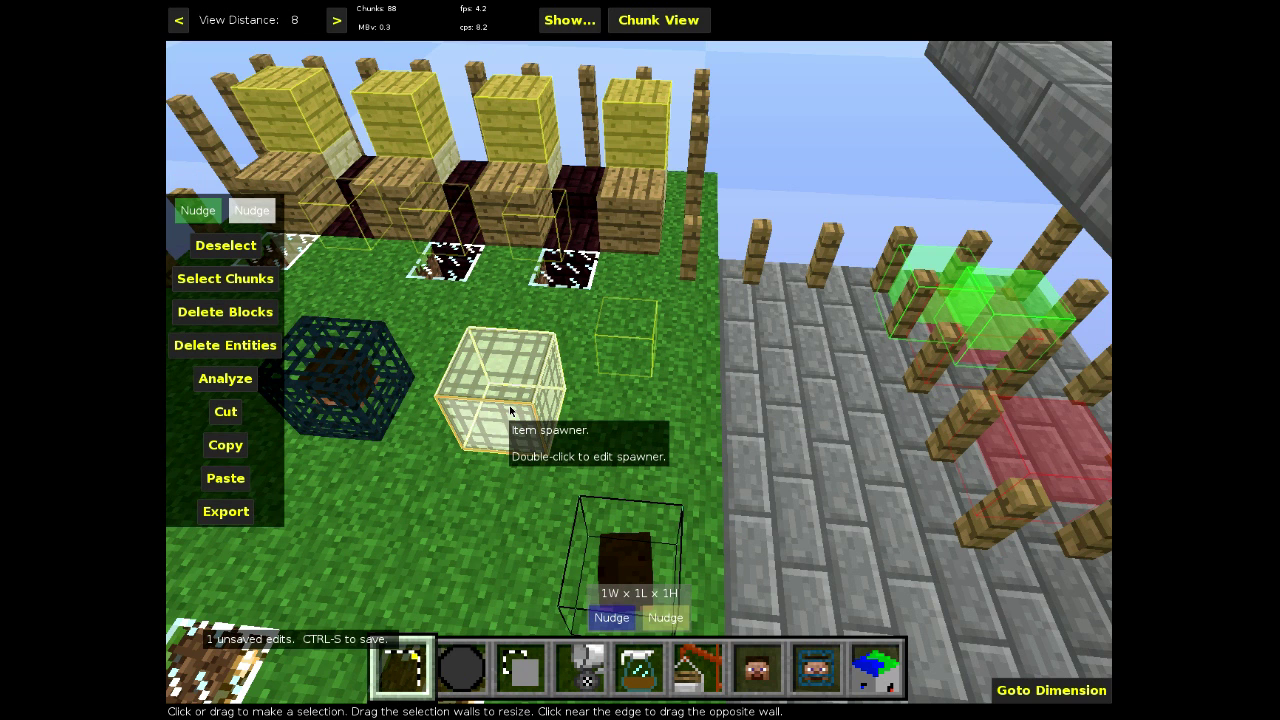
{"action": "left_click", "coordinate": [510, 408]}
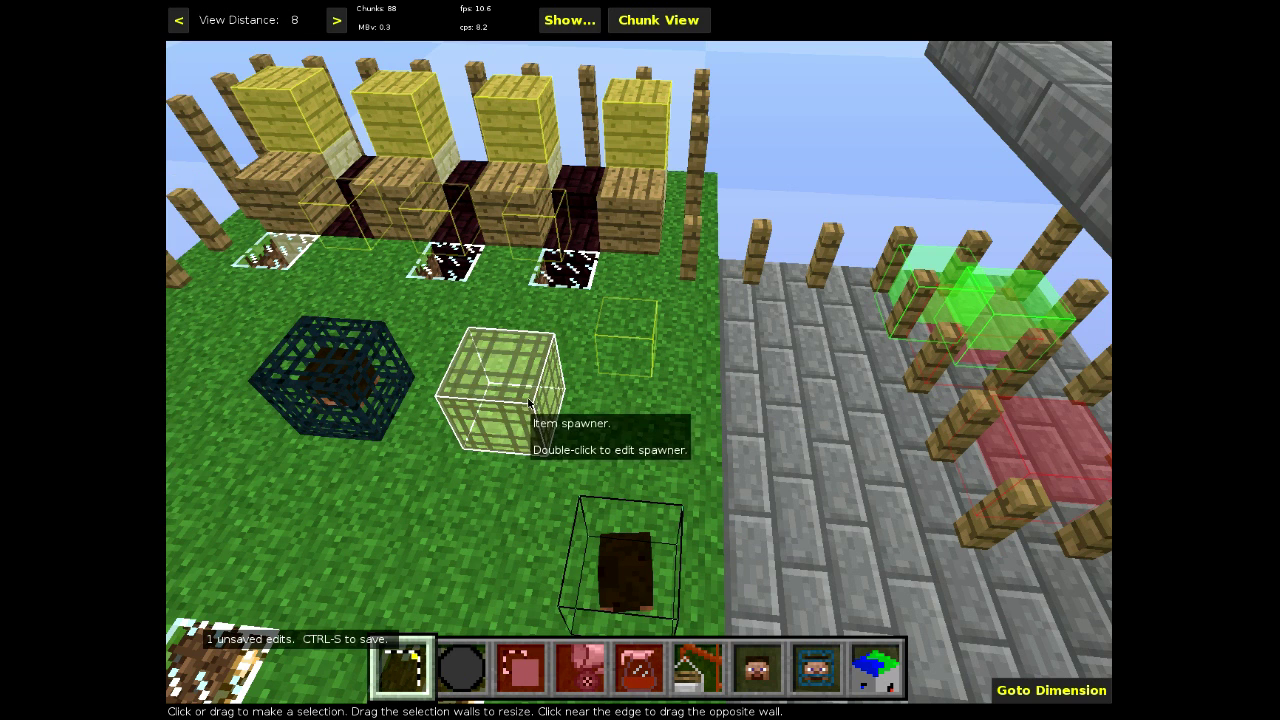
{"action": "key", "text": "Escape"}
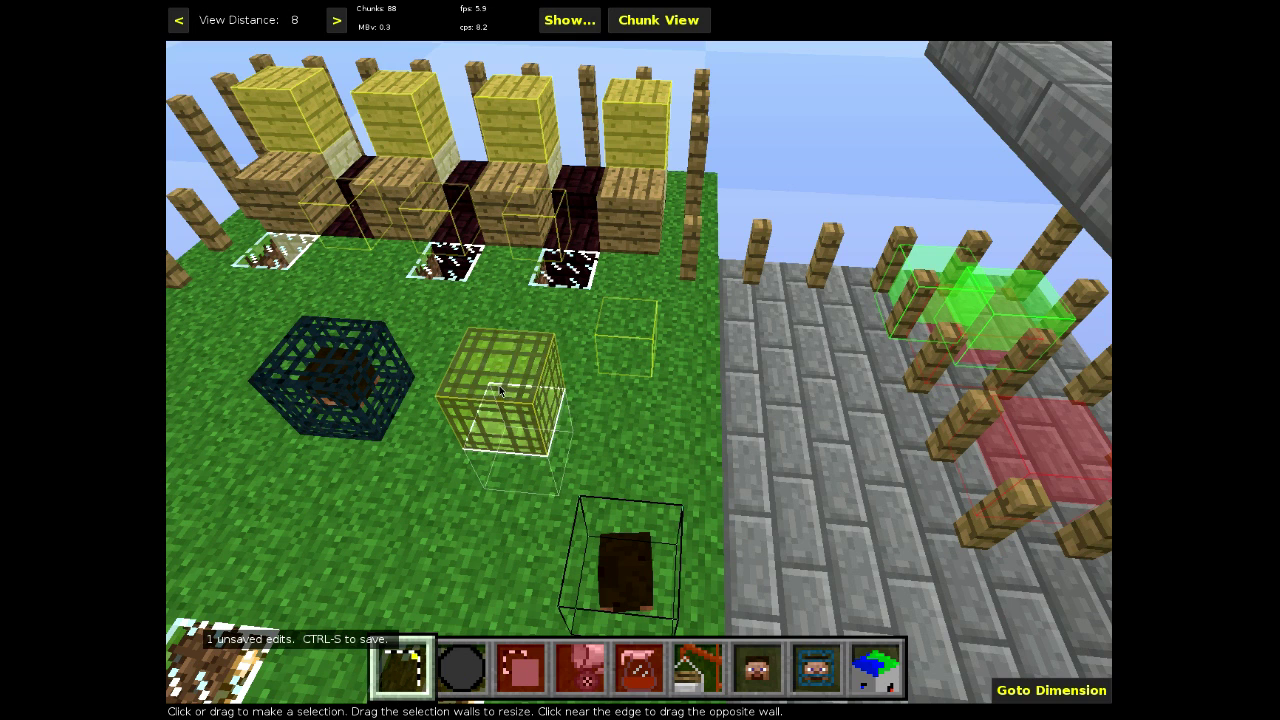
{"action": "double_click", "coordinate": [501, 393]}
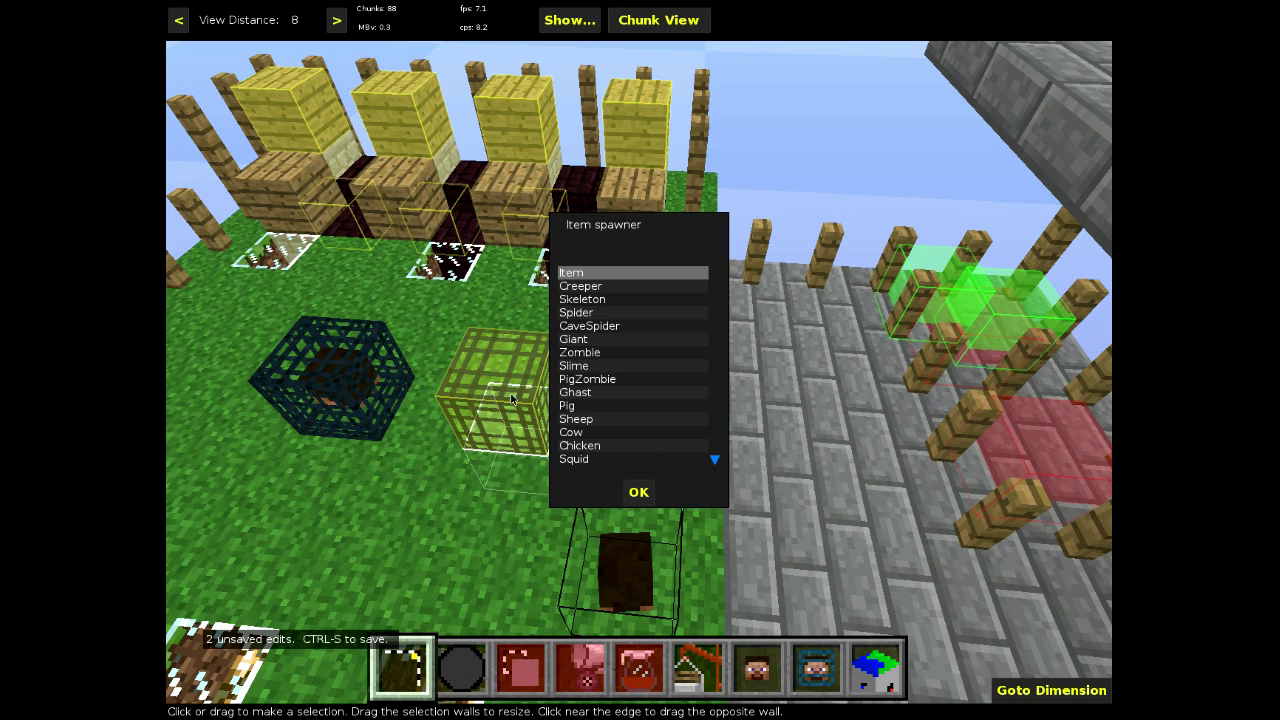
{"action": "key", "text": "Escape"}
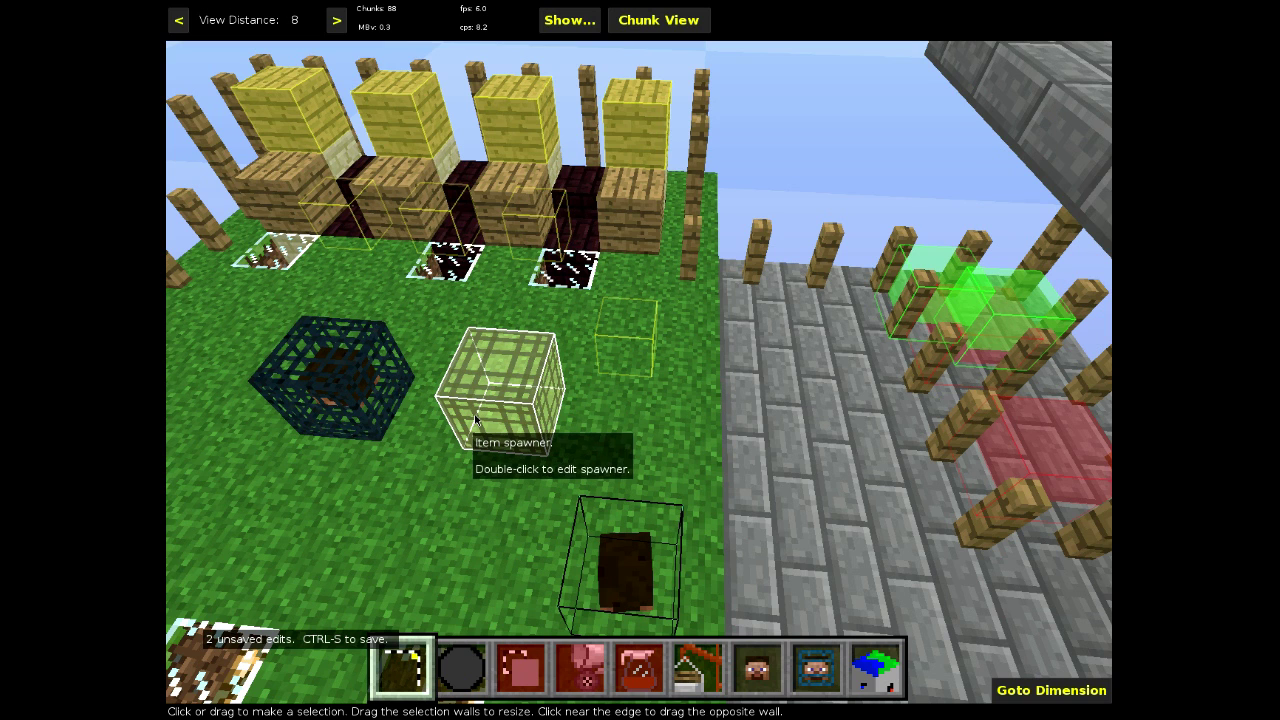
Select only the Item spawner block as a 1W x 1L x 1H region and choose the Change Spawner Properties filter
{"action": "left_click", "coordinate": [476, 420]}
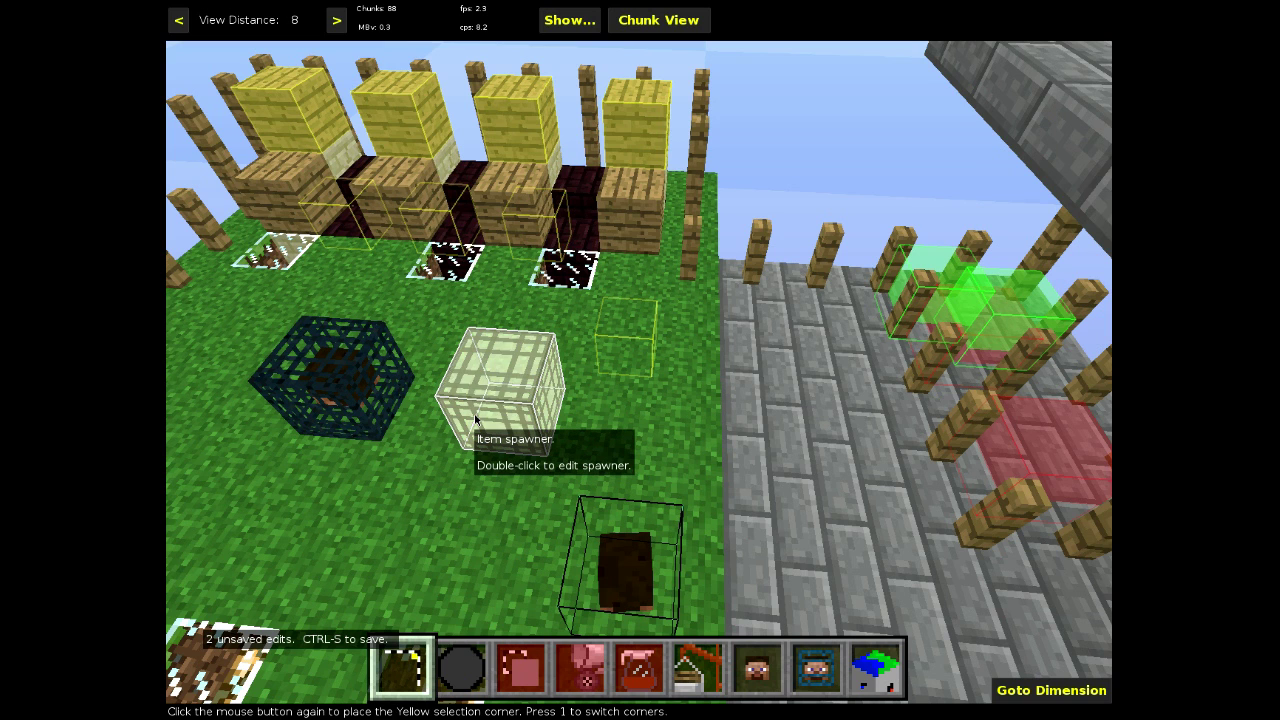
{"action": "left_click", "coordinate": [476, 420]}
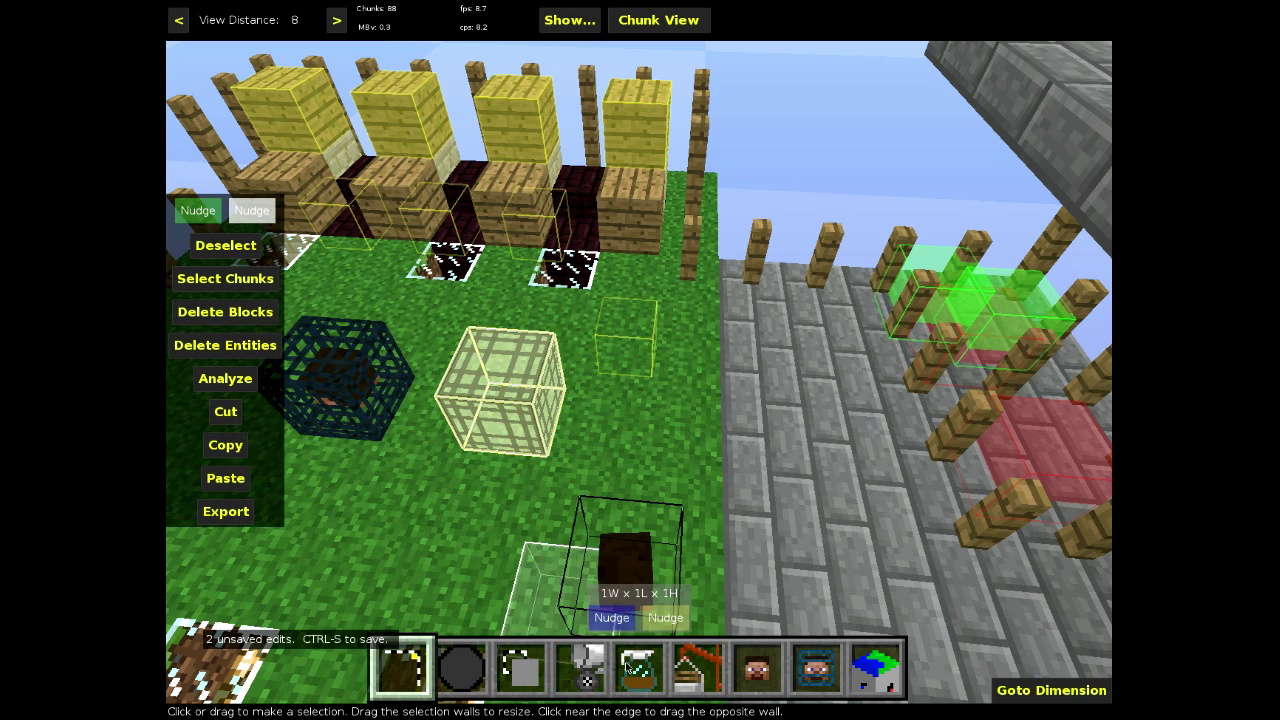
{"action": "key", "text": "5"}
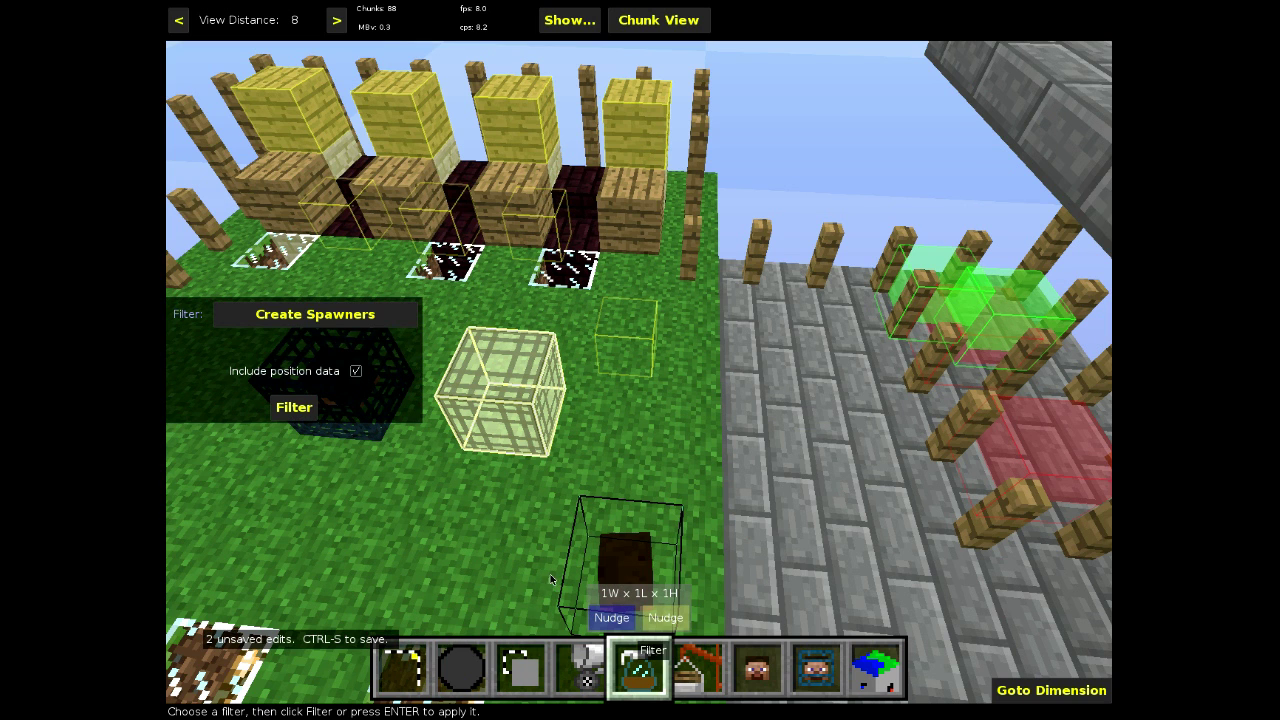
{"action": "left_click", "coordinate": [319, 318]}
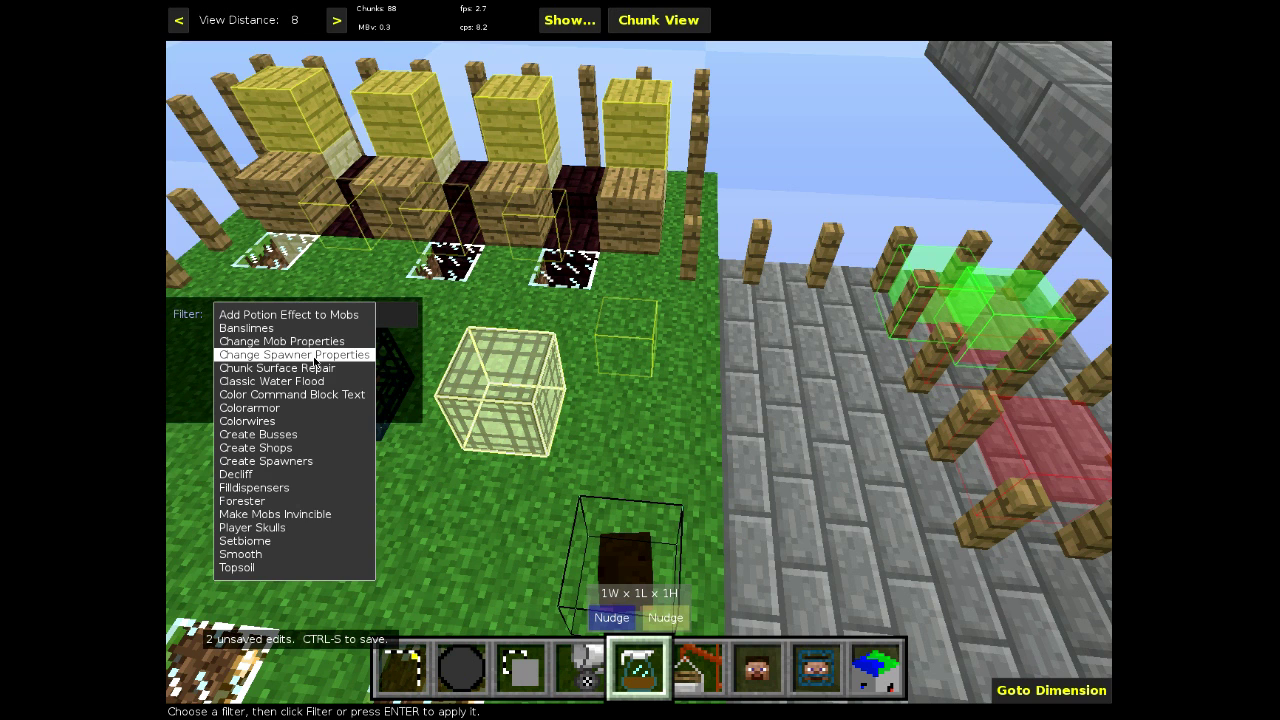
{"action": "left_click", "coordinate": [314, 355]}
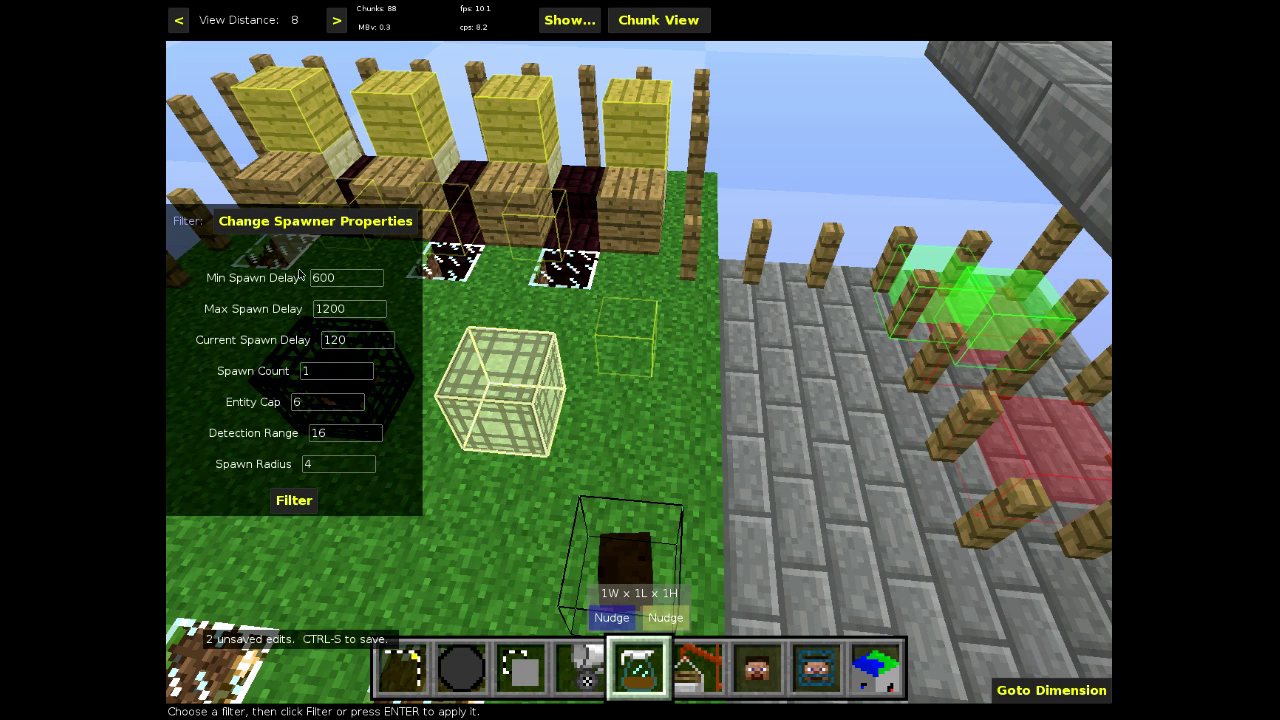
Set the spawner's minimum, maximum and current spawn delays and its detection range to 2, and save the world
{"action": "key", "text": "Escape"}
{"action": "key", "text": "Escape"}
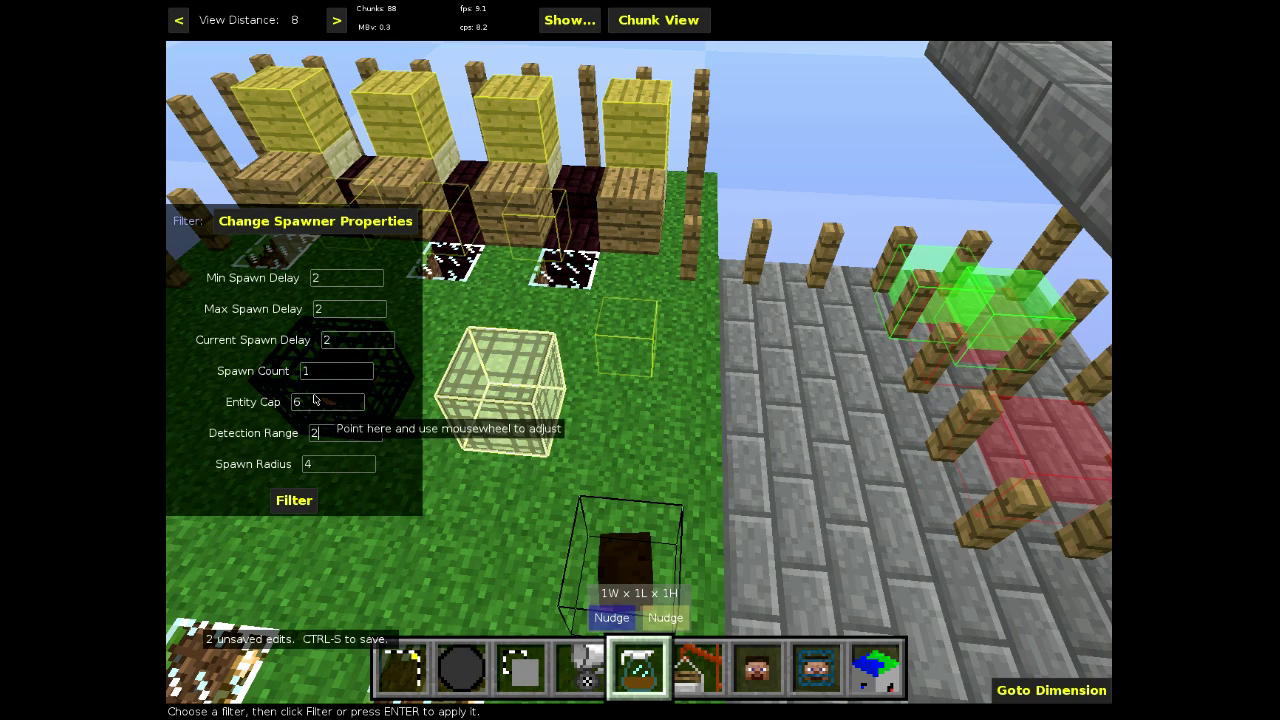
{"action": "key", "text": "Escape"}
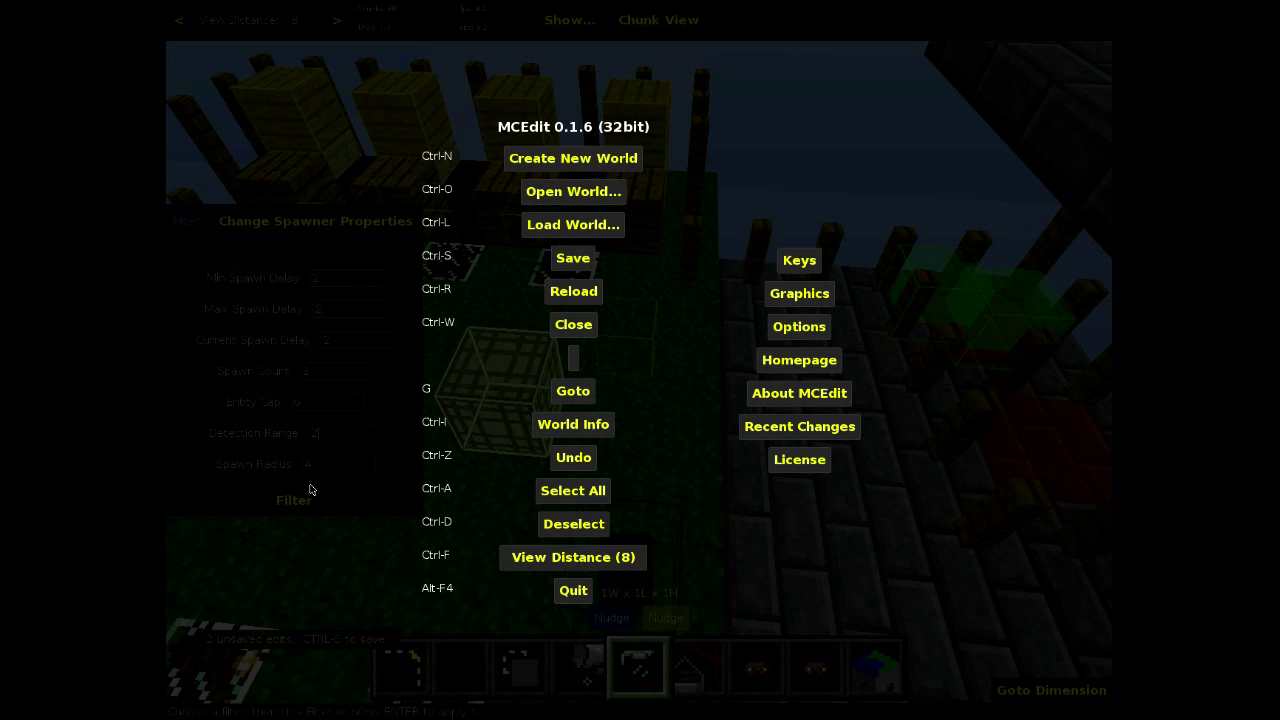
{"action": "key", "text": "ctrl+s"}
{"action": "key", "text": "Escape"}
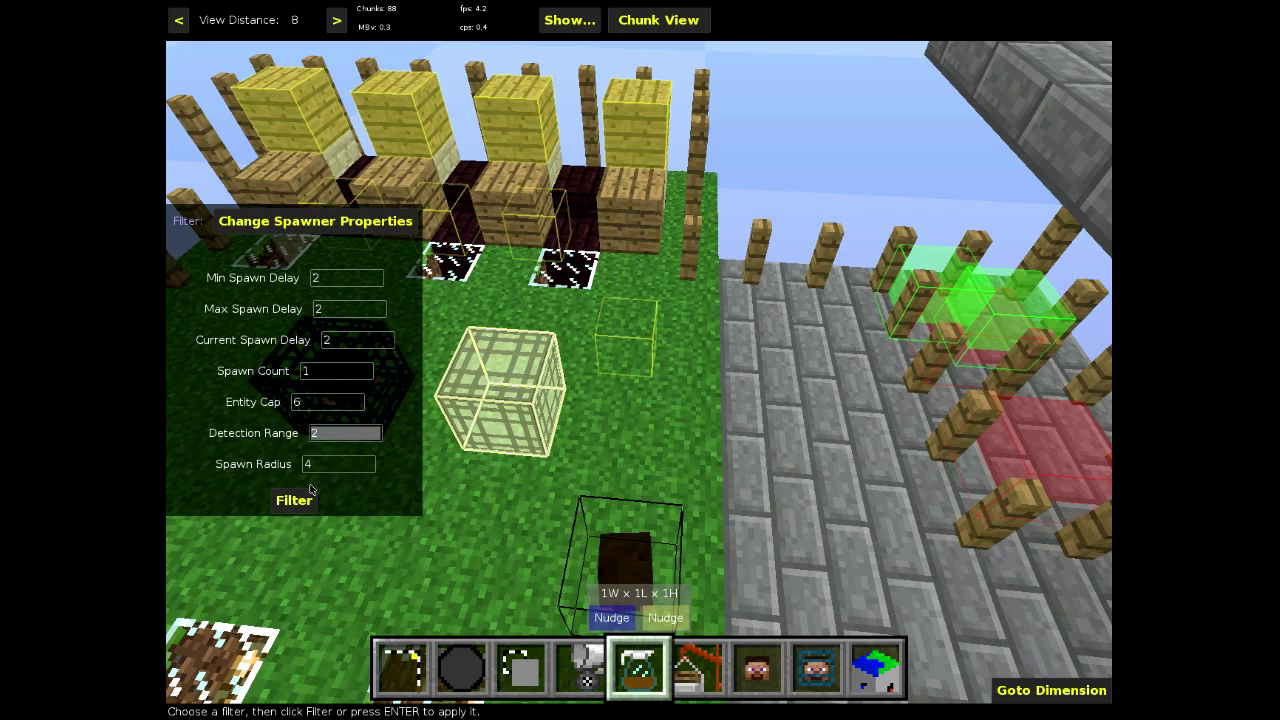
Switch to Minecraft, approach the Item spawner and collect the melons lying around it
{"action": "key", "text": "a"}
{"action": "key", "text": "d"}
{"action": "key", "text": "Escape"}
{"action": "key", "text": "Escape"}
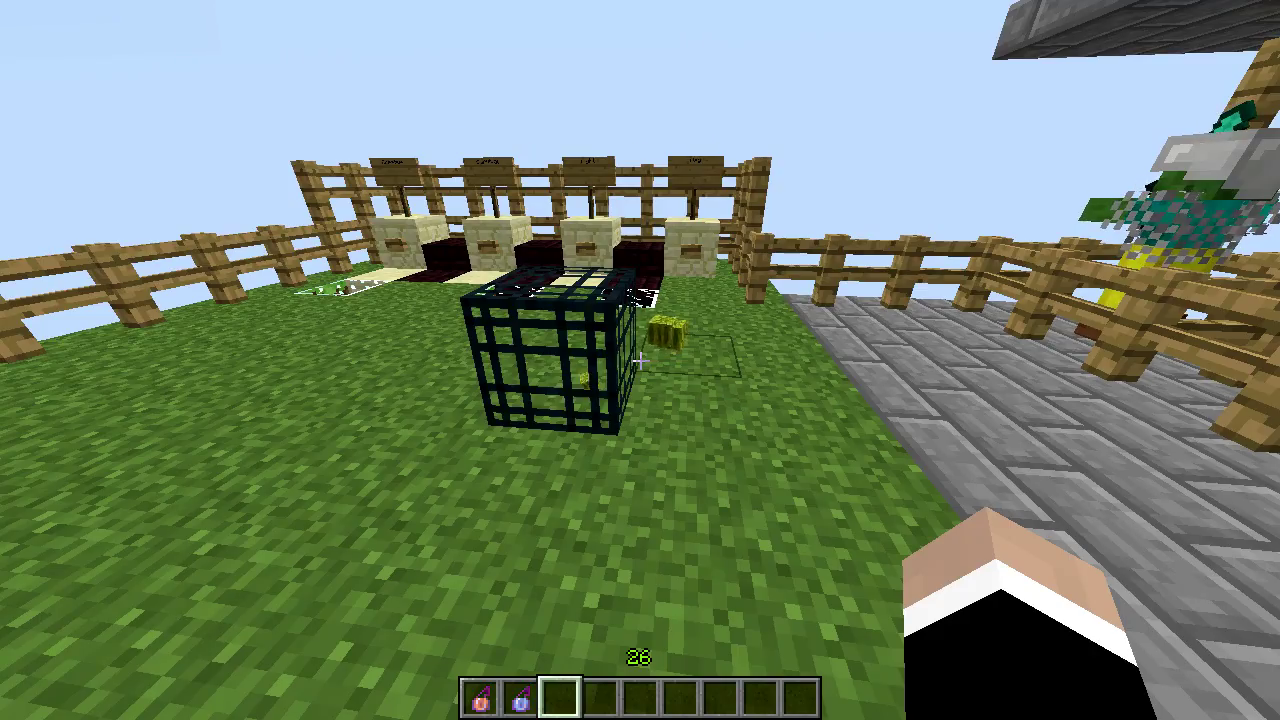
{"action": "key", "text": "w"}
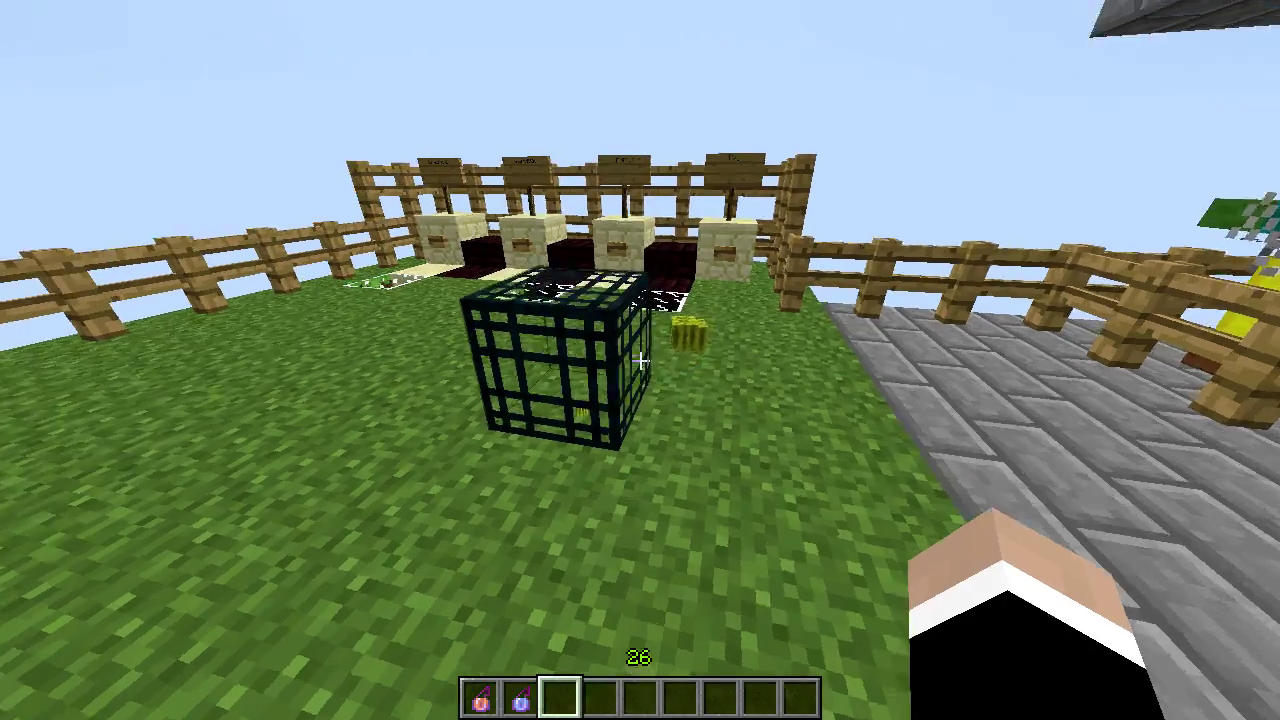
{"action": "key", "text": "s"}
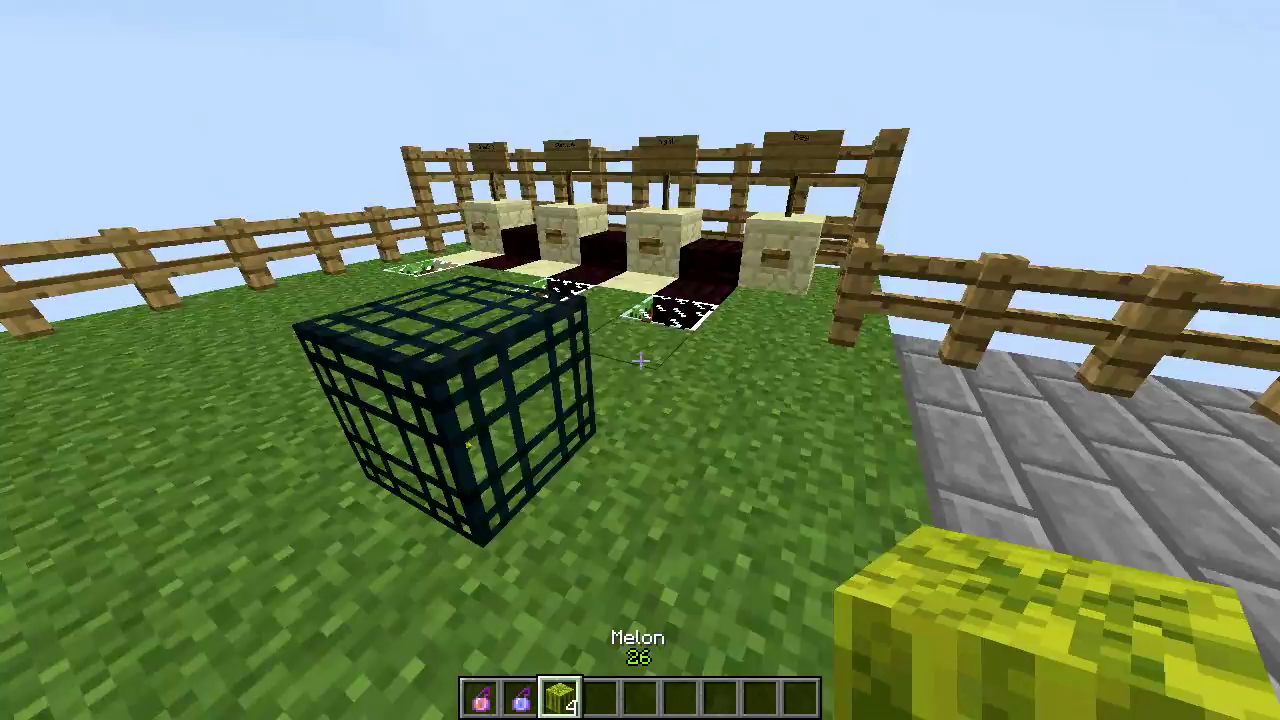
{"action": "scroll", "coordinate": [640, 360], "scroll_direction": "down", "scroll_amount": 1}
{"action": "key", "text": "a"}
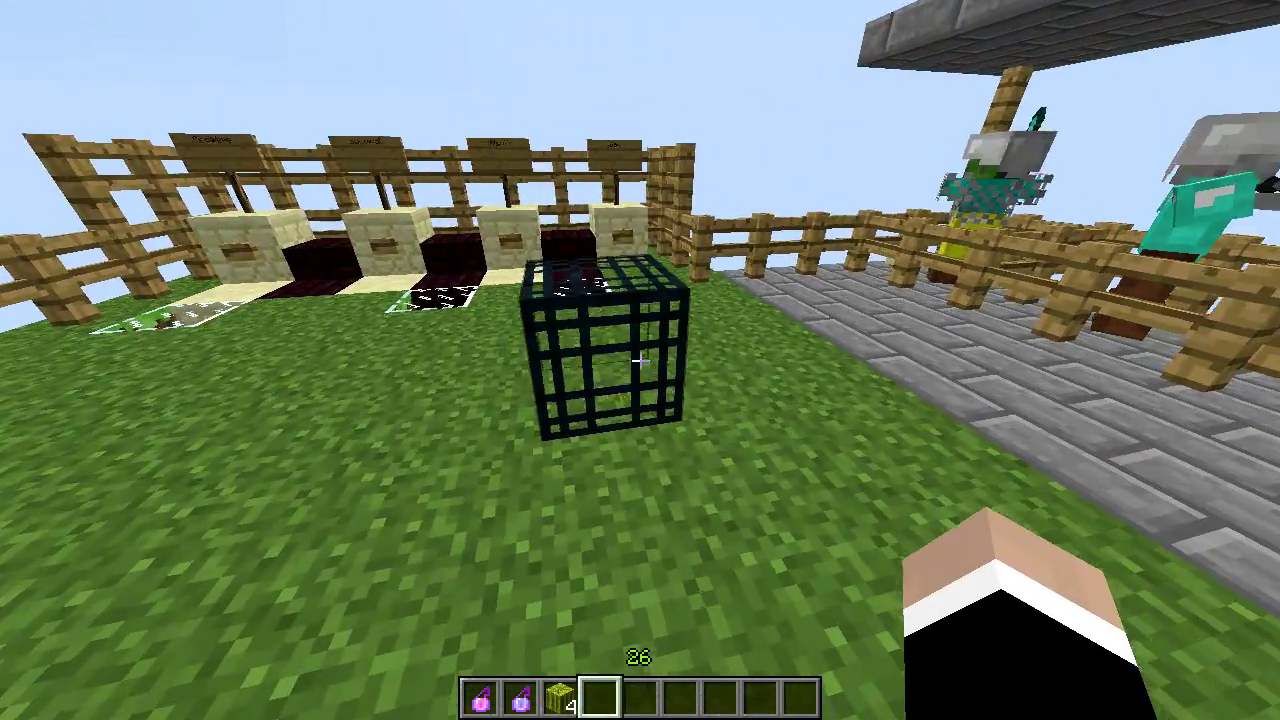
Examine the Item spawner from close up and from above, dropping one melon beside it and collecting it again
{"action": "key", "text": "w"}
{"action": "key", "text": "ctrl"}
{"action": "key", "text": "a"}
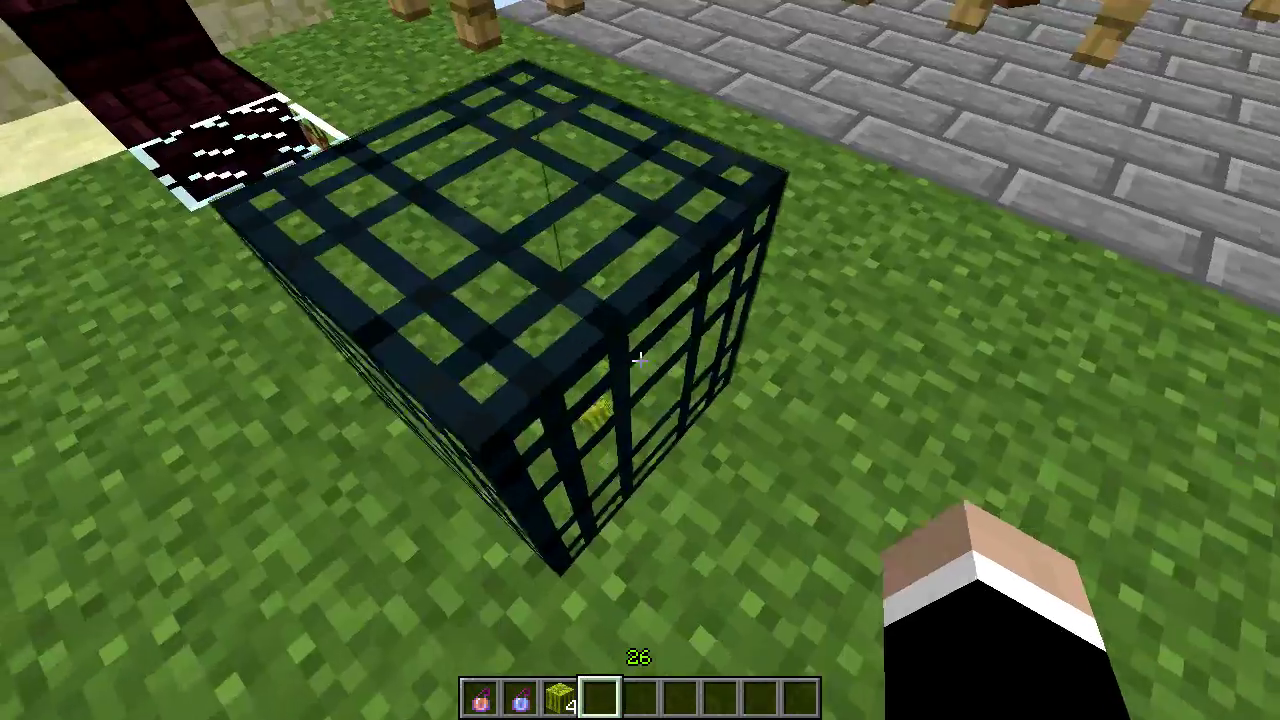
{"action": "key", "text": "space"}
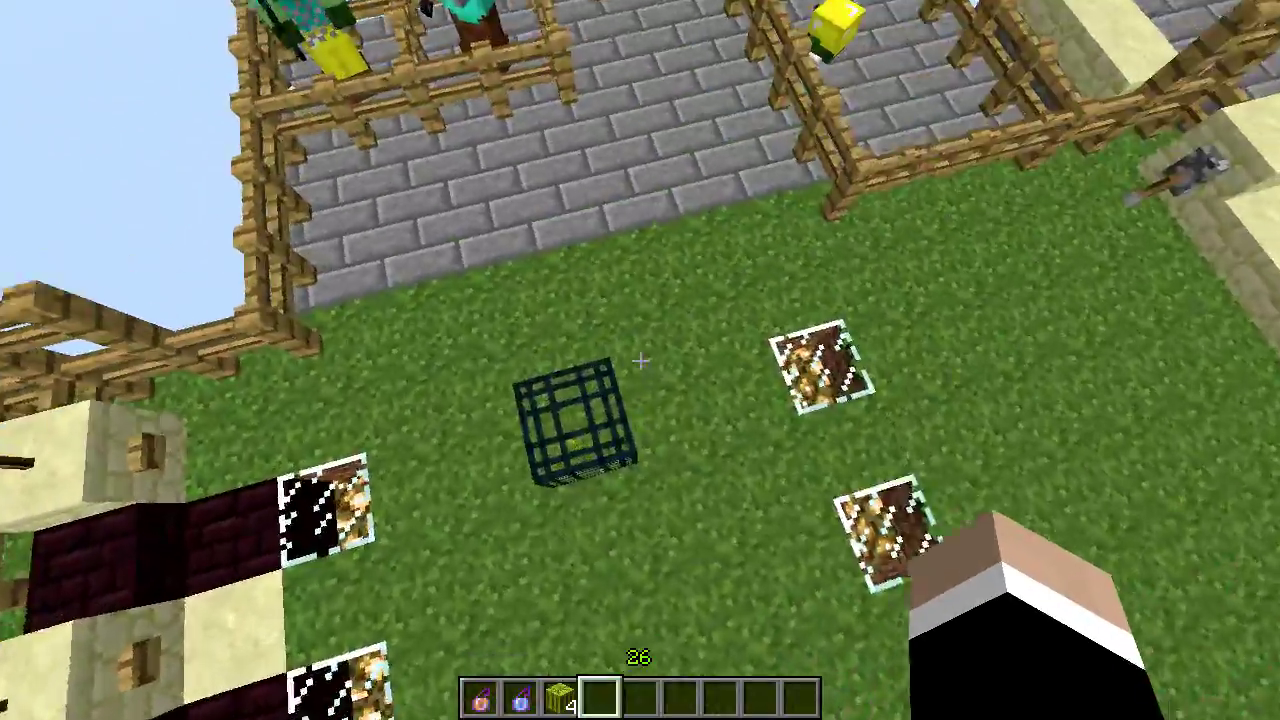
{"action": "key", "text": "shift"}
{"action": "key", "text": "space"}
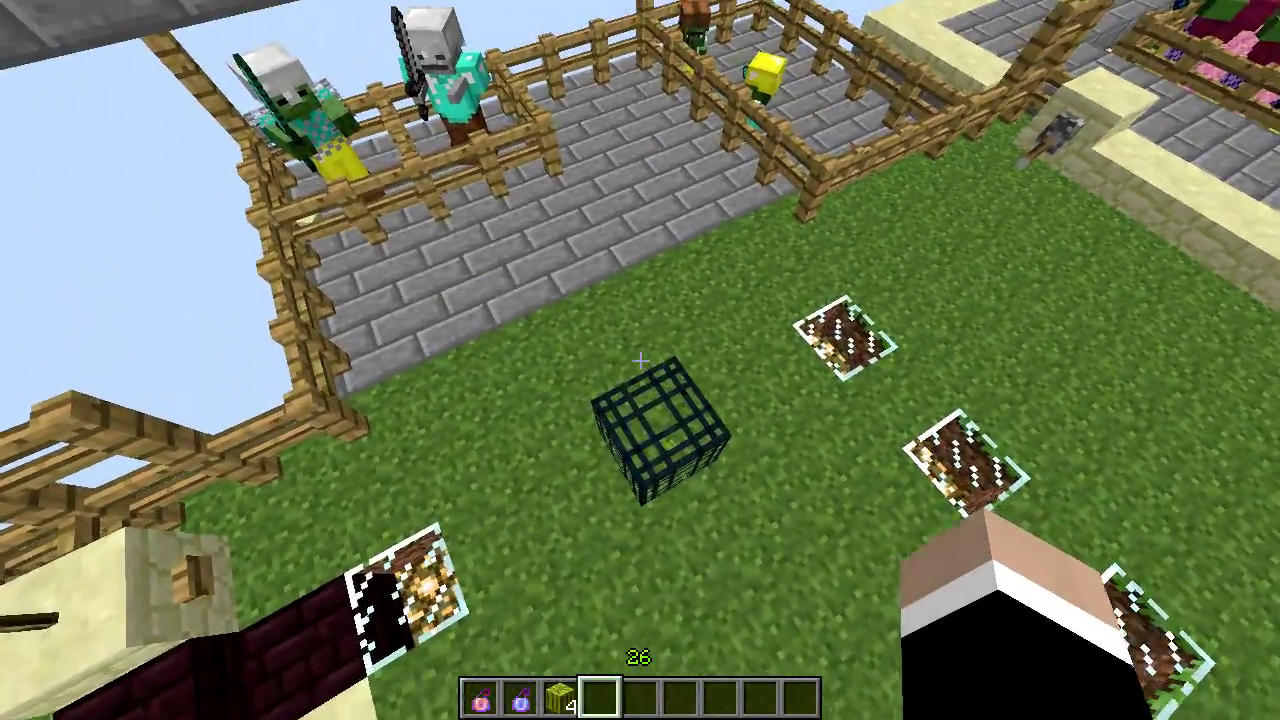
{"action": "key", "text": "shift"}
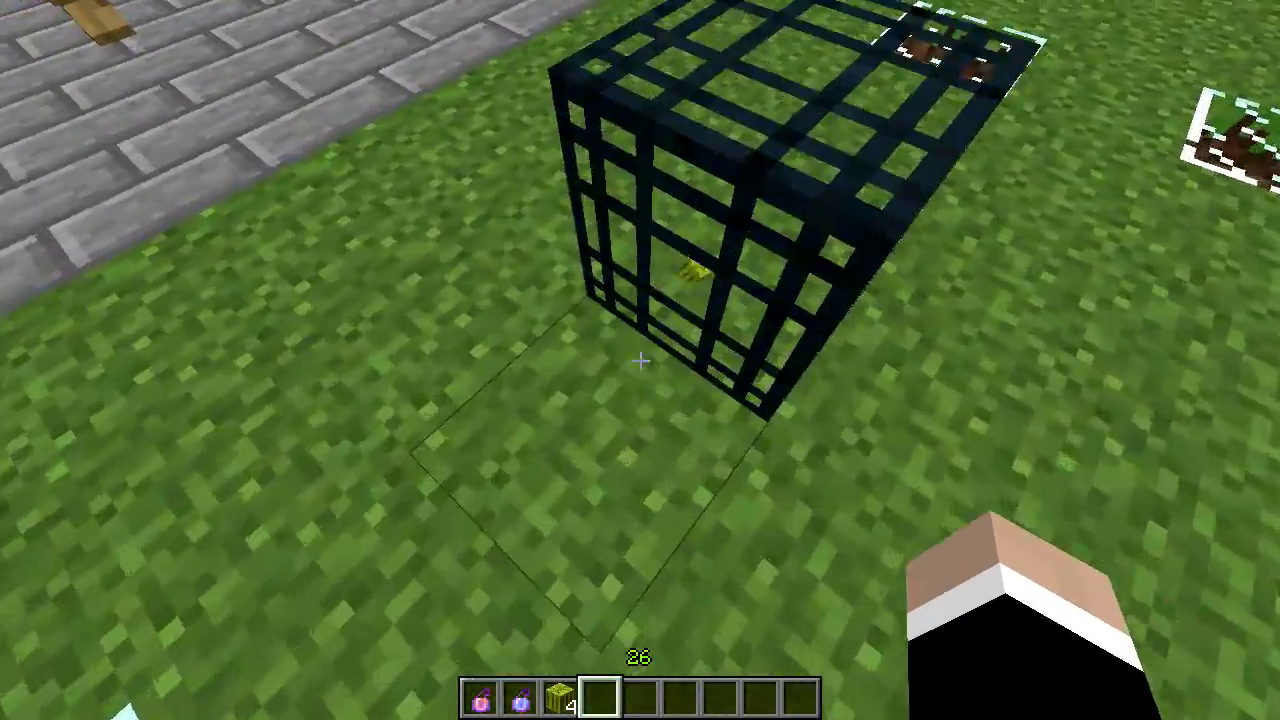
{"action": "key", "text": "3"}
{"action": "right_click", "coordinate": [640, 360]}
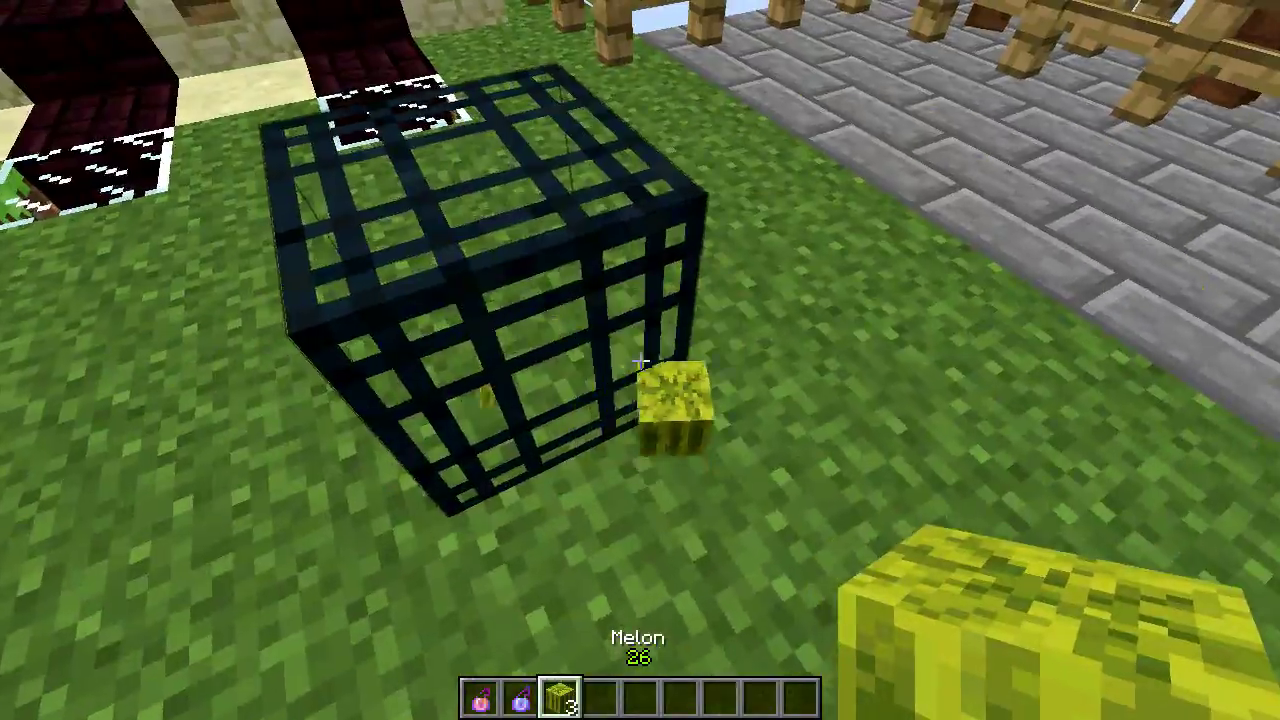
{"action": "scroll", "coordinate": [640, 360], "scroll_direction": "down", "scroll_amount": 1}
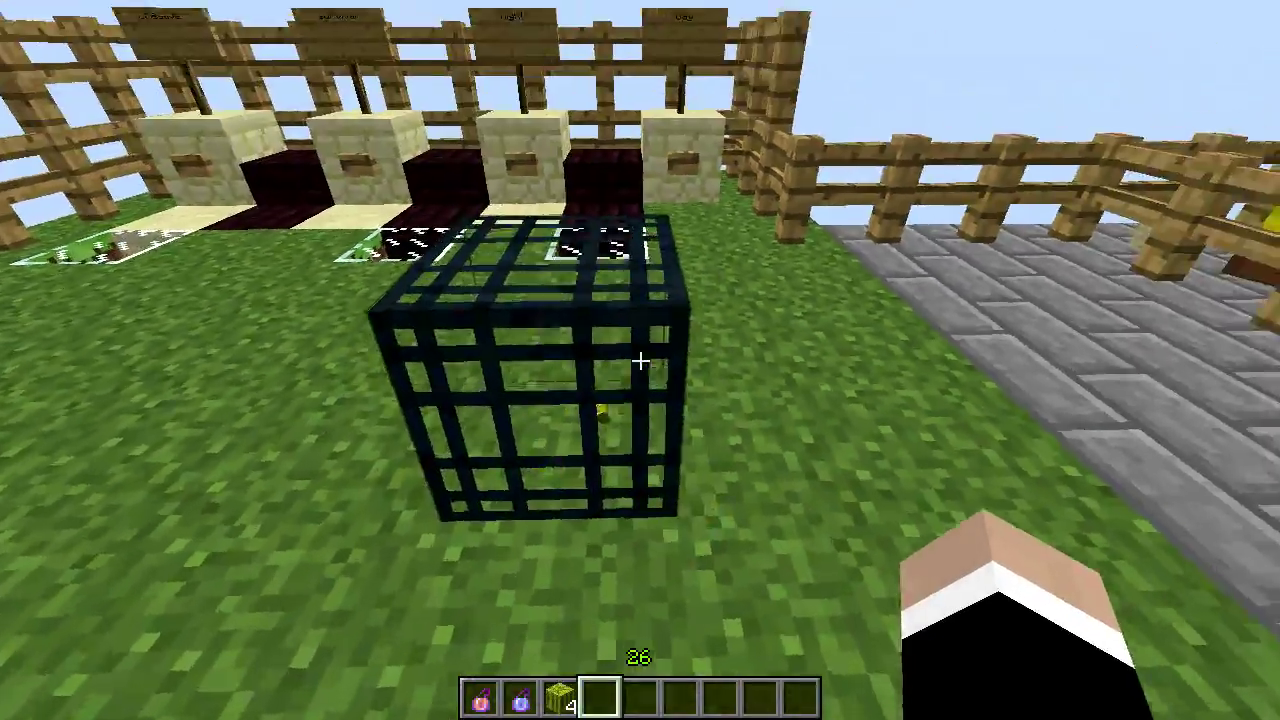
Fly above the Item spawner and remove it from the grass
{"action": "key", "text": "space"}
{"action": "key", "text": "space"}
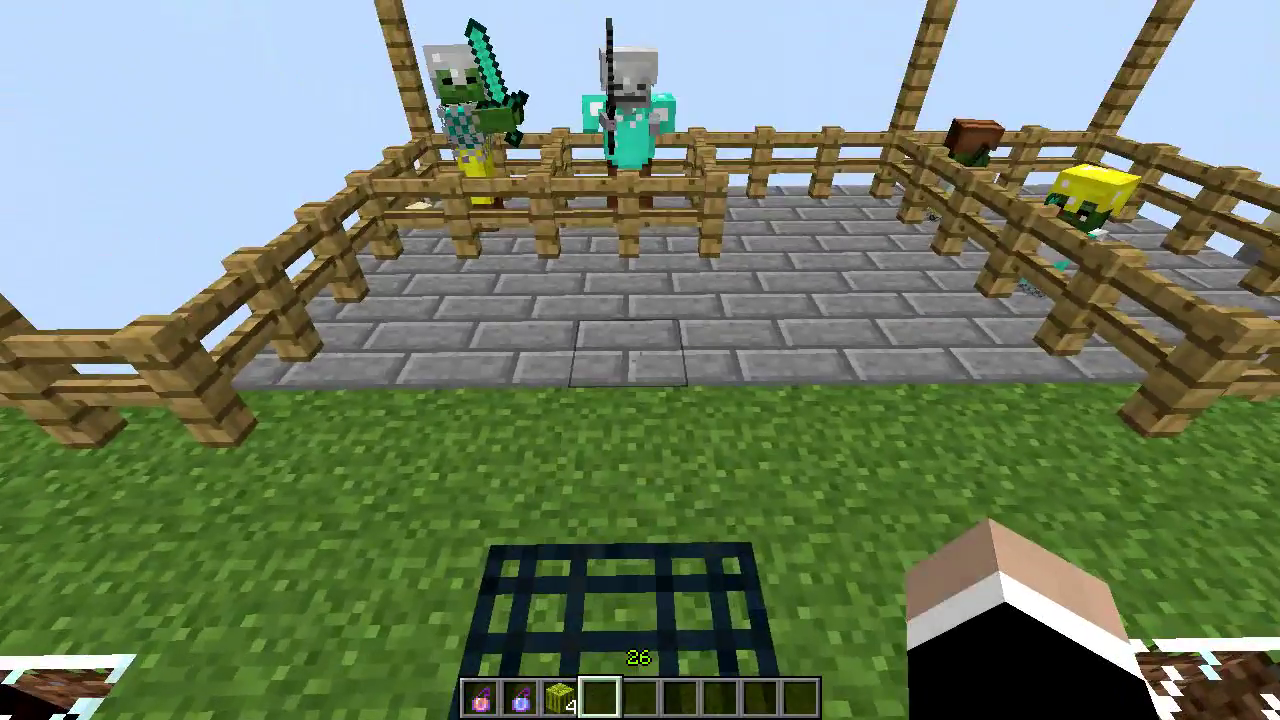
{"action": "left_click", "coordinate": [640, 360]}
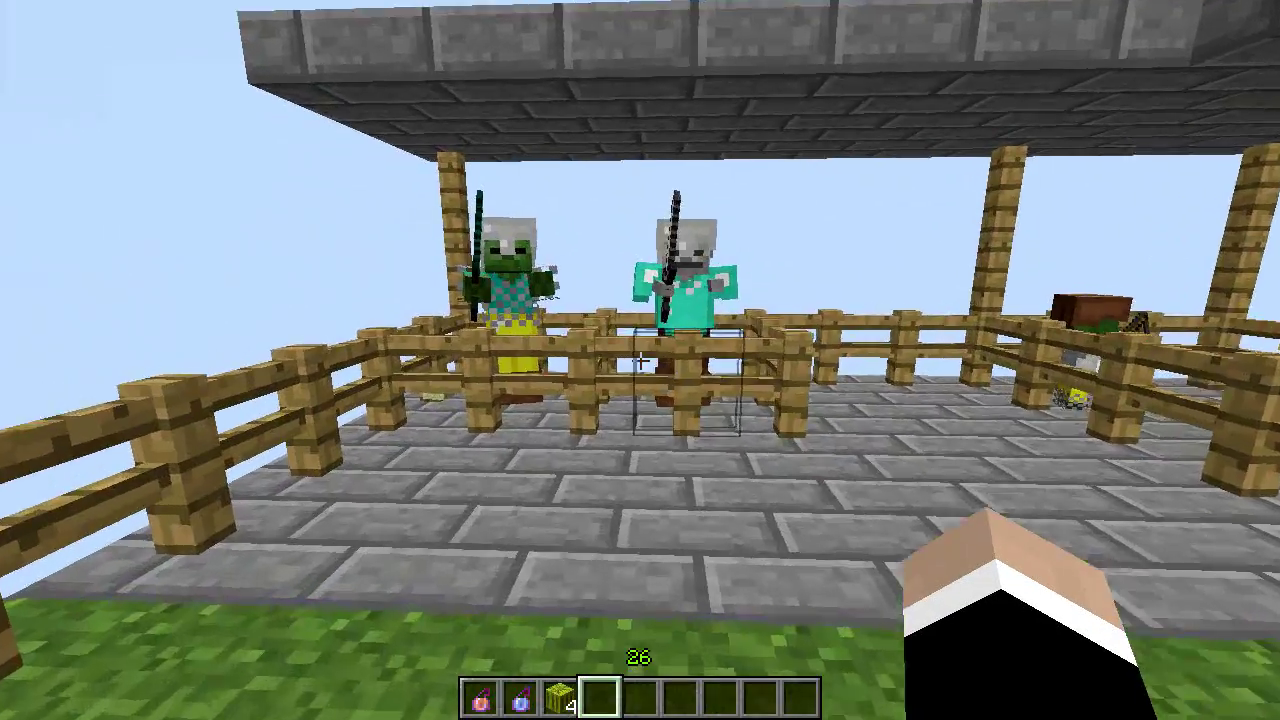
Examine the armoured zombie and skeleton in the fenced pens and the crowd of sword-carrying mobs under the floating spawner
{"action": "key", "text": "w"}
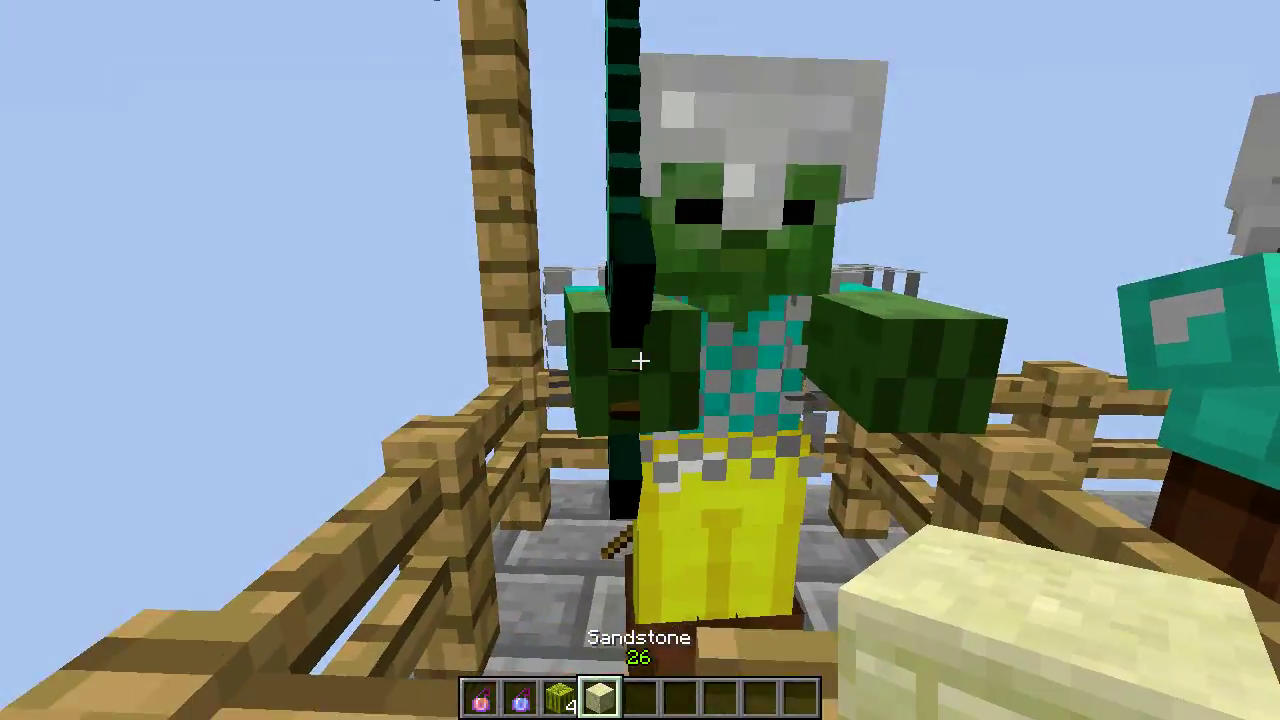
{"action": "key", "text": "s"}
{"action": "scroll", "coordinate": [640, 360], "scroll_direction": "down", "scroll_amount": 2}
{"action": "key", "text": "w"}
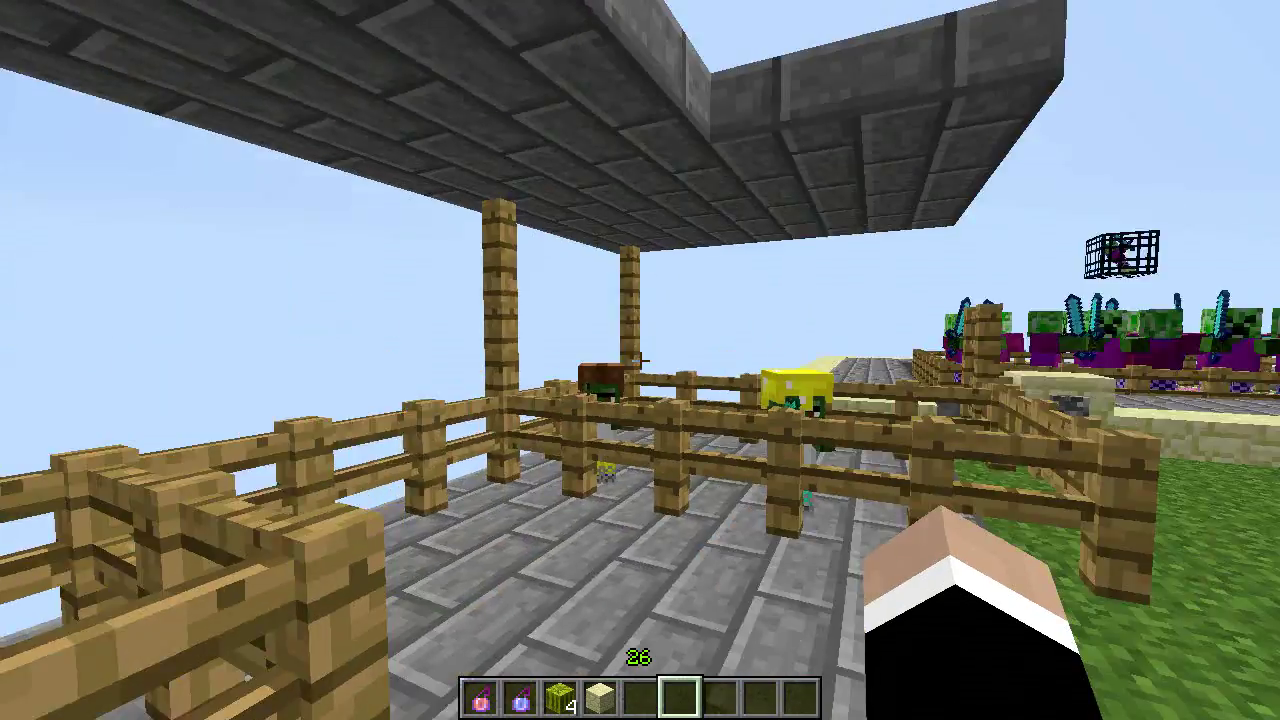
{"action": "key", "text": "Escape"}
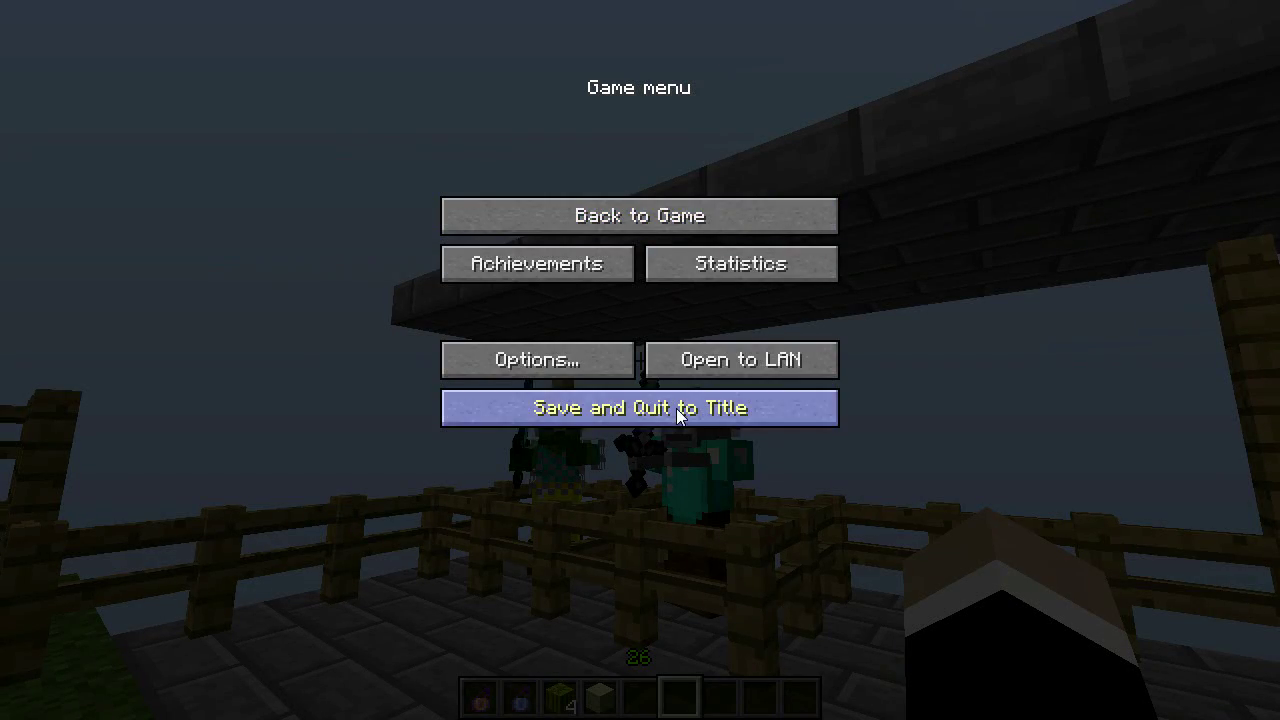
{"action": "left_click", "coordinate": [766, 210]}
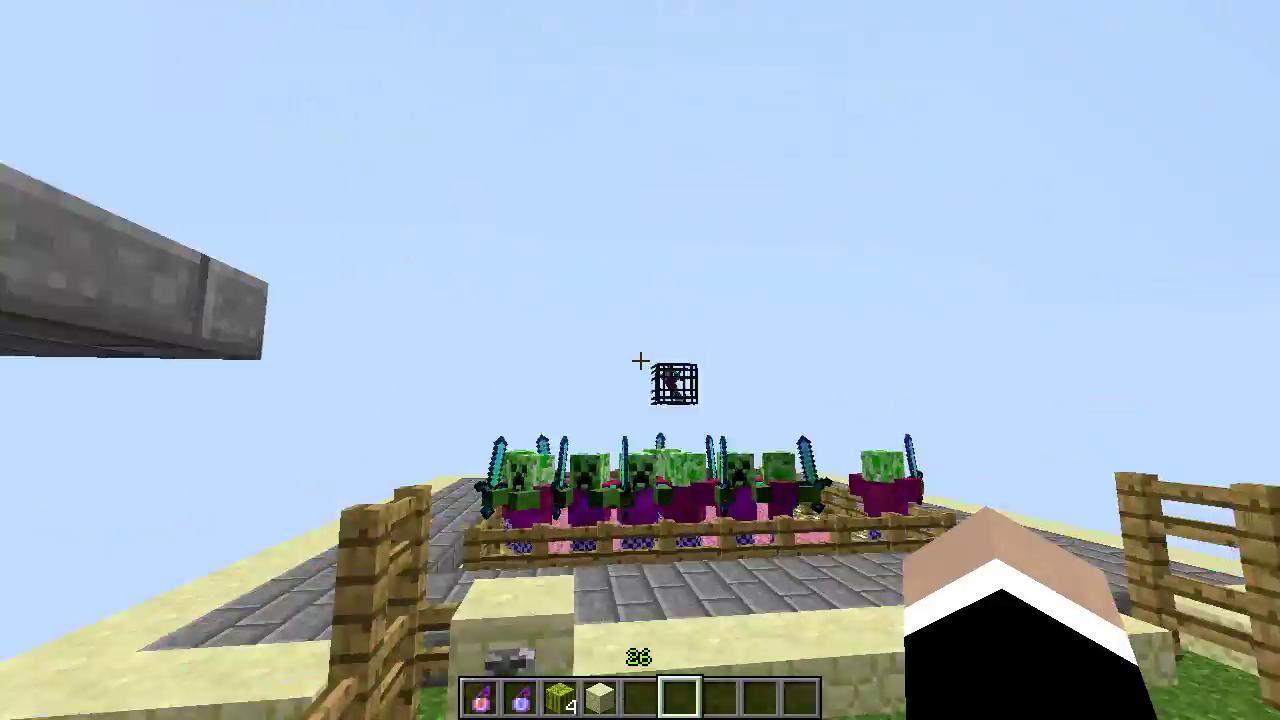
{"action": "key", "text": "w"}
{"action": "key", "text": "space"}
{"action": "key", "text": "shift"}
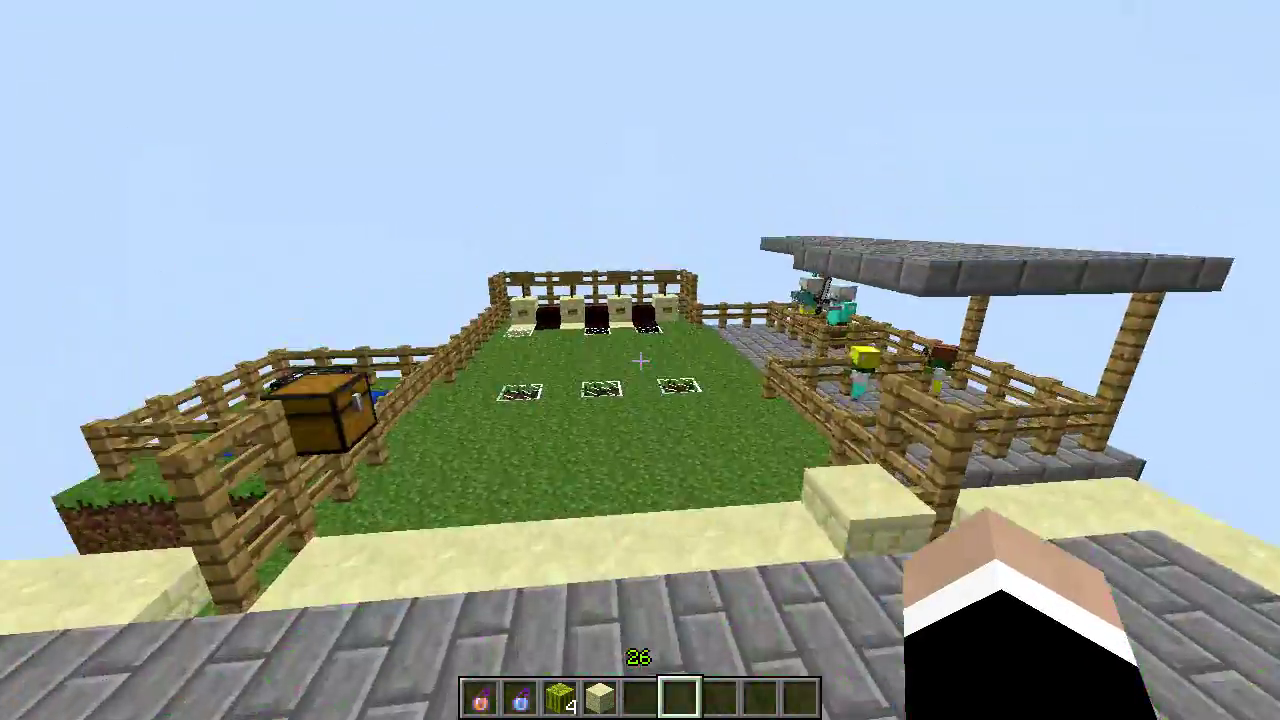
{"action": "key", "text": "w"}
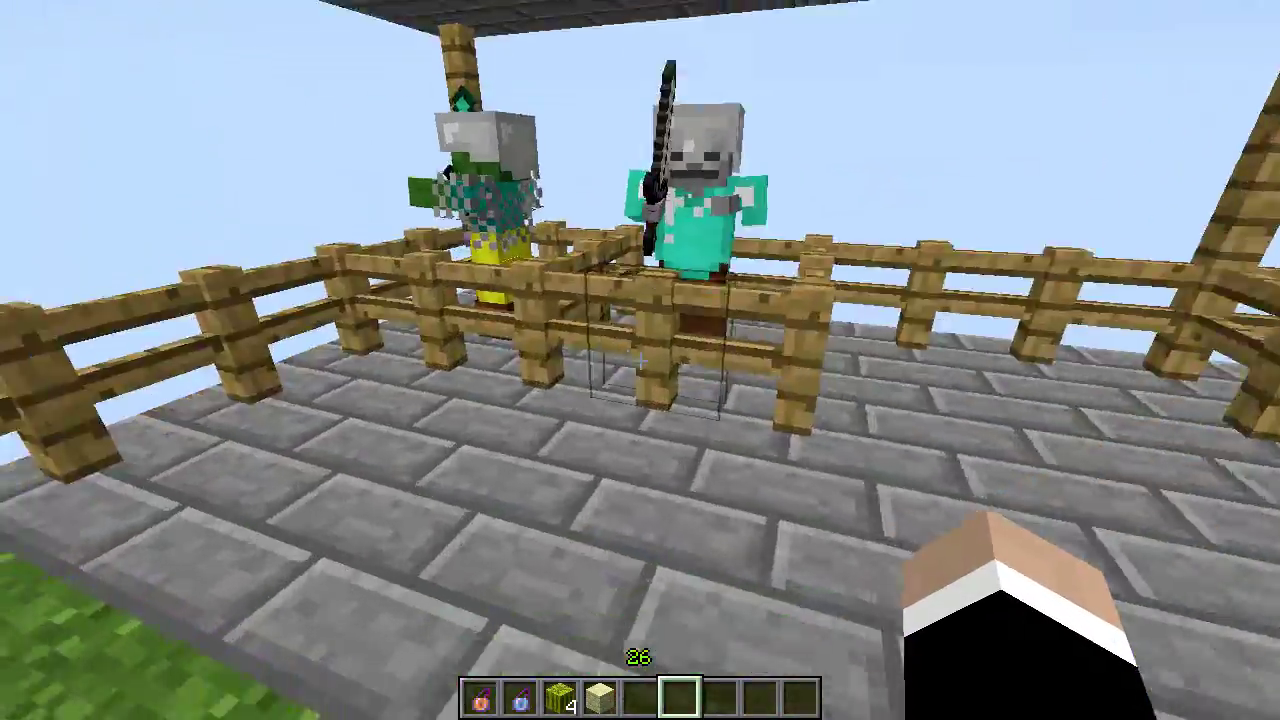
Save the world, quit to the title screen and switch back to MCEdit
{"action": "key", "text": "Escape"}
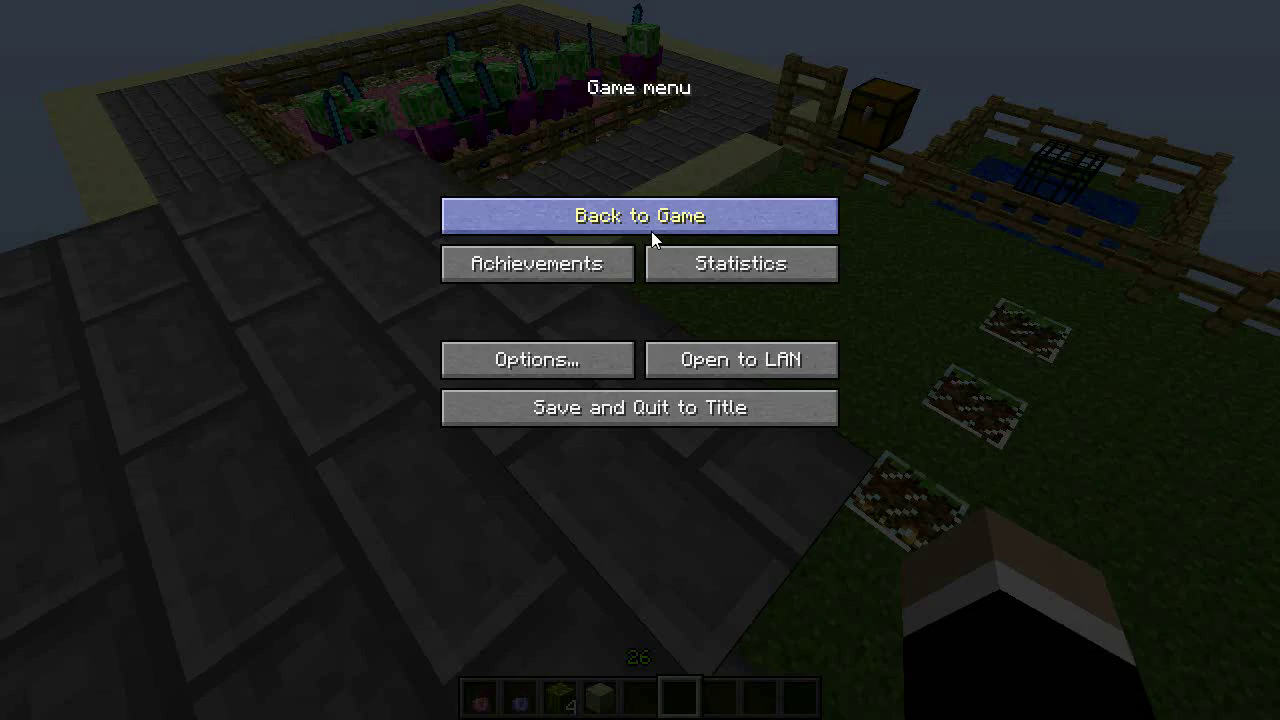
{"action": "left_click", "coordinate": [709, 413]}
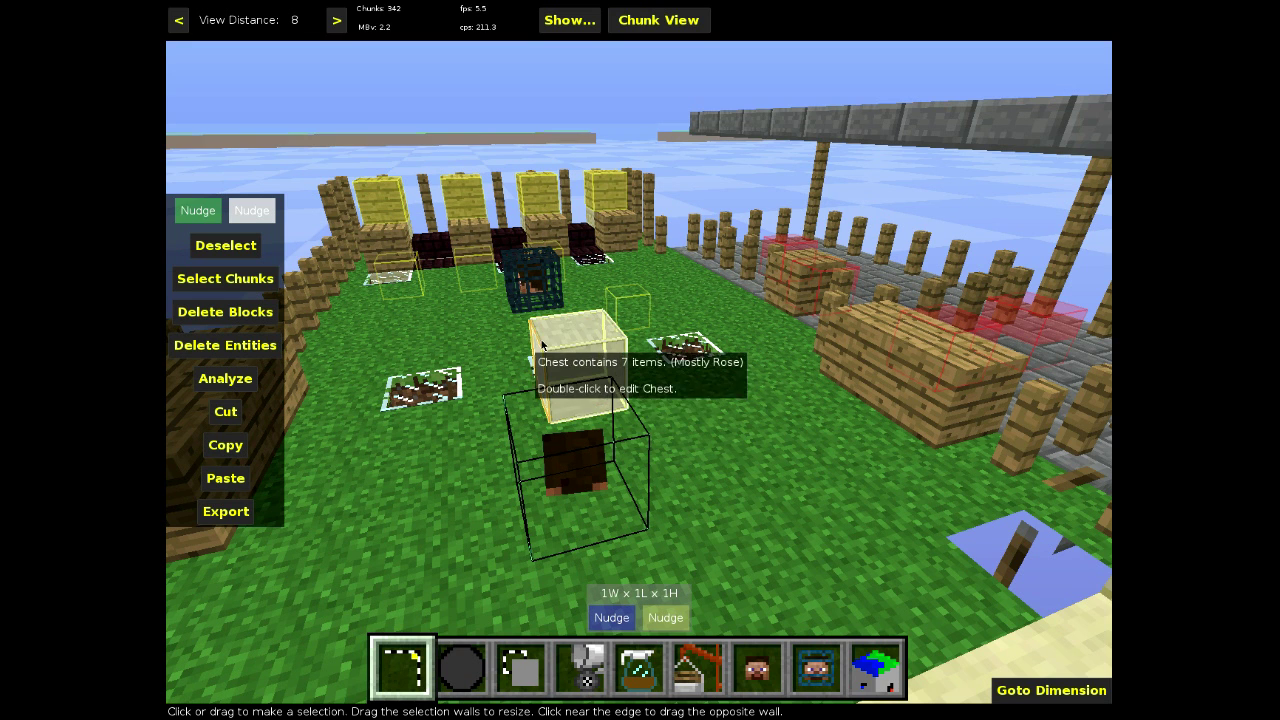
Apply the Create Shops filter to the selected chest as Librarian (white), with unusable trade, invincible villagers and unlimited trades enabled
{"action": "left_click", "coordinate": [630, 662]}
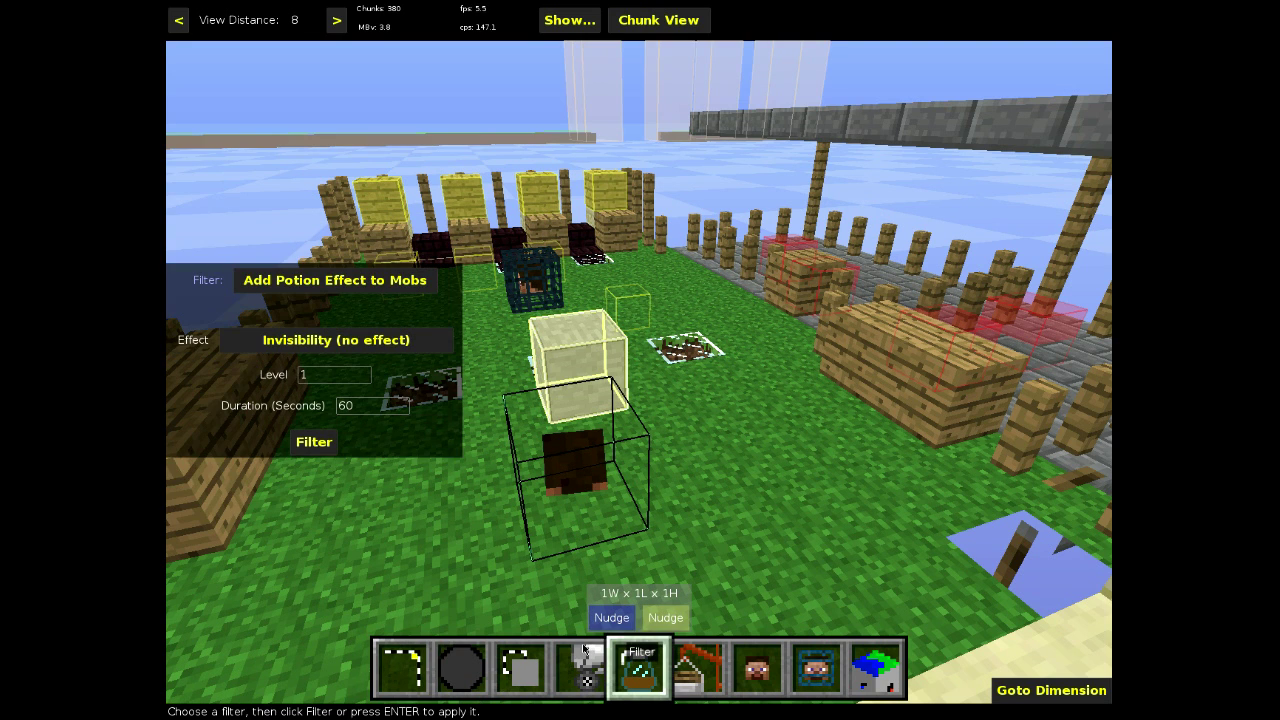
{"action": "left_click", "coordinate": [370, 282]}
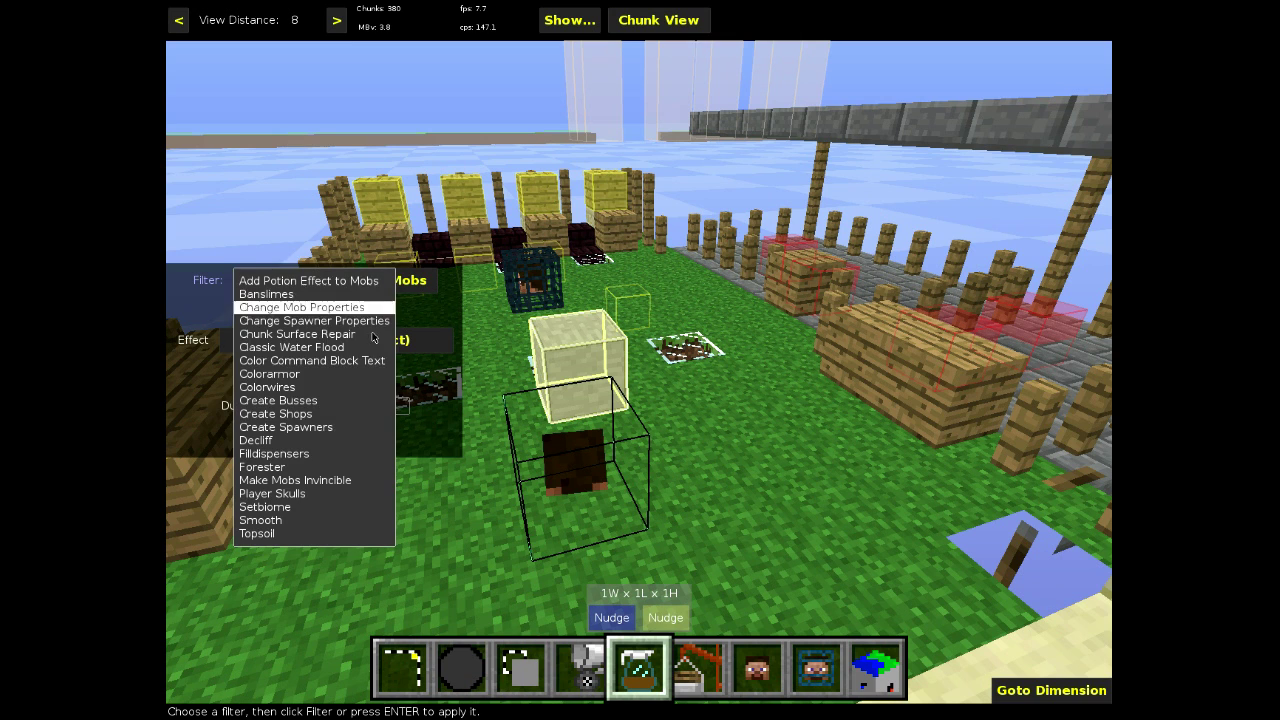
{"action": "left_click", "coordinate": [352, 414]}
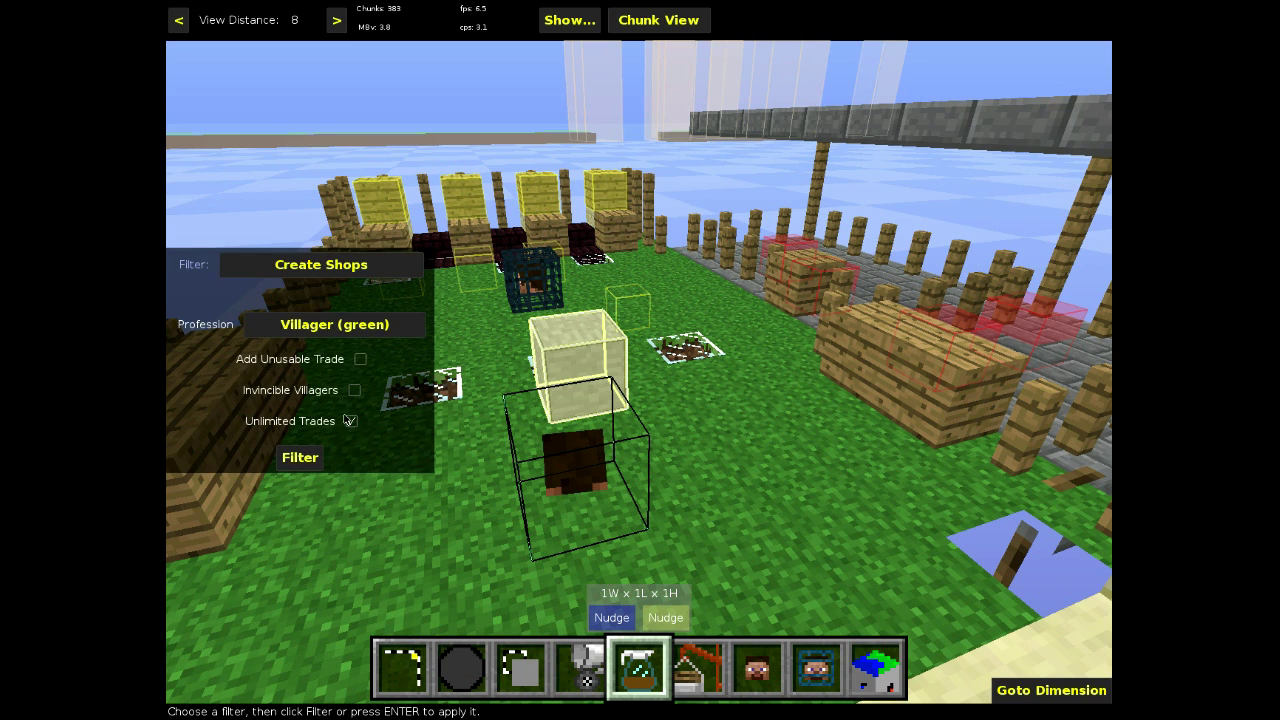
{"action": "left_click", "coordinate": [367, 329]}
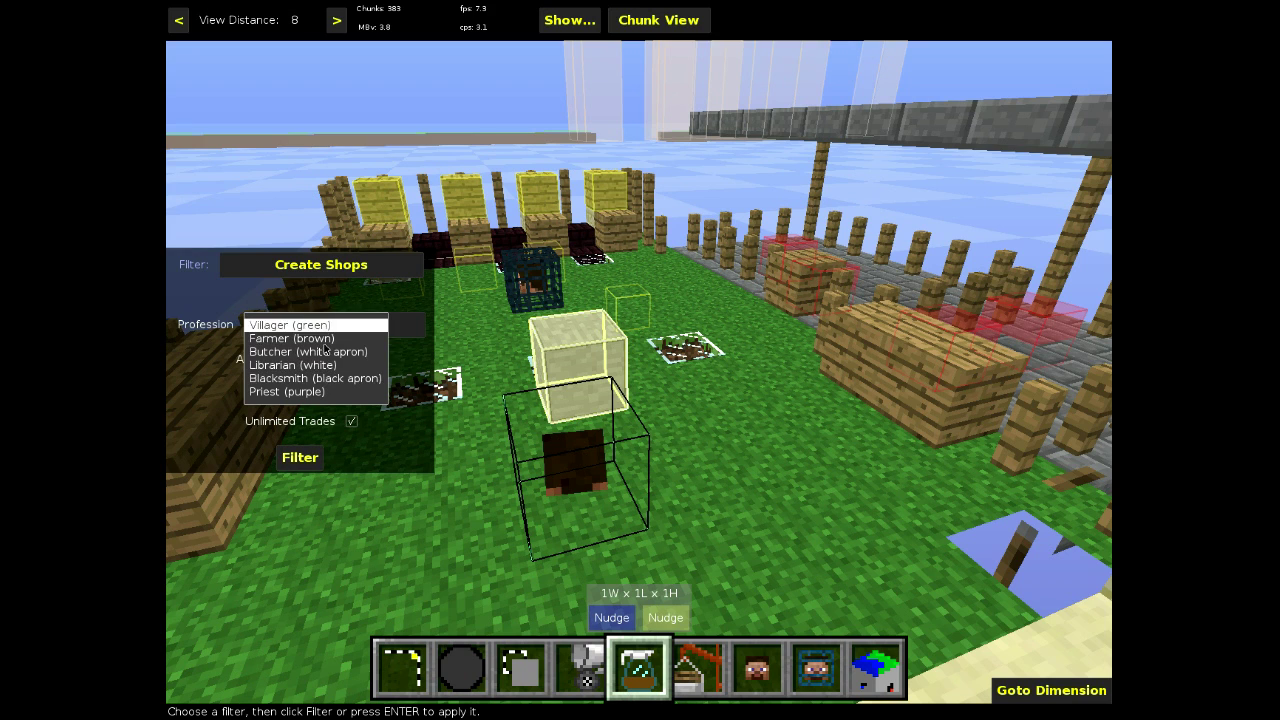
{"action": "left_click", "coordinate": [336, 366]}
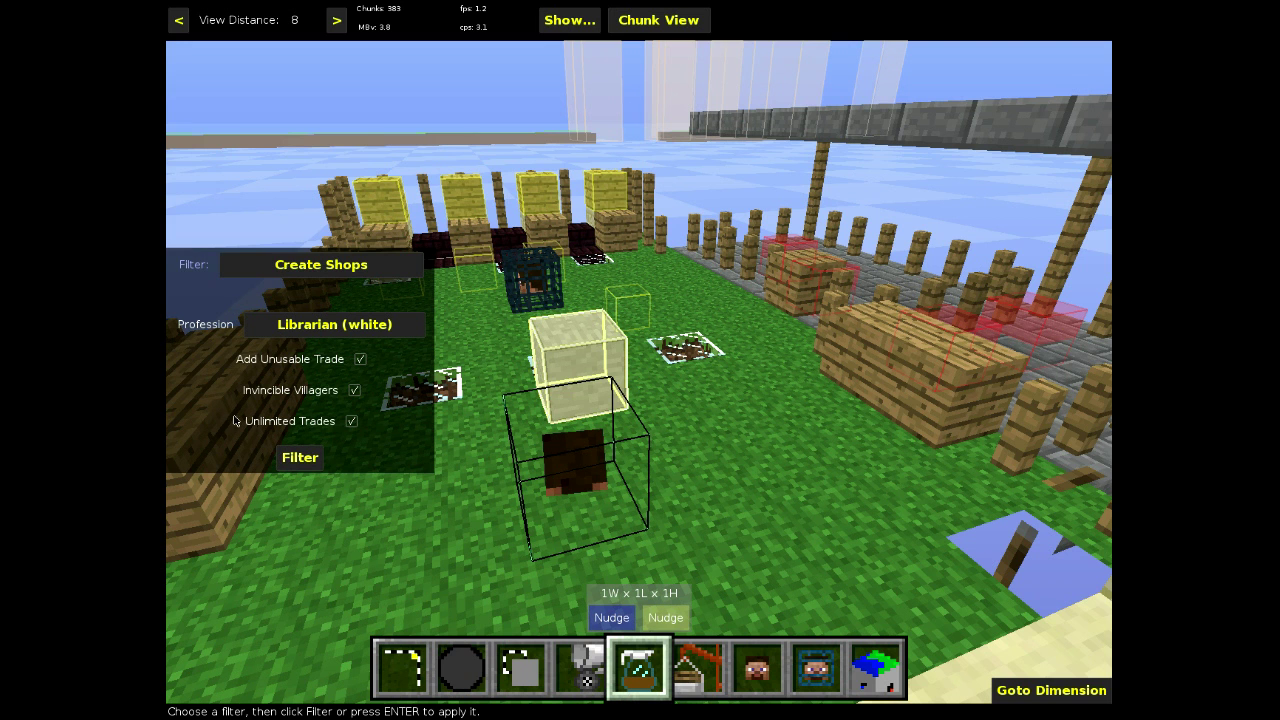
{"action": "left_click", "coordinate": [299, 467]}
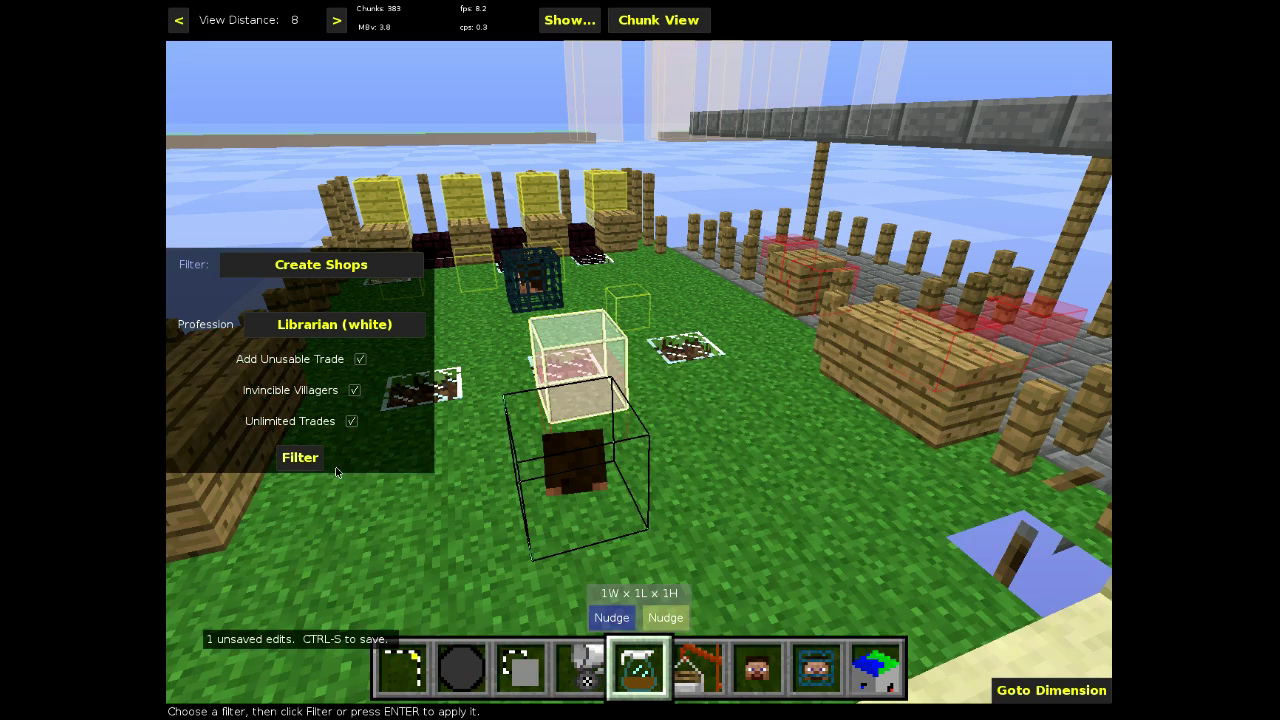
Save the edited world, close it and reopen New World (New World--)
{"action": "key", "text": "ctrl+s"}
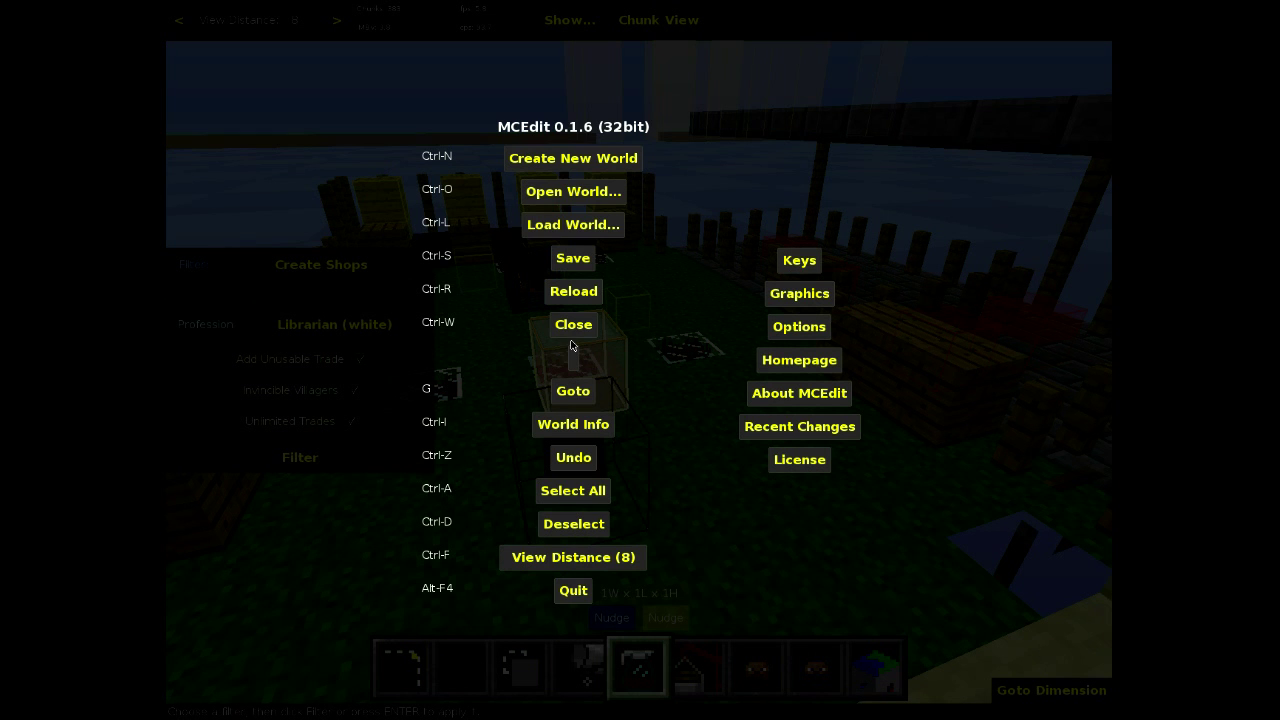
{"action": "left_click", "coordinate": [573, 324]}
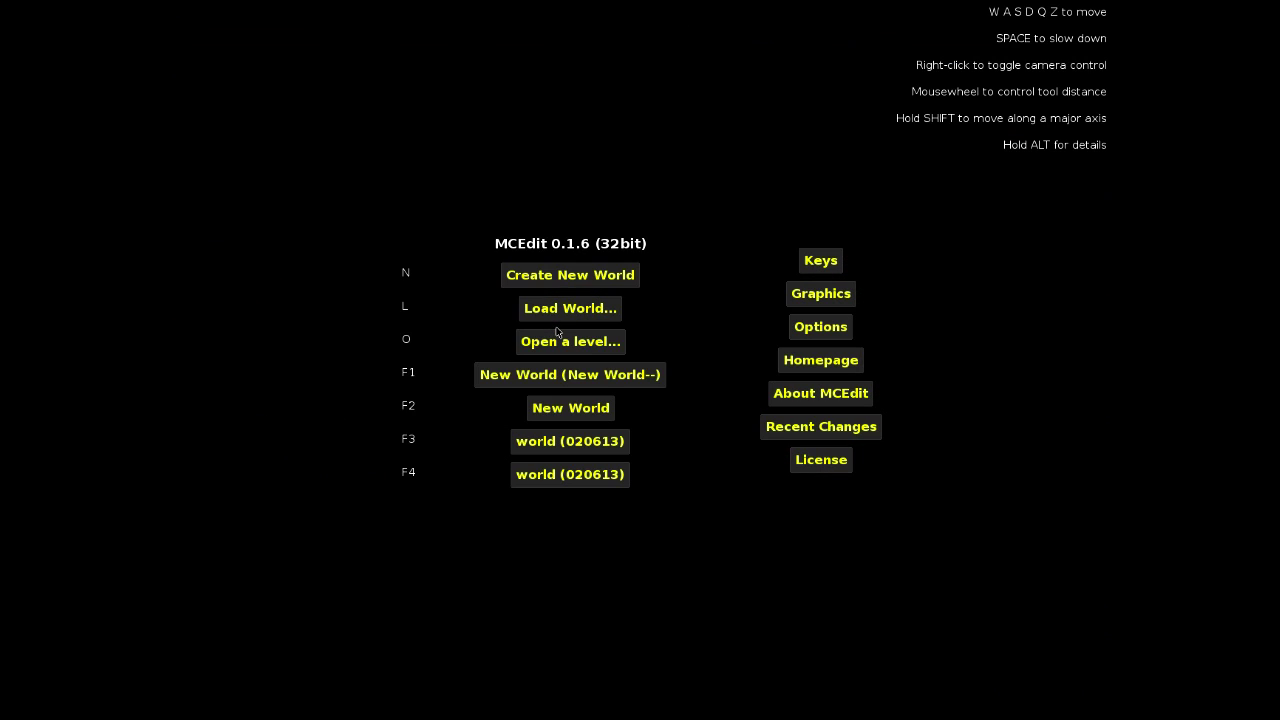
{"action": "left_click", "coordinate": [538, 380]}
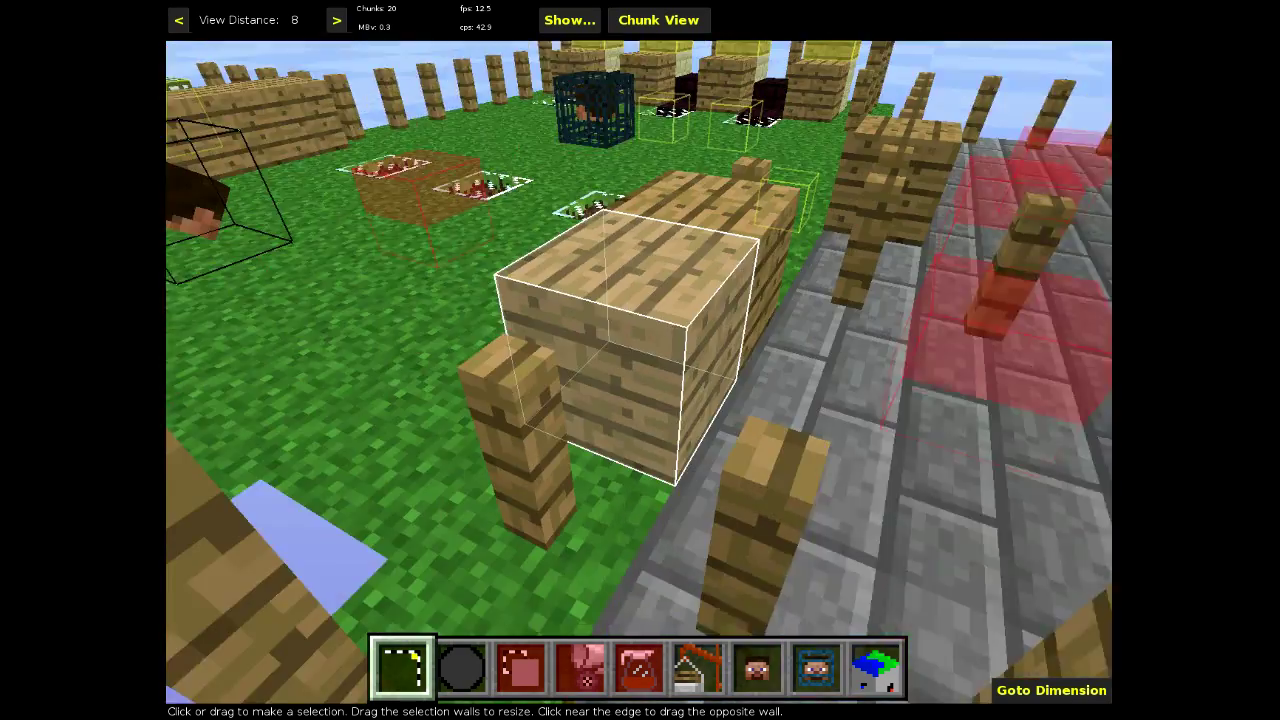
Select a 2×2×1 area around the marked mob on the stone floor of the roofed pen
{"action": "key", "text": "w"}
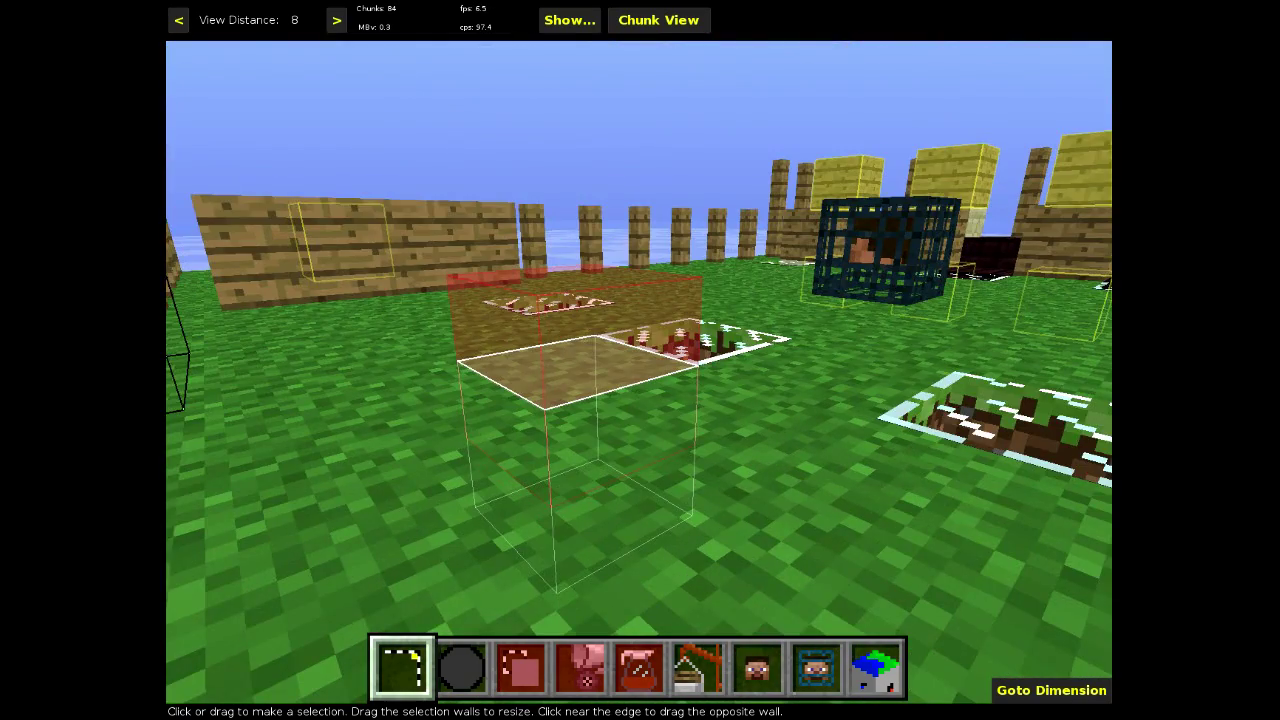
{"action": "key", "text": "space"}
{"action": "key", "text": "w"}
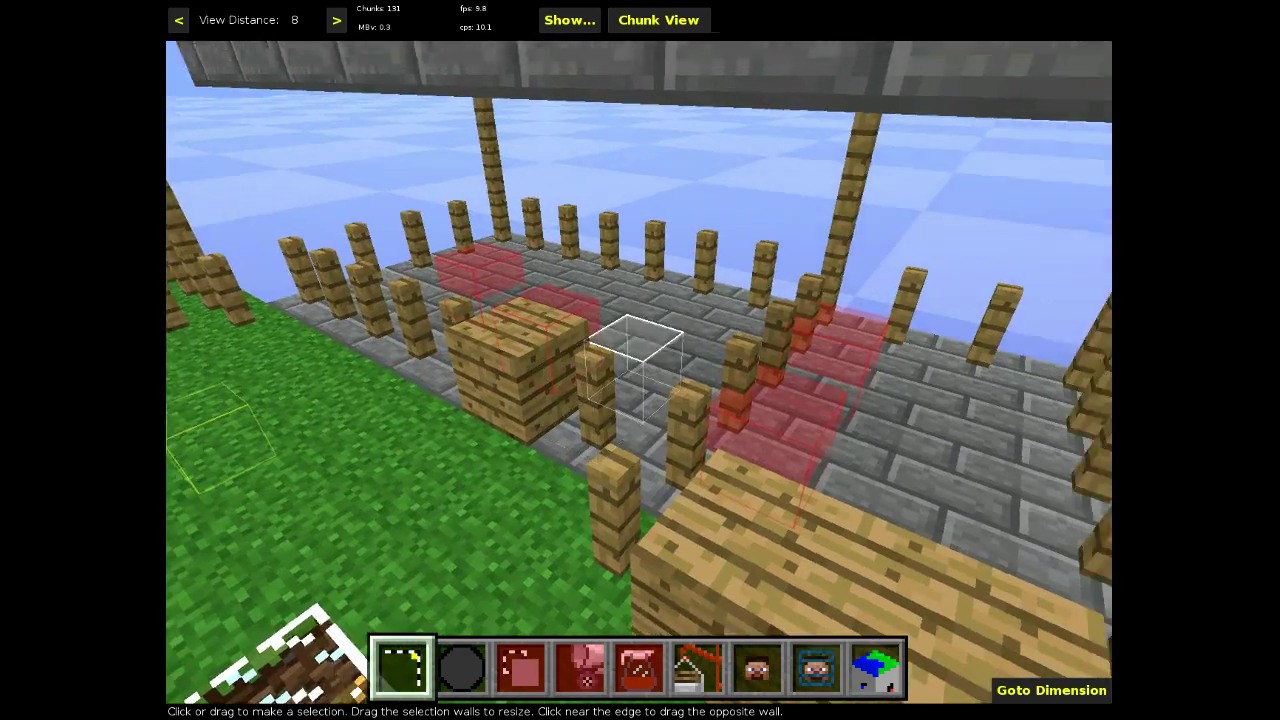
{"action": "key", "text": "w"}
{"action": "right_click", "coordinate": [639, 371]}
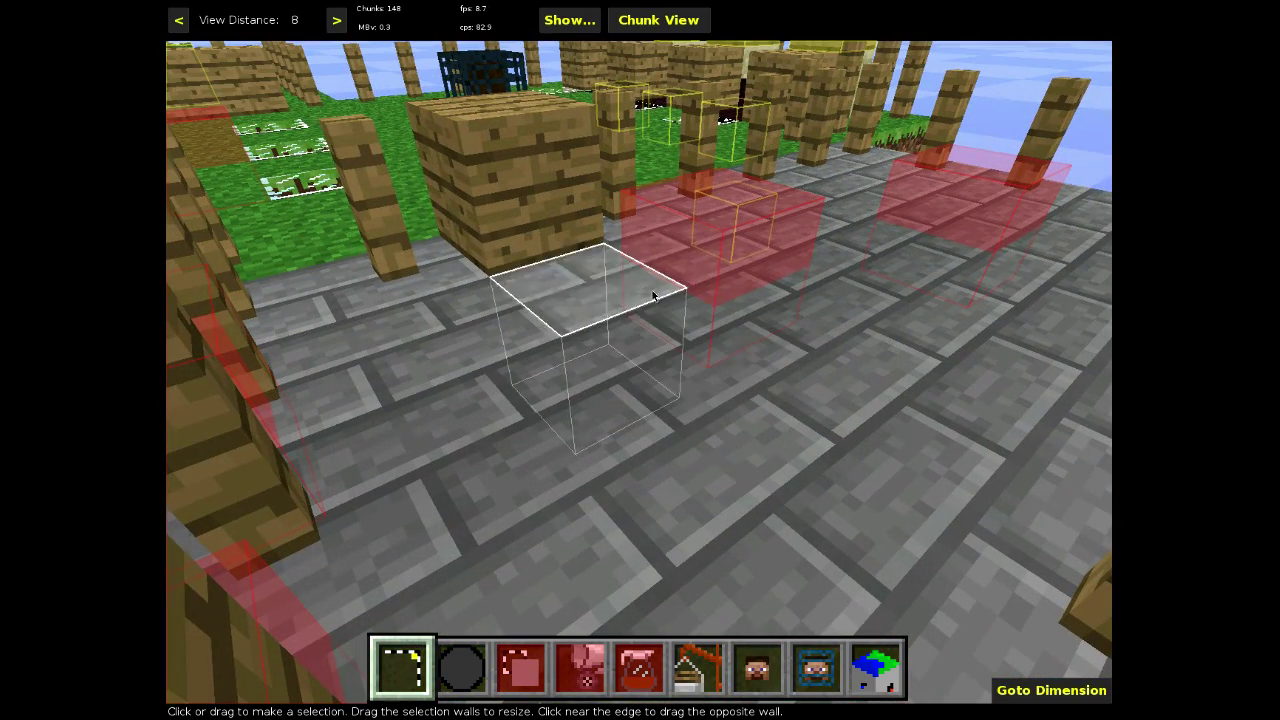
{"action": "left_click", "coordinate": [712, 245]}
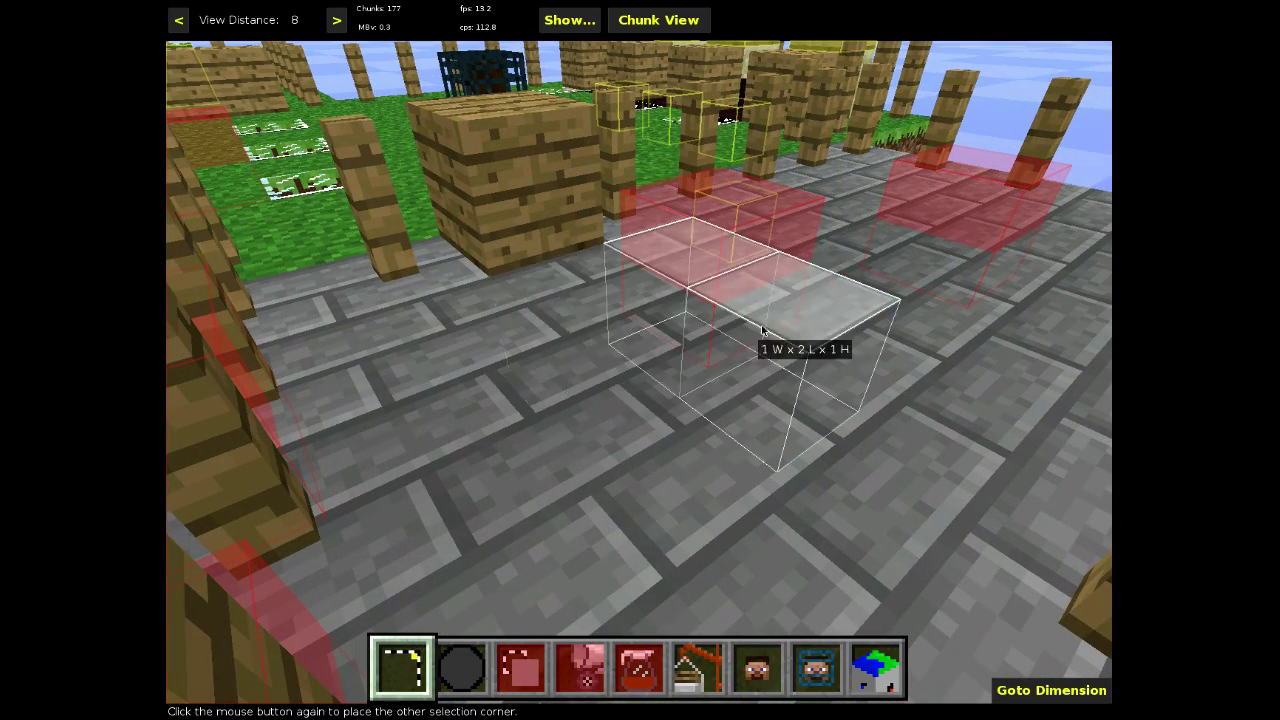
{"action": "left_click", "coordinate": [848, 271]}
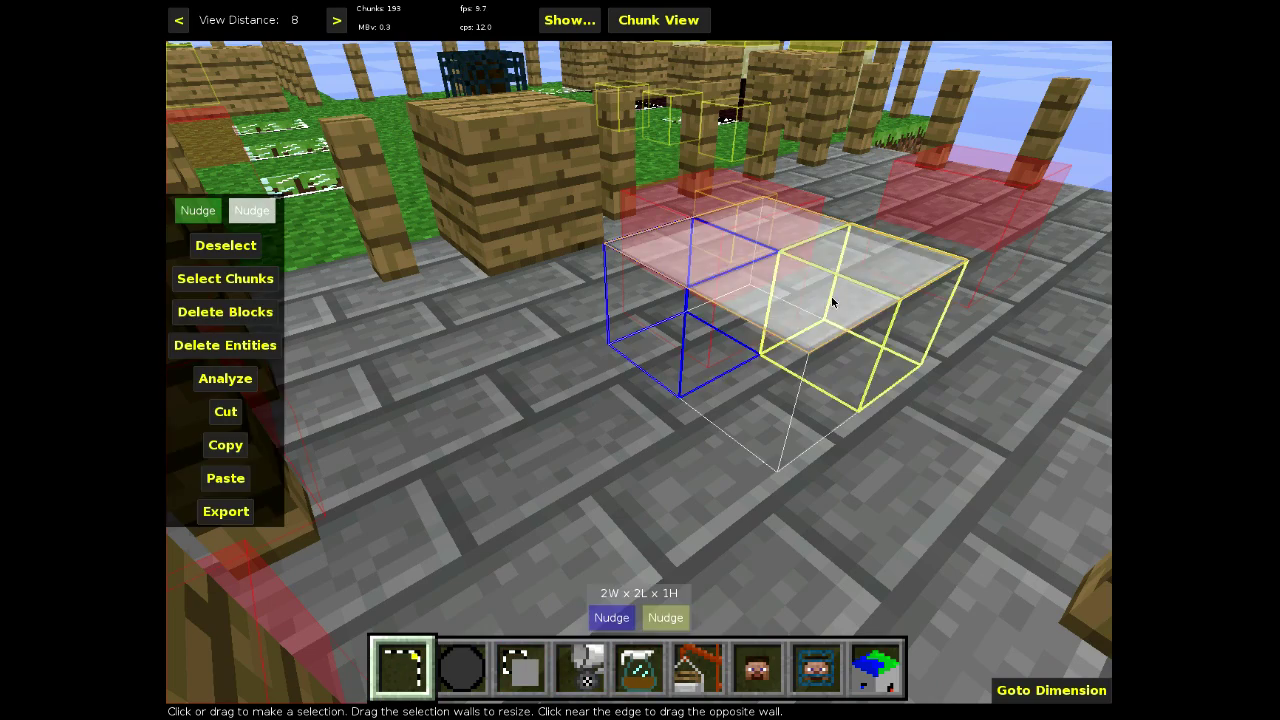
Extend the selection around the mob upward to a height of 2 blocks
{"action": "right_click", "coordinate": [832, 298]}
{"action": "key", "text": "space"}
{"action": "key", "text": "w"}
{"action": "right_click", "coordinate": [832, 298]}
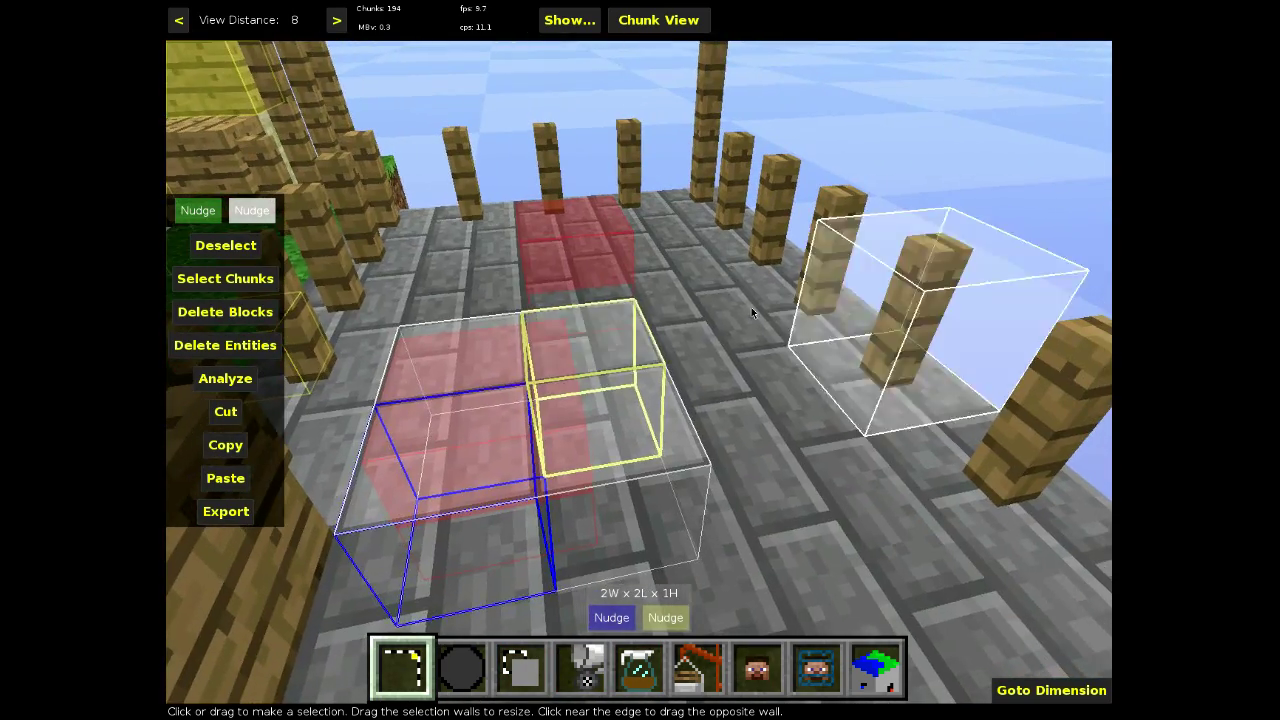
{"action": "key", "text": "a"}
{"action": "left_click_drag", "start_coordinate": [774, 350], "coordinate": [785, 238]}
Apply the Create Spawners filter to the selected mob with position data included
{"action": "left_click", "coordinate": [645, 676]}
{"action": "left_click", "coordinate": [370, 265]}
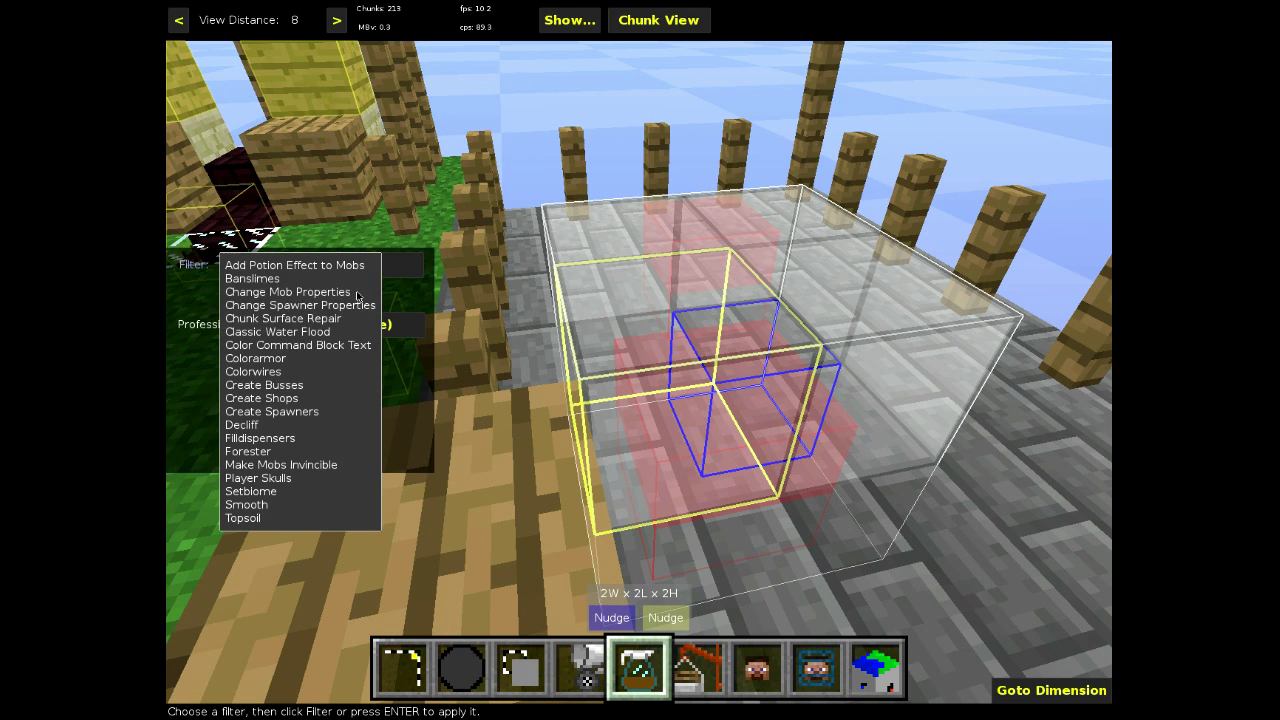
{"action": "left_click", "coordinate": [323, 413]}
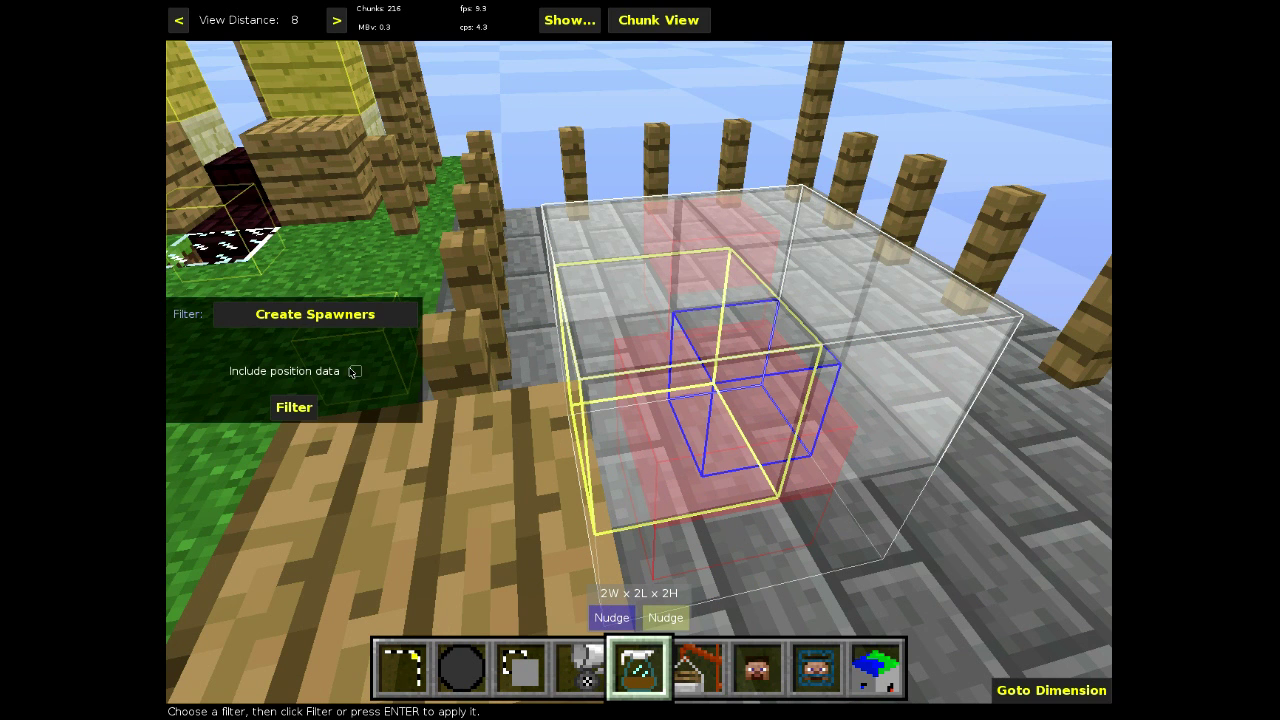
{"action": "left_click", "coordinate": [308, 406]}
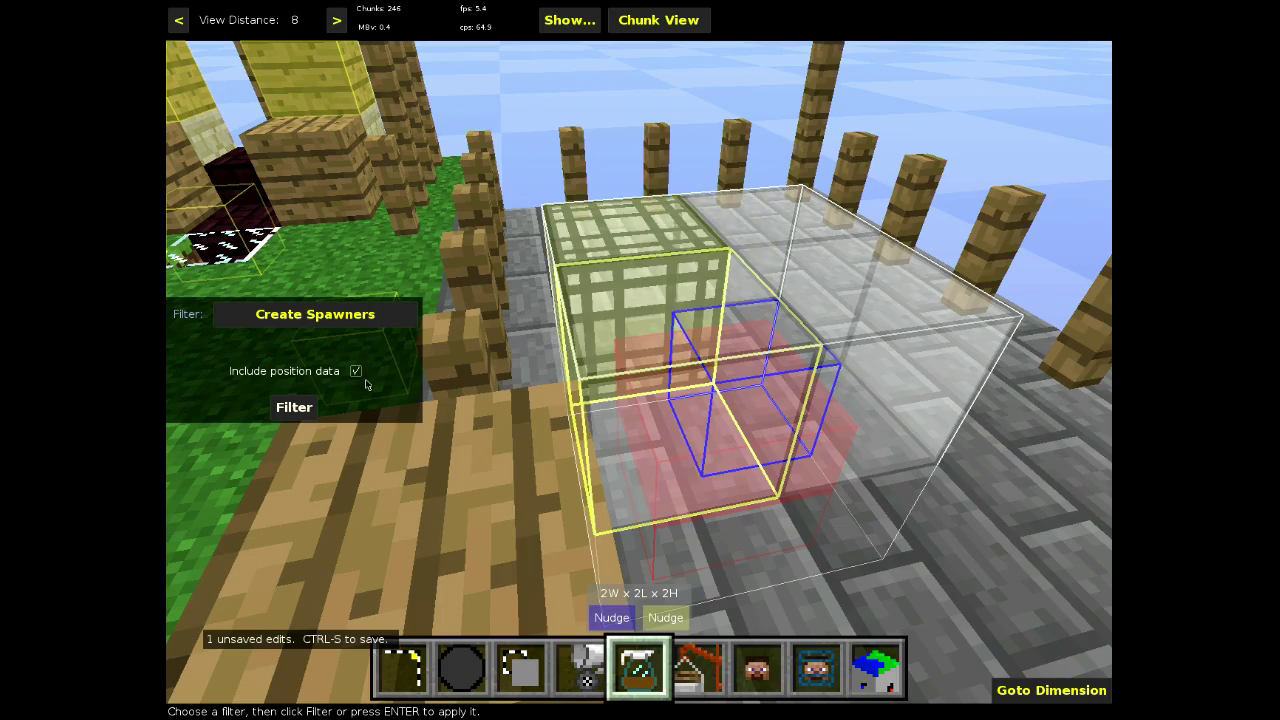
Examine the new spawner in the roofed pen from several sides and from above
{"action": "key", "text": "a"}
{"action": "right_click", "coordinate": [753, 334]}
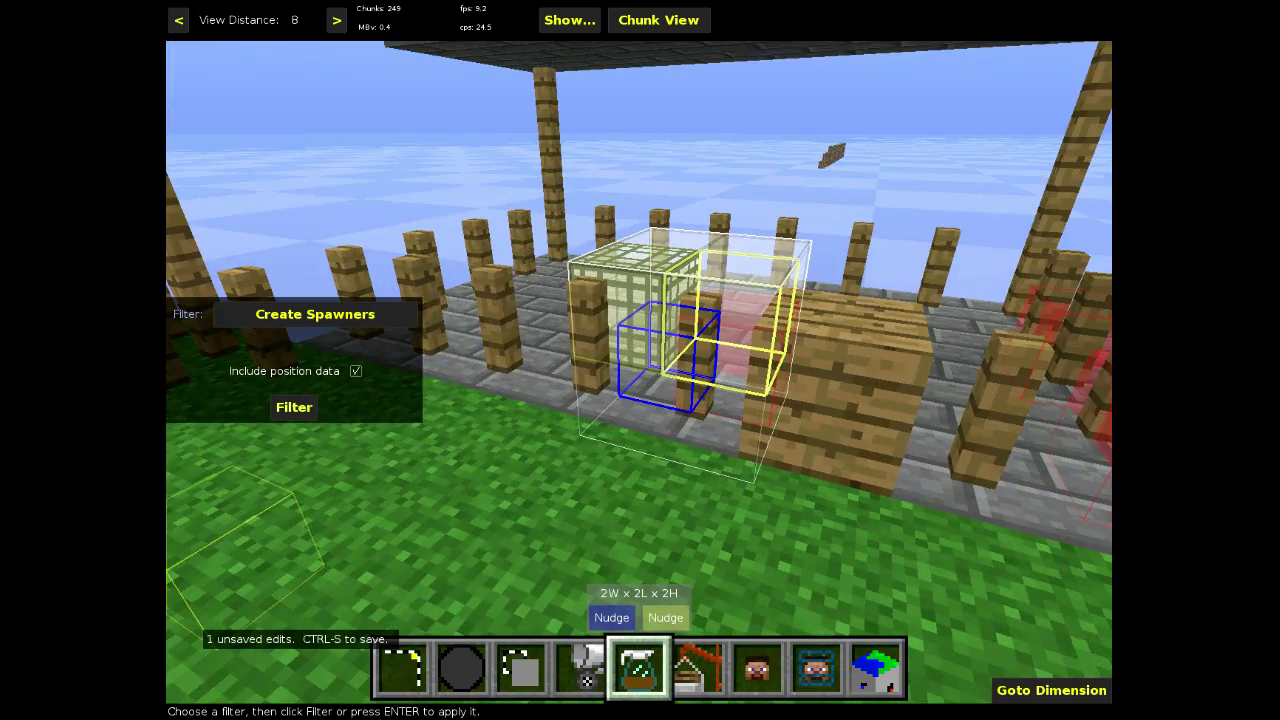
{"action": "key", "text": "a"}
{"action": "right_click", "coordinate": [855, 293]}
{"action": "key", "text": "w"}
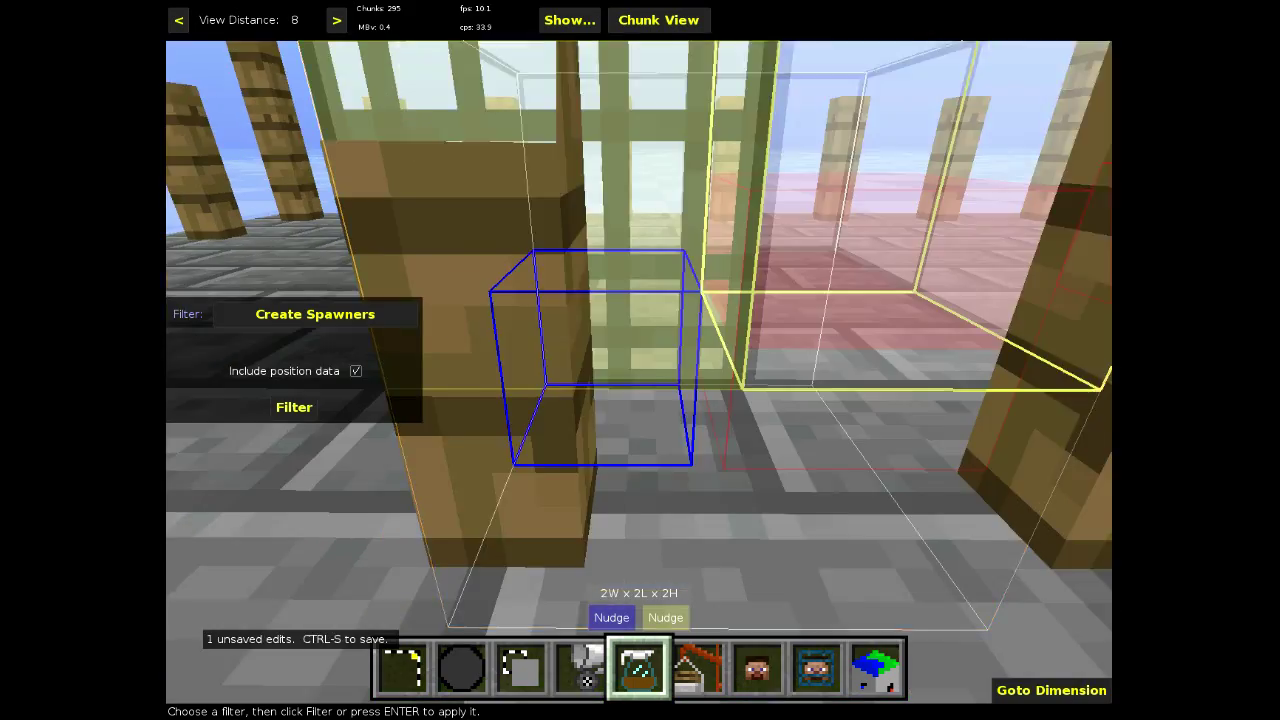
{"action": "key", "text": "space"}
{"action": "key", "text": "d"}
{"action": "key", "text": "s"}
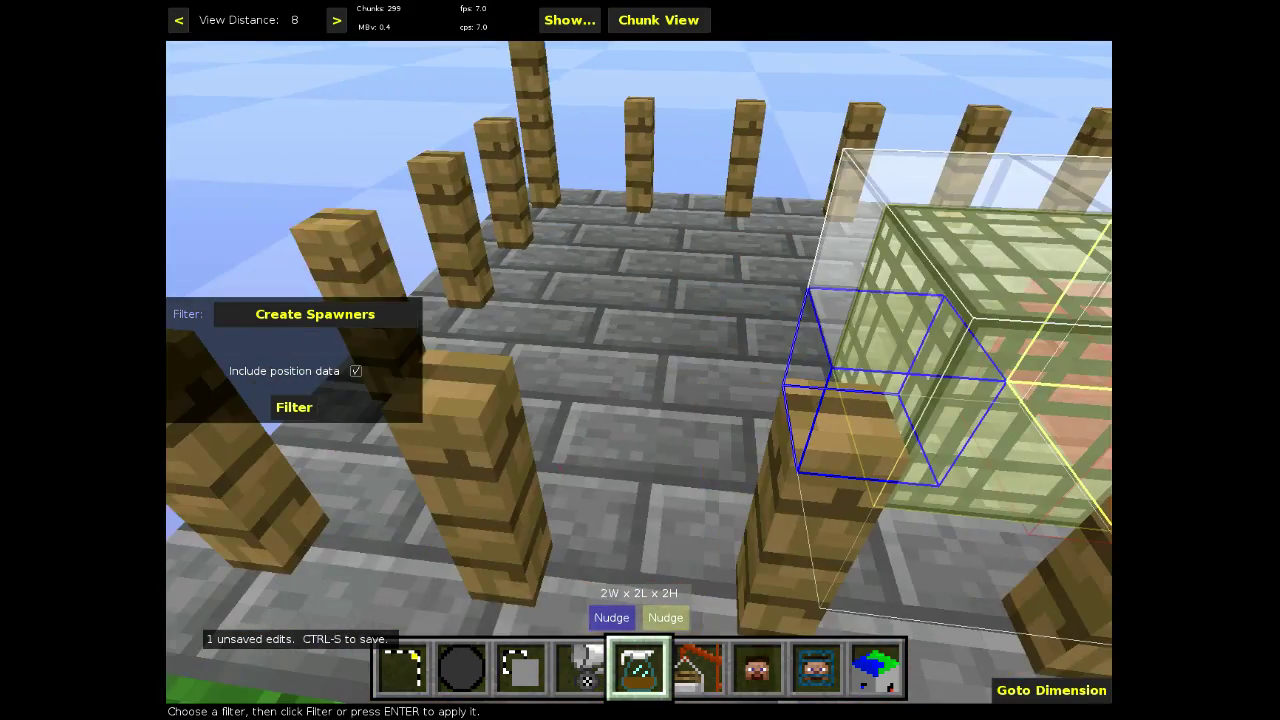
{"action": "key", "text": "w"}
{"action": "key", "text": "s"}
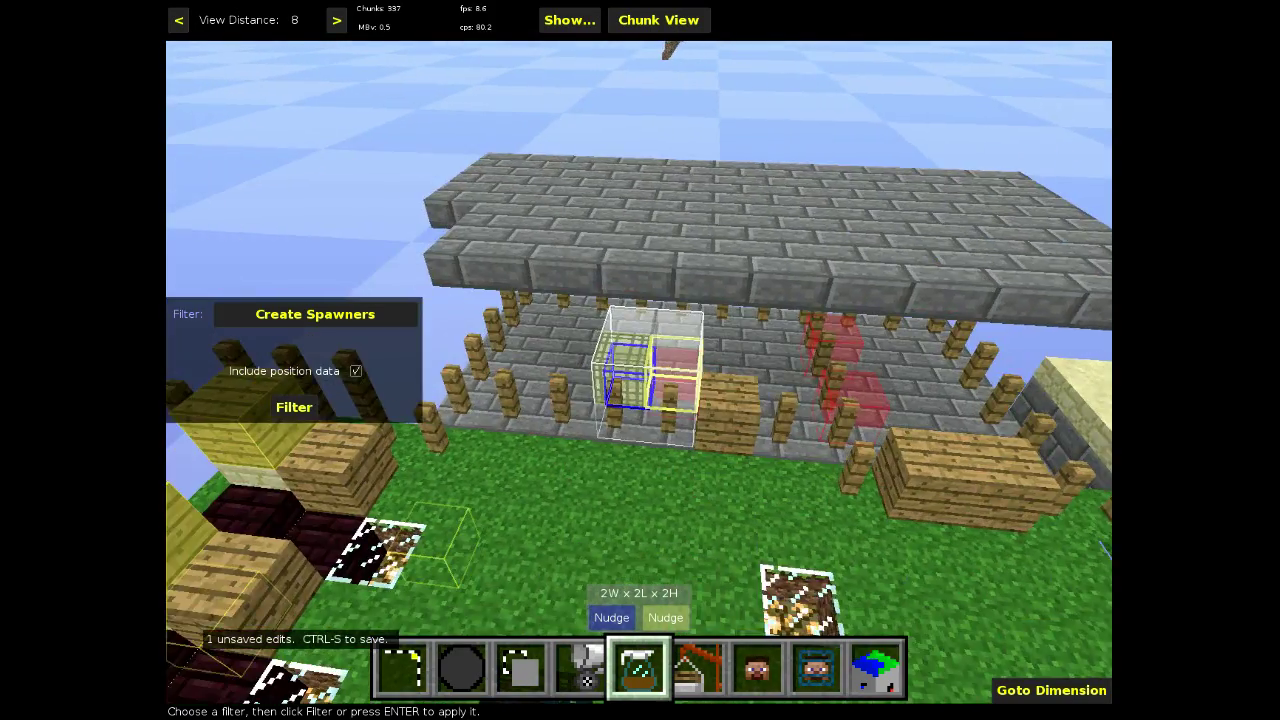
{"action": "key", "text": "Escape"}
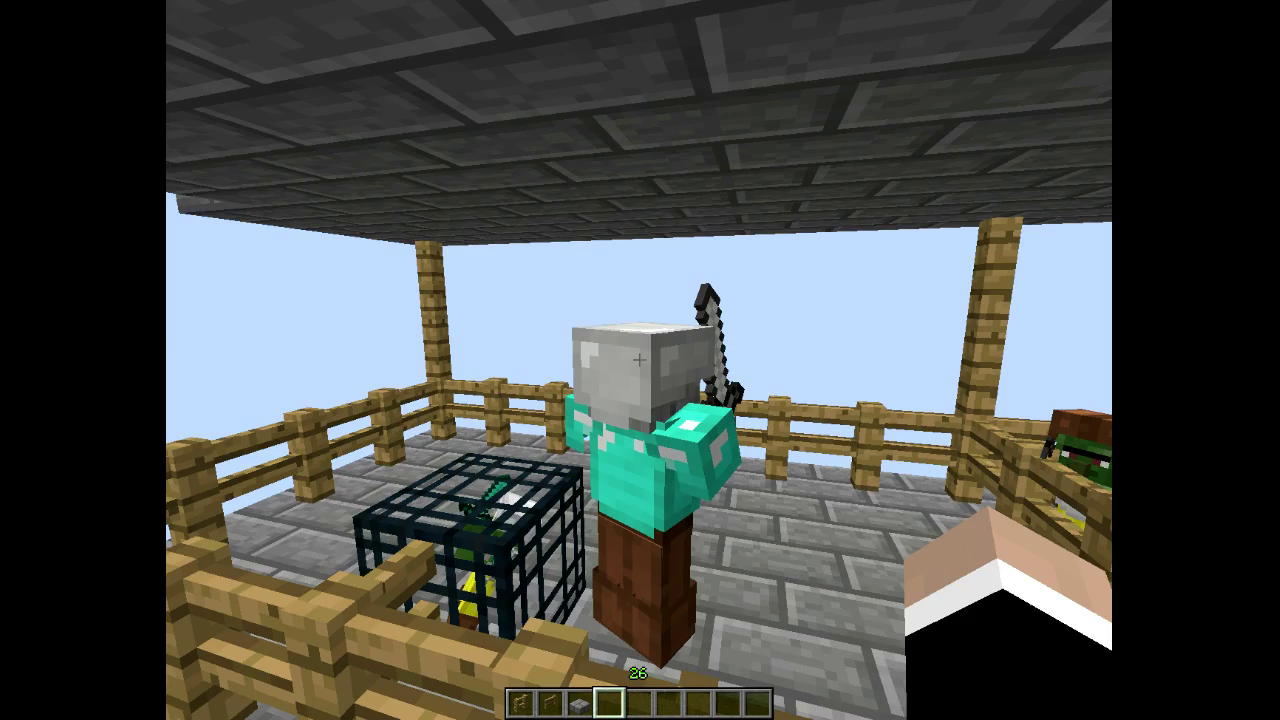
Check the game options in Minecraft, resume play and inspect the spawner in the roofed pen up close
{"action": "scroll", "coordinate": [640, 360], "scroll_direction": "up", "scroll_amount": 1}
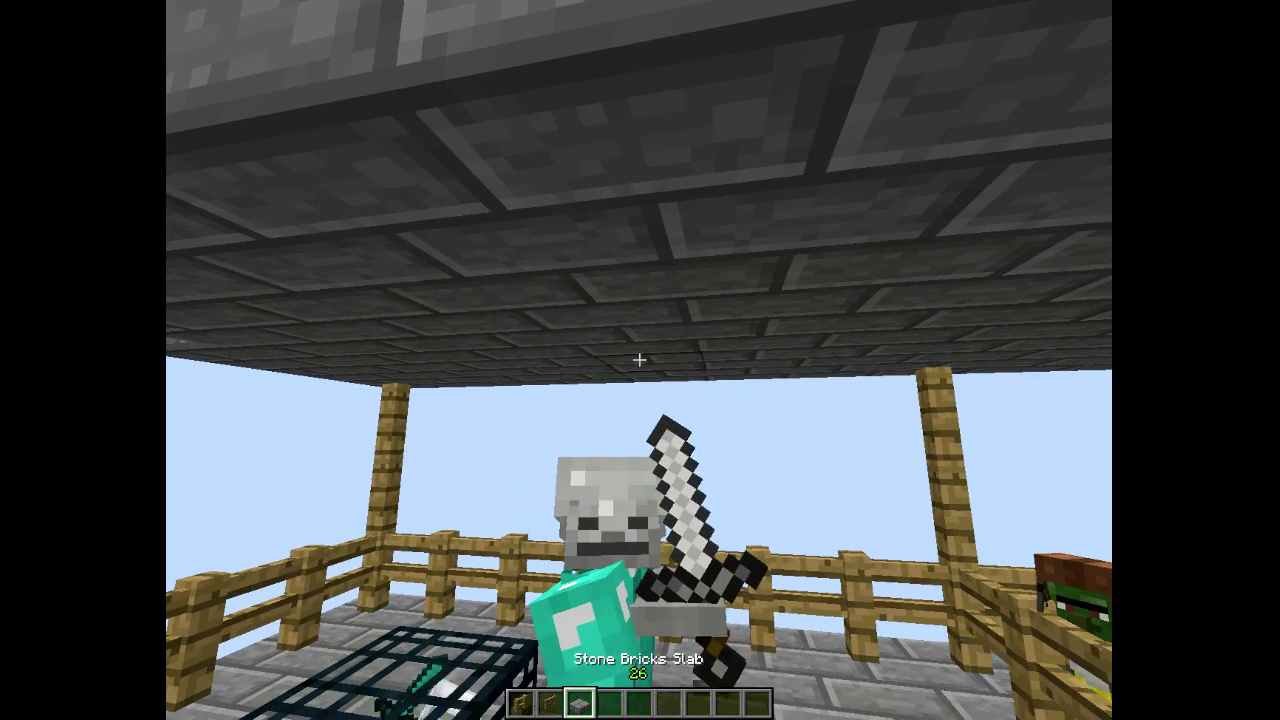
{"action": "key", "text": "Escape"}
{"action": "left_click", "coordinate": [620, 308]}
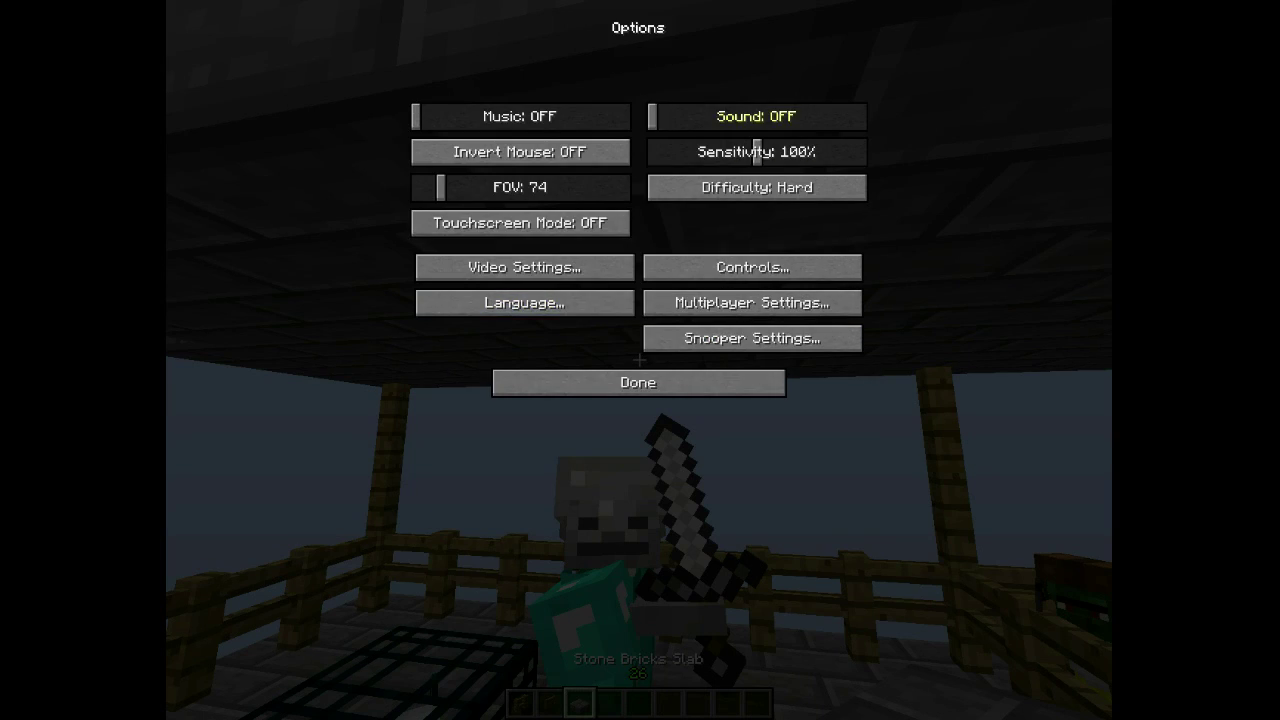
{"action": "key", "text": "Escape"}
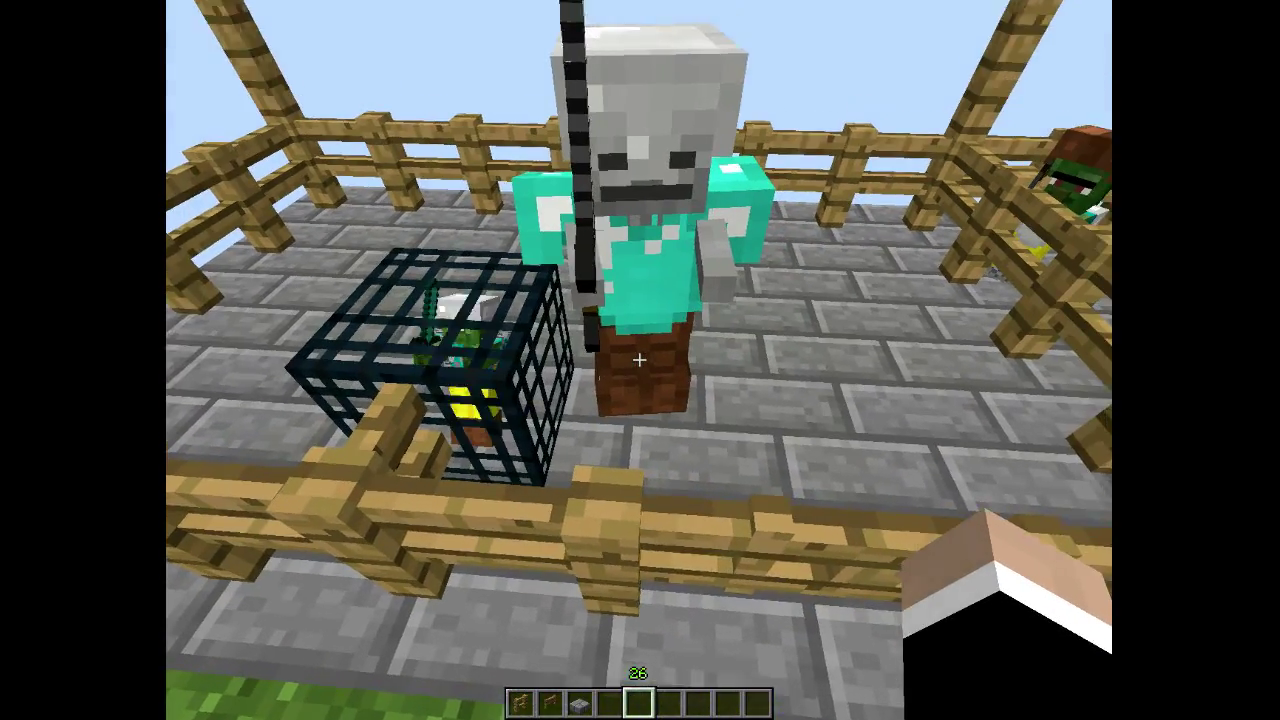
{"action": "key", "text": "a"}
{"action": "key", "text": "c"}
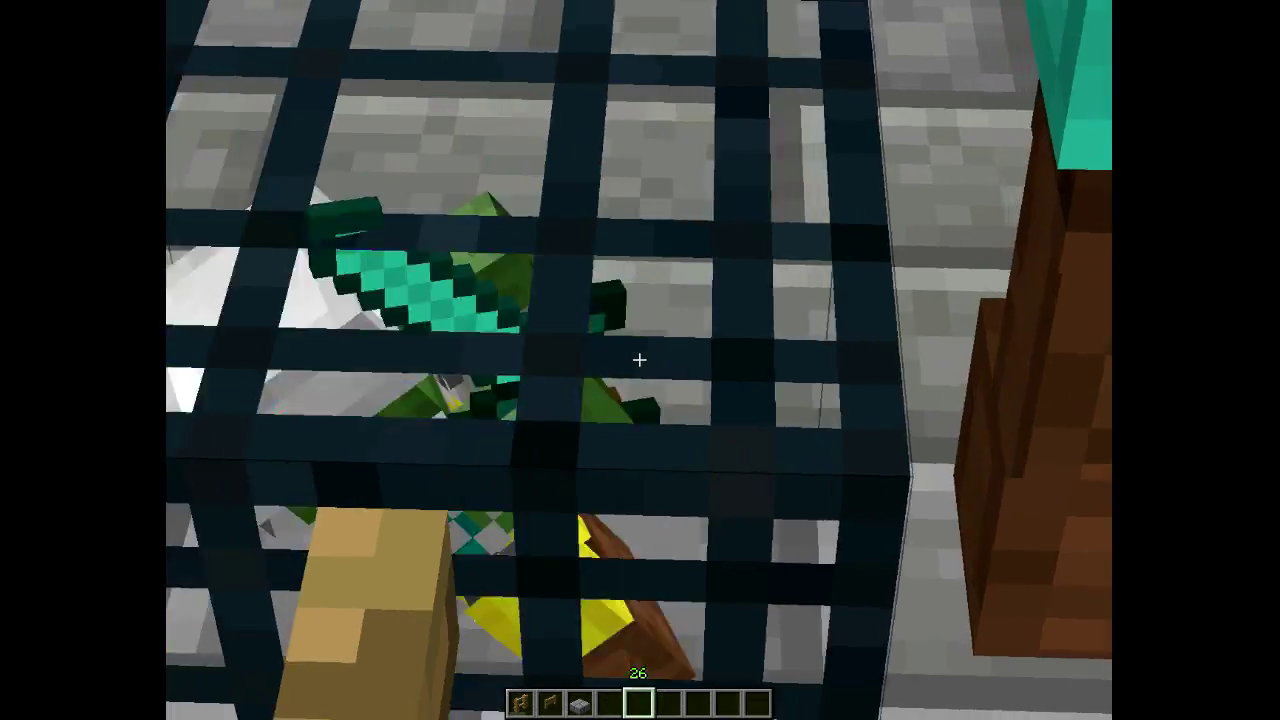
Equip a diamond sword from the Combat inventory and attack the armoured skeleton beside the spawner
{"action": "key", "text": "e"}
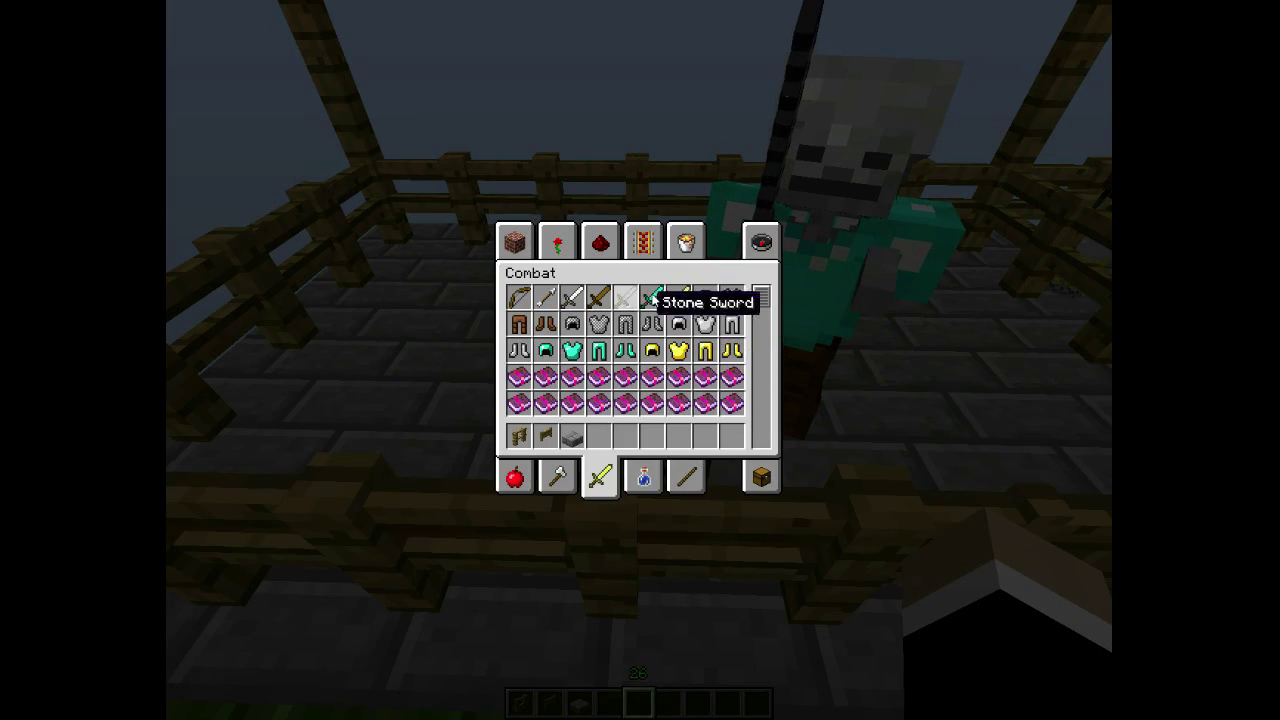
{"action": "key", "text": "1"}
{"action": "key", "text": "e"}
{"action": "key", "text": "1"}
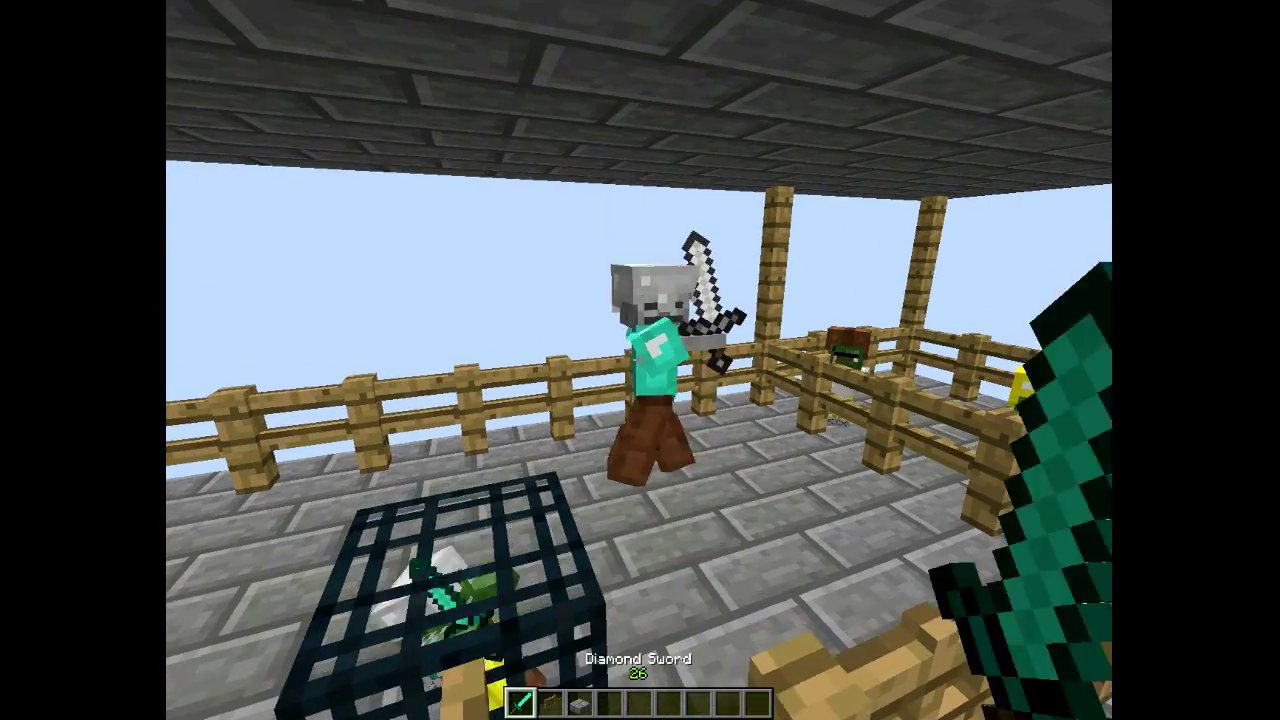
{"action": "key", "text": "w"}
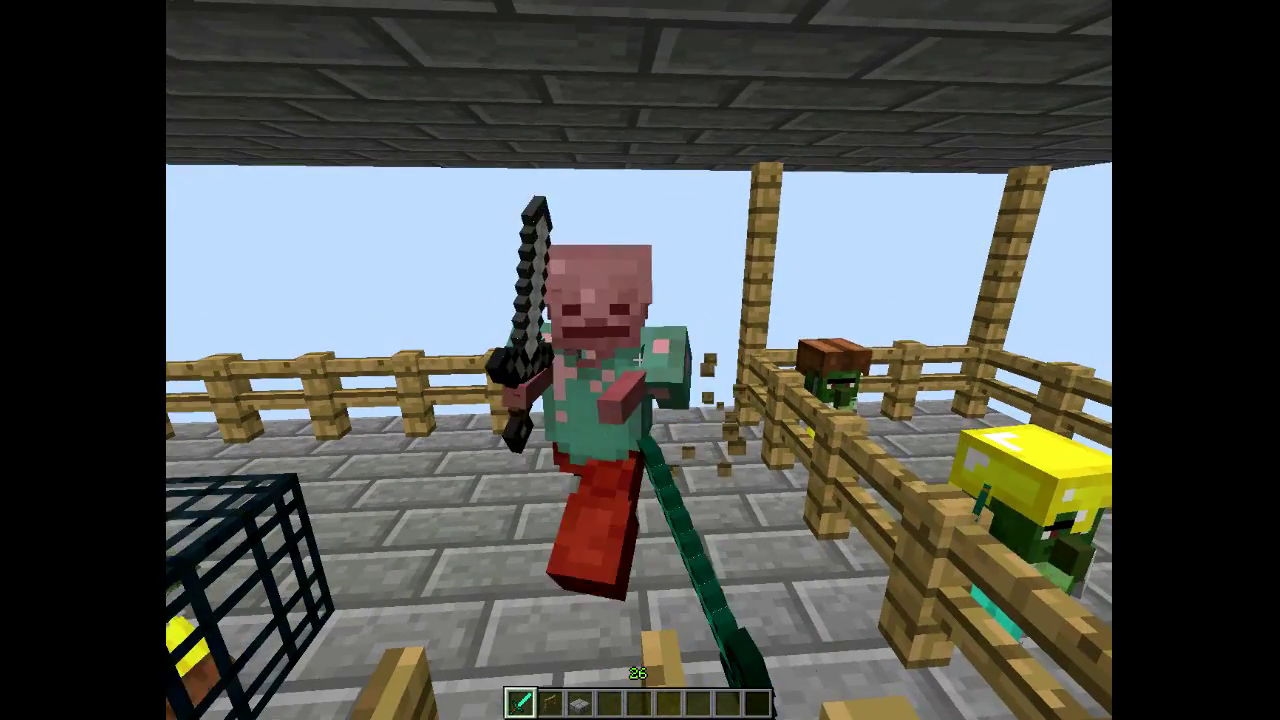
{"action": "left_click", "coordinate": [639, 359]}
Place a stone block on the pen floor beside the spawner and close the opening in the fence
{"action": "key", "text": "4"}
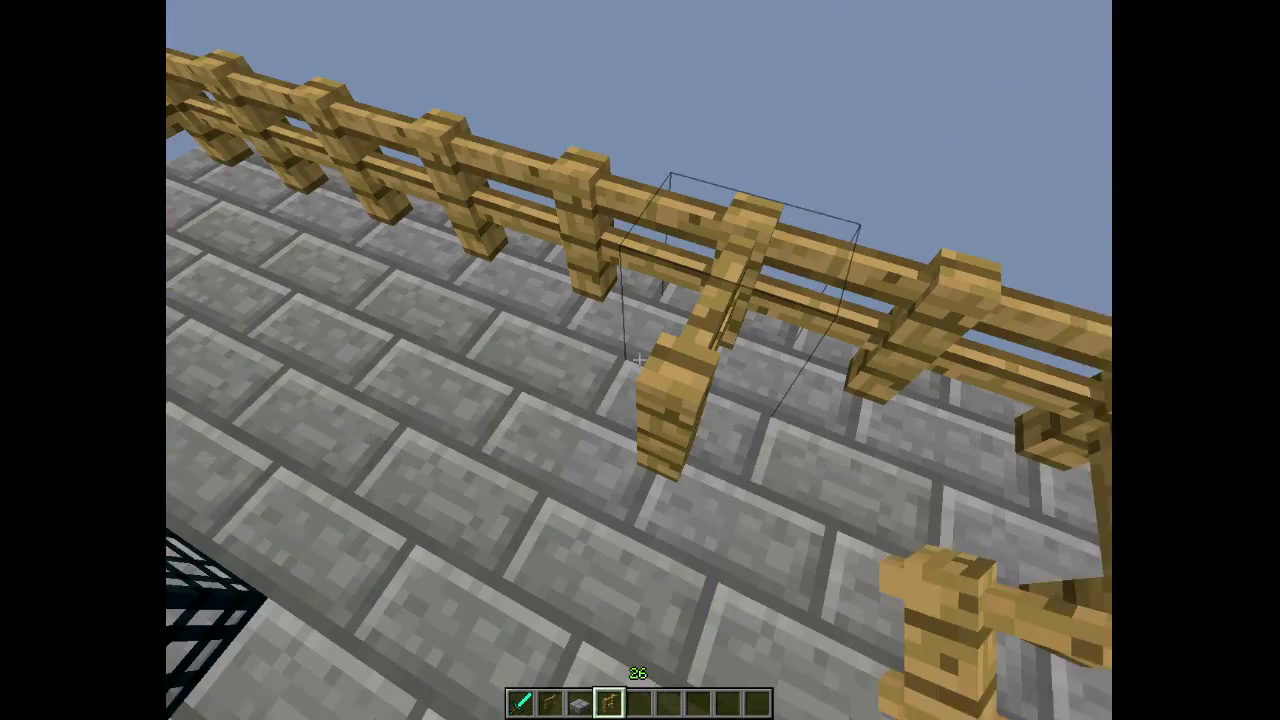
{"action": "key", "text": "5"}
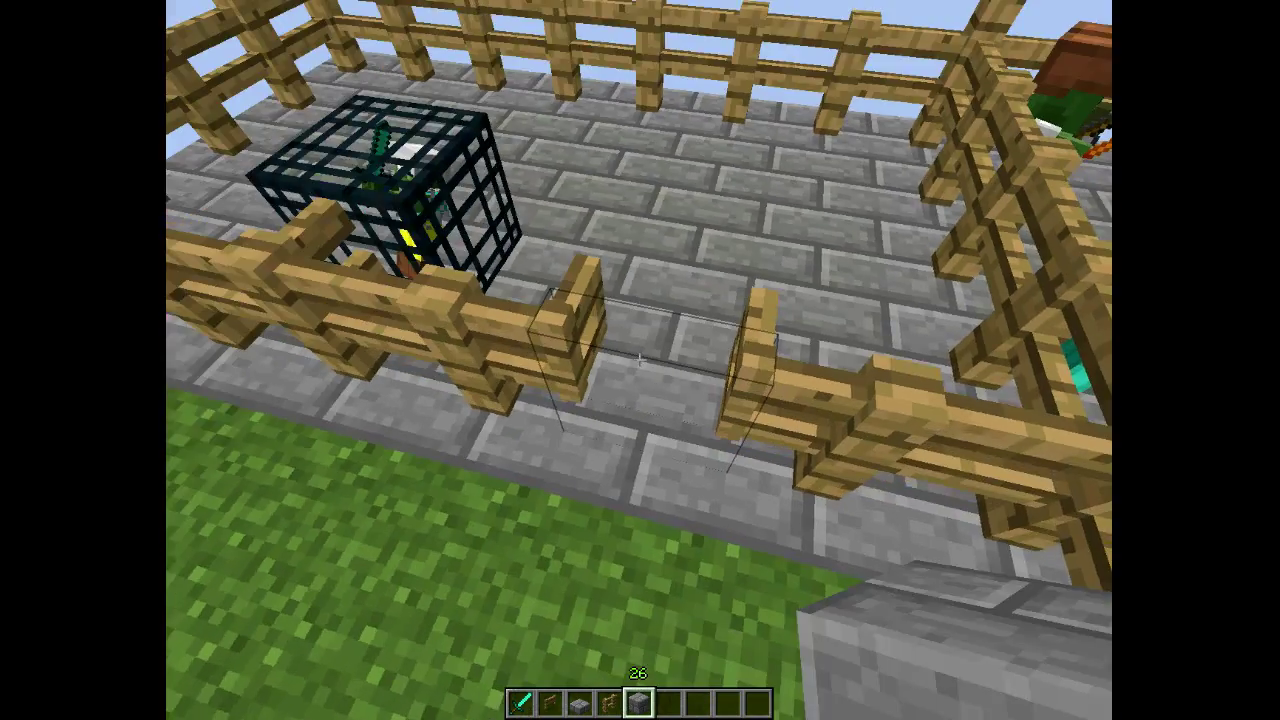
{"action": "key", "text": "6"}
{"action": "key", "text": "a"}
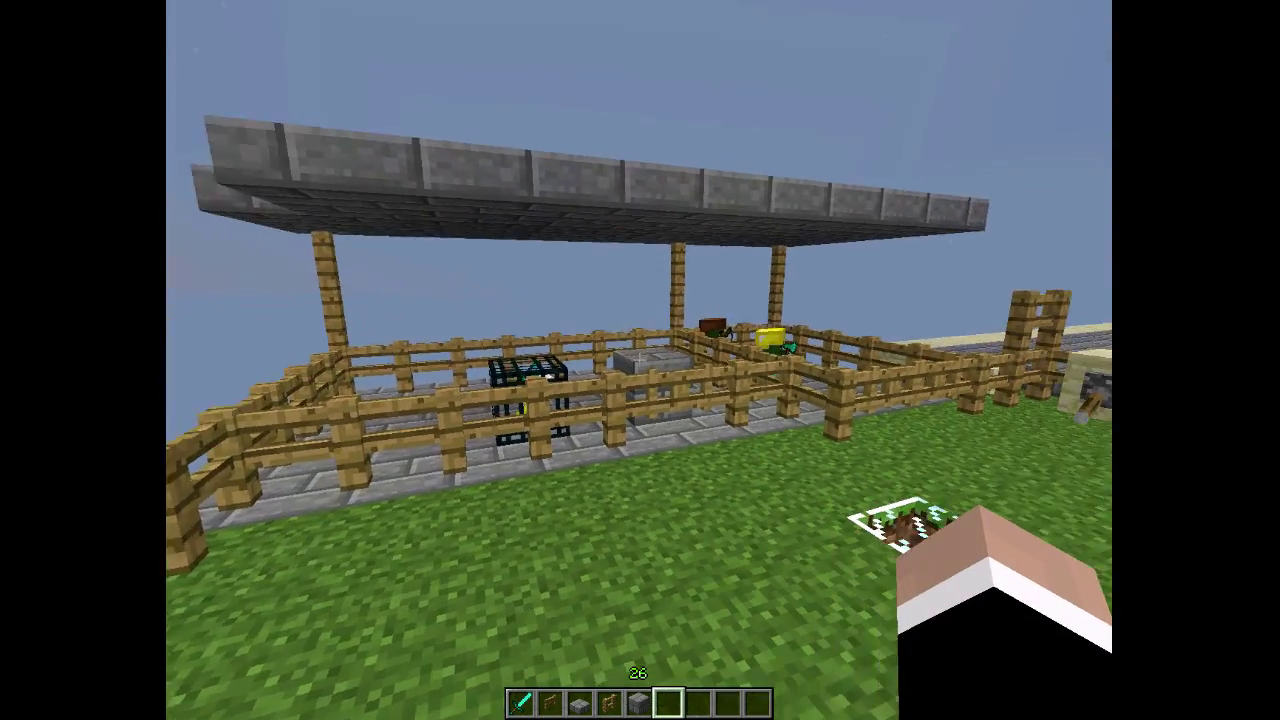
Look over the roofed spawner pen from outside, then view the librarian villager, the chest and the spawner in the water pen
{"action": "key", "text": "w"}
{"action": "left_click", "coordinate": [640, 360]}
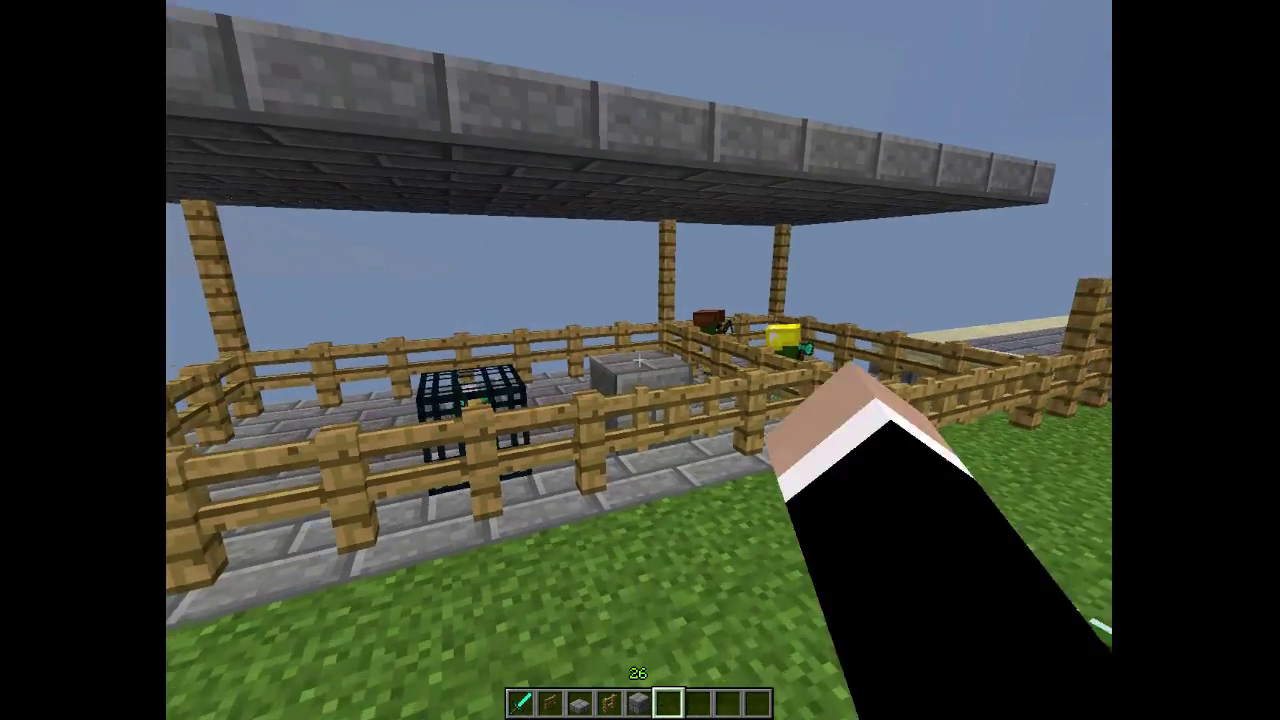
{"action": "left_click", "coordinate": [640, 360]}
{"action": "key", "text": "w"}
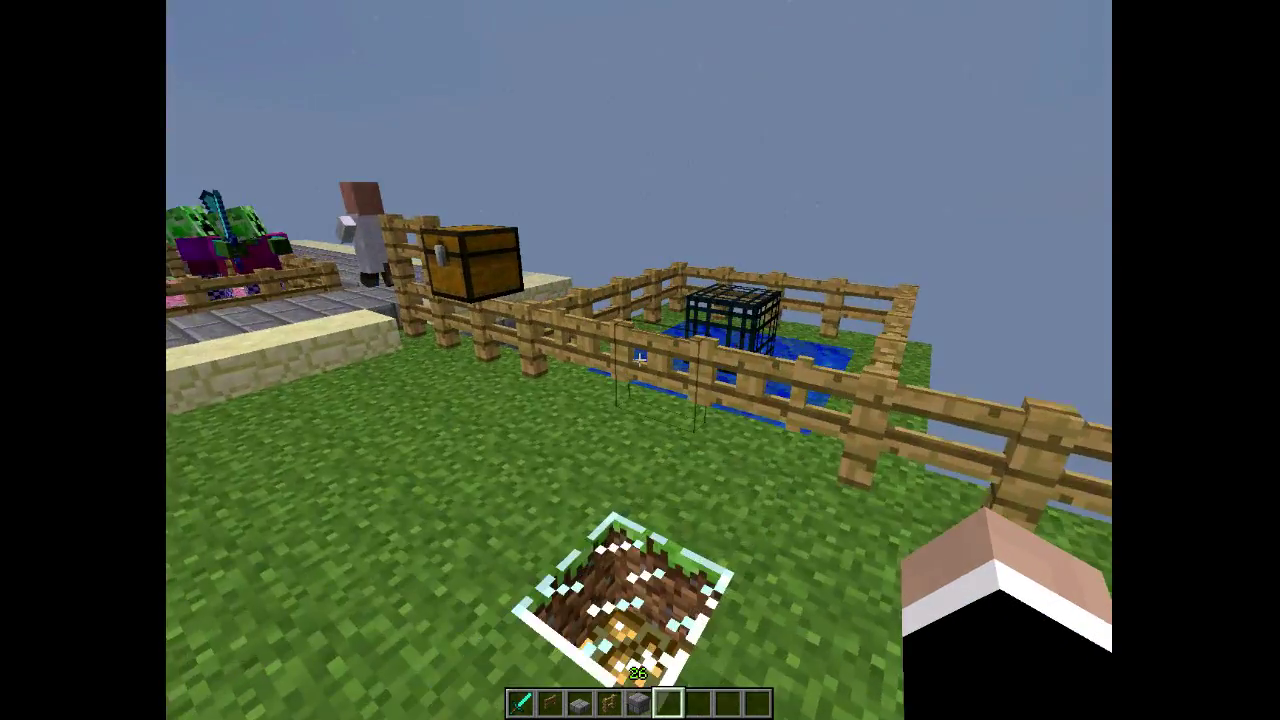
View the spawner in the water pen from above and look across the grass yard to the roofed spawner pen
{"action": "key", "text": "s"}
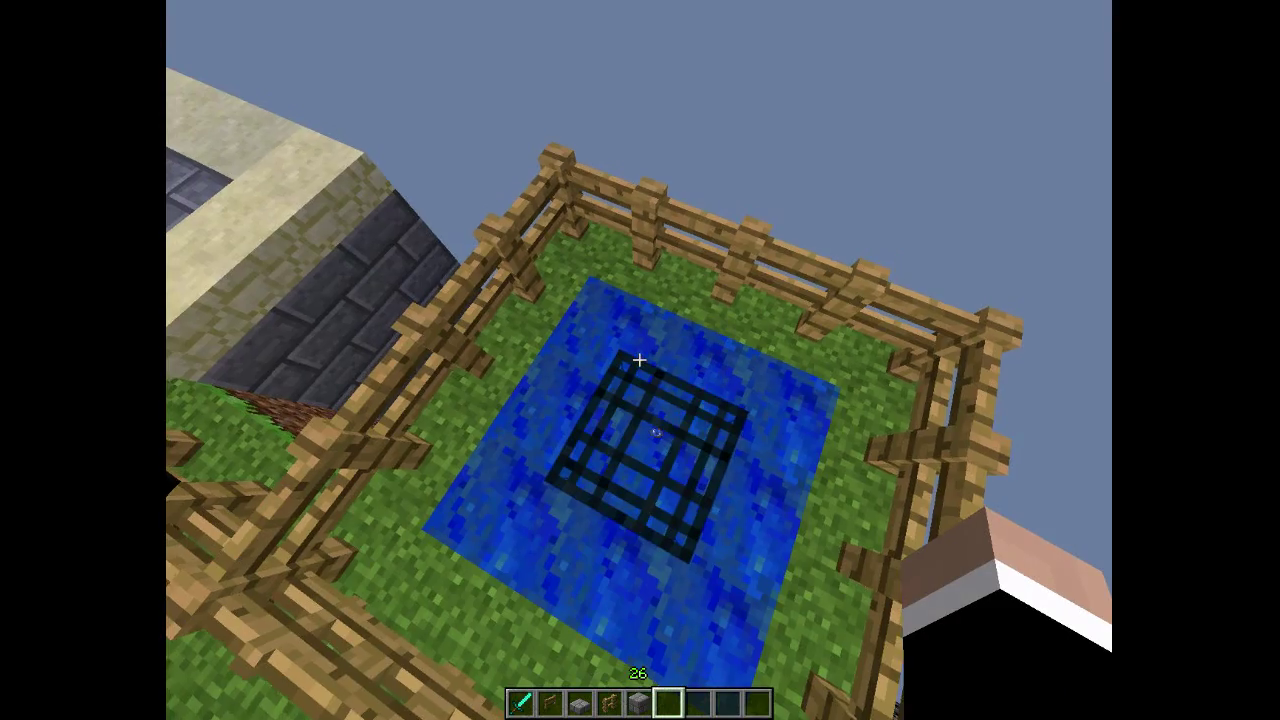
{"action": "key", "text": "space"}
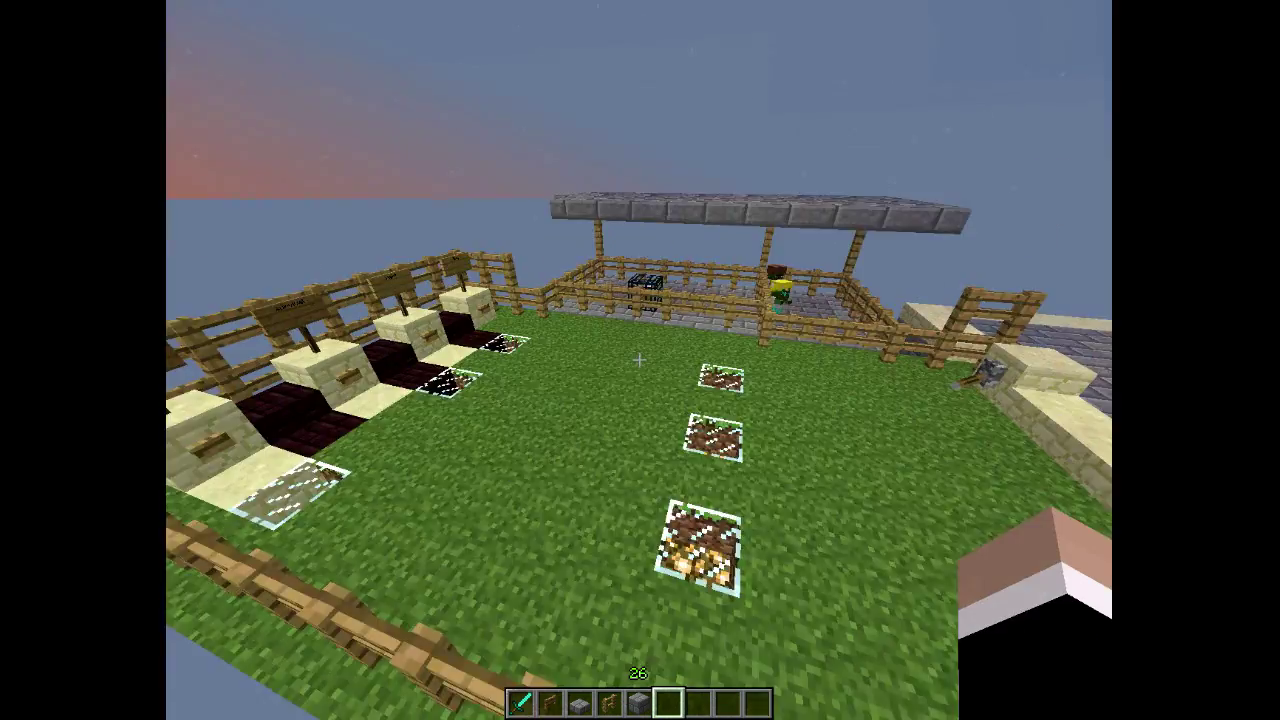
{"action": "key", "text": "w"}
{"action": "key", "text": "shift"}
{"action": "key", "text": "s"}
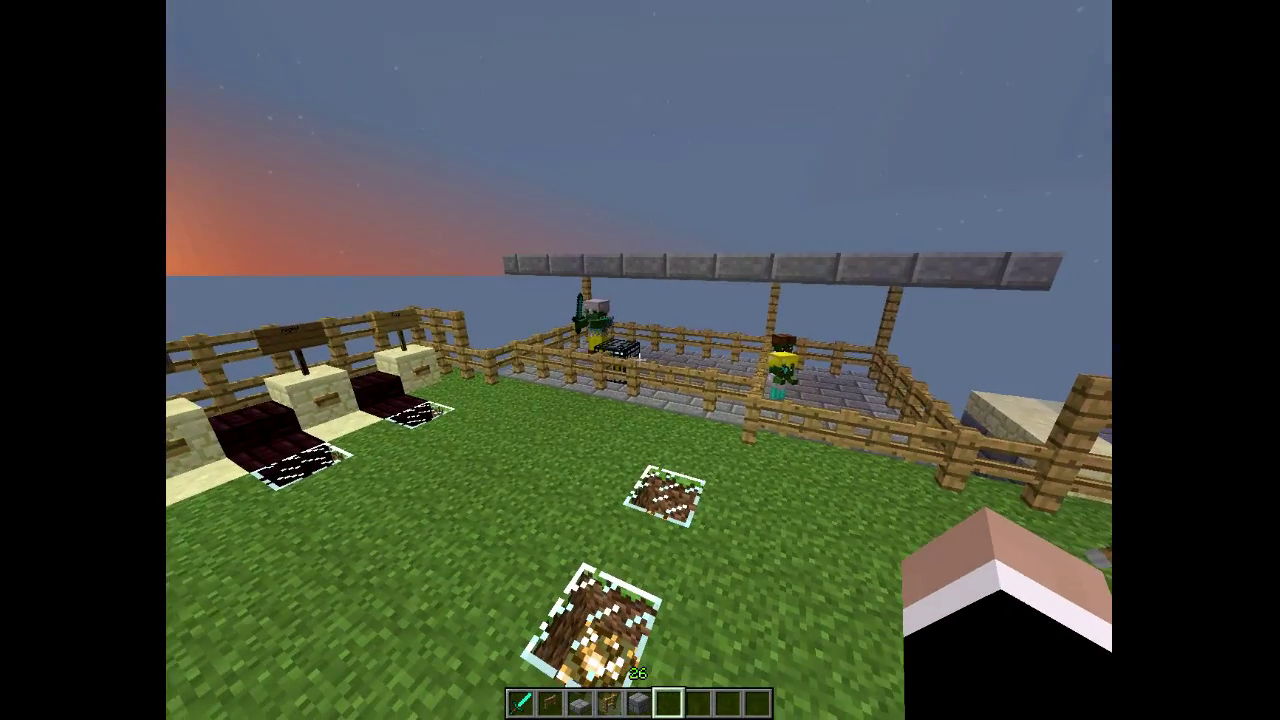
Approach the white-coated villager beside the zombie pen and examine its trade for the Golden Apple
{"action": "key", "text": "w"}
{"action": "key", "text": "w"}
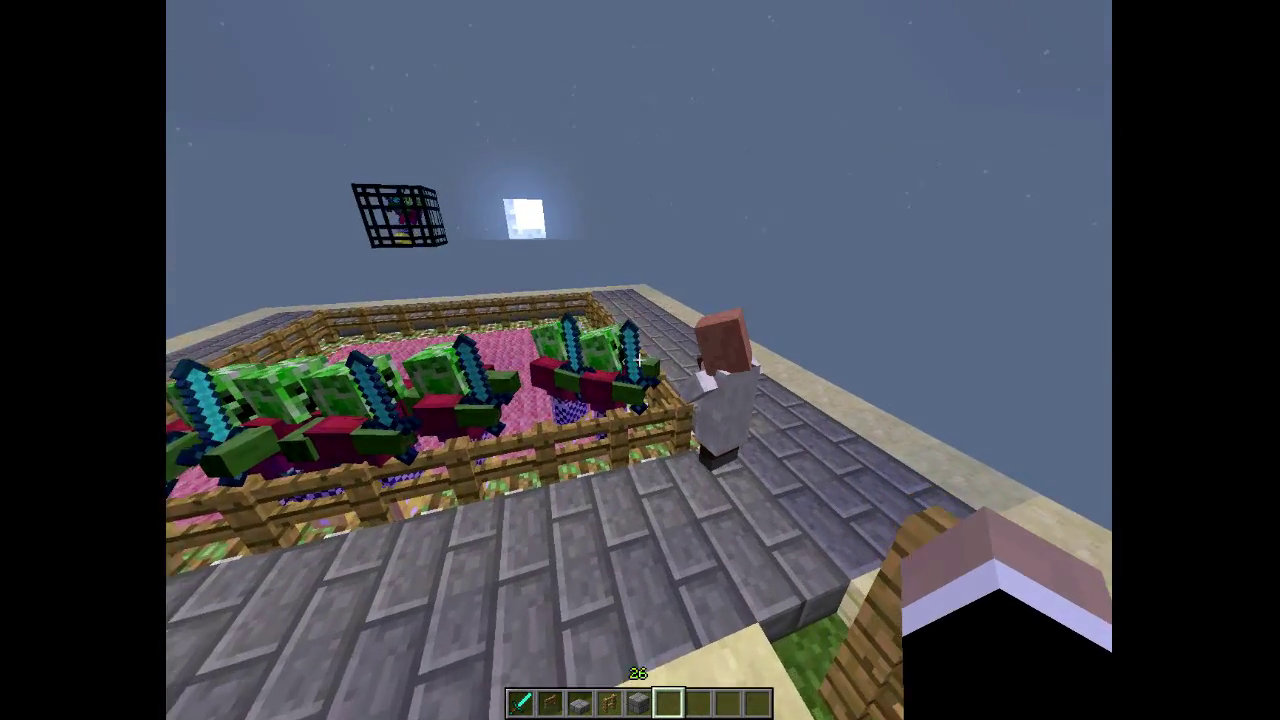
{"action": "key", "text": "s"}
{"action": "key", "text": "w"}
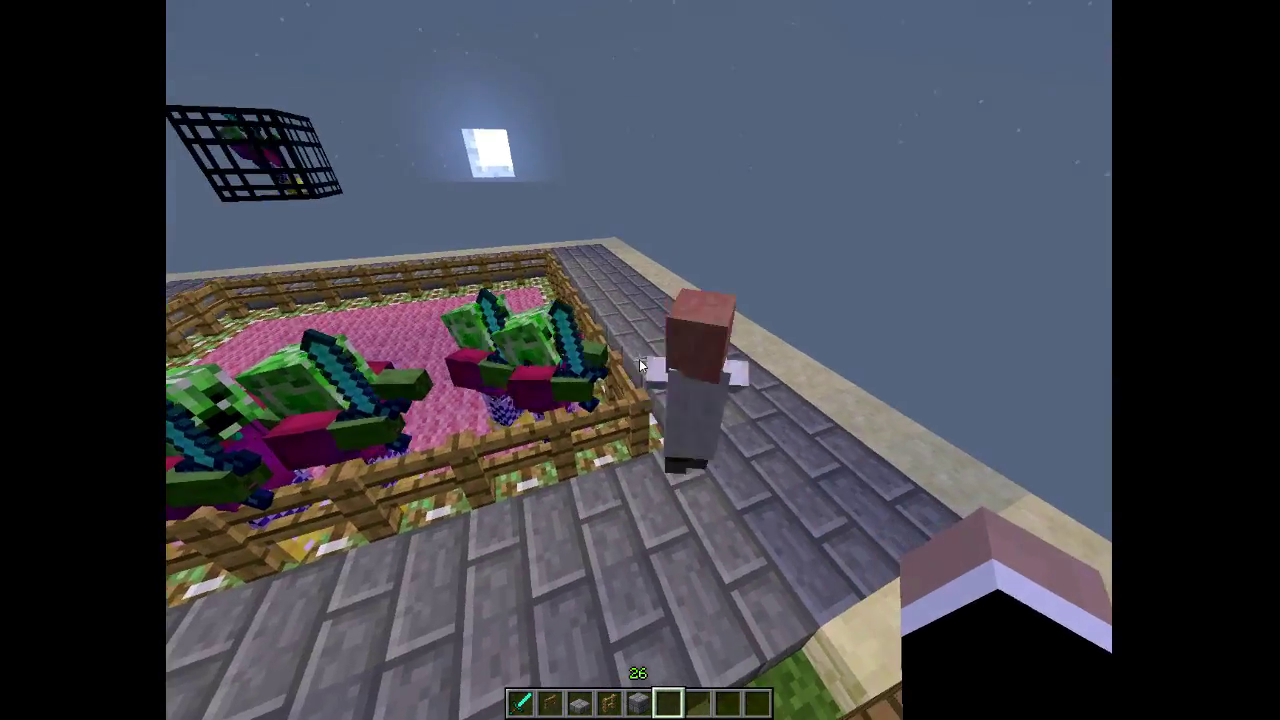
{"action": "right_click", "coordinate": [640, 360]}
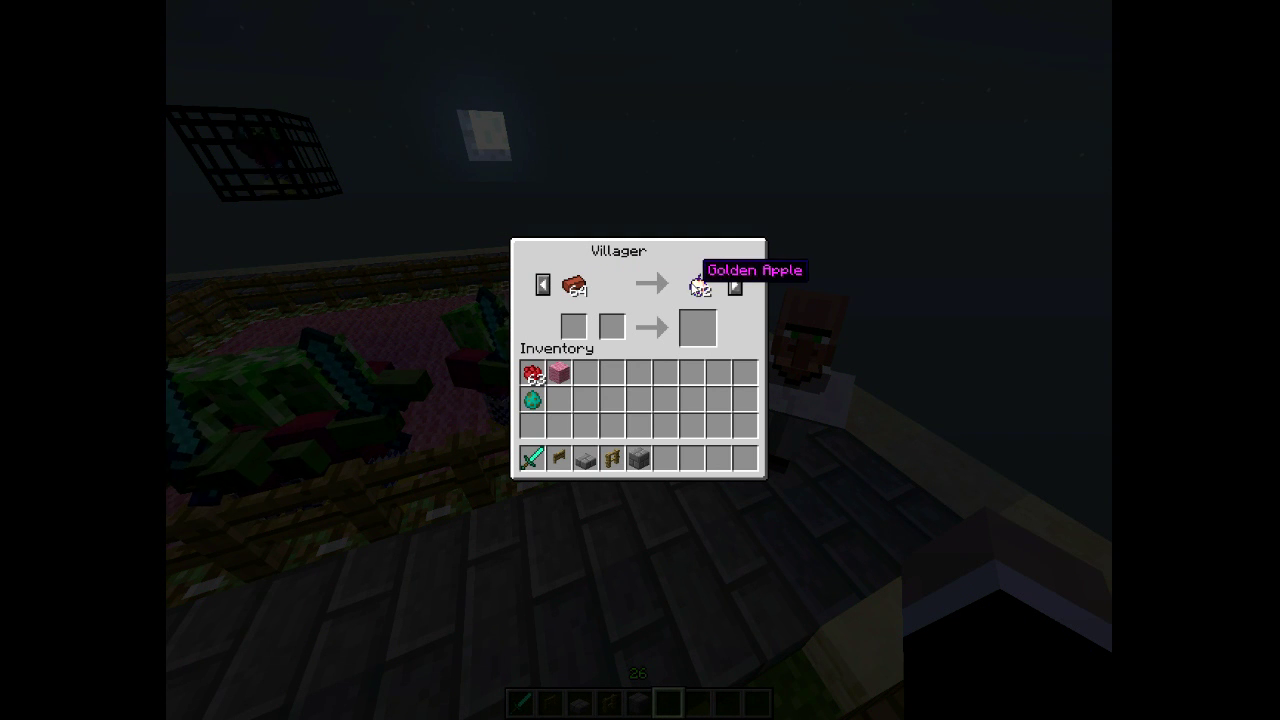
{"action": "key", "text": "Escape"}
Take the first enchanted diamond sword from the saved favourite items and return to the game
{"action": "key", "text": "e"}
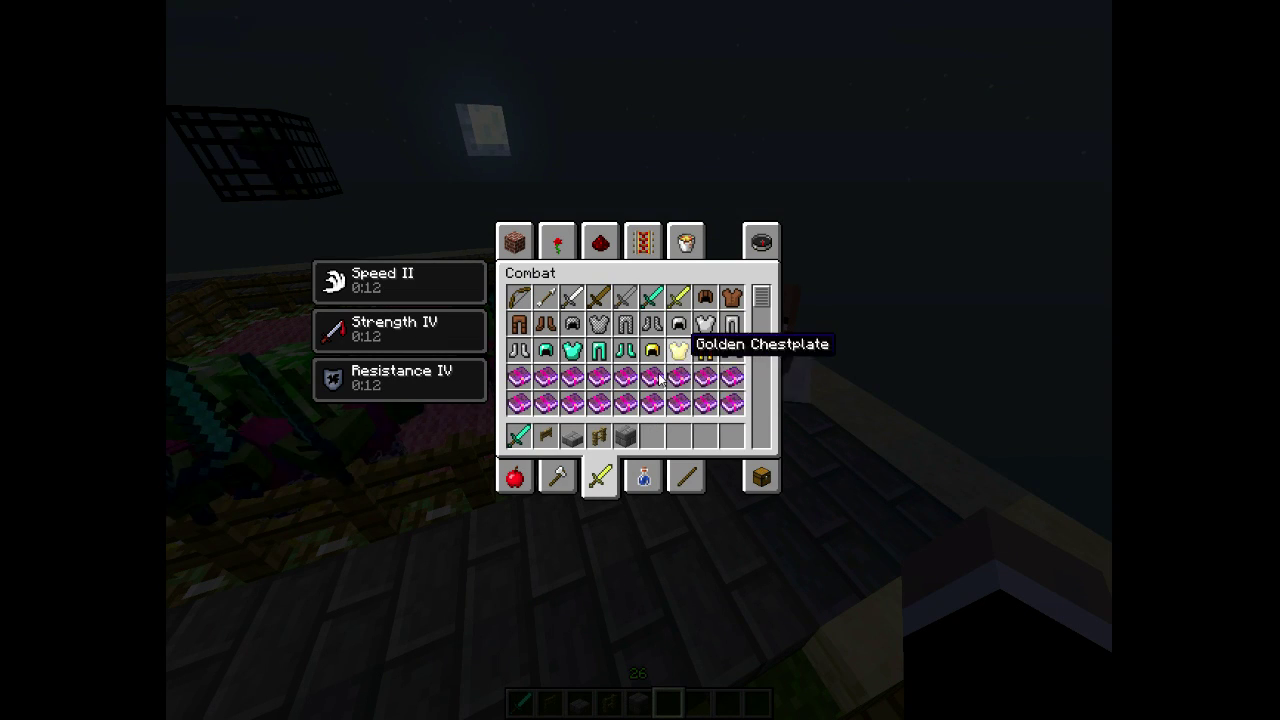
{"action": "key", "text": "o"}
{"action": "left_click", "coordinate": [831, 14]}
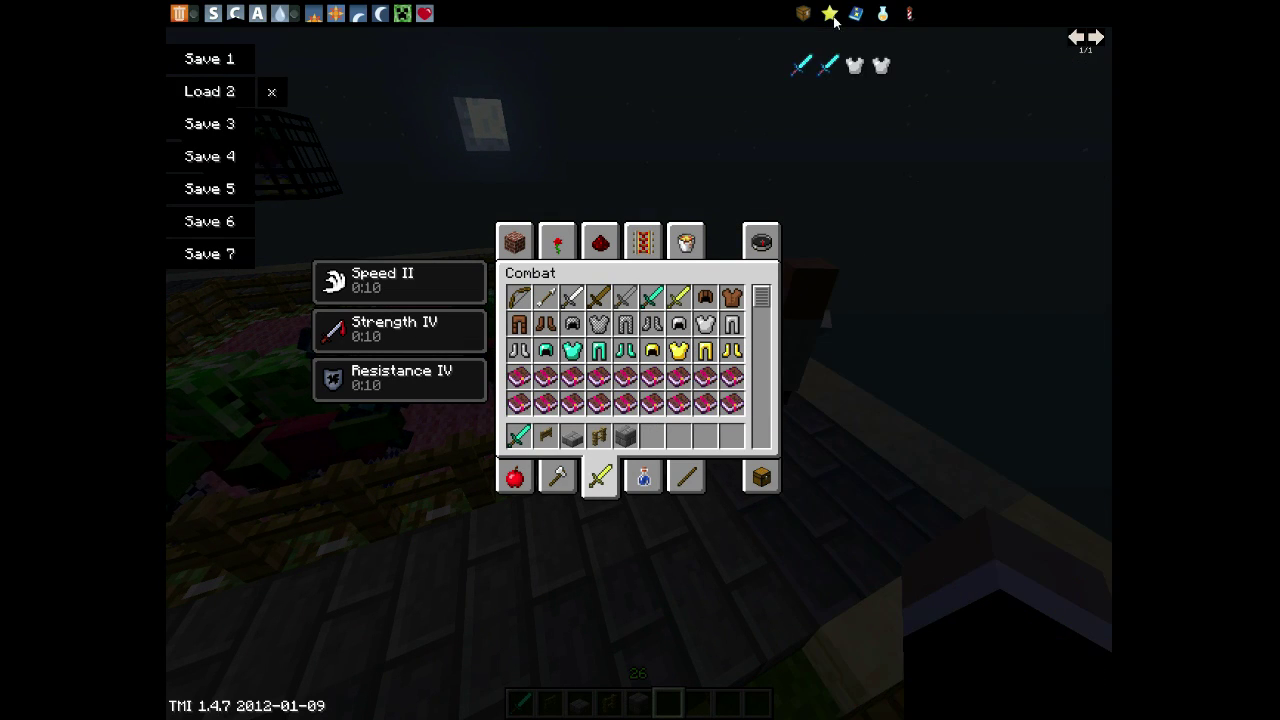
{"action": "left_click", "coordinate": [803, 66]}
{"action": "key", "text": "e"}
{"action": "key", "text": "e"}
{"action": "key", "text": "o"}
{"action": "key", "text": "e"}
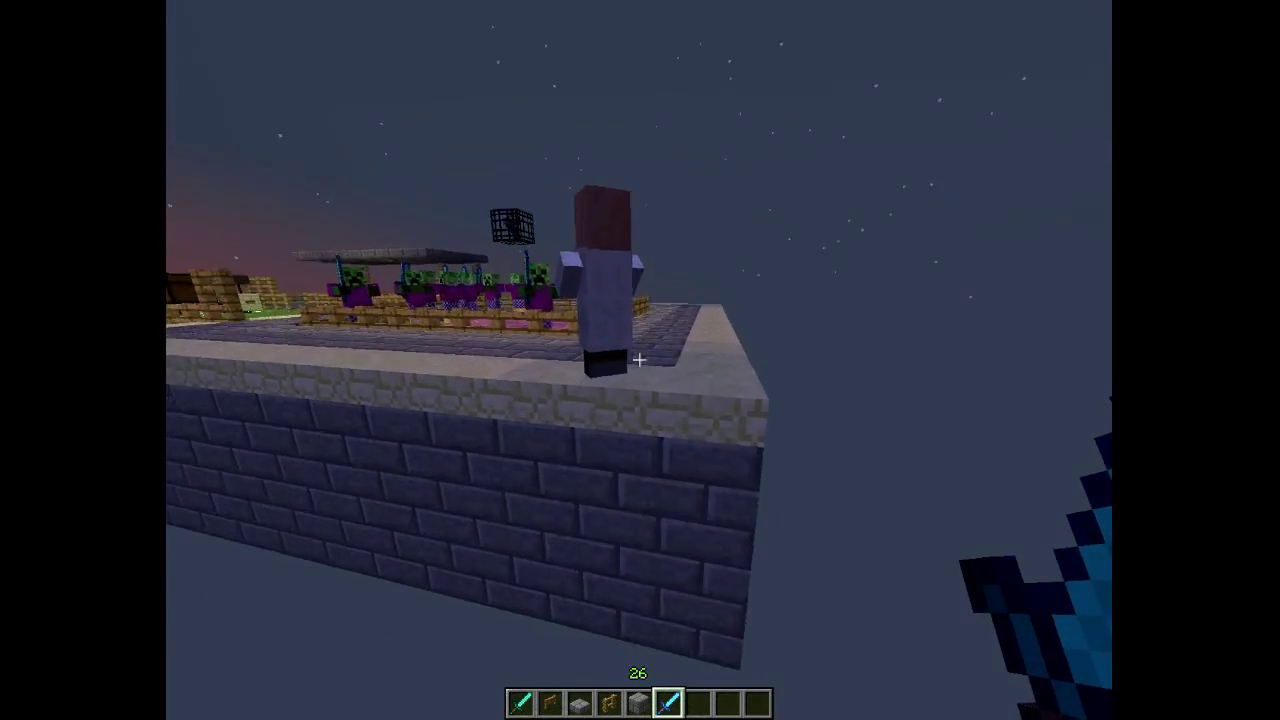
Attack the white-coated villager and the creeper-headed zombies on the brick platform with the enchanted diamond sword
{"action": "left_click", "coordinate": [640, 360]}
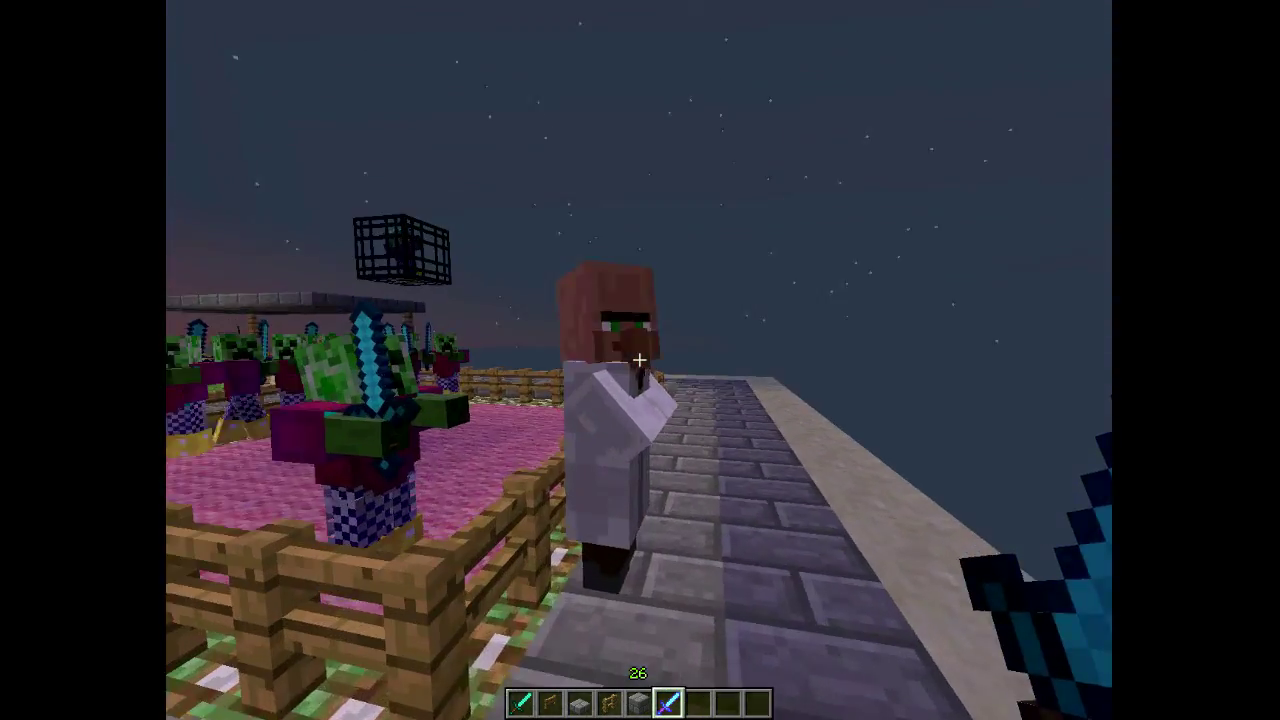
{"action": "left_click", "coordinate": [640, 360]}
{"action": "left_click", "coordinate": [640, 360]}
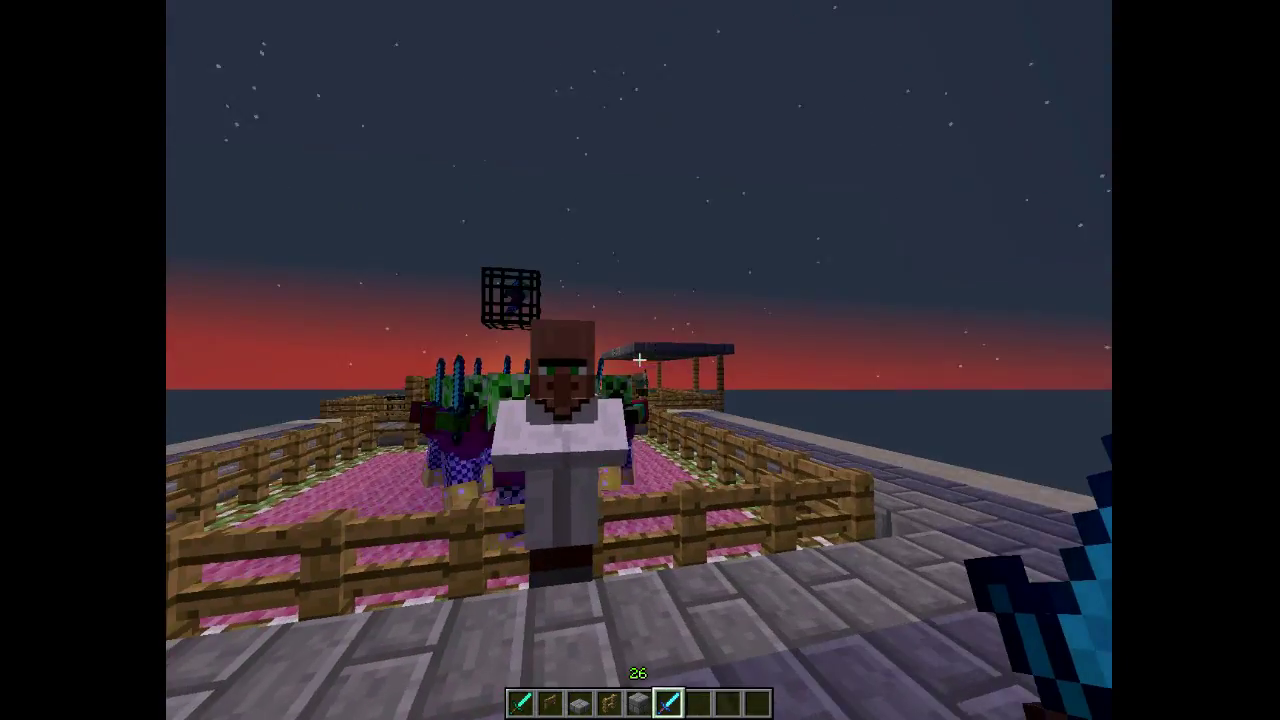
{"action": "left_click", "coordinate": [640, 360]}
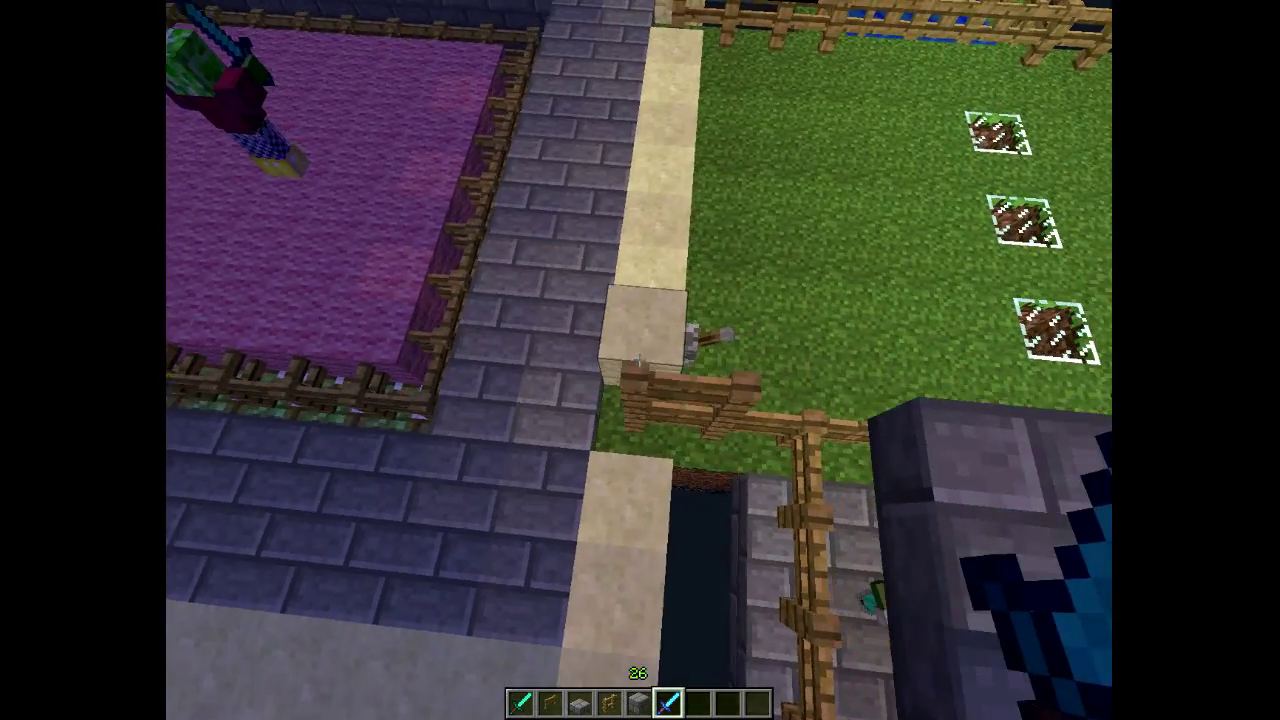
{"action": "left_click", "coordinate": [640, 360]}
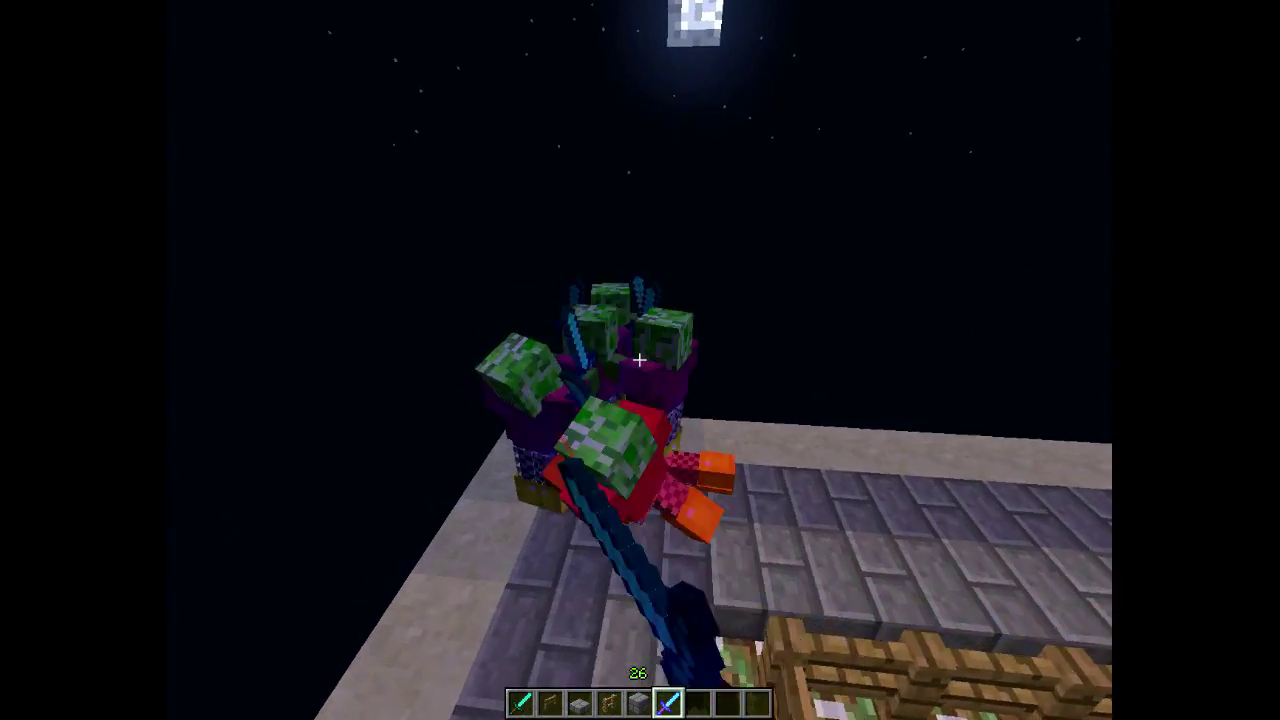
{"action": "left_click", "coordinate": [640, 360]}
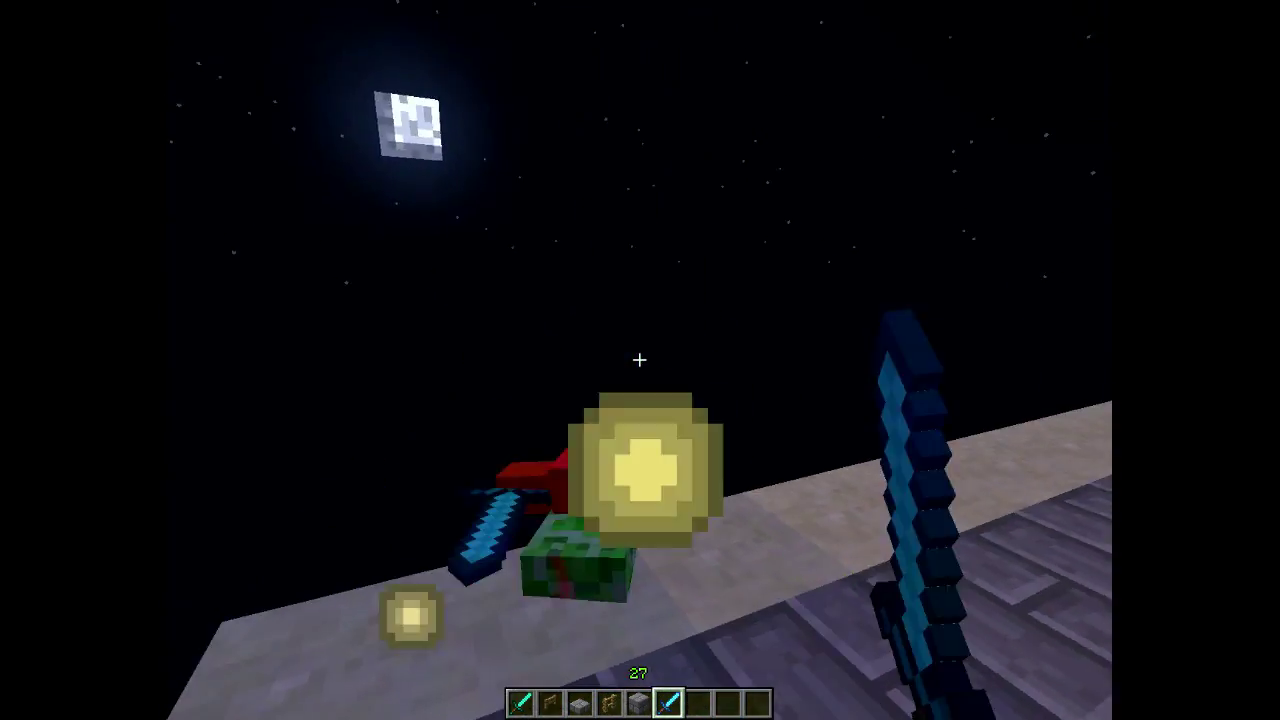
Fly to the roofed pen, equip the enchanted diamond sword and attack the armoured zombies inside
{"action": "key", "text": "space"}
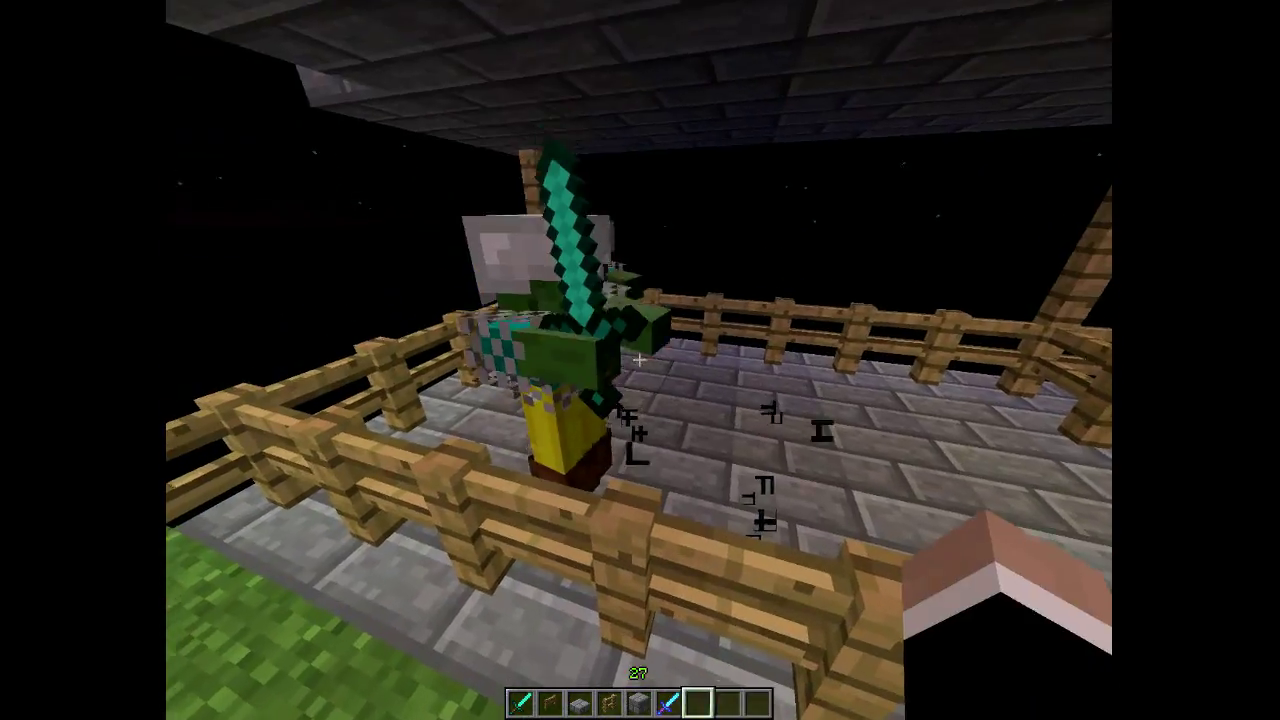
{"action": "key", "text": "6"}
{"action": "left_click", "coordinate": [640, 359]}
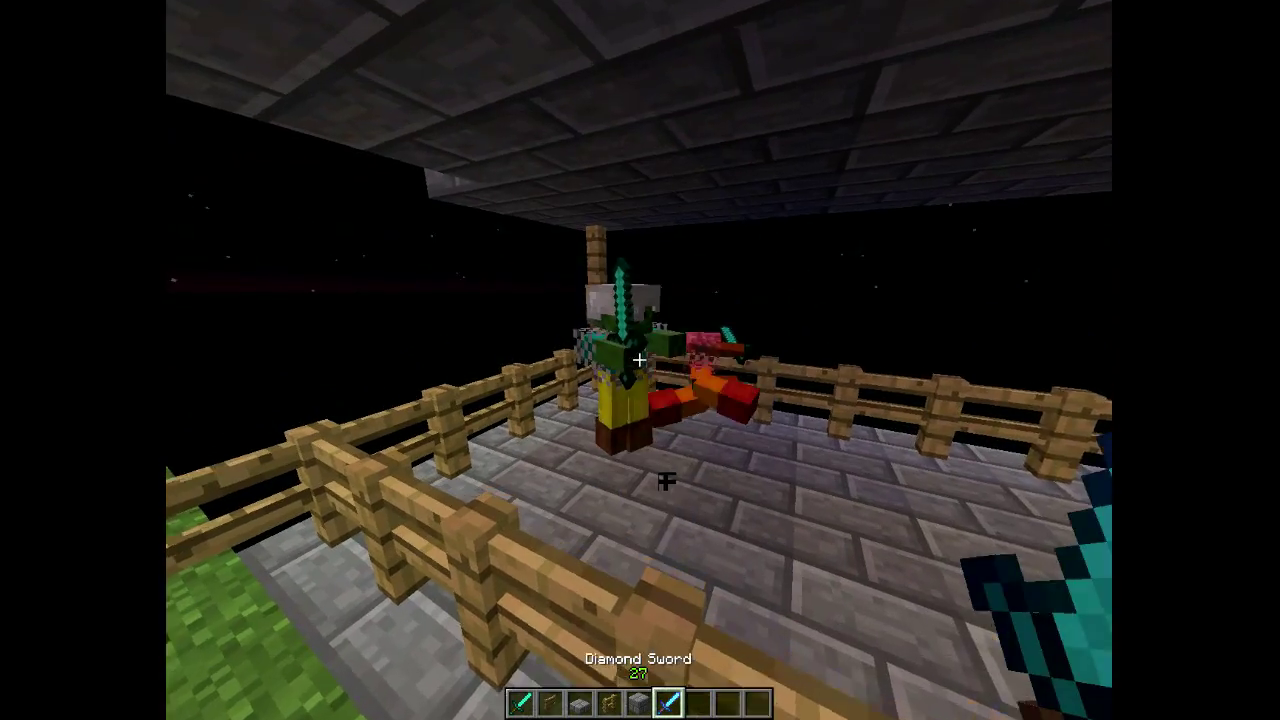